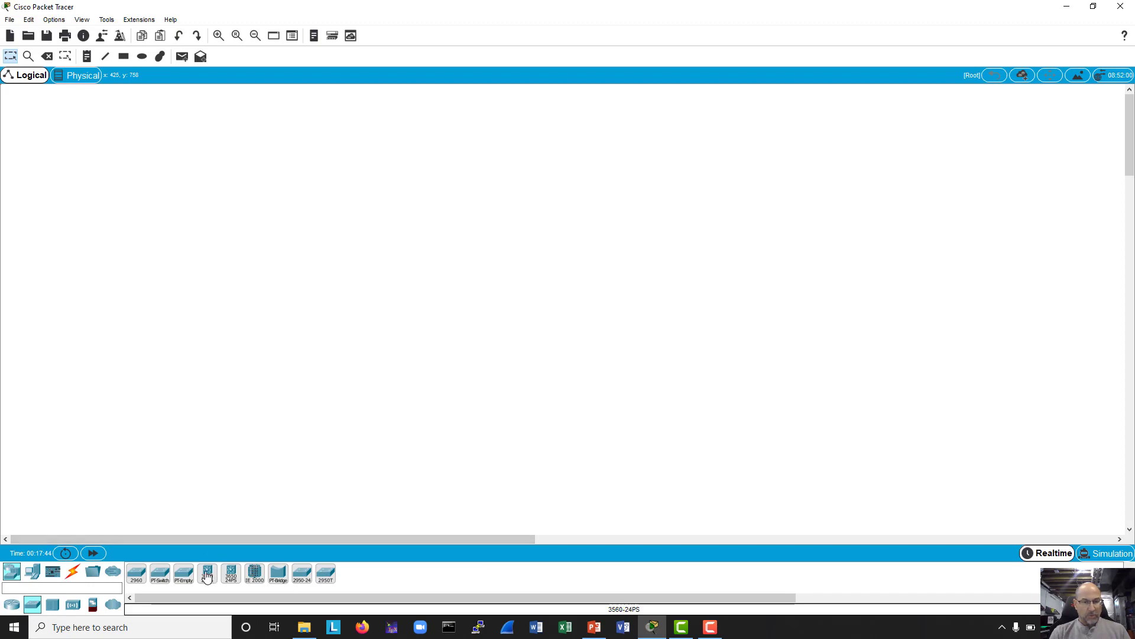
- Place a 3560-24PS multilayer switch in the logical workspace
{"action": "left_click", "coordinate": [354, 284]}
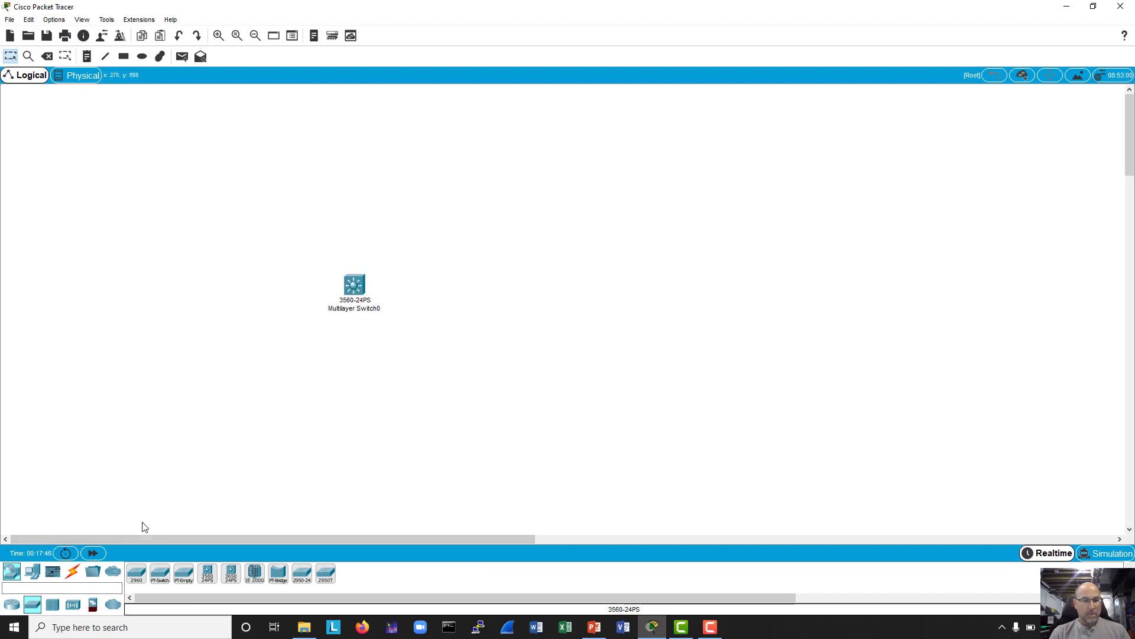
{"action": "left_click", "coordinate": [159, 573]}
{"action": "left_click", "coordinate": [549, 301]}
{"action": "left_click", "coordinate": [498, 342]}
{"action": "left_click", "coordinate": [498, 341]}
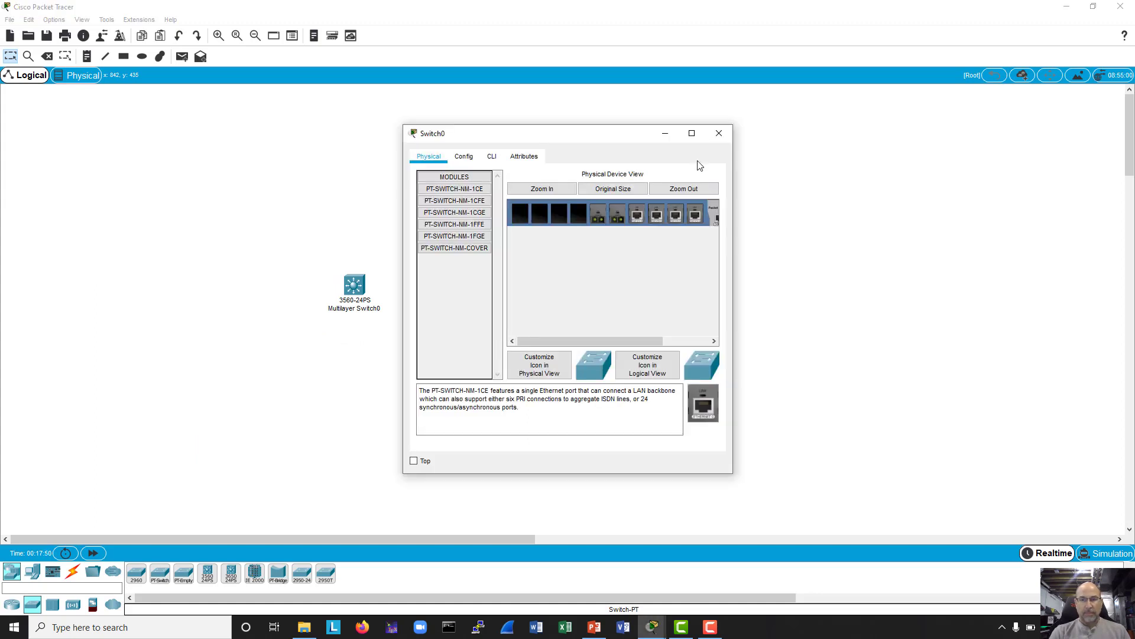
{"action": "left_click", "coordinate": [719, 133]}
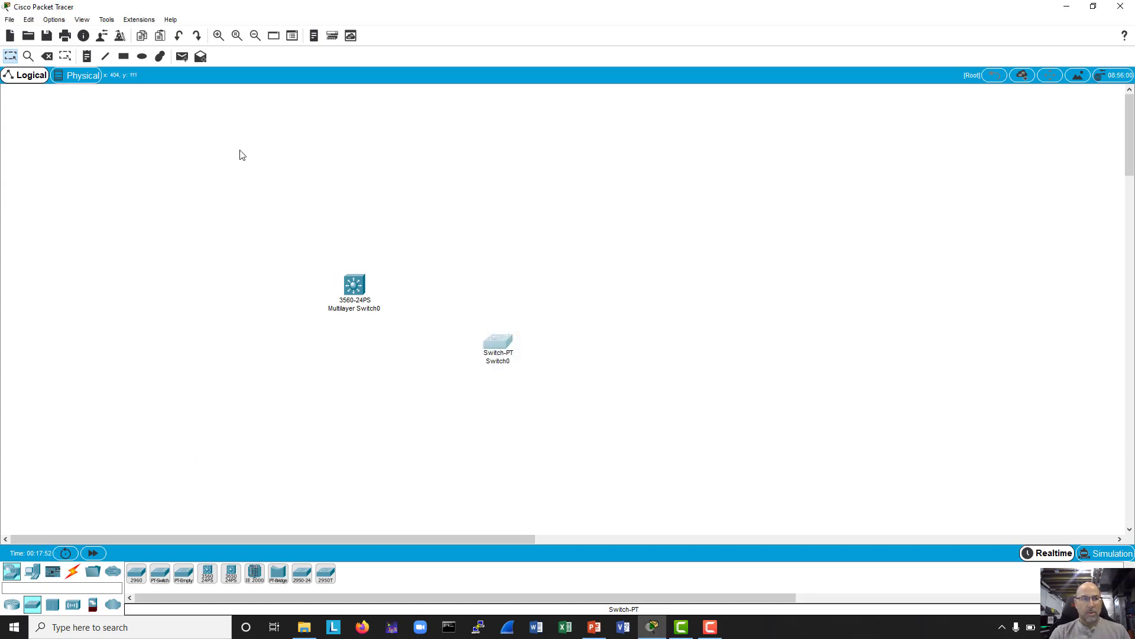
{"action": "left_click", "coordinate": [47, 56]}
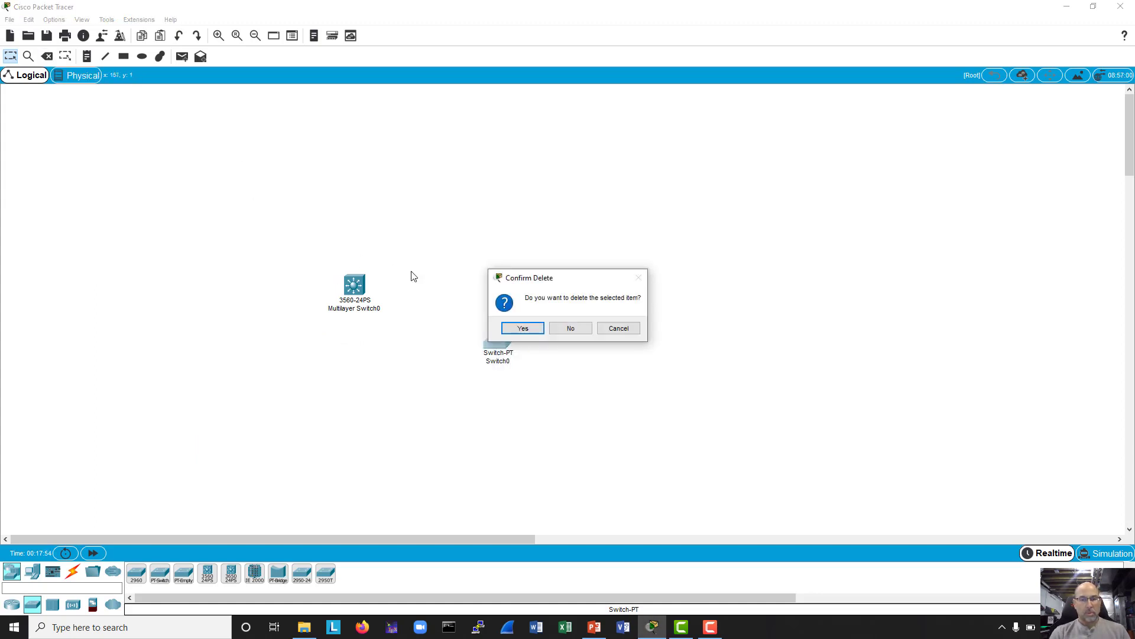
{"action": "left_click", "coordinate": [523, 328]}
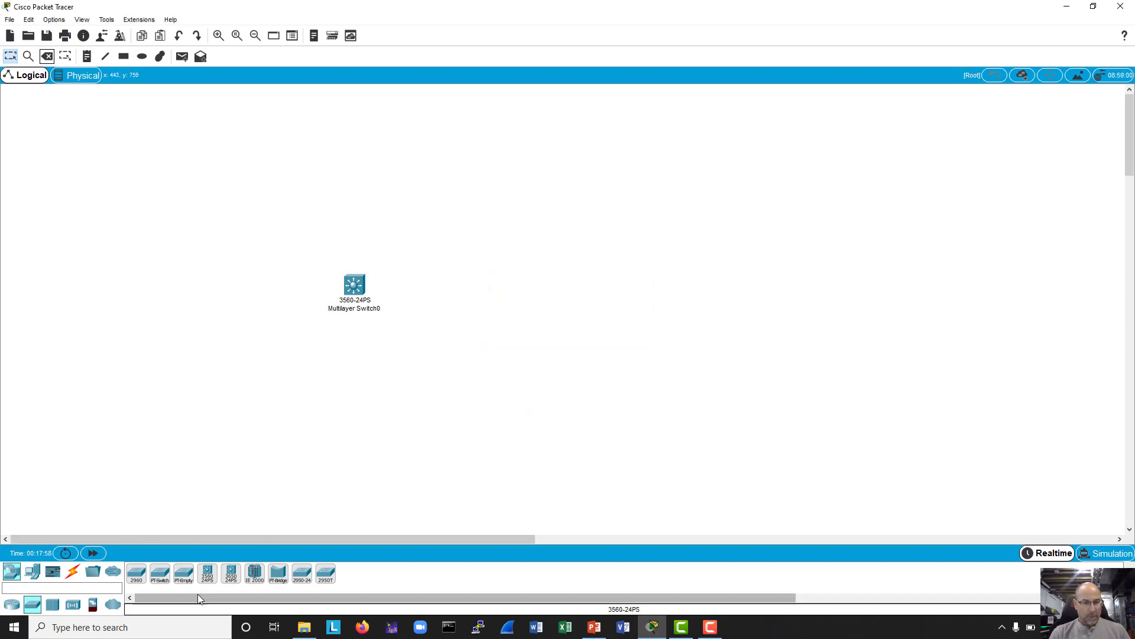
- Place a second 3560-24PS switch beside the first and link their FastEthernet0/24 ports with a copper straight-through cable
{"action": "left_click_drag", "start_coordinate": [213, 577], "coordinate": [519, 293]}
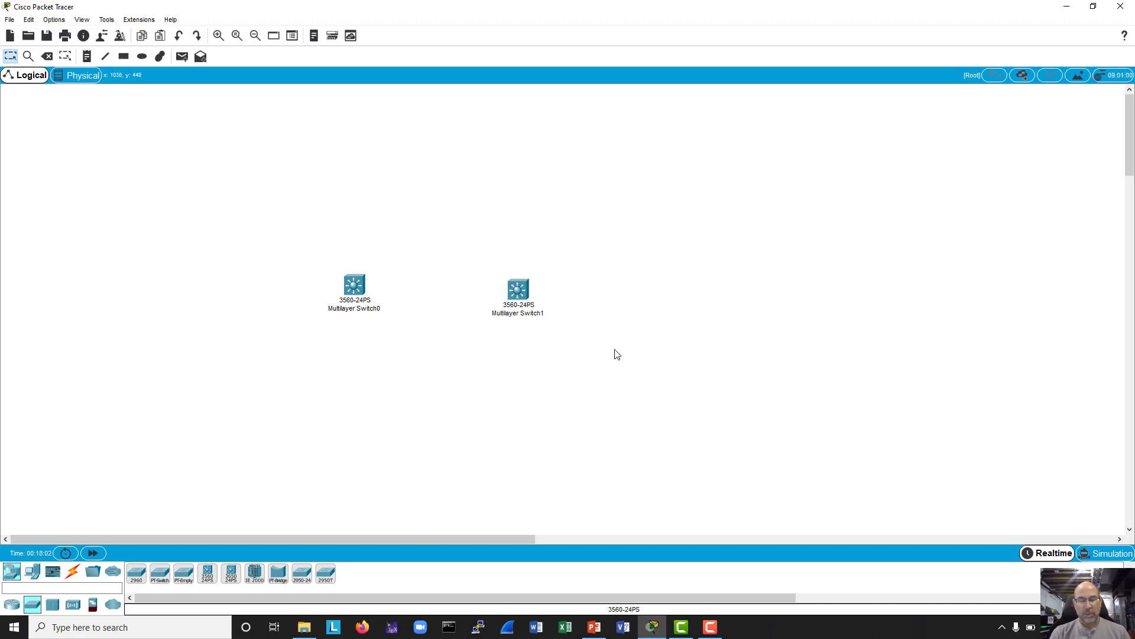
{"action": "left_click", "coordinate": [71, 577]}
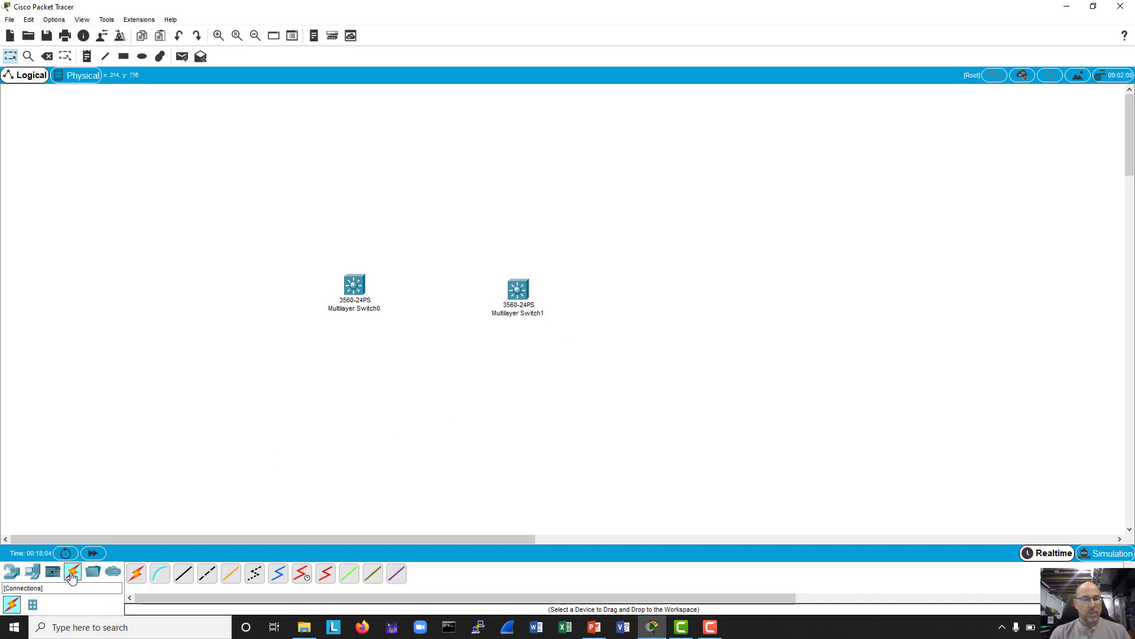
{"action": "left_click", "coordinate": [183, 573]}
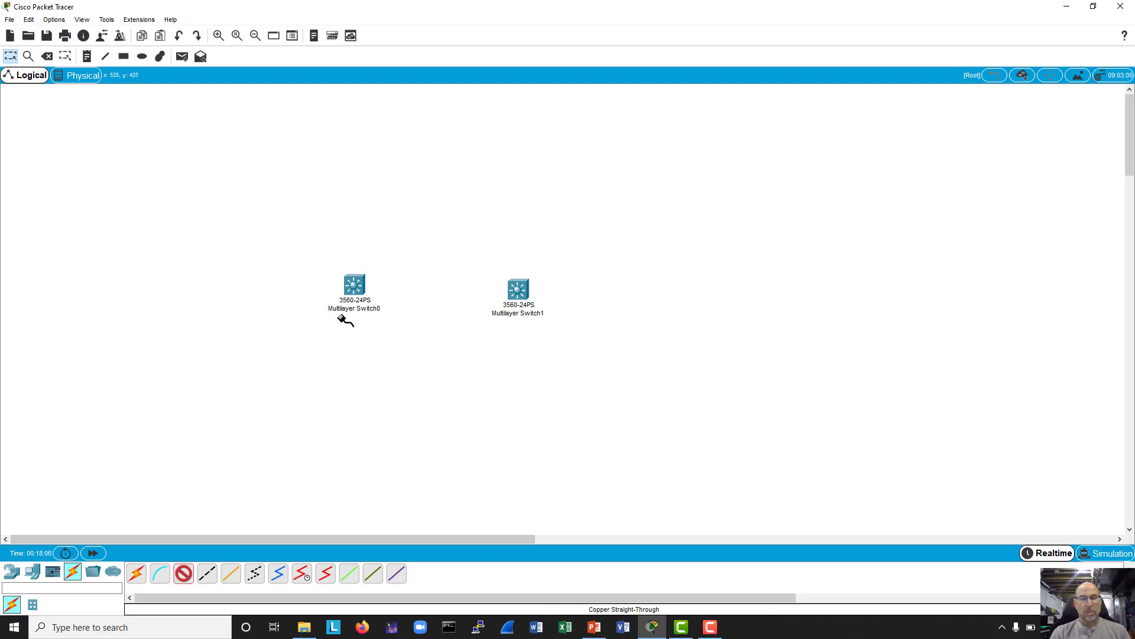
{"action": "left_click", "coordinate": [354, 285]}
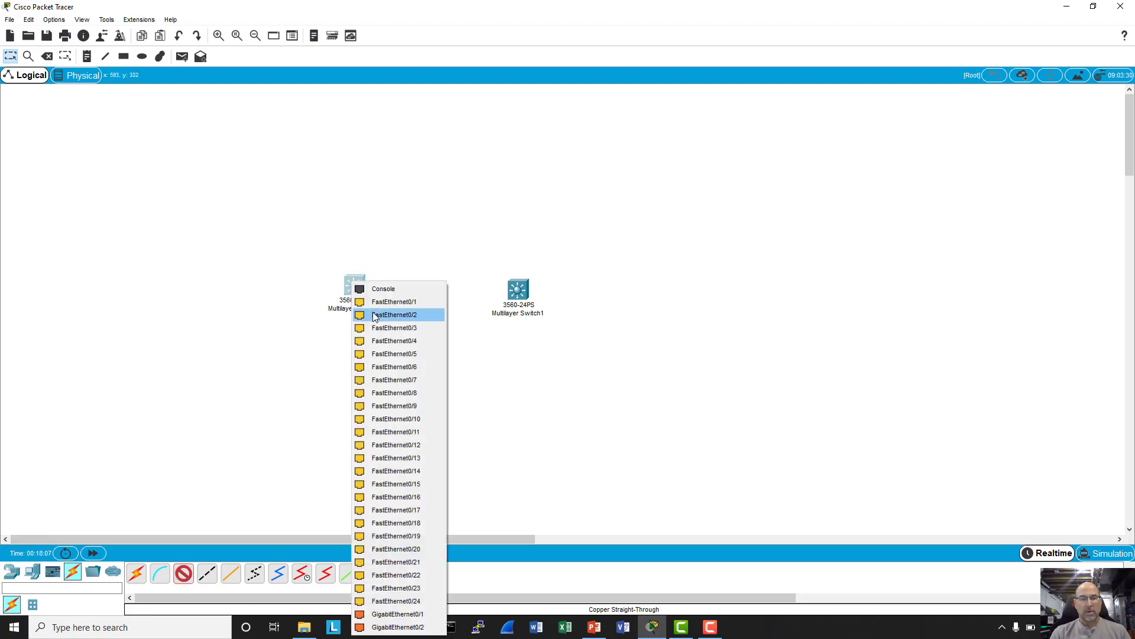
{"action": "left_click", "coordinate": [390, 600]}
{"action": "left_click", "coordinate": [517, 291]}
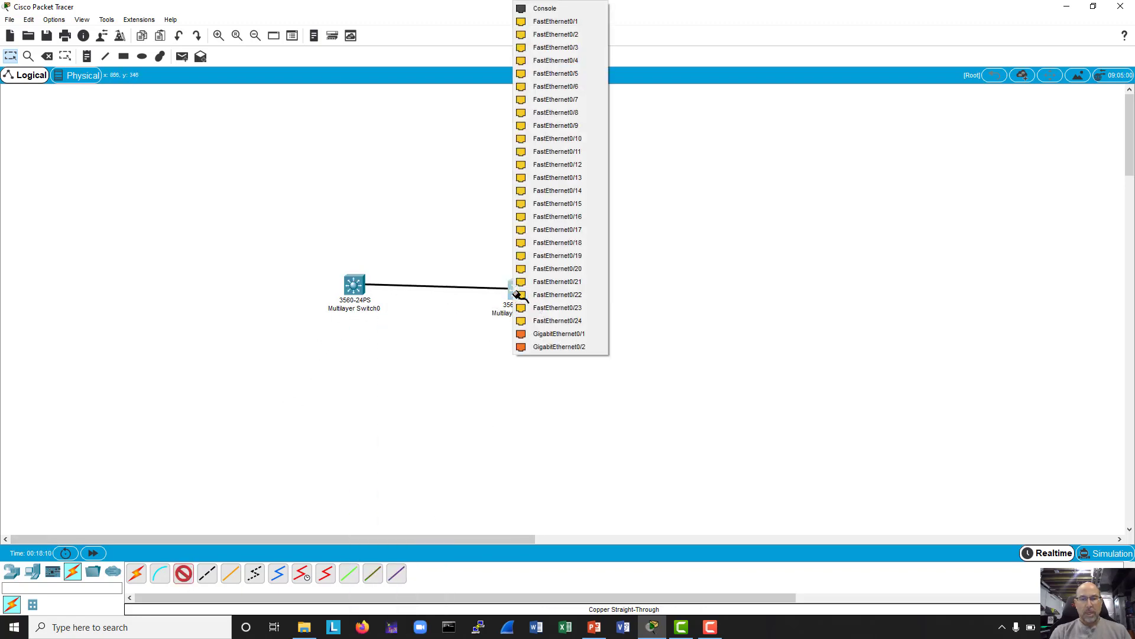
{"action": "left_click", "coordinate": [547, 321]}
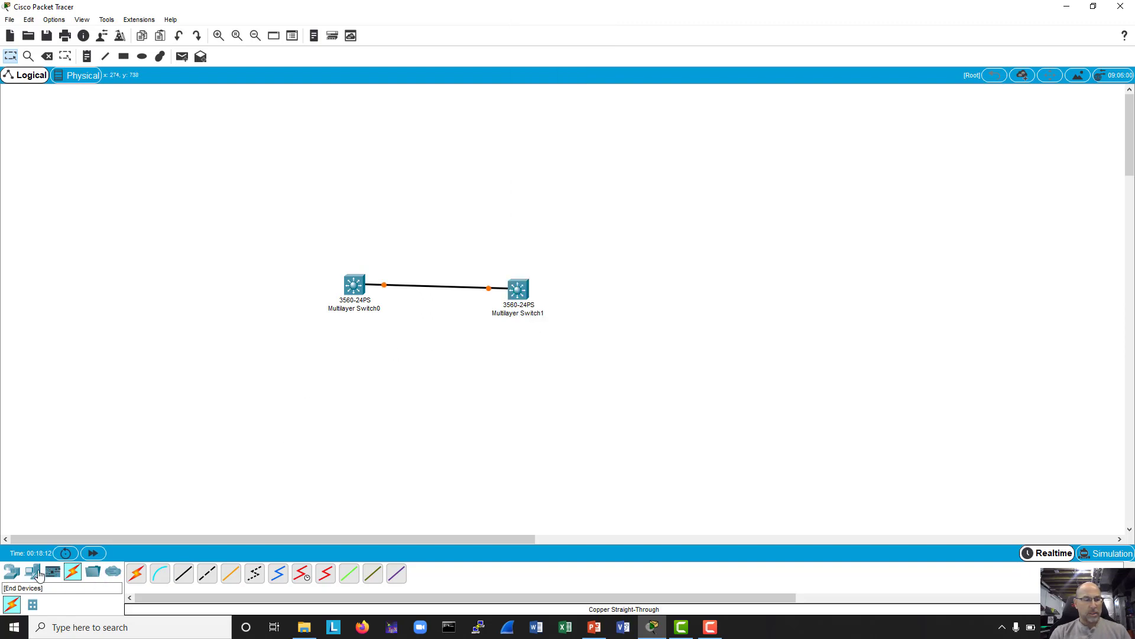
- Place two PCs side by side below Multilayer Switch0
{"action": "left_click", "coordinate": [11, 572]}
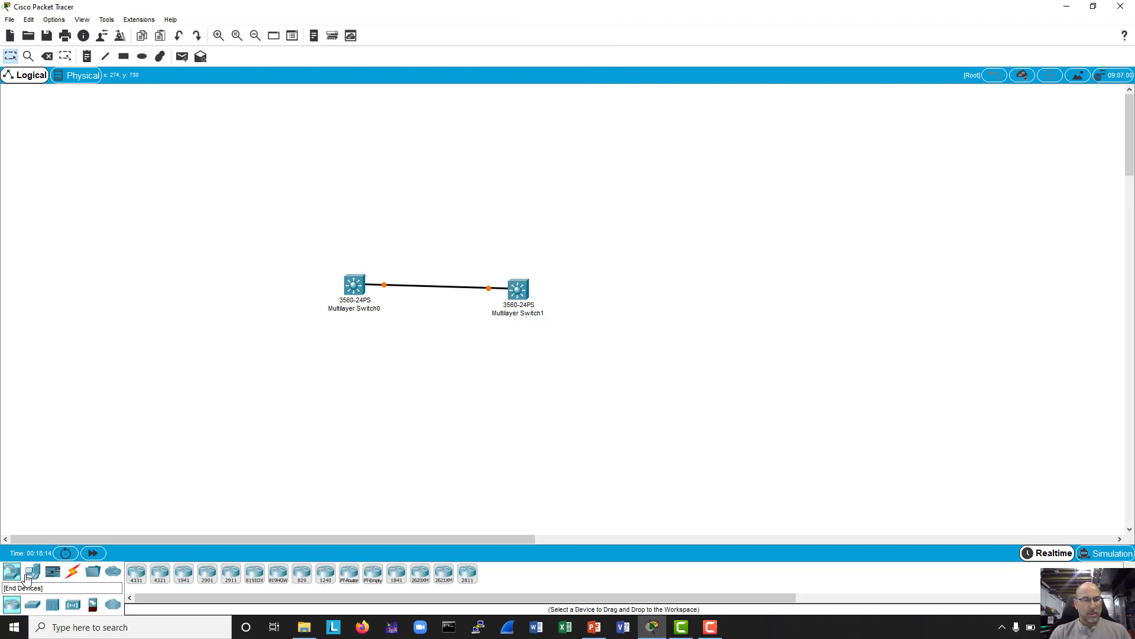
{"action": "left_click", "coordinate": [28, 577]}
{"action": "left_click_drag", "start_coordinate": [136, 572], "coordinate": [294, 396]}
{"action": "left_click", "coordinate": [294, 396]}
{"action": "left_click_drag", "start_coordinate": [136, 573], "coordinate": [346, 417]}
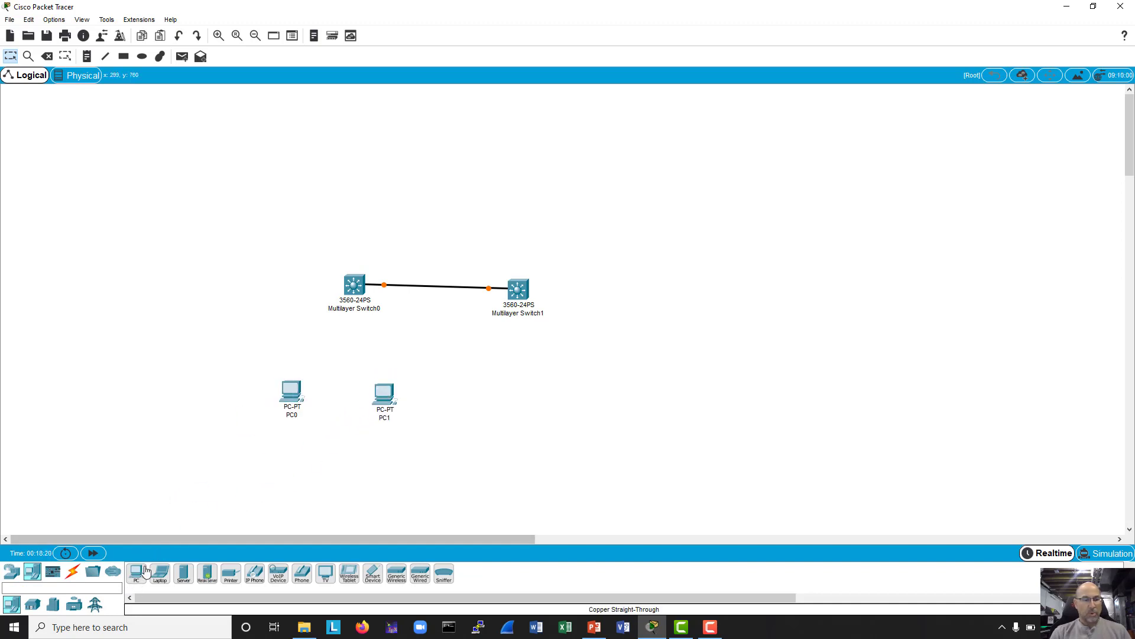
- Place two PCs below Multilayer Switch1 and a fifth PC above and to the right of that switch
{"action": "left_click_drag", "start_coordinate": [136, 573], "coordinate": [501, 410]}
{"action": "left_click", "coordinate": [511, 394]}
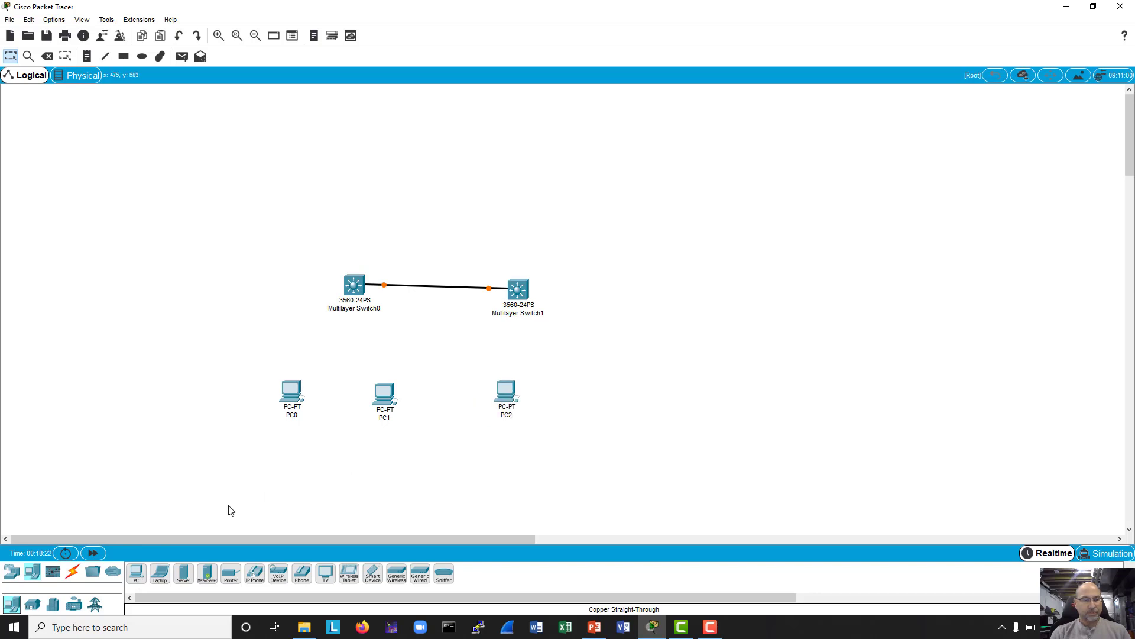
{"action": "left_click_drag", "start_coordinate": [138, 570], "coordinate": [551, 417]}
{"action": "left_click_drag", "start_coordinate": [602, 388], "coordinate": [603, 394]}
{"action": "left_click", "coordinate": [136, 572]}
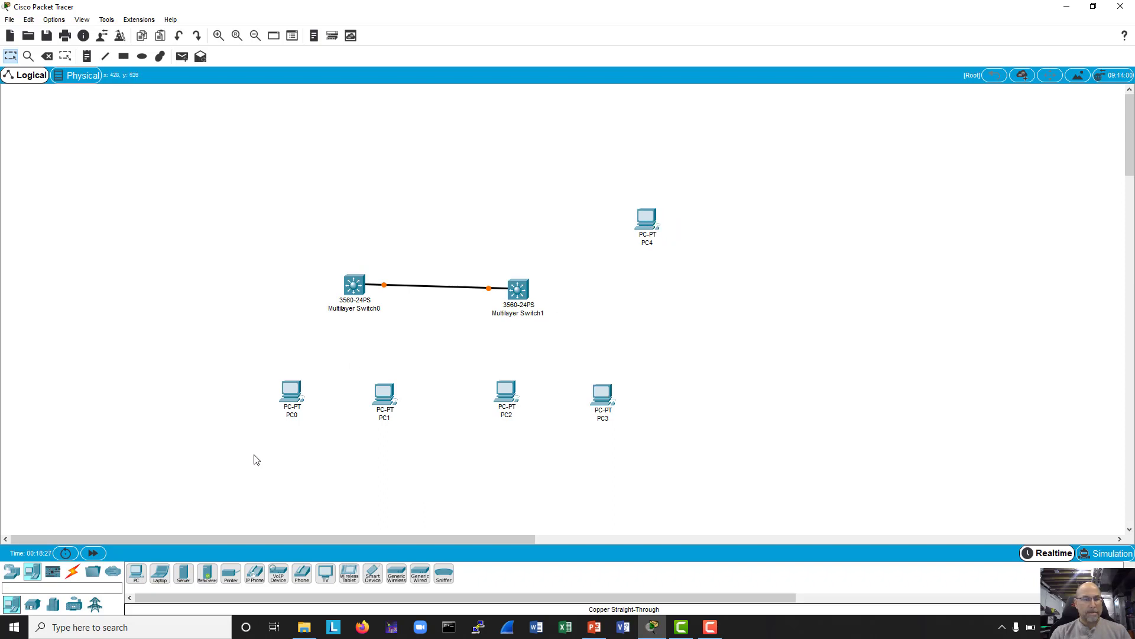
- Connect PC0's FastEthernet0 to FastEthernet0/1 on Multilayer Switch0 with a copper straight-through cable
{"action": "left_click", "coordinate": [79, 575]}
{"action": "left_click", "coordinate": [204, 574]}
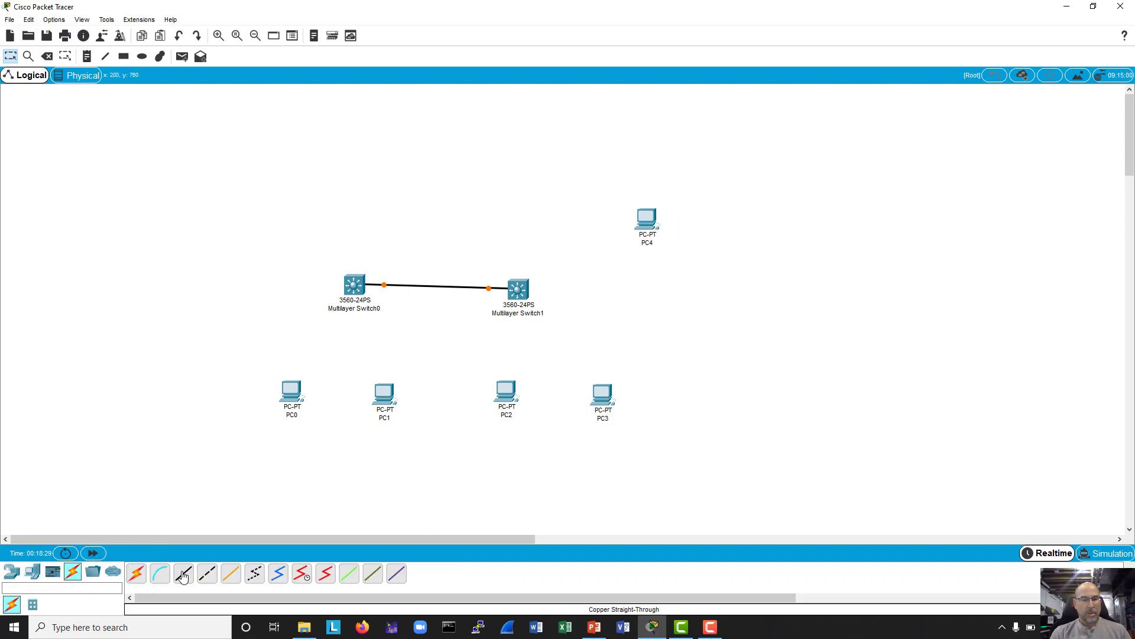
{"action": "left_click", "coordinate": [291, 392]}
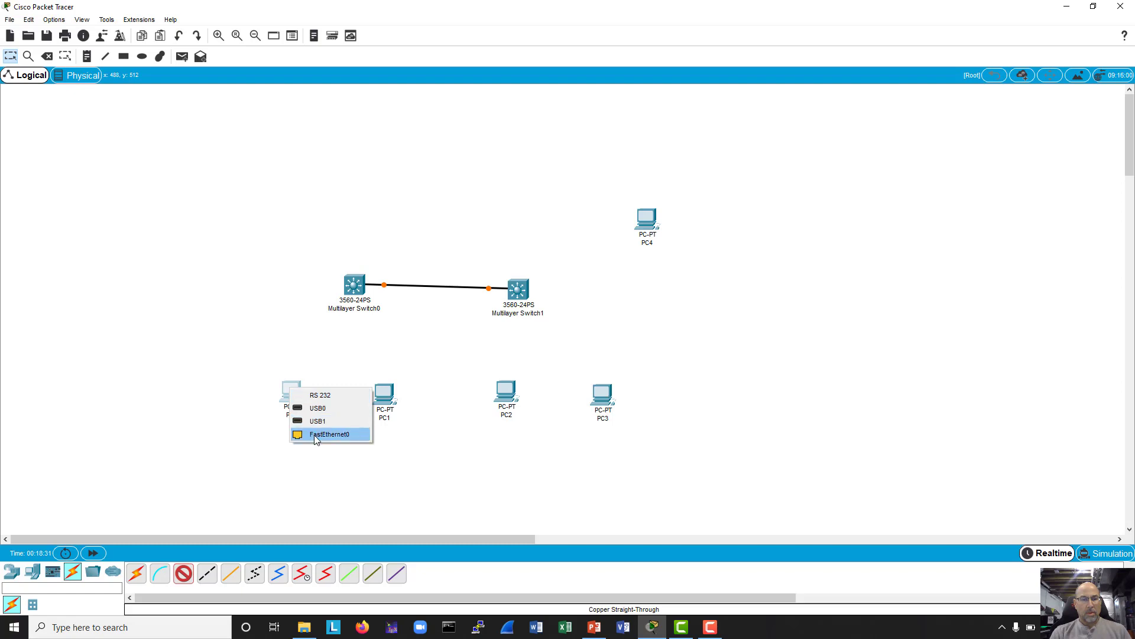
{"action": "left_click", "coordinate": [316, 435]}
{"action": "left_click", "coordinate": [353, 285]}
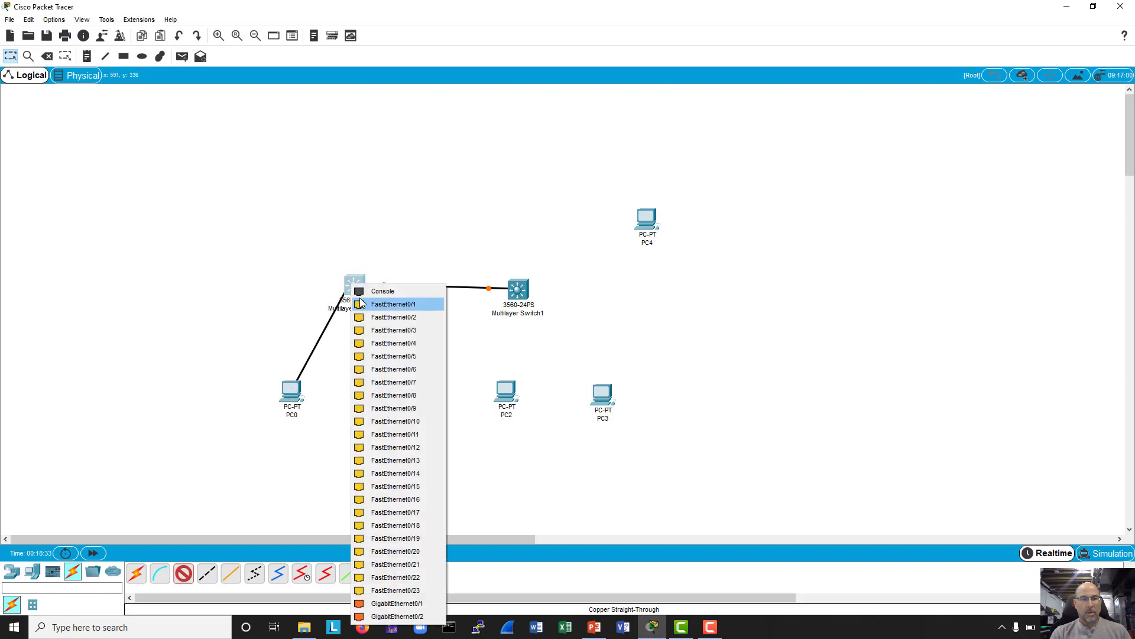
{"action": "left_click", "coordinate": [361, 303]}
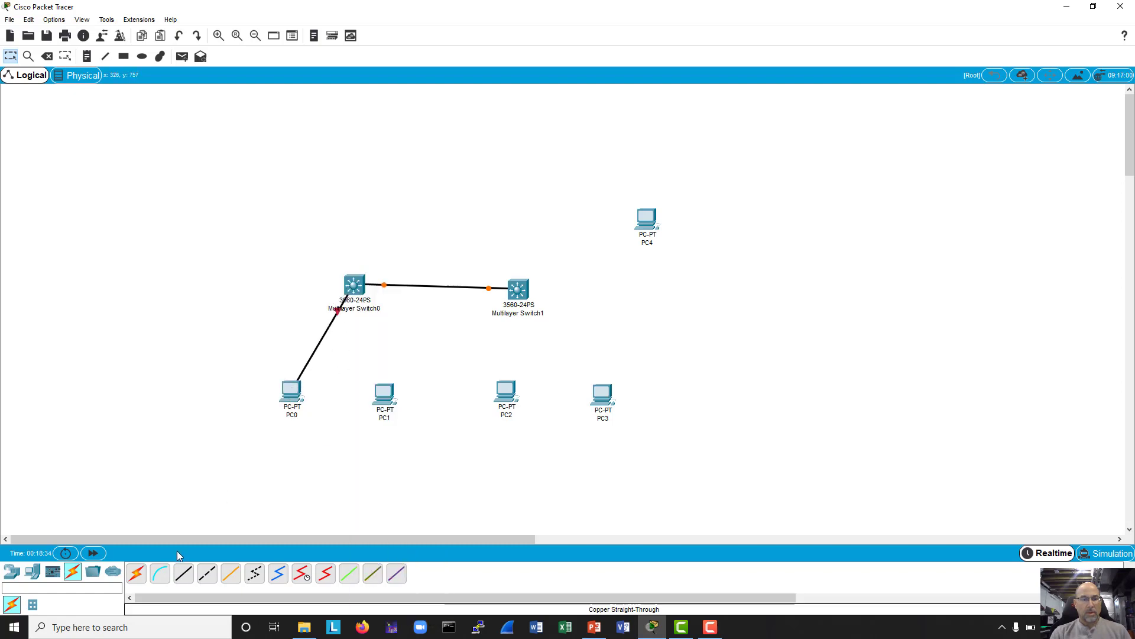
- Connect PC1's FastEthernet0 to FastEthernet0/6 on Multilayer Switch0 with a copper straight-through cable
{"action": "left_click", "coordinate": [386, 390]}
{"action": "left_click", "coordinate": [417, 432]}
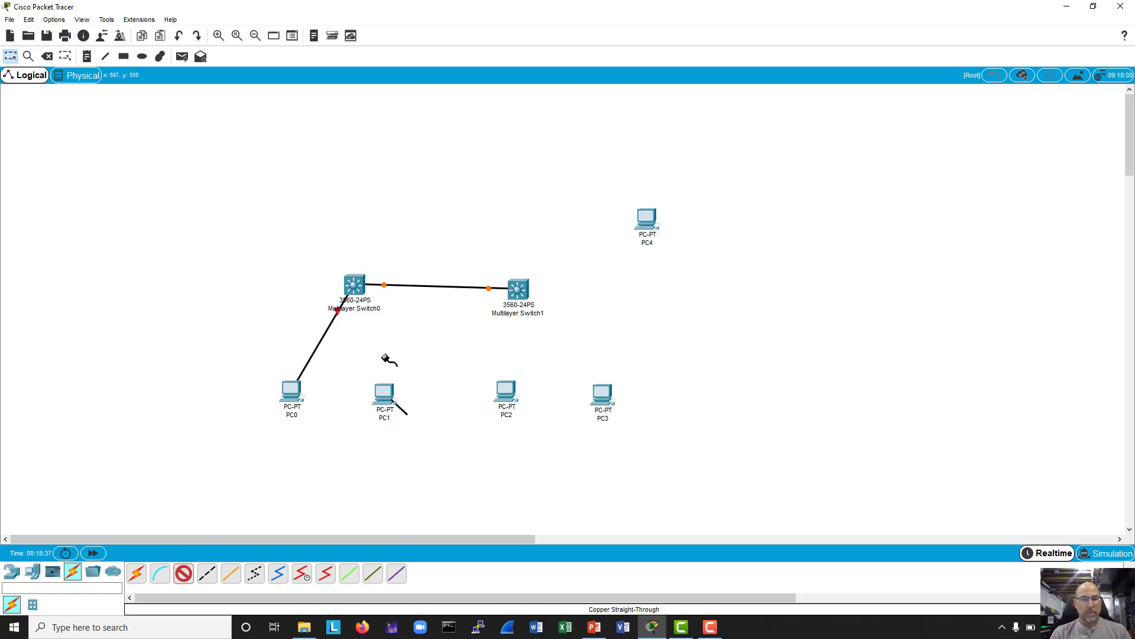
{"action": "left_click", "coordinate": [357, 287]}
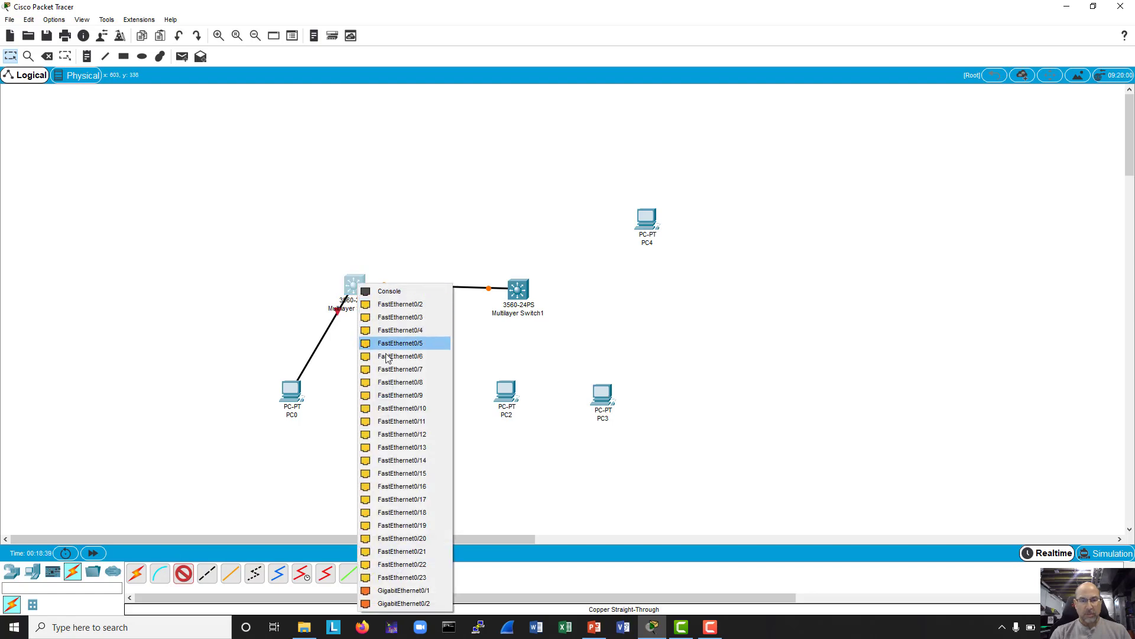
{"action": "left_click", "coordinate": [388, 356]}
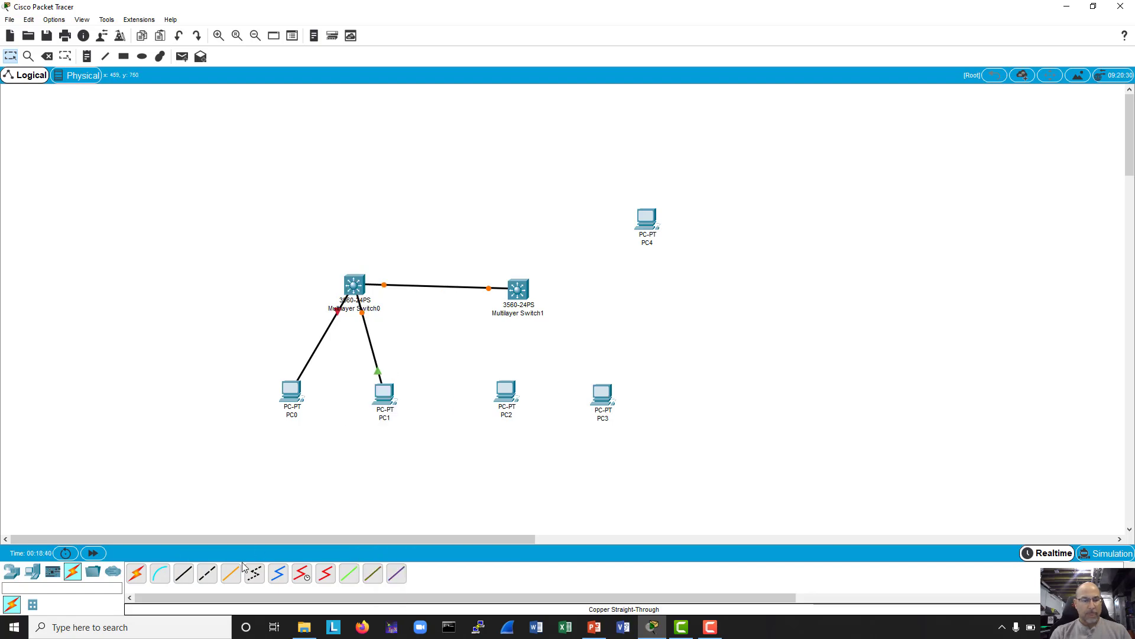
- Connect PC2's FastEthernet0 to FastEthernet0/1 on Multilayer Switch1 with a copper straight-through cable
{"action": "left_click", "coordinate": [183, 576]}
{"action": "left_click", "coordinate": [505, 391]}
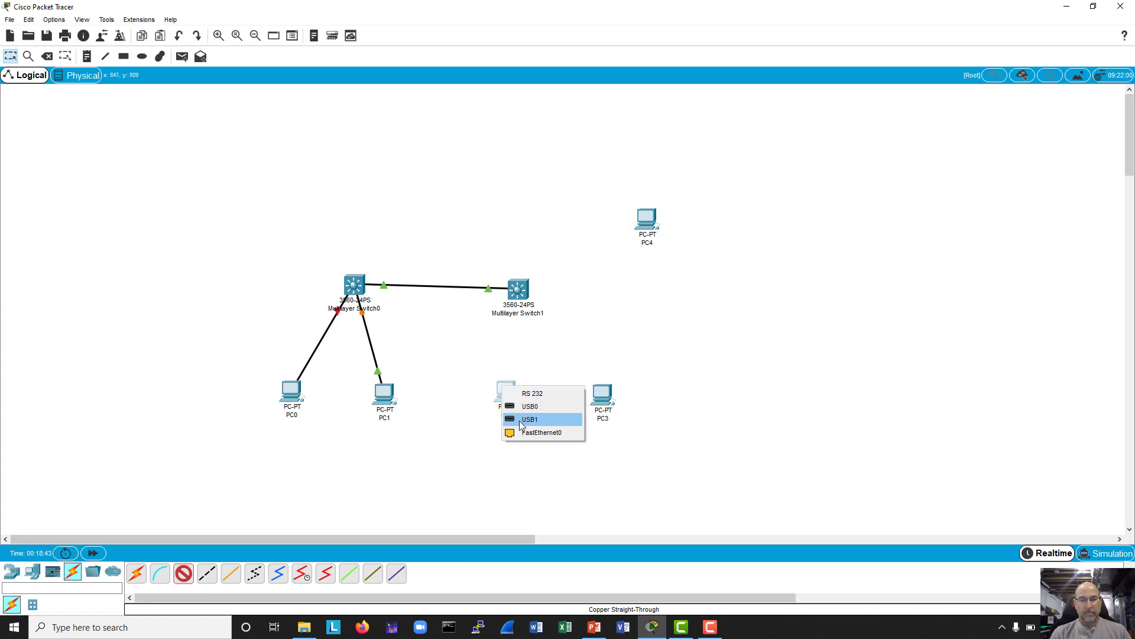
{"action": "left_click", "coordinate": [525, 432]}
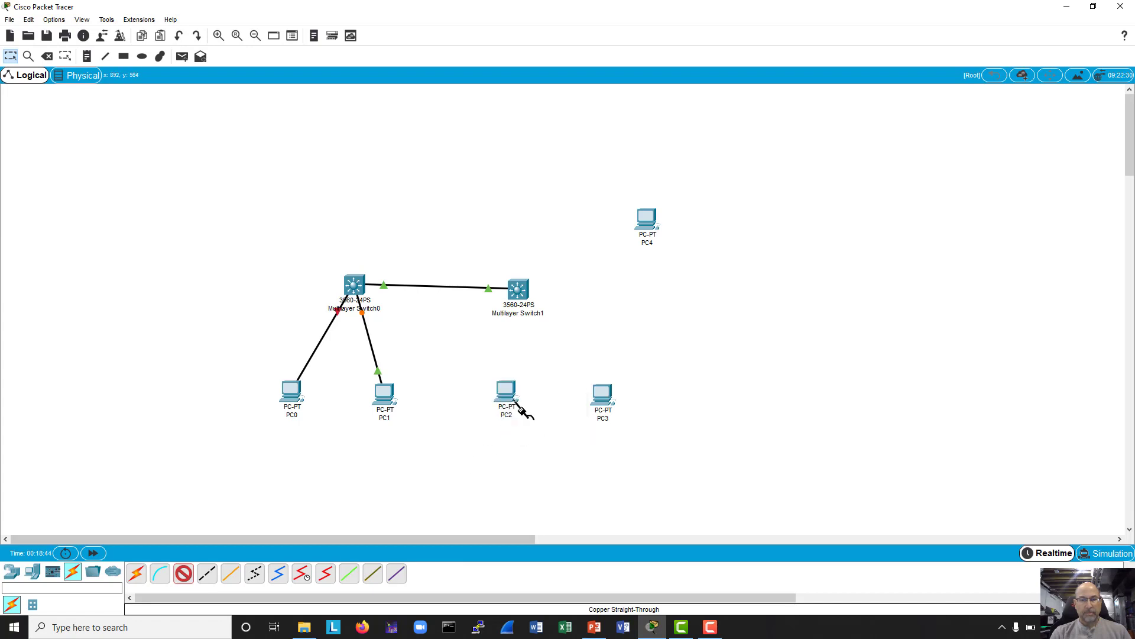
{"action": "left_click", "coordinate": [518, 288]}
{"action": "left_click", "coordinate": [534, 304]}
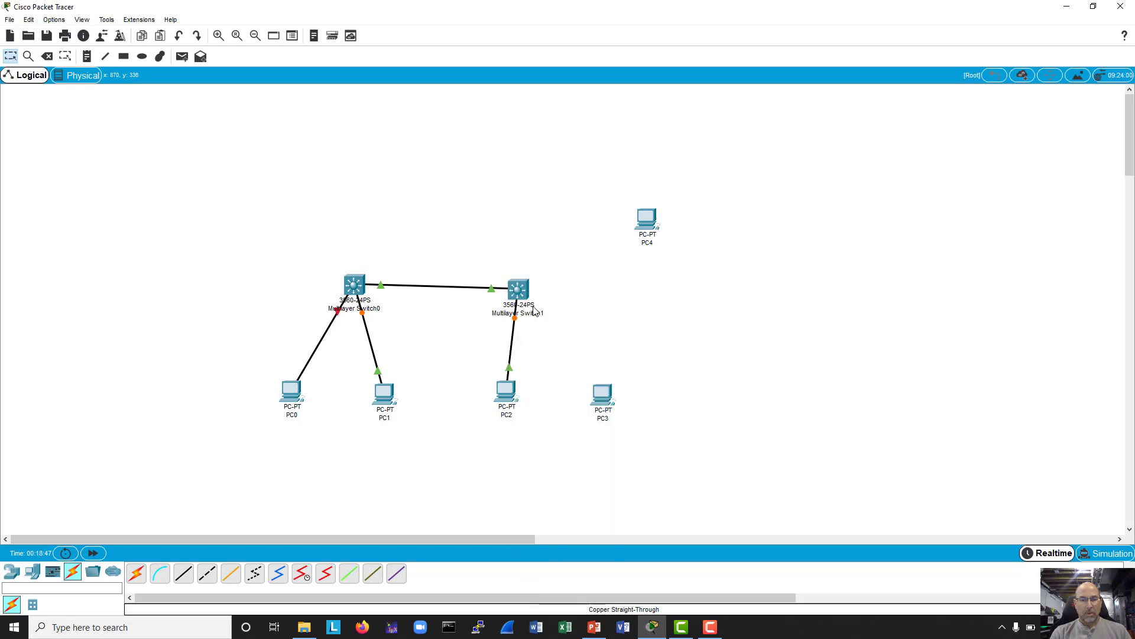
- Connect PC3's FastEthernet0 to FastEthernet0/7 on Multilayer Switch1 with a copper straight-through cable
{"action": "left_click", "coordinate": [176, 578]}
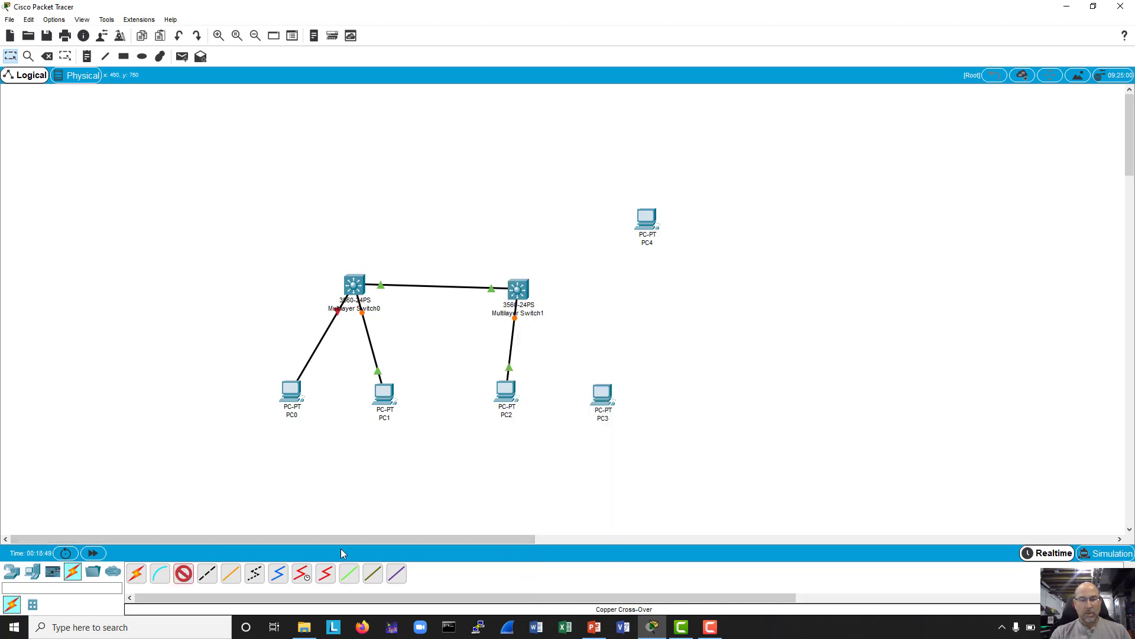
{"action": "left_click", "coordinate": [602, 395]}
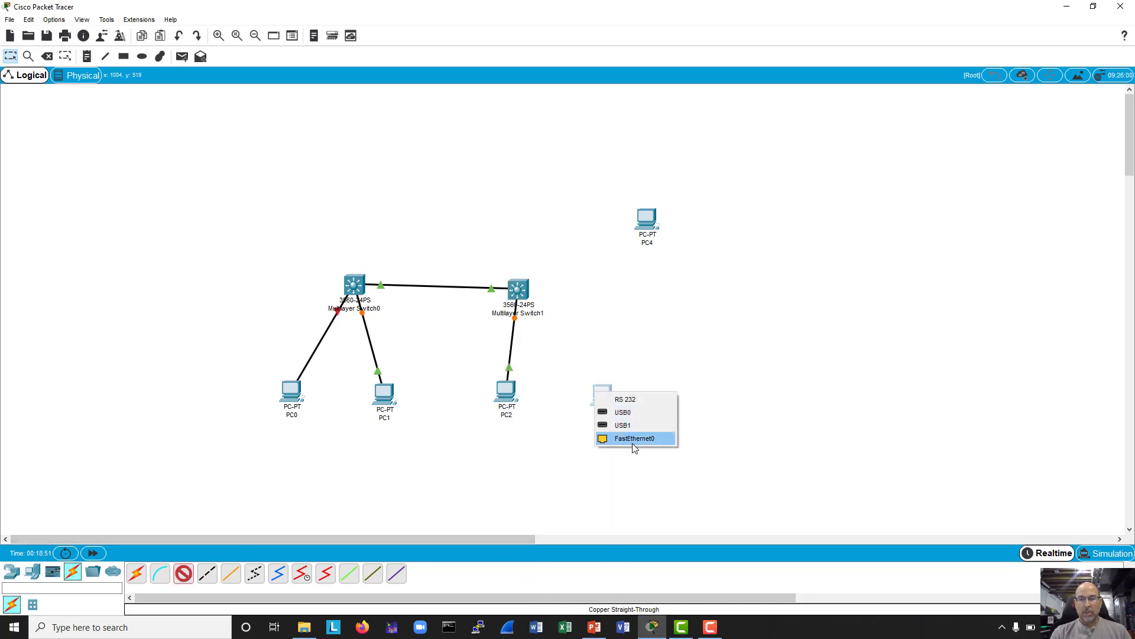
{"action": "left_click", "coordinate": [633, 438]}
{"action": "left_click", "coordinate": [526, 293]}
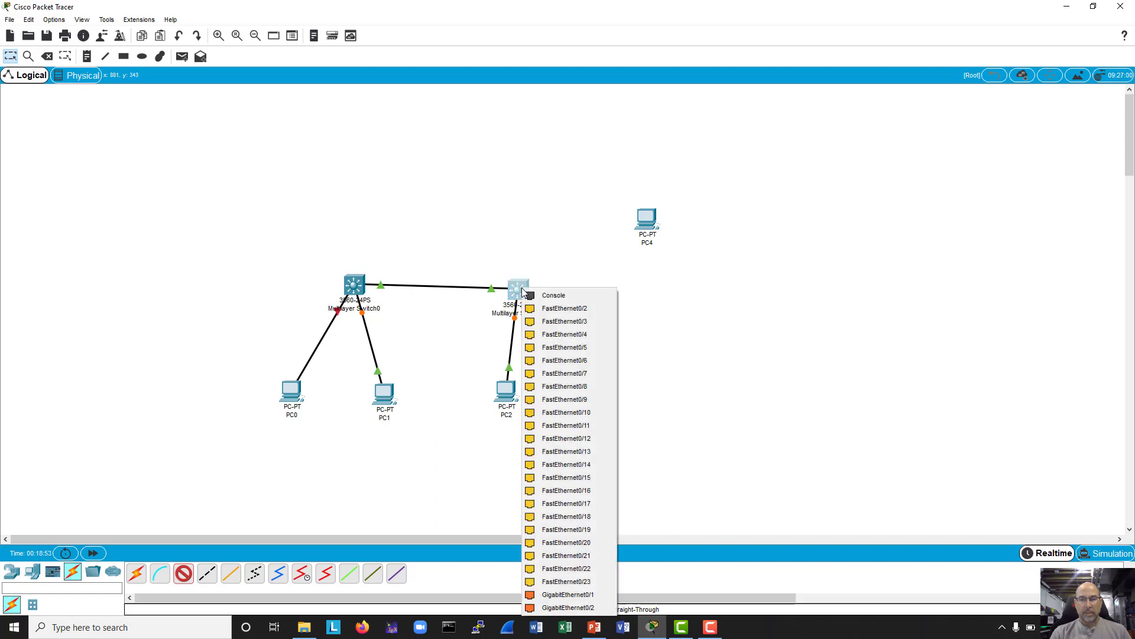
{"action": "left_click", "coordinate": [564, 374]}
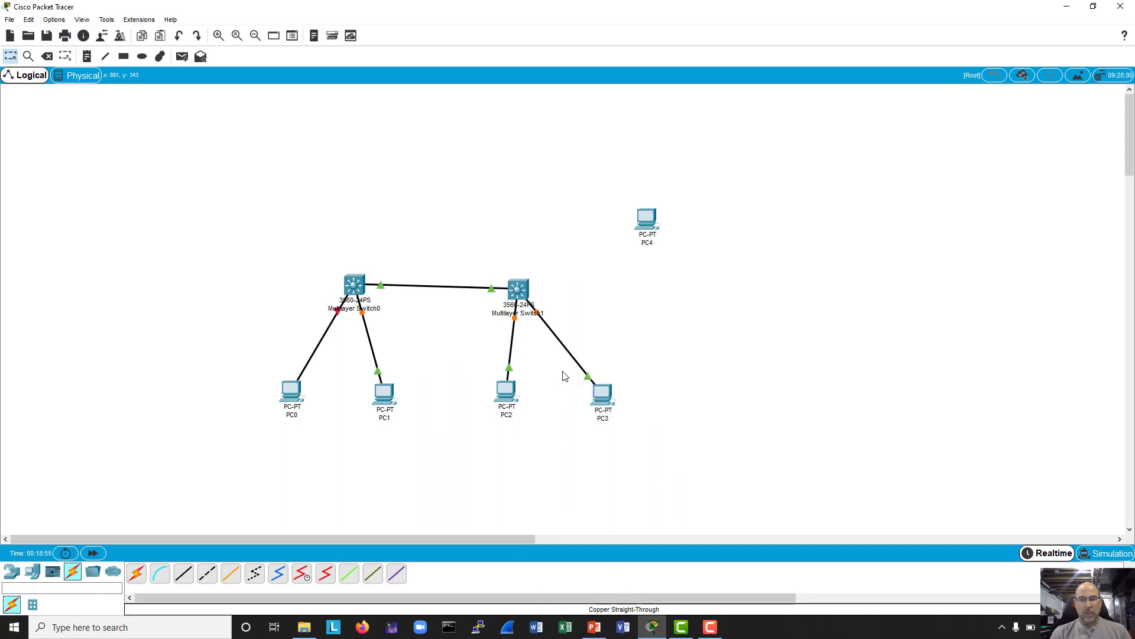
- Give PC0's FastEthernet0 the static IP address 192.168.101.1 with subnet mask 255.255.255.0
{"action": "left_click", "coordinate": [301, 395]}
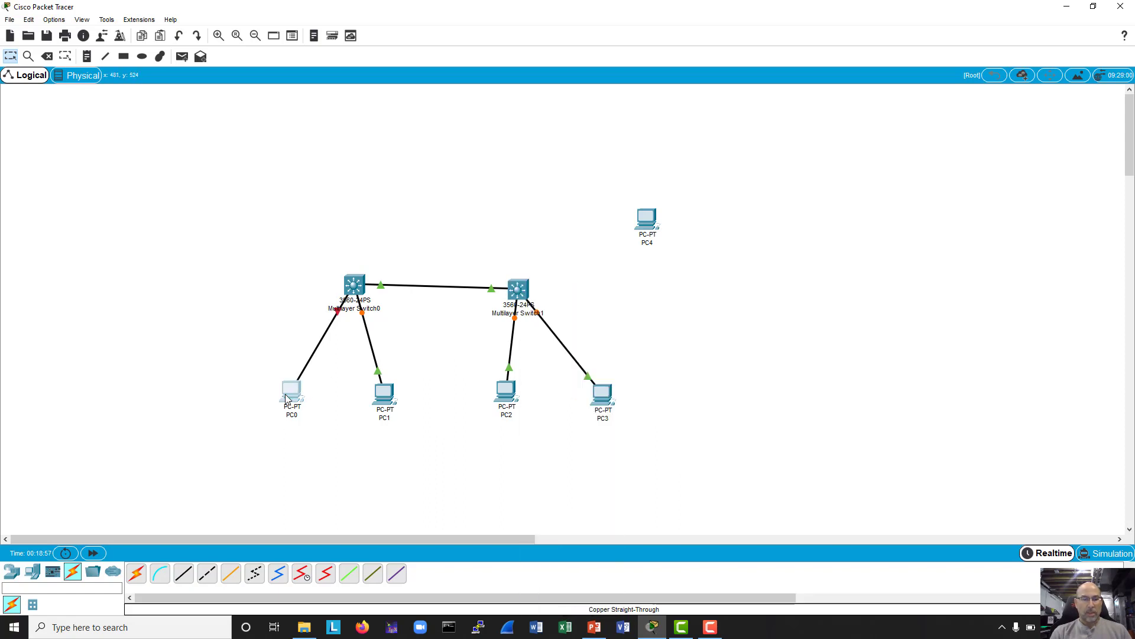
{"action": "left_click", "coordinate": [462, 157]}
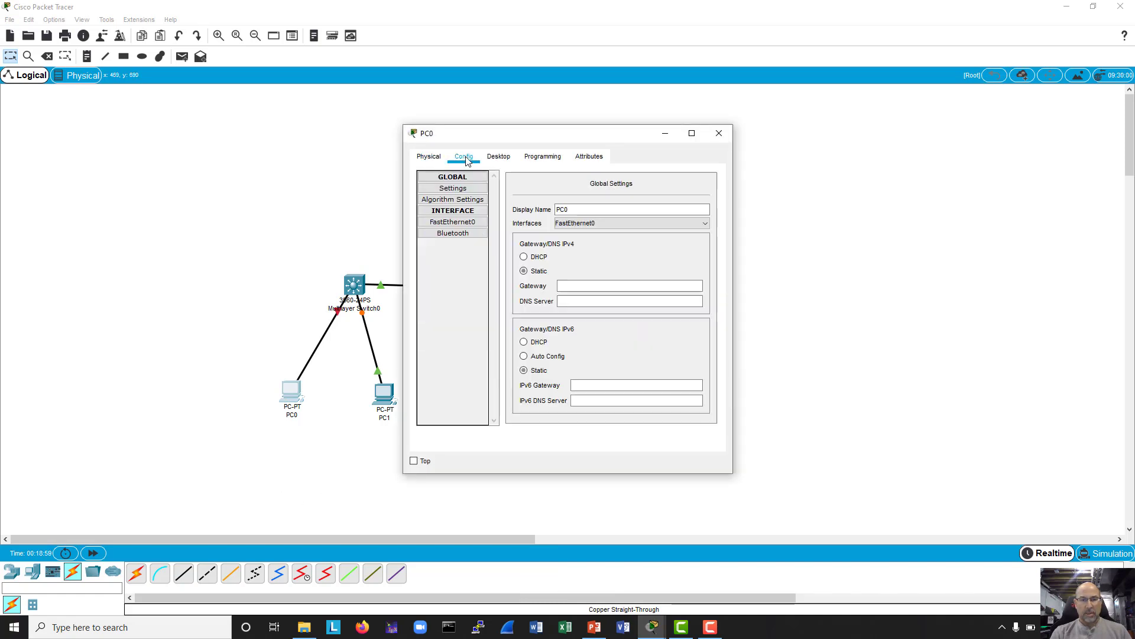
{"action": "left_click", "coordinate": [453, 221]}
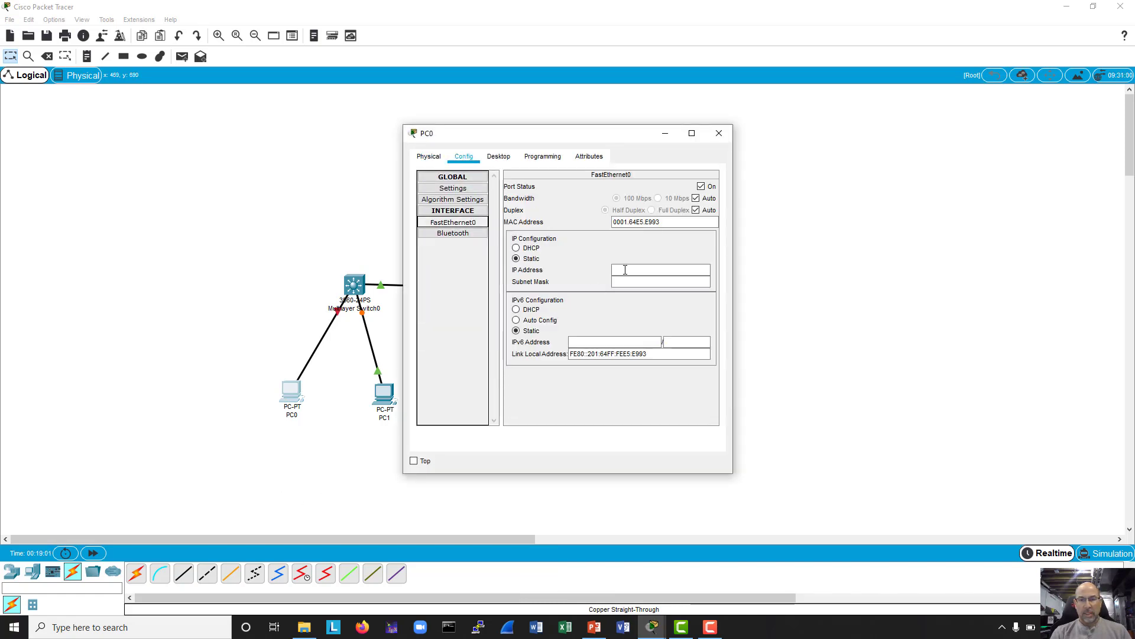
{"action": "left_click", "coordinate": [628, 270]}
{"action": "type", "text": "192.1"}
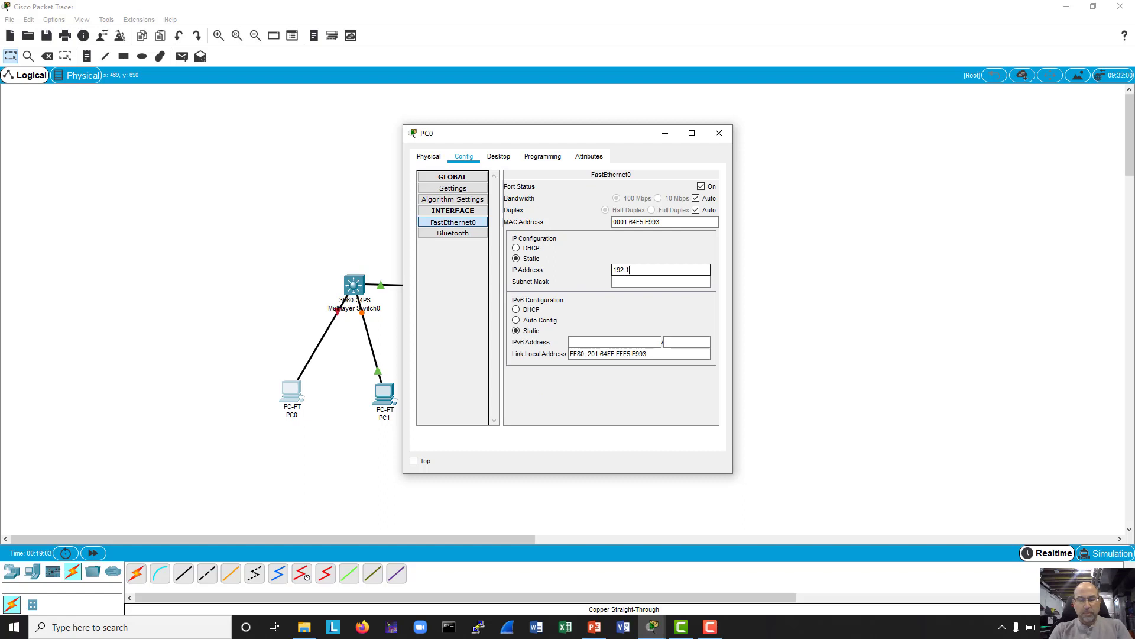
{"action": "type", "text": "68"}
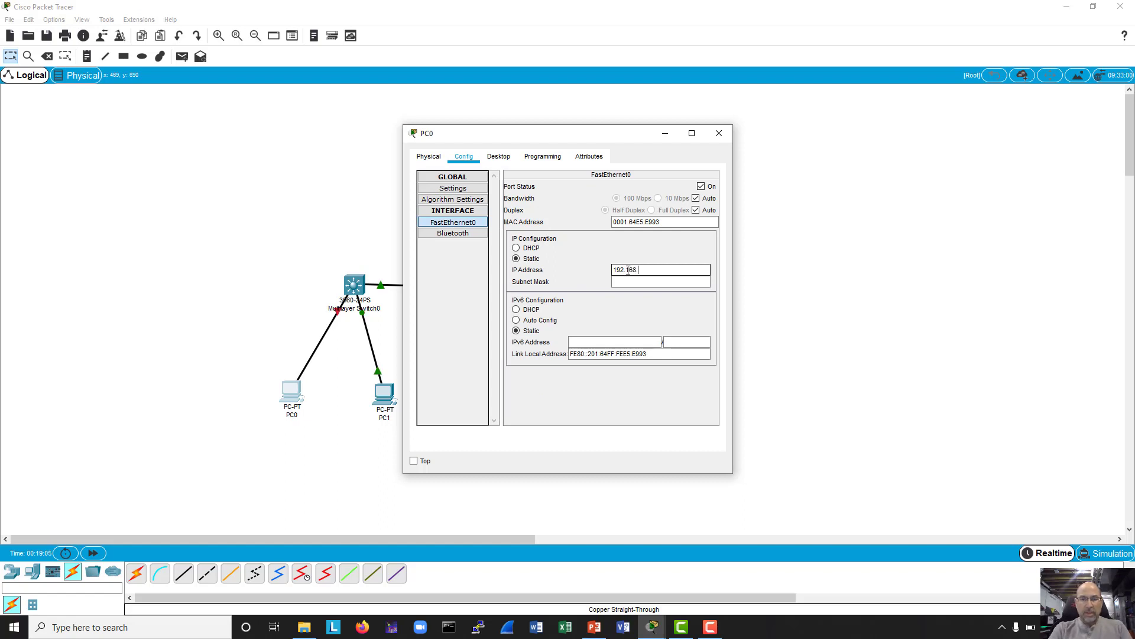
{"action": "type", "text": ".101.1"}
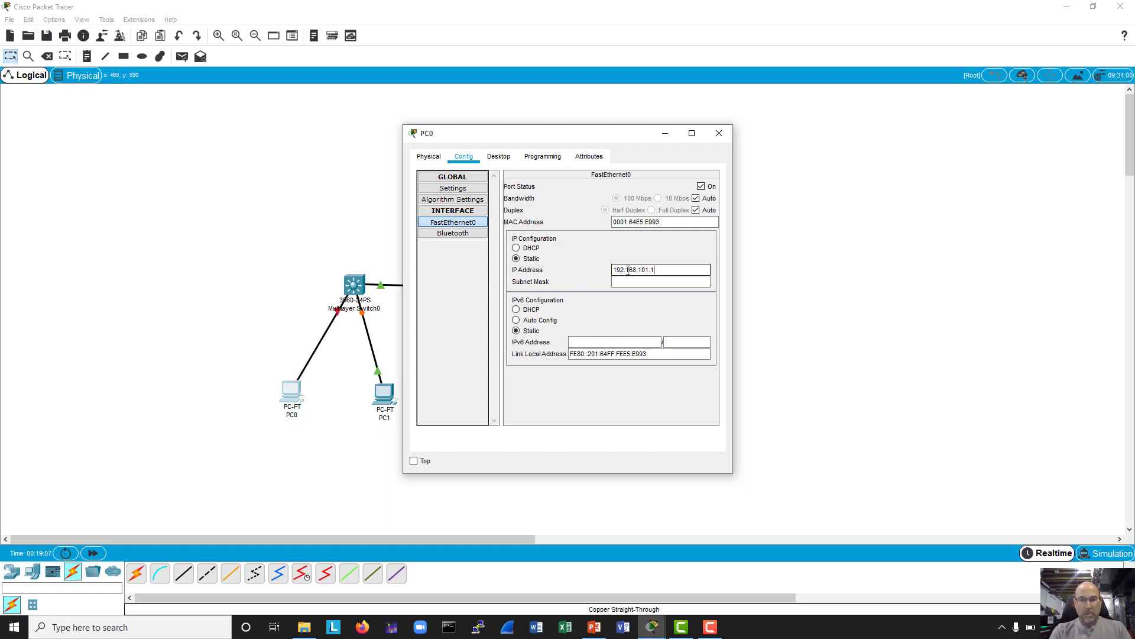
{"action": "key", "text": "Tab"}
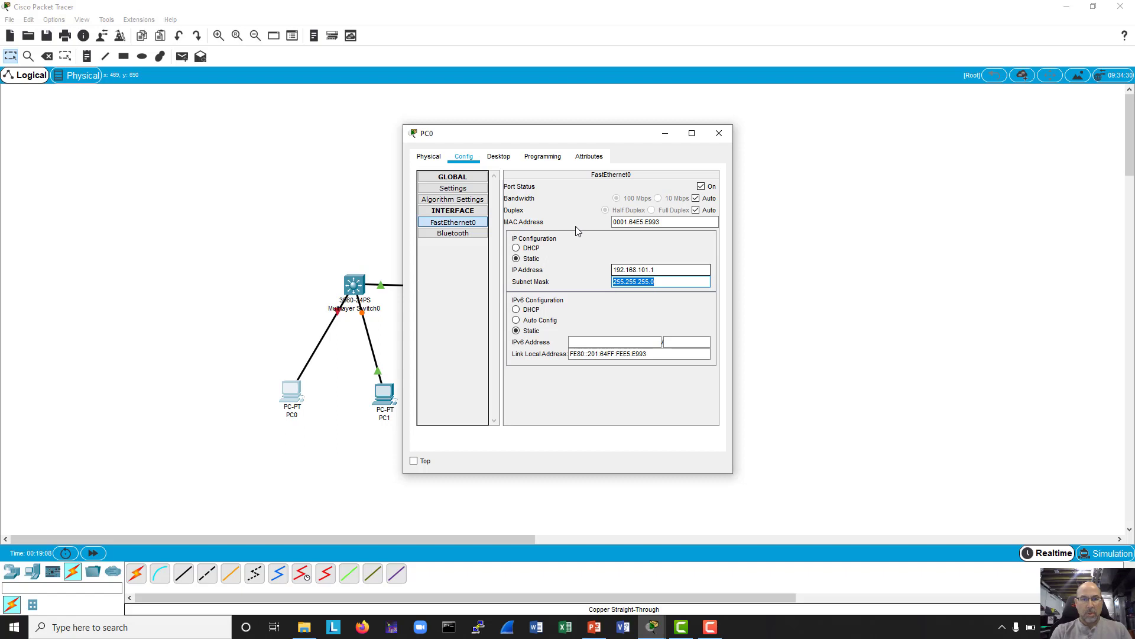
- Set PC0's static IPv4 default gateway to 192.168.101.254 and close its configuration window
{"action": "left_click", "coordinate": [453, 188]}
{"action": "left_click", "coordinate": [572, 286]}
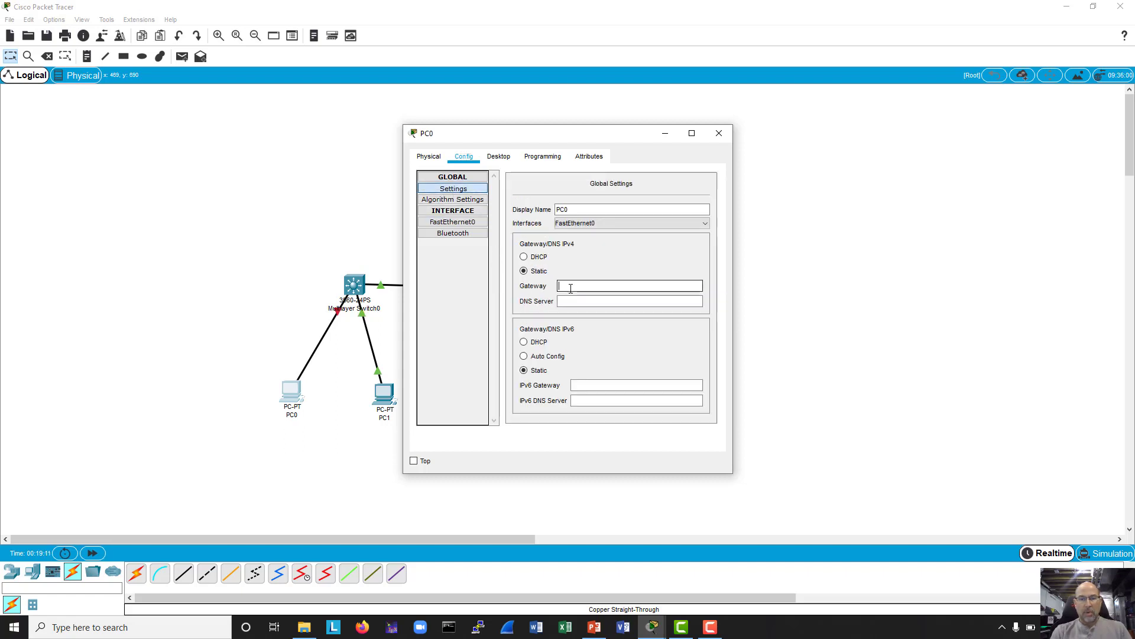
{"action": "type", "text": "192.168"}
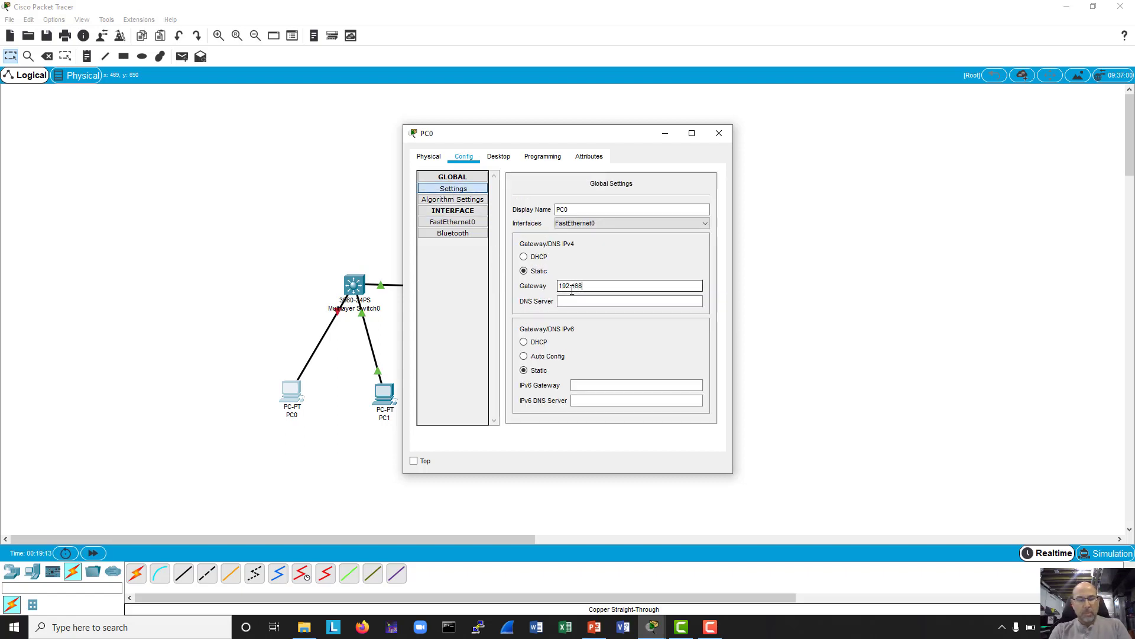
{"action": "type", "text": ".101.254"}
{"action": "left_click", "coordinate": [721, 132]}
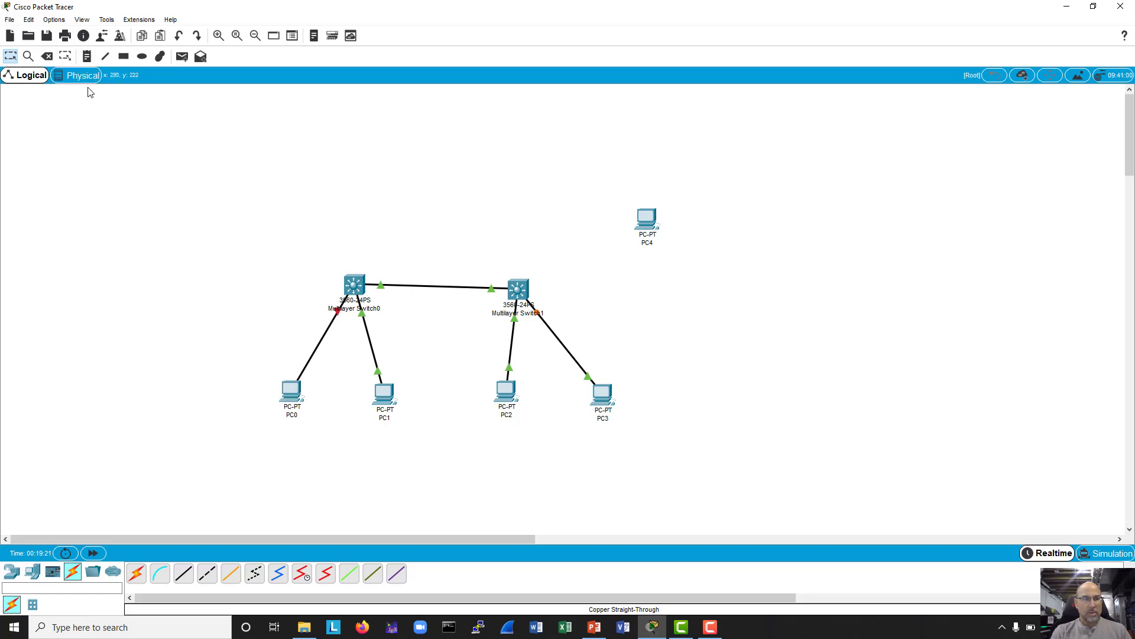
- Add a workspace note reading 192.168.101.1 and position it directly below PC0
{"action": "left_click", "coordinate": [87, 56]}
{"action": "left_click", "coordinate": [264, 438]}
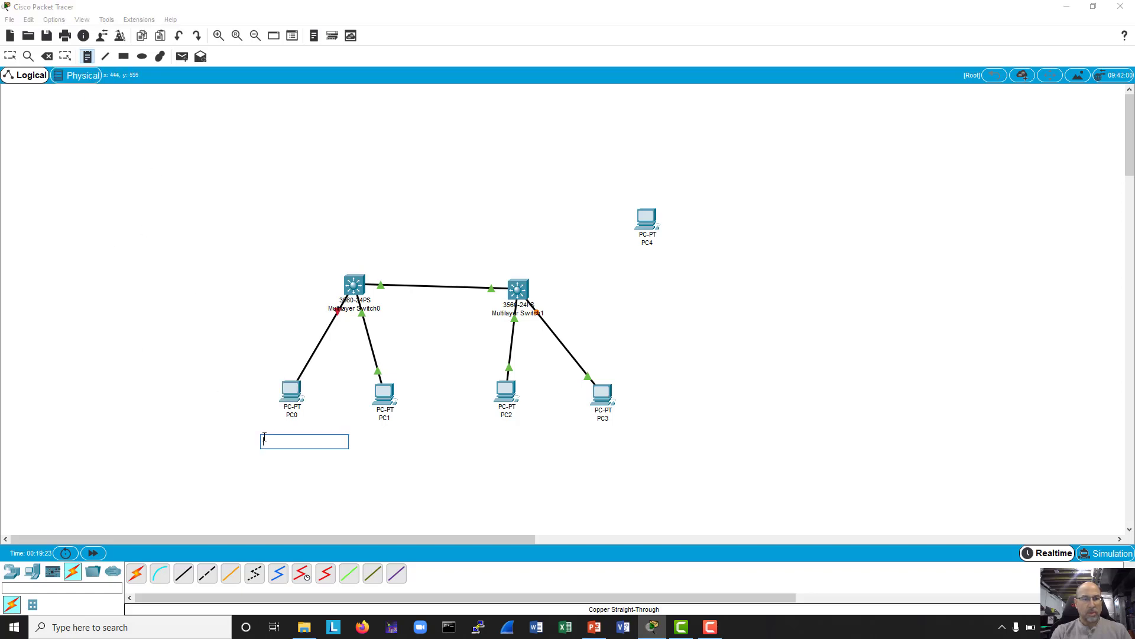
{"action": "left_click", "coordinate": [290, 465]}
{"action": "type", "text": "192.1"}
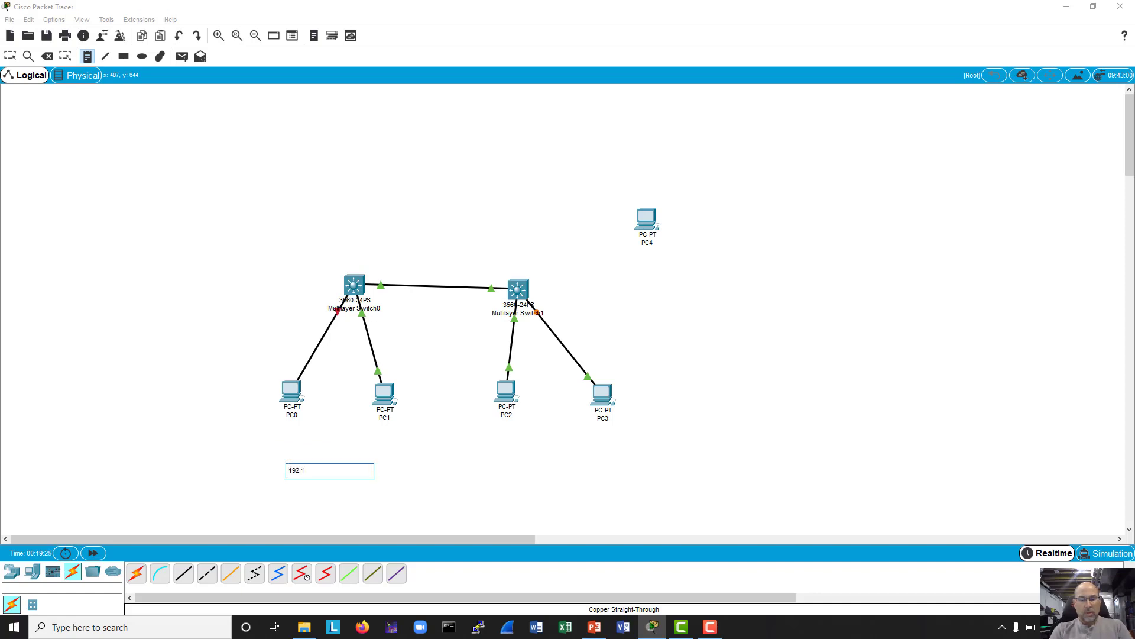
{"action": "type", "text": "68.101.1"}
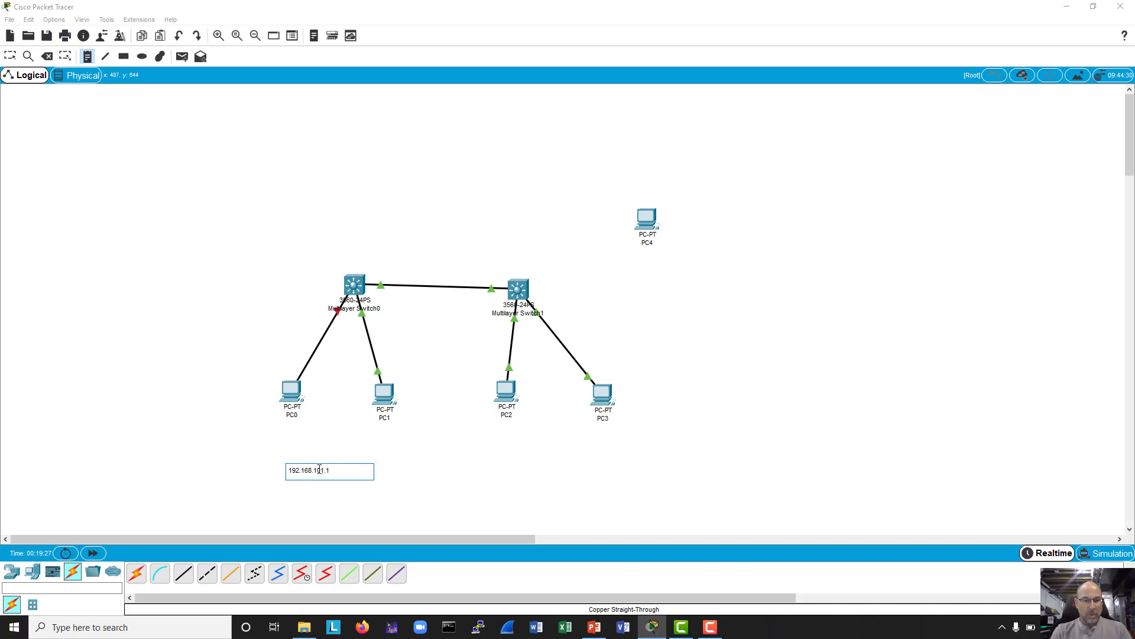
{"action": "left_click", "coordinate": [365, 453]}
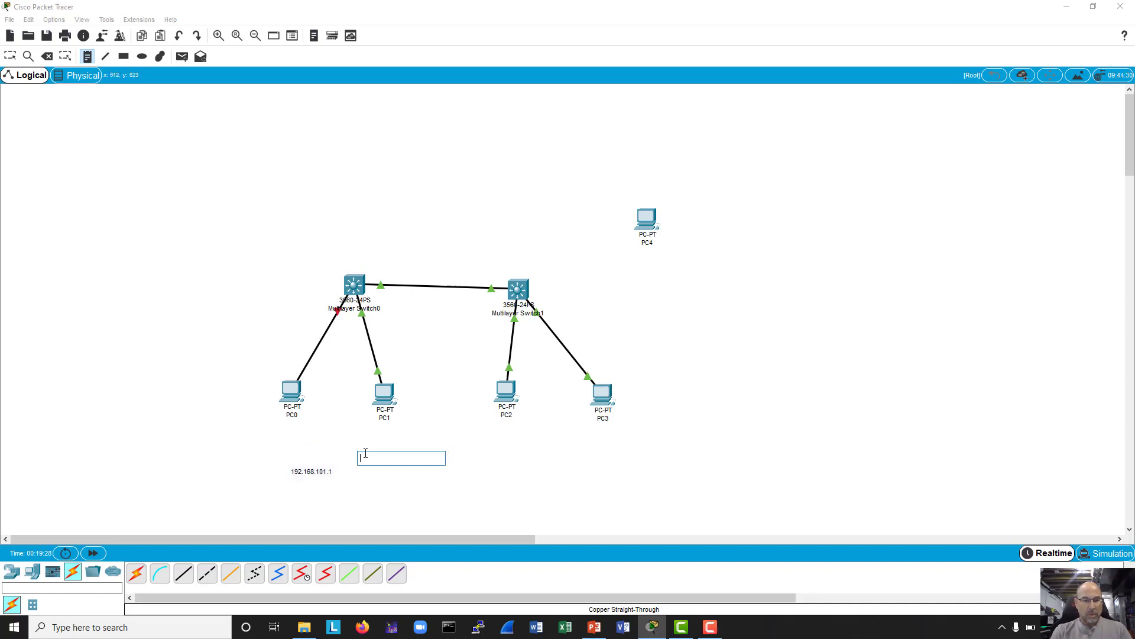
{"action": "left_click", "coordinate": [308, 472]}
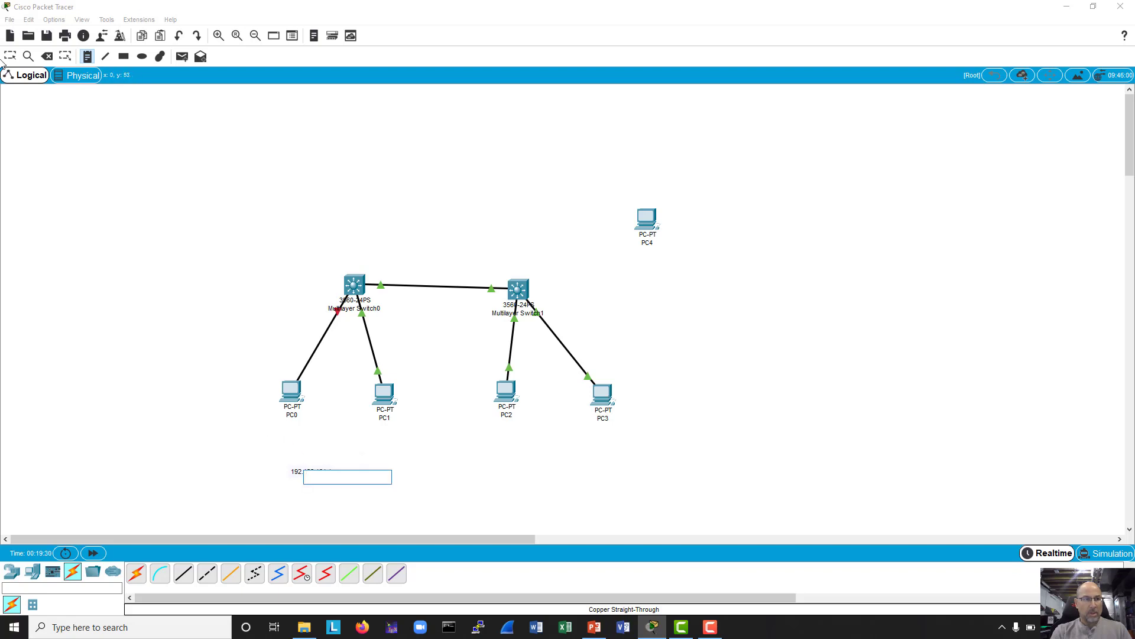
{"action": "left_click", "coordinate": [10, 56]}
{"action": "left_click_drag", "start_coordinate": [317, 473], "coordinate": [295, 450]}
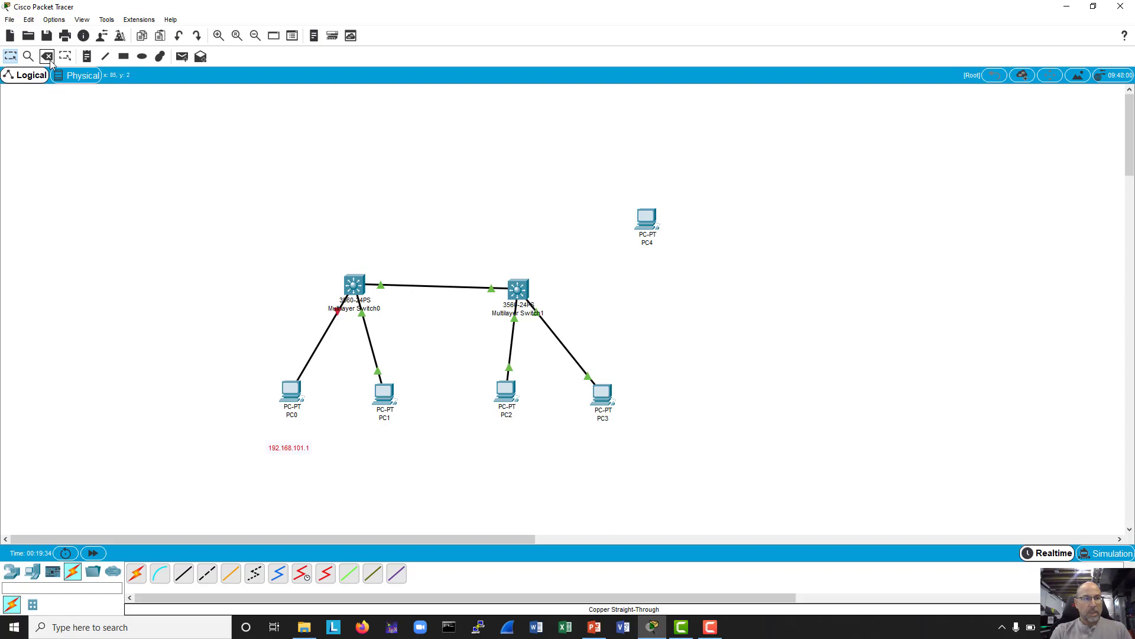
- Place a note reading 192.168.102.1 below PC1
{"action": "left_click", "coordinate": [87, 56]}
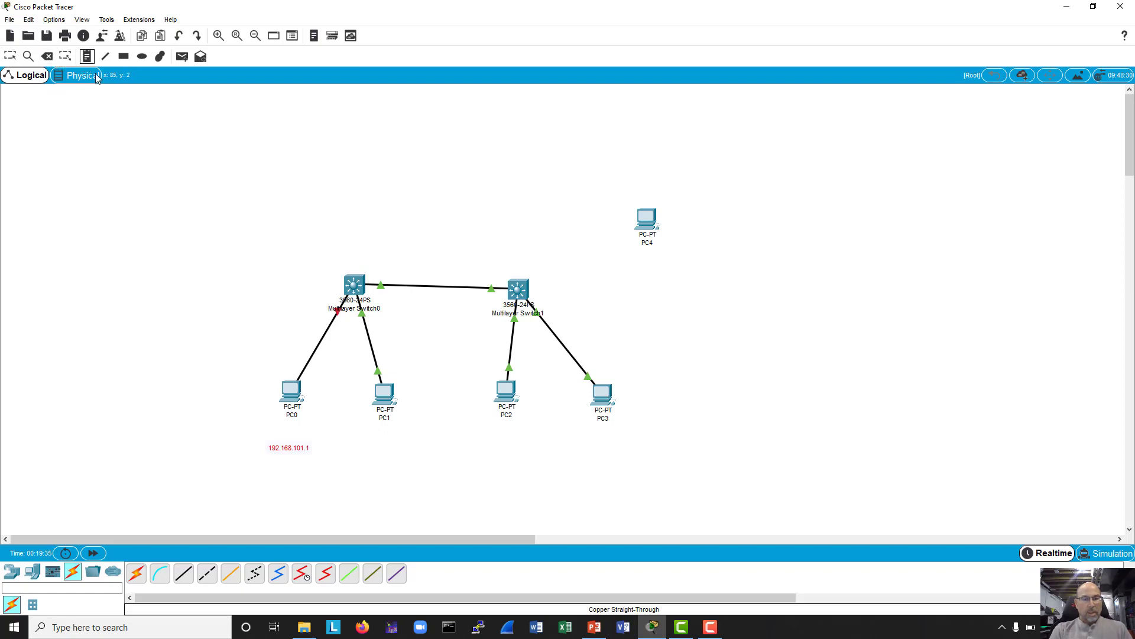
{"action": "left_click", "coordinate": [358, 448]}
{"action": "type", "text": "192.16"}
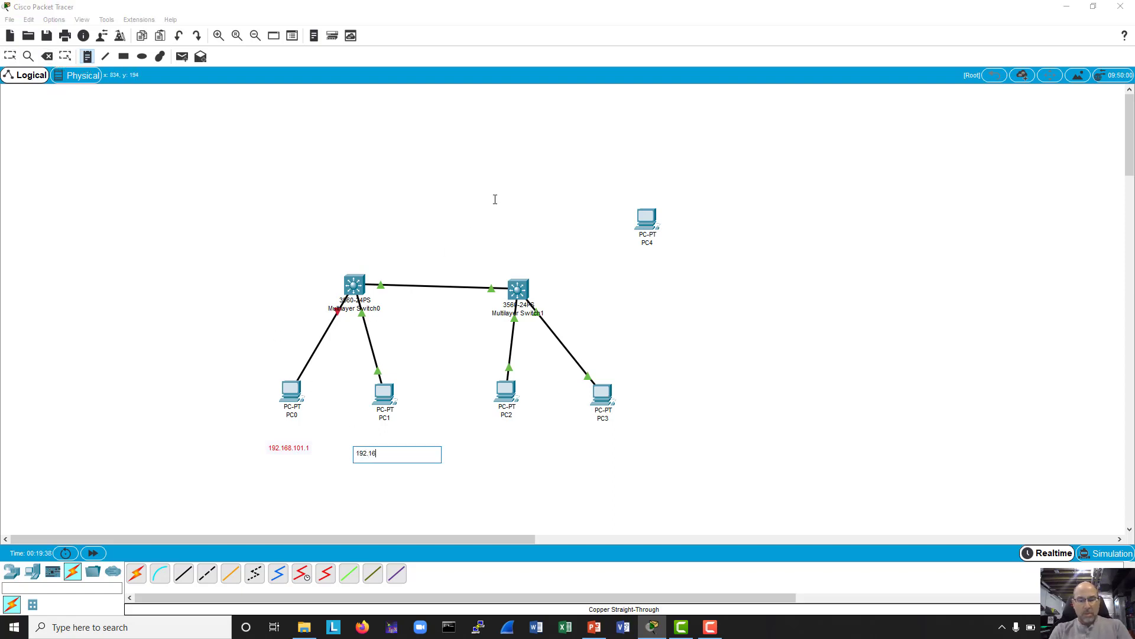
{"action": "type", "text": "8.102.1"}
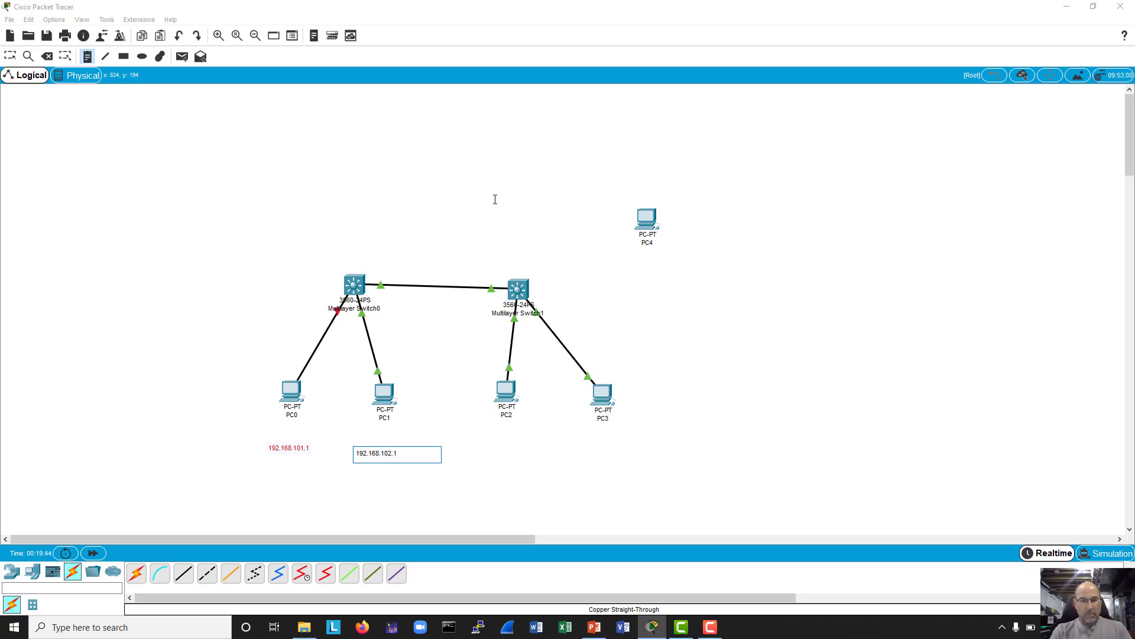
- Place a note reading 192.168.101.2 below PC2
{"action": "left_click", "coordinate": [483, 448]}
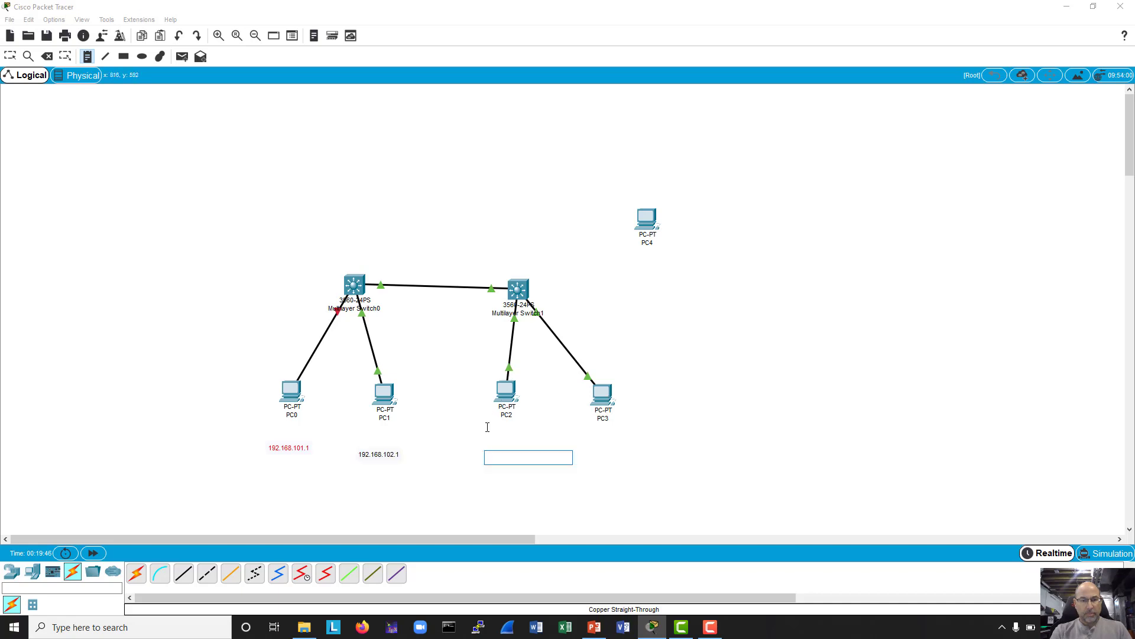
{"action": "type", "text": "10"}
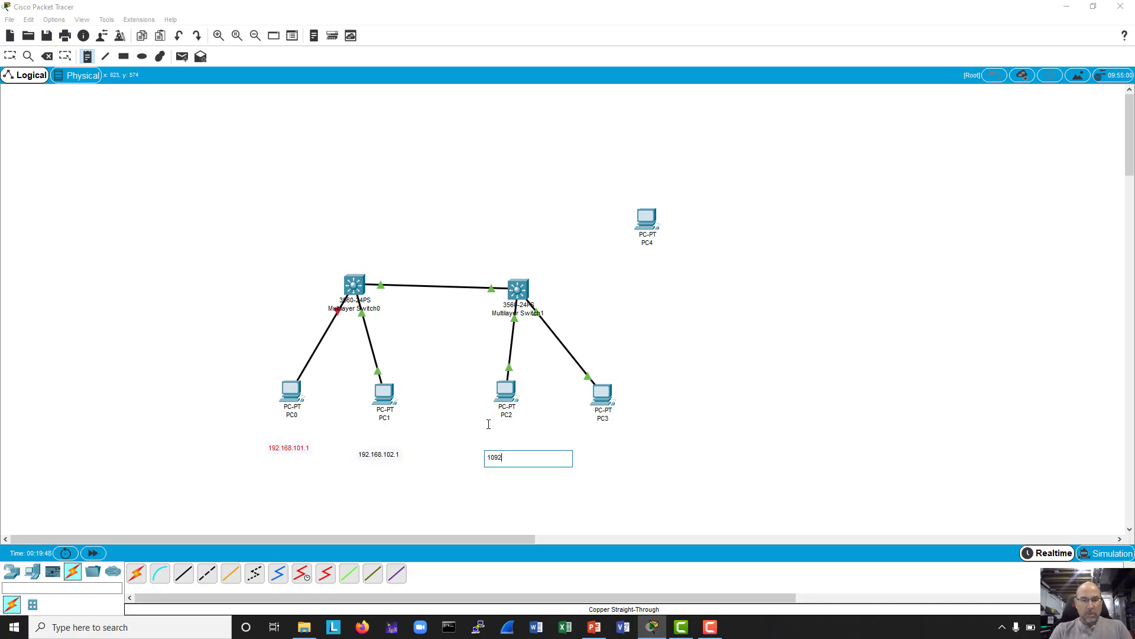
{"action": "type", "text": "92.168.101."}
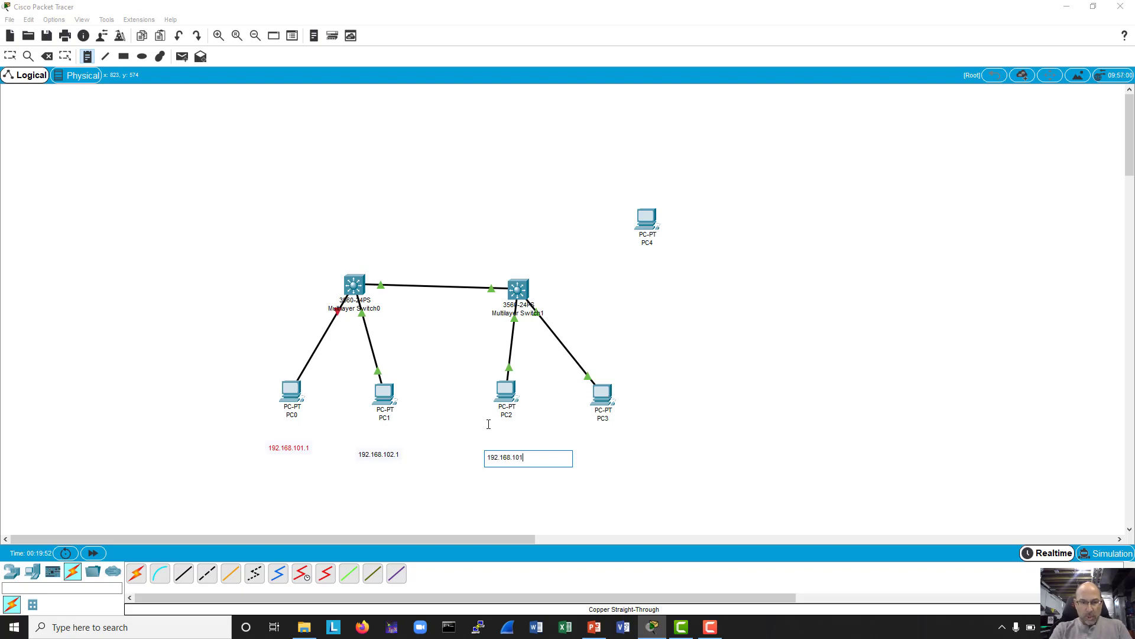
- Place a note reading 192.168.102.2 below PC3 and leave note placement
{"action": "left_click", "coordinate": [584, 449]}
{"action": "type", "text": "192.168.102.2"}
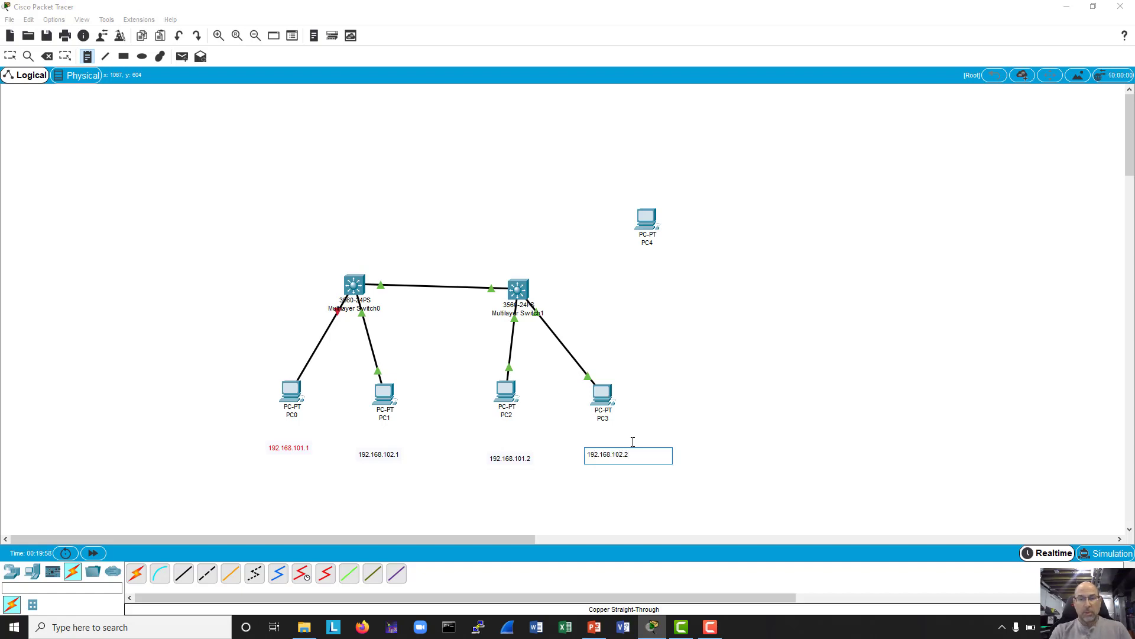
{"action": "left_click", "coordinate": [303, 200]}
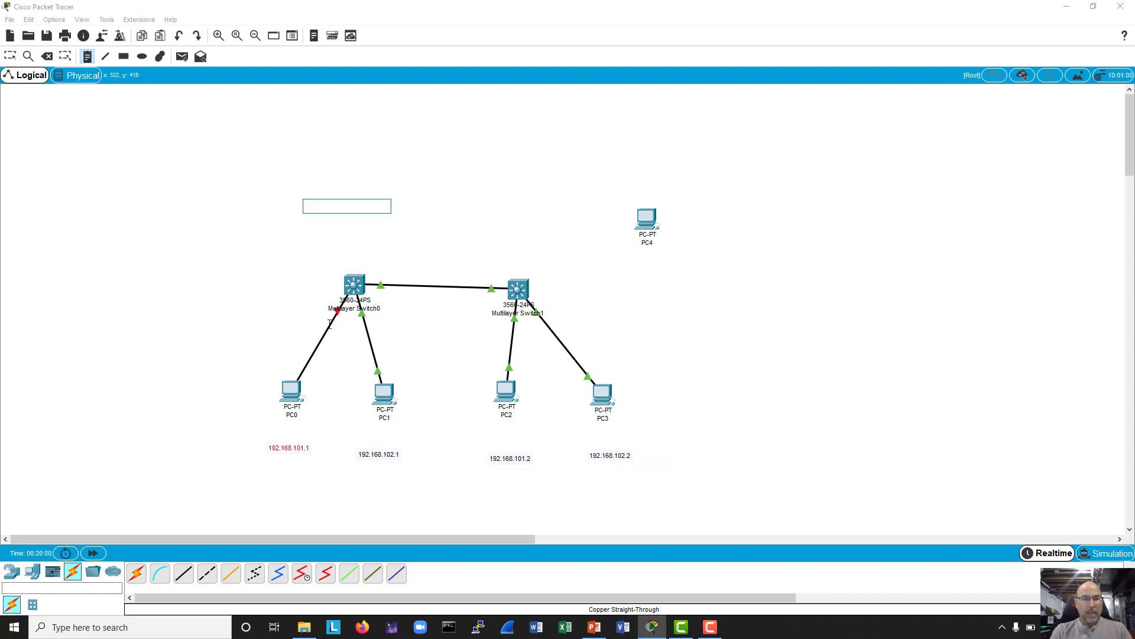
{"action": "left_click", "coordinate": [350, 302]}
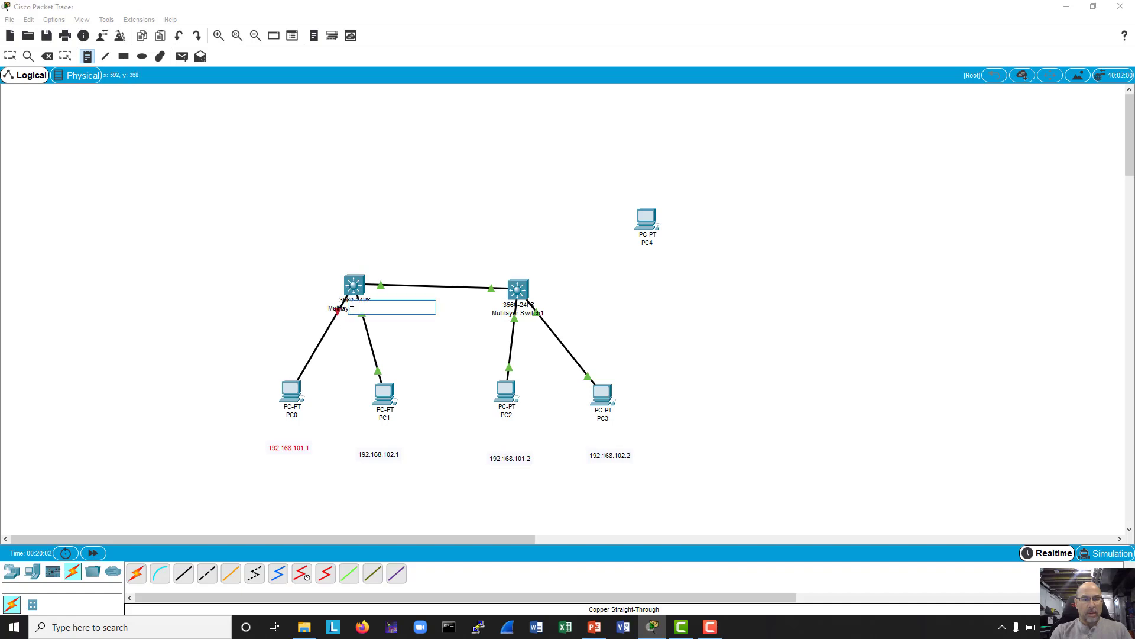
{"action": "key", "text": "Escape"}
- Open the command line of Multilayer Switch0, placing its window beside the topology and widening it
{"action": "left_click", "coordinate": [354, 284]}
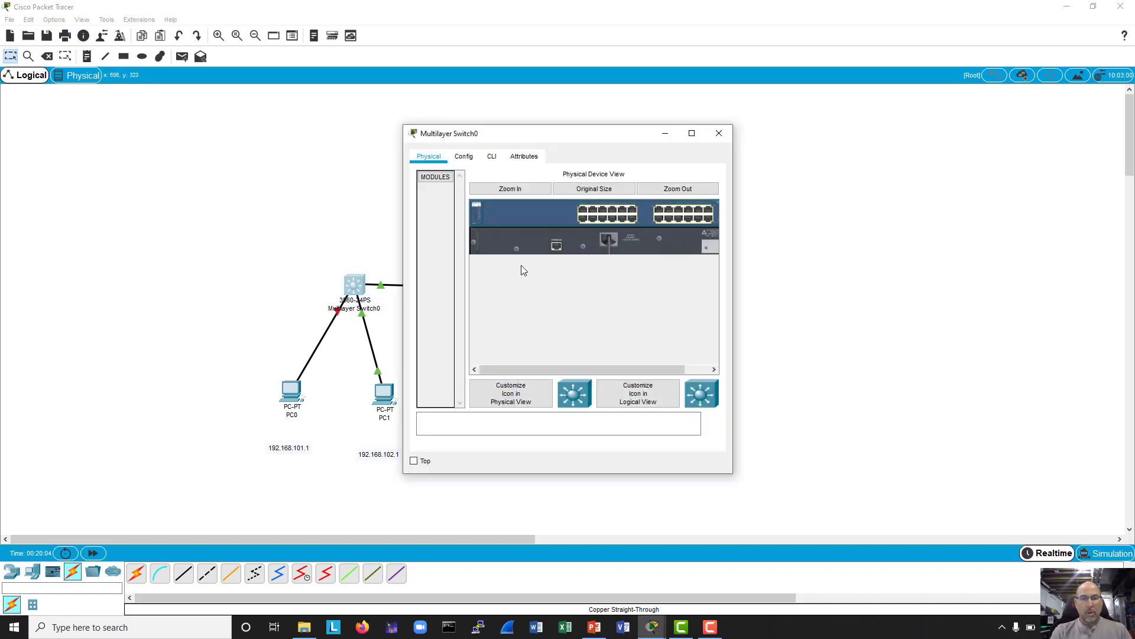
{"action": "left_click", "coordinate": [492, 157]}
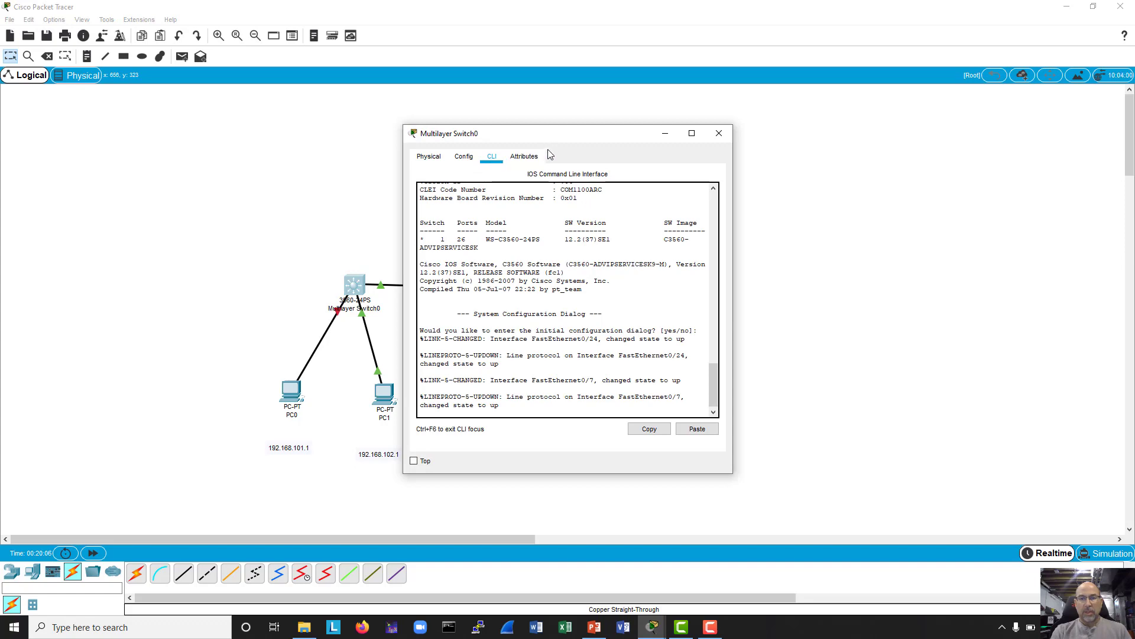
{"action": "left_click_drag", "start_coordinate": [571, 138], "coordinate": [803, 119]}
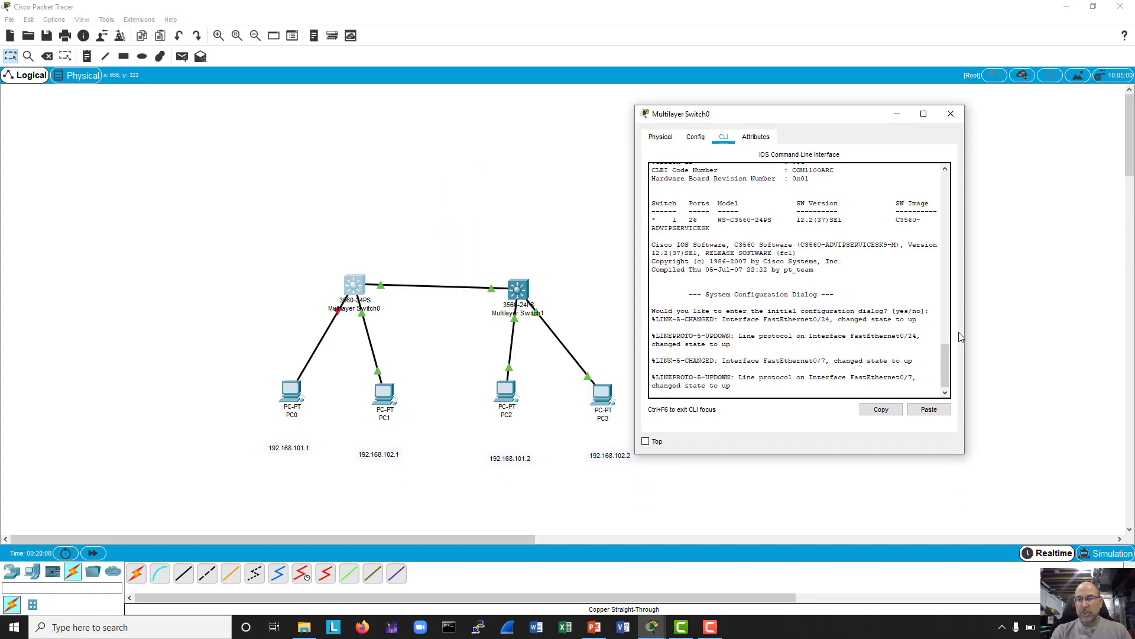
{"action": "left_click_drag", "start_coordinate": [965, 325], "coordinate": [1110, 338]}
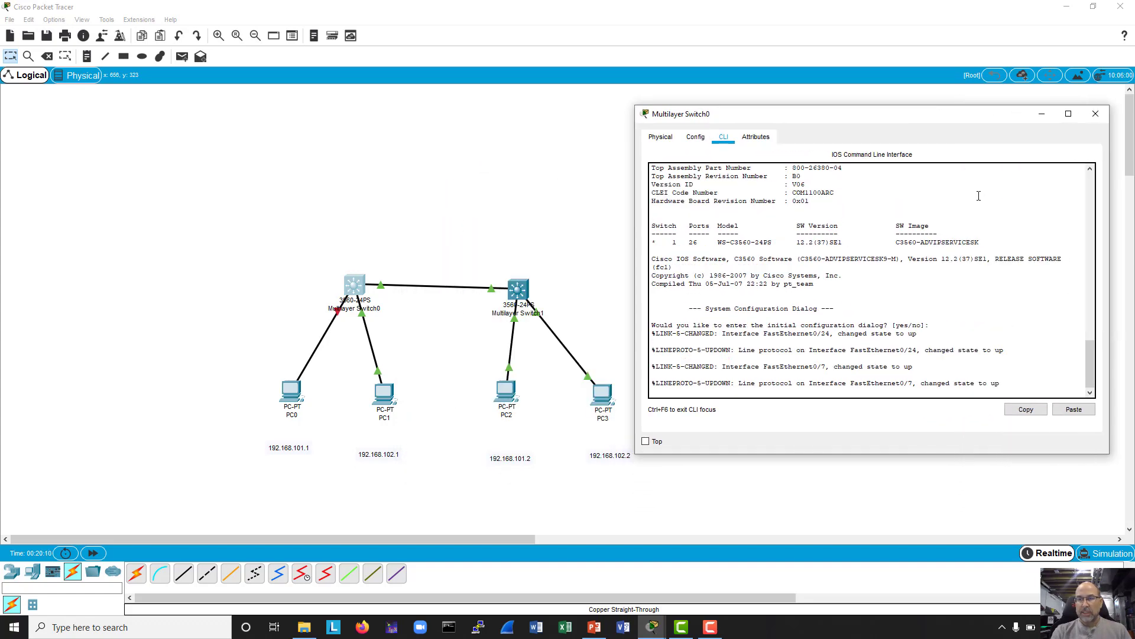
{"action": "left_click_drag", "start_coordinate": [905, 119], "coordinate": [898, 115]}
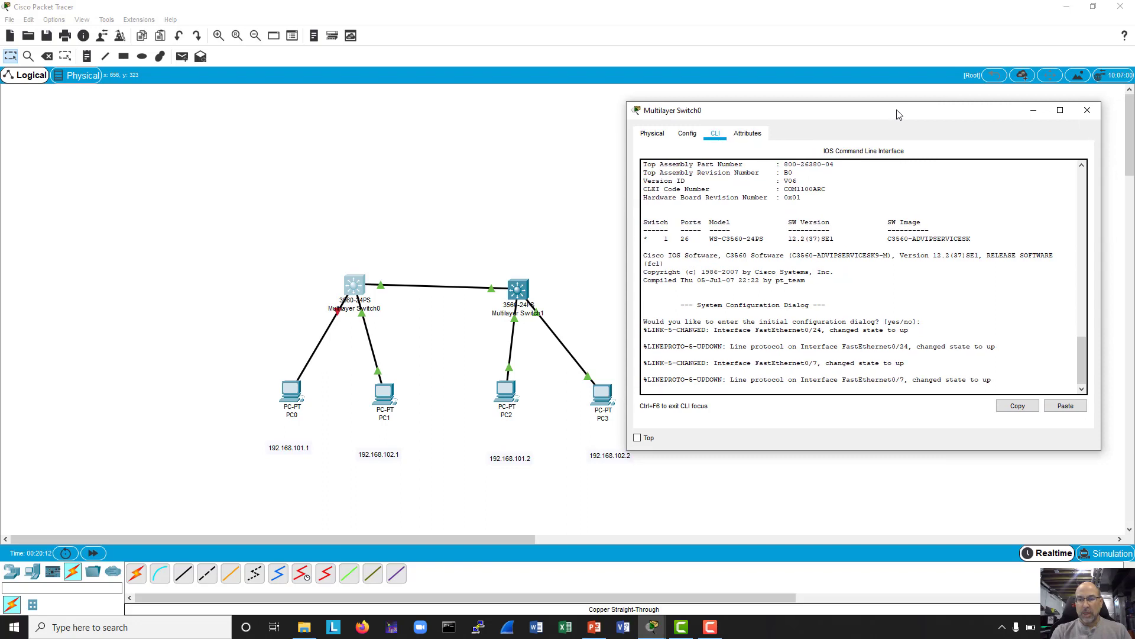
{"action": "double_click", "coordinate": [918, 240]}
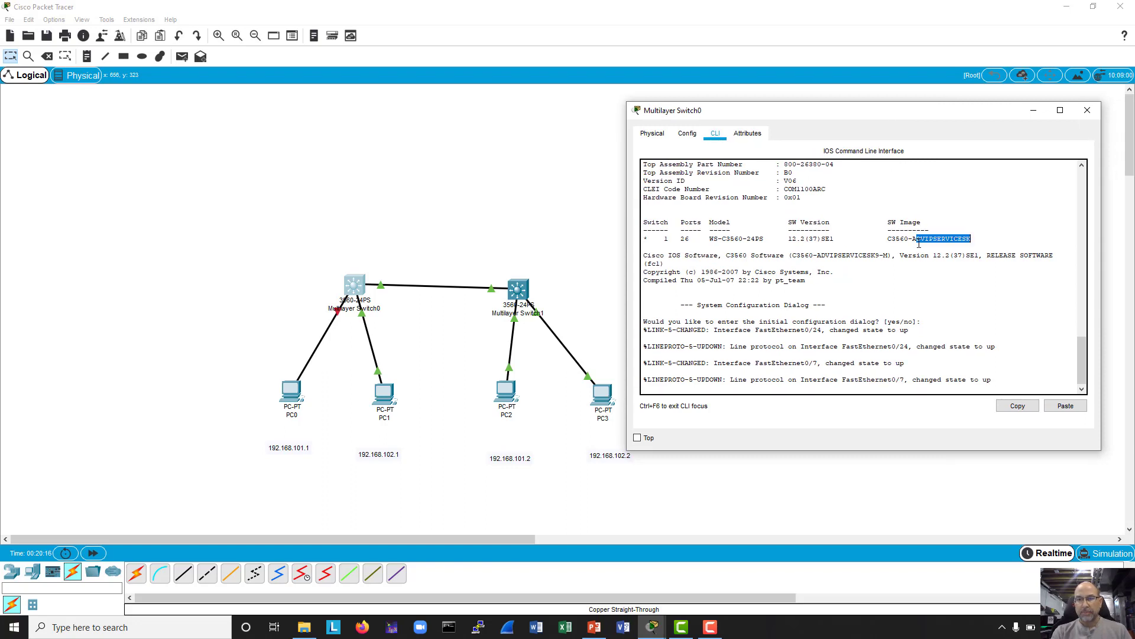
- Decline the initial configuration dialog on Multilayer Switch0 with n and start the command prompt
{"action": "left_click_drag", "start_coordinate": [896, 323], "coordinate": [900, 326]}
{"action": "key", "text": "Return"}
{"action": "key", "text": "Return"}
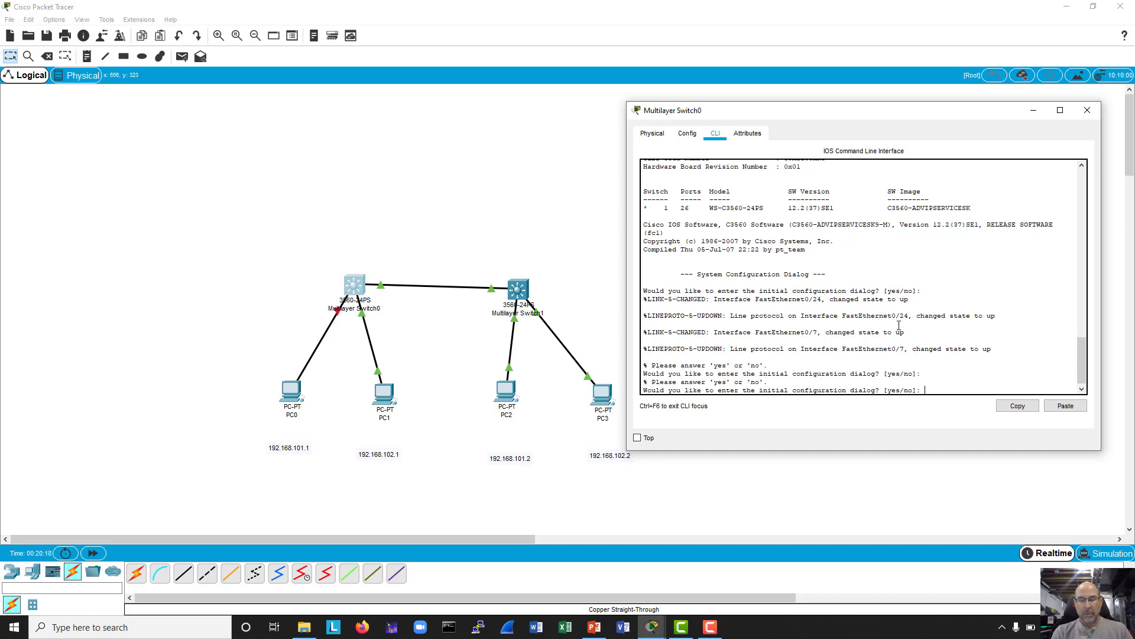
{"action": "type", "text": "n"}
{"action": "key", "text": "Return"}
{"action": "key", "text": "Return"}
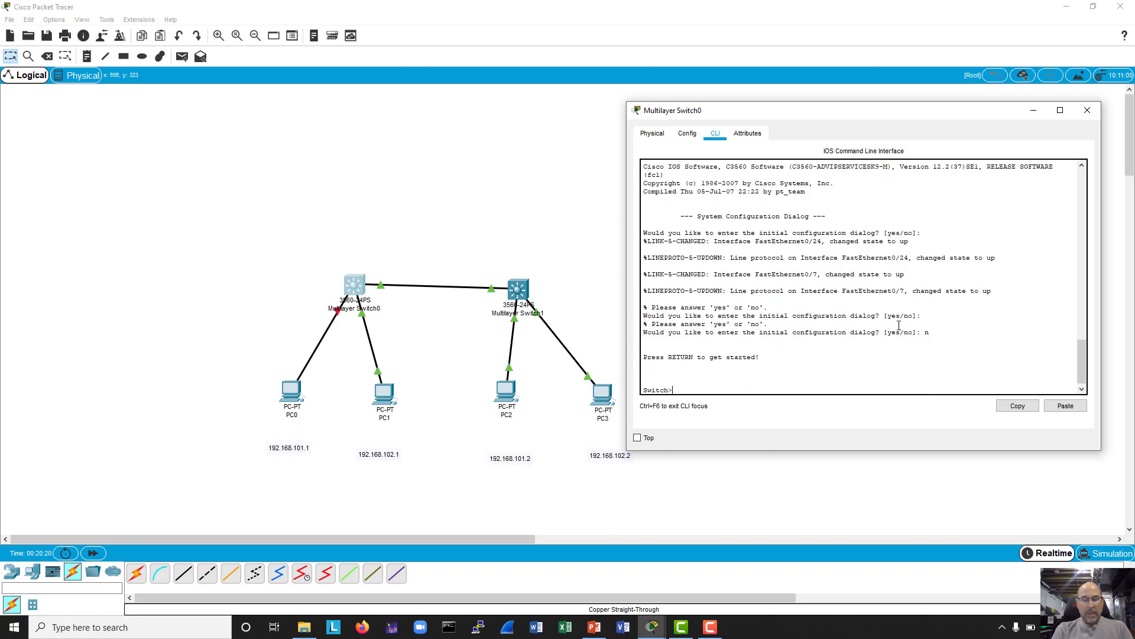
- Enter privileged mode on Multilayer Switch0 with ena and go into global configuration mode with conf t
{"action": "type", "text": "ena"}
{"action": "key", "text": "Return"}
{"action": "key", "text": "Return"}
{"action": "key", "text": "Return"}
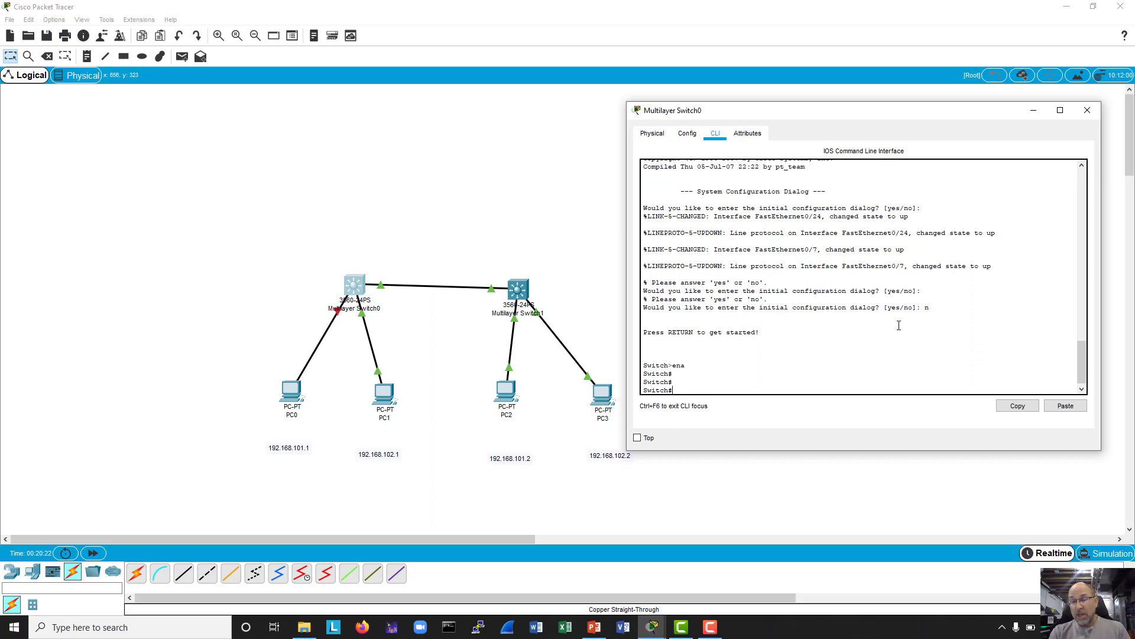
{"action": "type", "text": "conf t"}
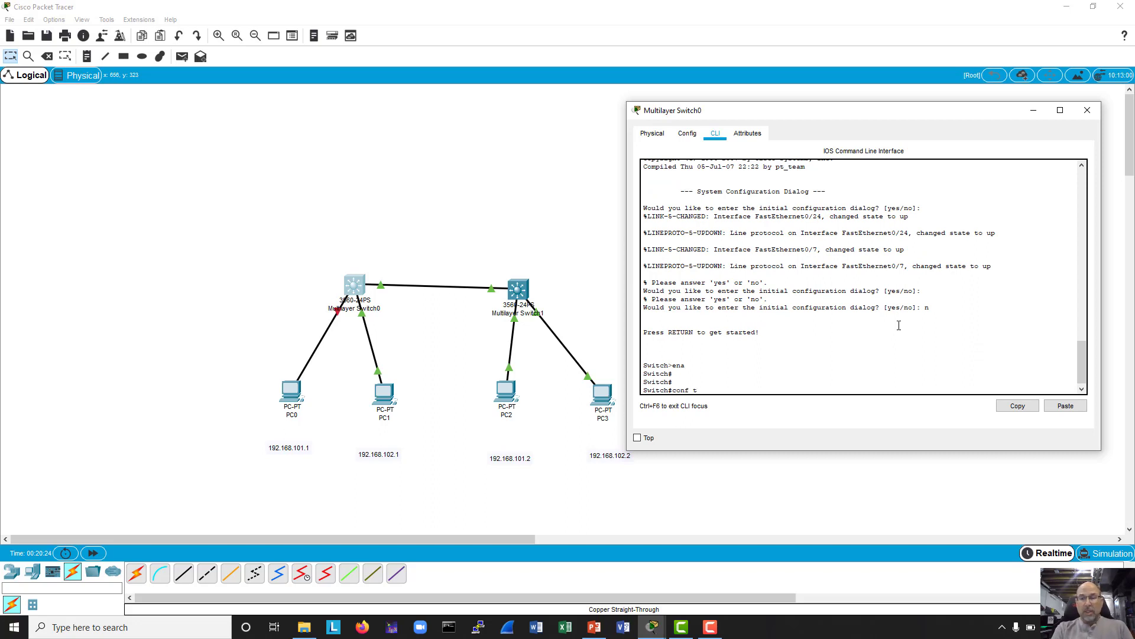
{"action": "key", "text": "Return"}
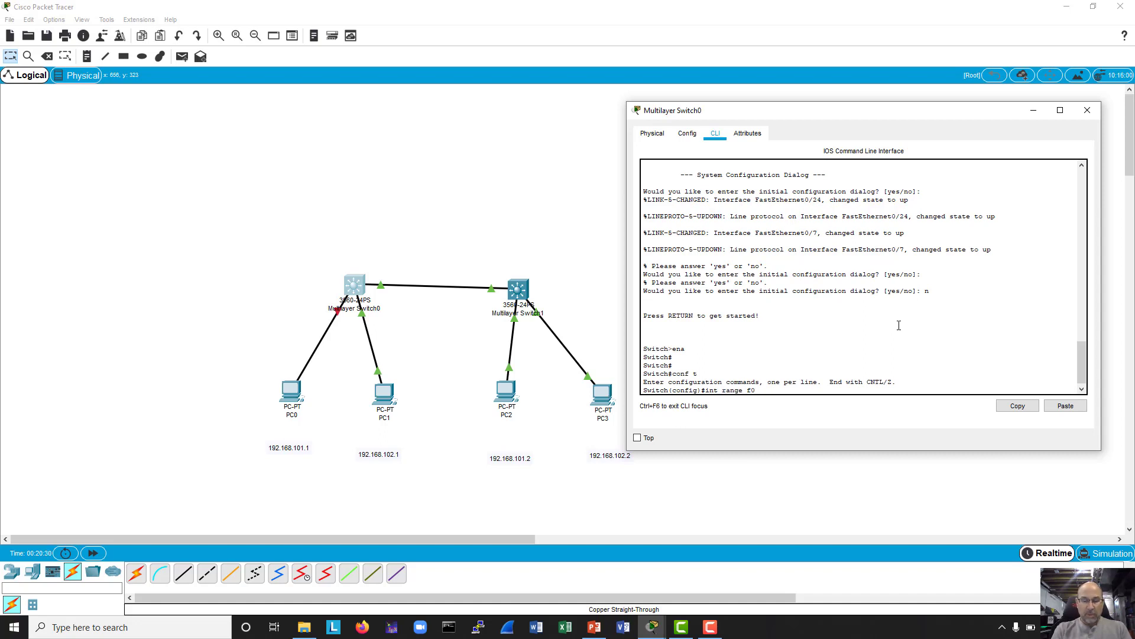
- Assign the interface range f0/1-6 on Multilayer Switch0 to access VLAN 101
{"action": "type", "text": "int range f0/1-6"}
{"action": "key", "text": "Return"}
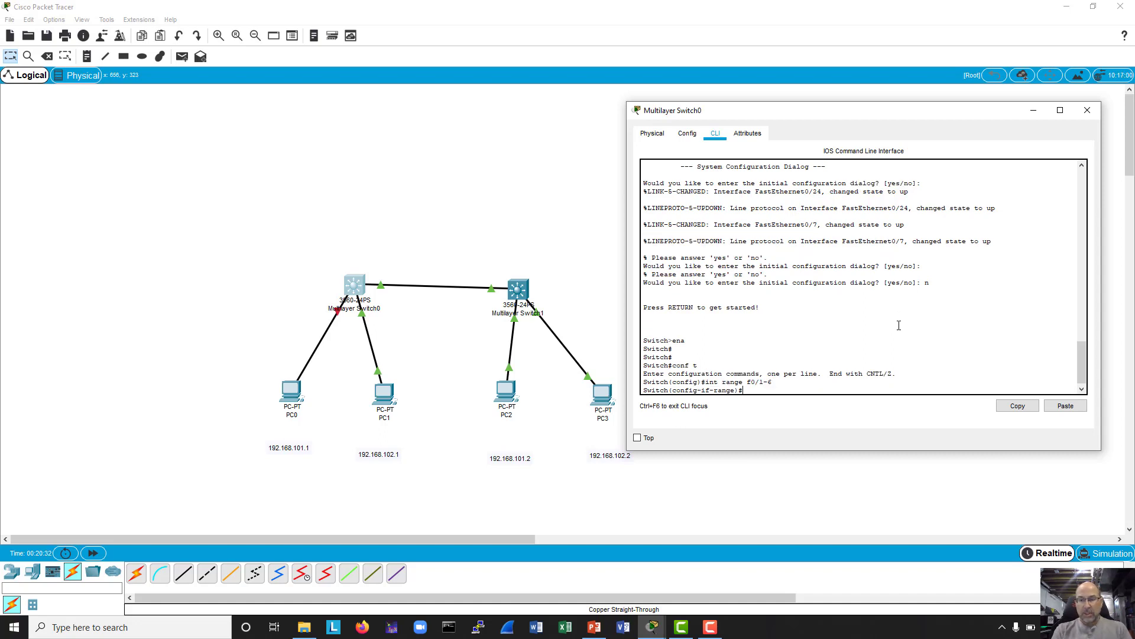
{"action": "type", "text": "sw"}
{"action": "key", "text": "Tab"}
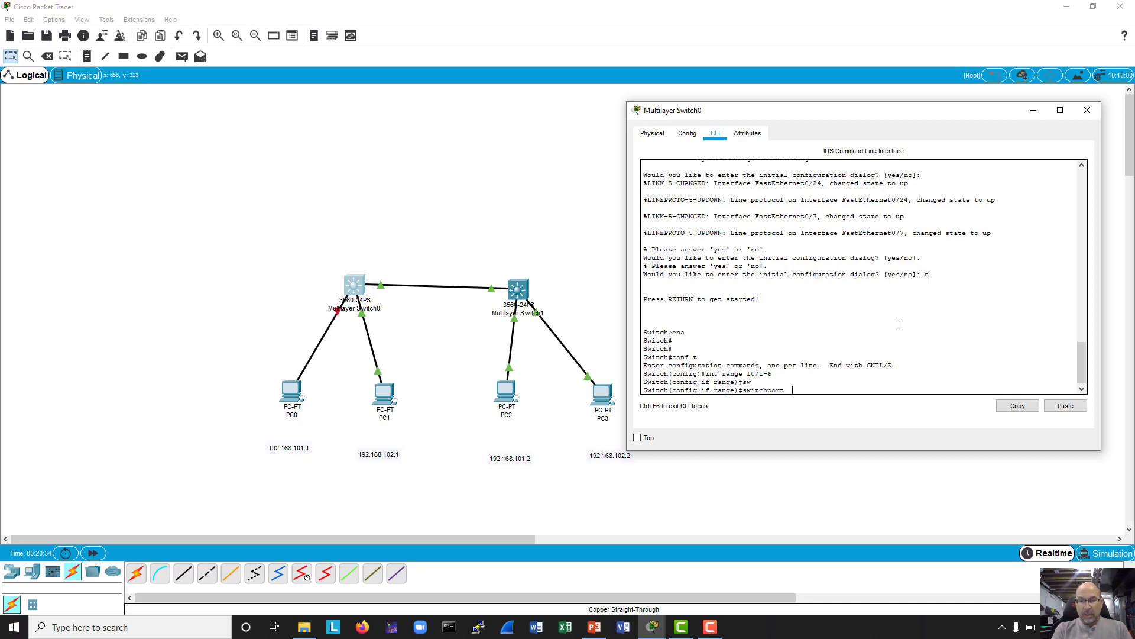
{"action": "type", "text": "acc"}
{"action": "key", "text": "Tab"}
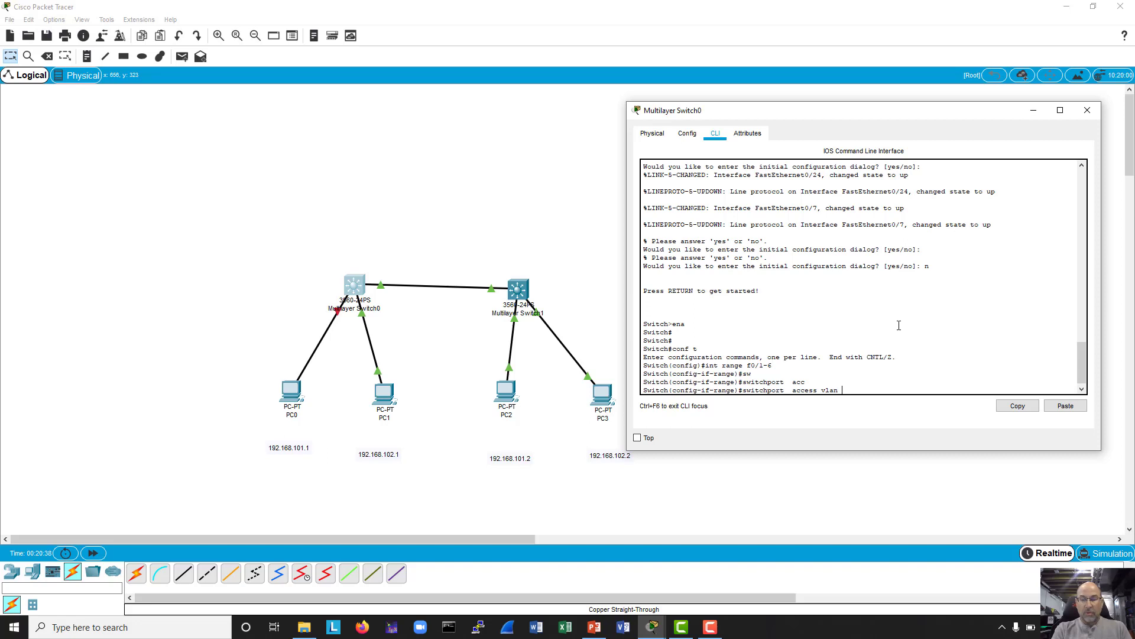
{"action": "key", "text": "Return"}
{"action": "key", "text": "Return"}
{"action": "key", "text": "Return"}
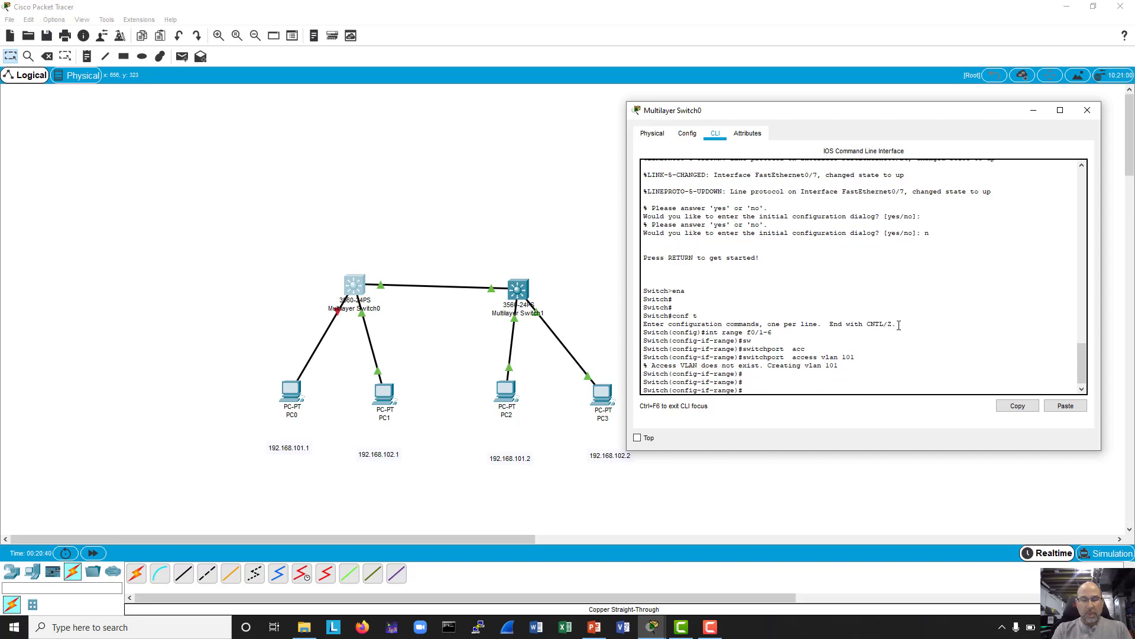
- Assign the interface range f0/7-12 to access VLAN 102 and exit the interface range configuration
{"action": "key", "text": "Up"}
{"action": "key", "text": "Up"}
{"action": "key", "text": "Up"}
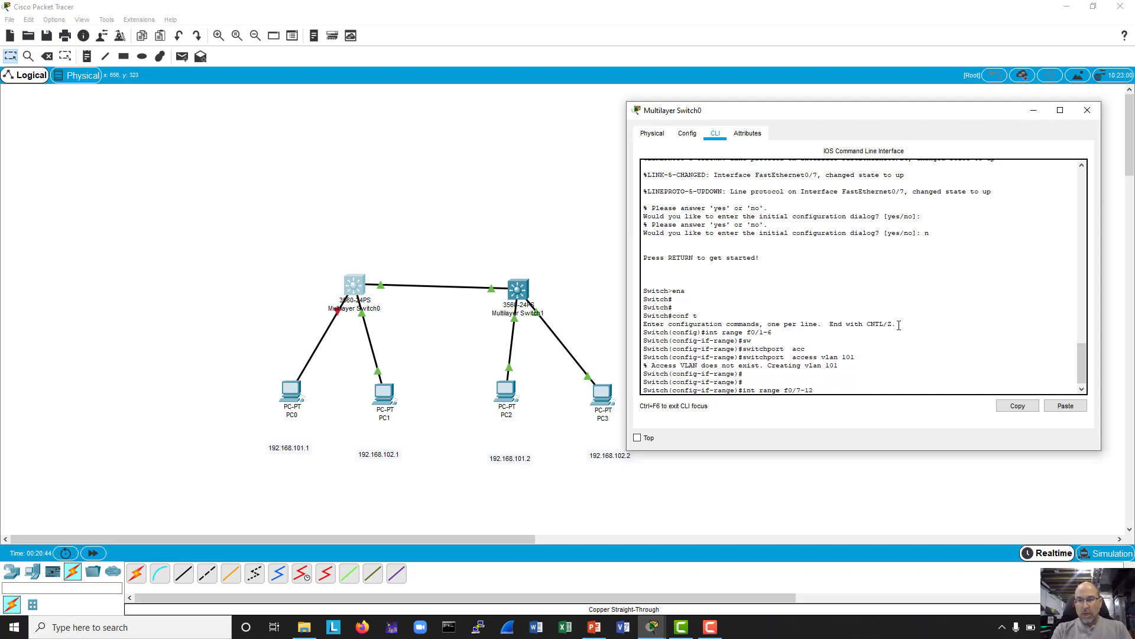
{"action": "key", "text": "Return"}
{"action": "key", "text": "Up"}
{"action": "key", "text": "Up"}
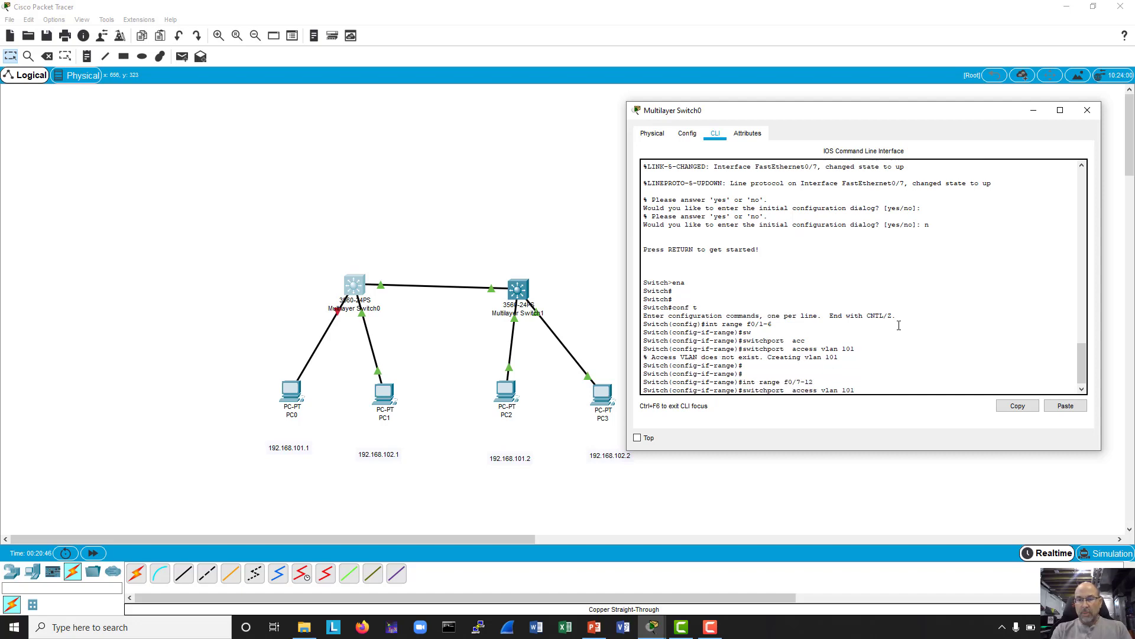
{"action": "key", "text": "Return"}
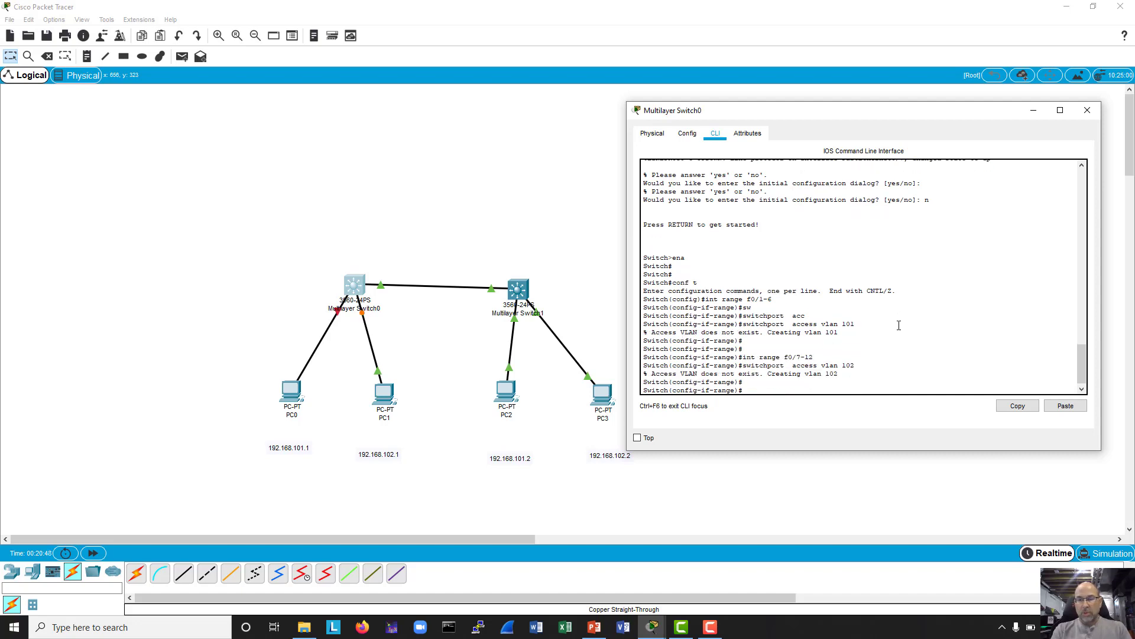
{"action": "type", "text": "exit"}
{"action": "key", "text": "Return"}
{"action": "key", "text": "Return"}
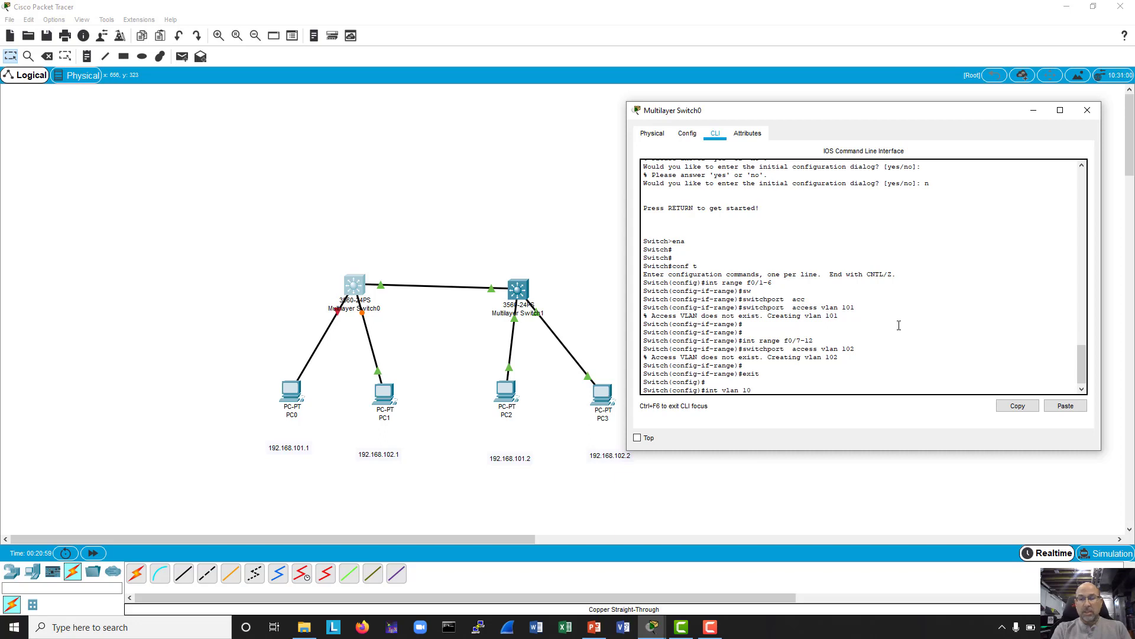
- Create the VLAN 101 interface and give it the IP address 192.168.101.254 with mask 255.255.255.0
{"action": "type", "text": "1"}
{"action": "key", "text": "Return"}
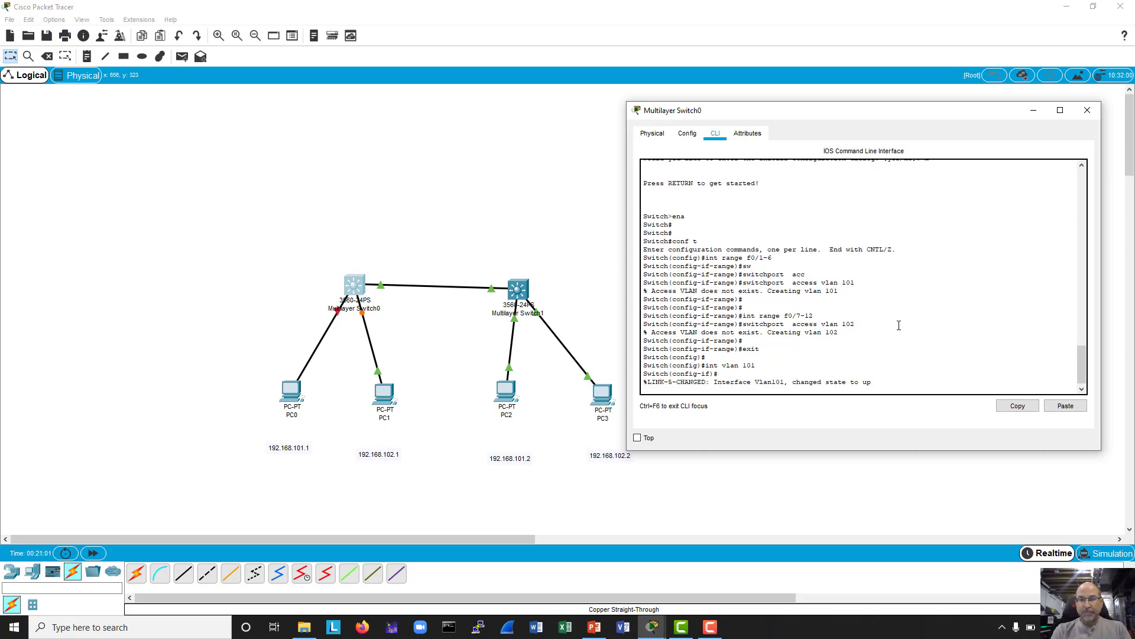
{"action": "key", "text": "Return"}
{"action": "key", "text": "Return"}
{"action": "type", "text": "ip a"}
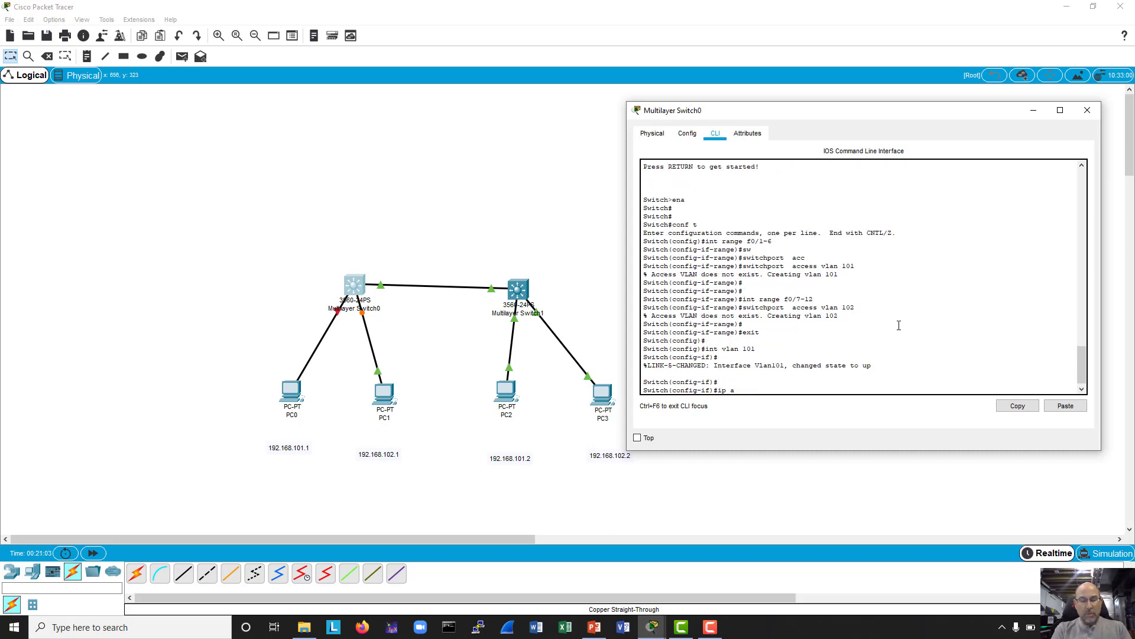
{"action": "type", "text": "ddr 192"}
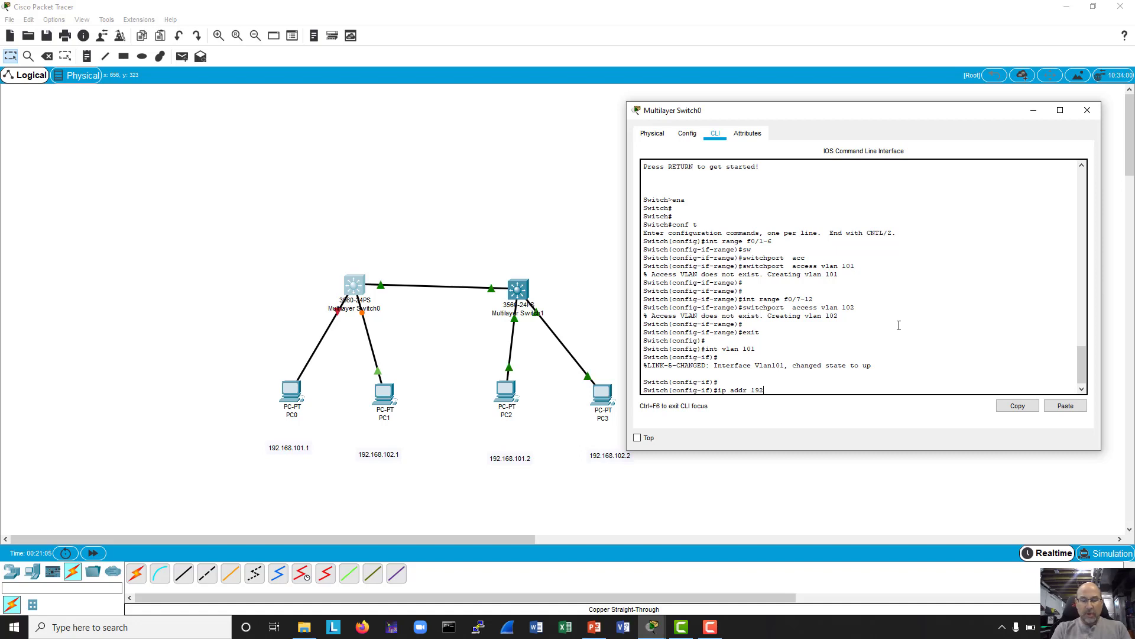
{"action": "type", "text": ".168.101.254"}
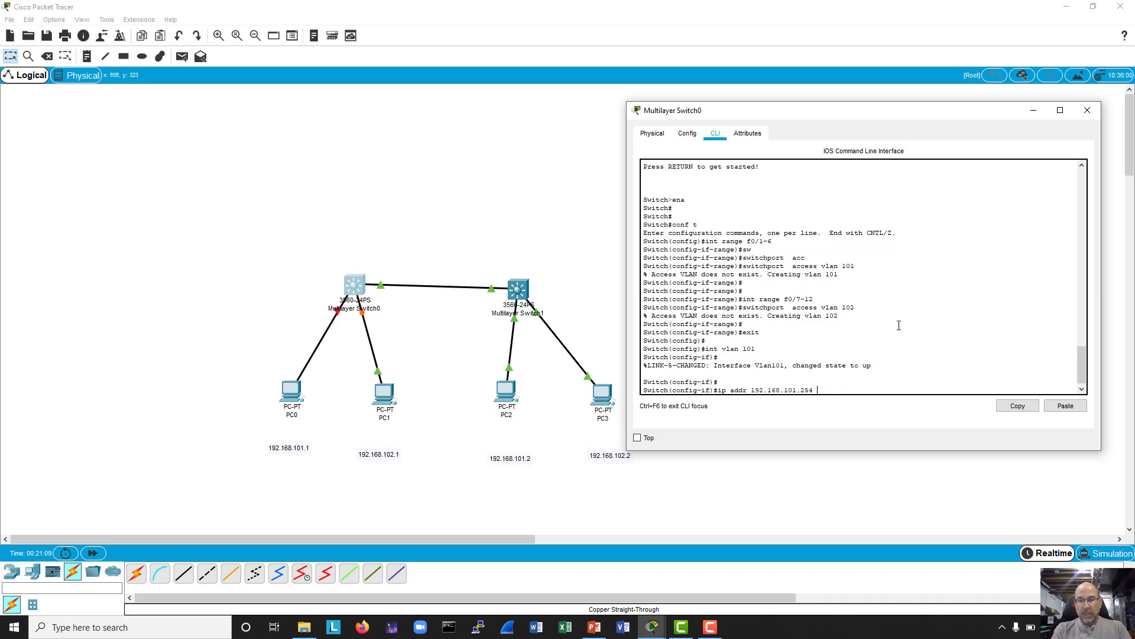
{"action": "type", "text": " 255.255.255.0"}
{"action": "key", "text": "Return"}
{"action": "key", "text": "Return"}
{"action": "key", "text": "Return"}
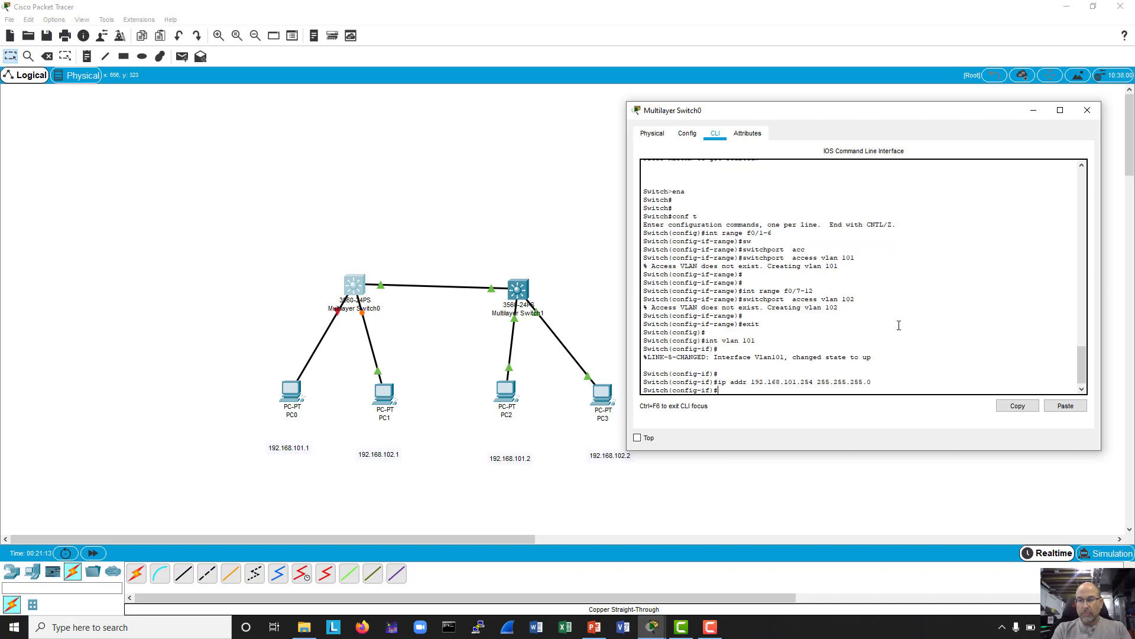
- Enable the VLAN 101 interface with no shut and return to the privileged prompt
{"action": "type", "text": "no "}
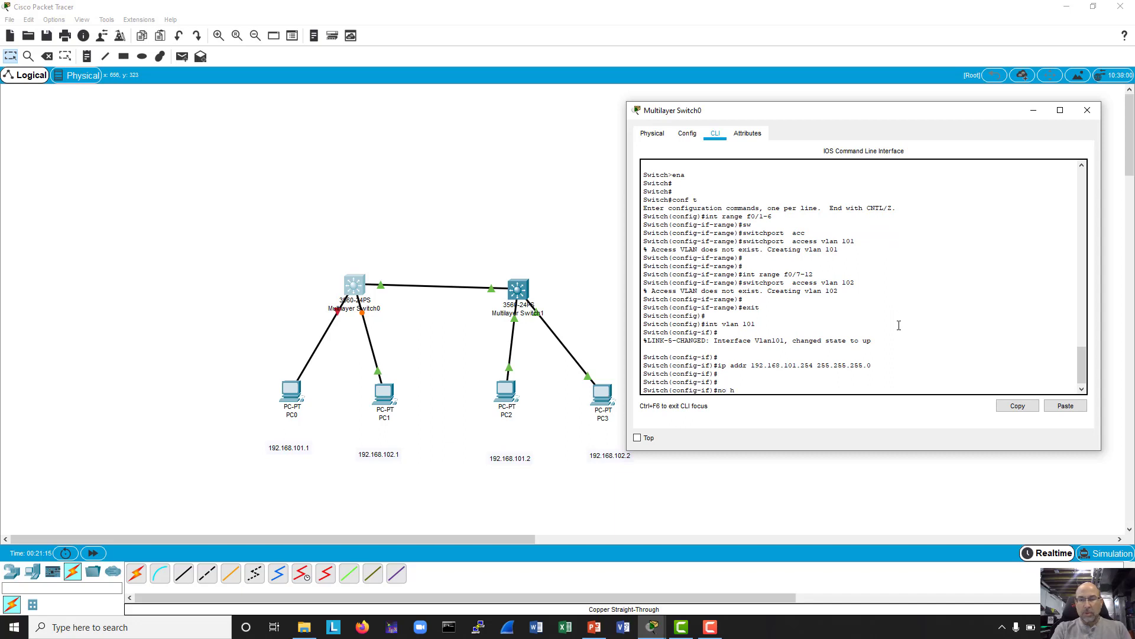
{"action": "type", "text": "shut"}
{"action": "key", "text": "Return"}
{"action": "key", "text": "Return"}
{"action": "key", "text": "Return"}
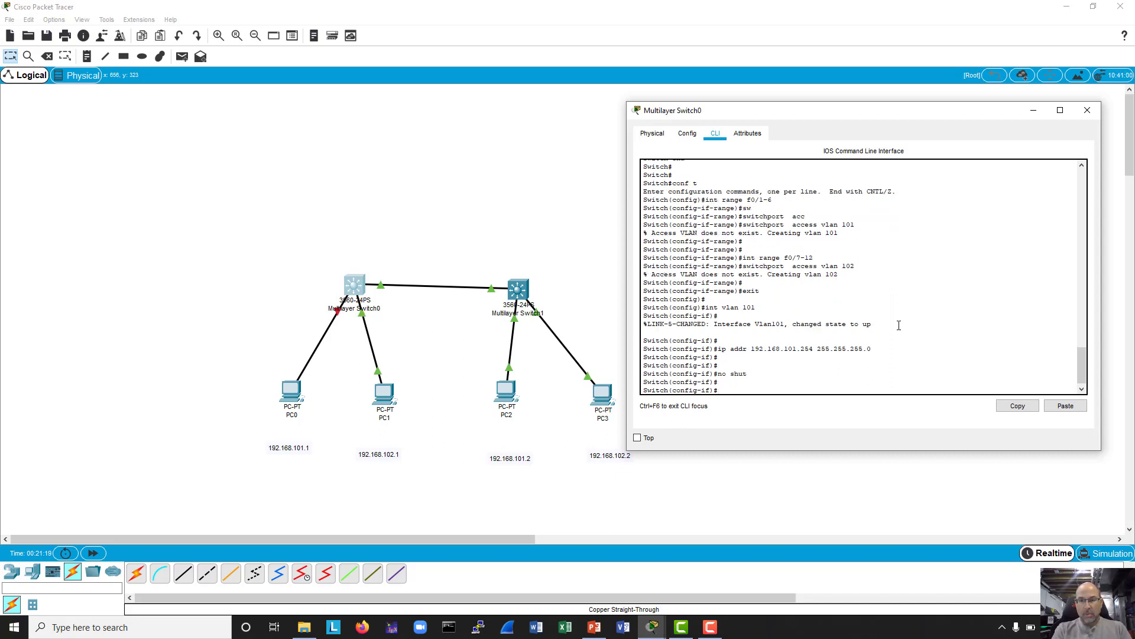
{"action": "key", "text": "ctrl+z"}
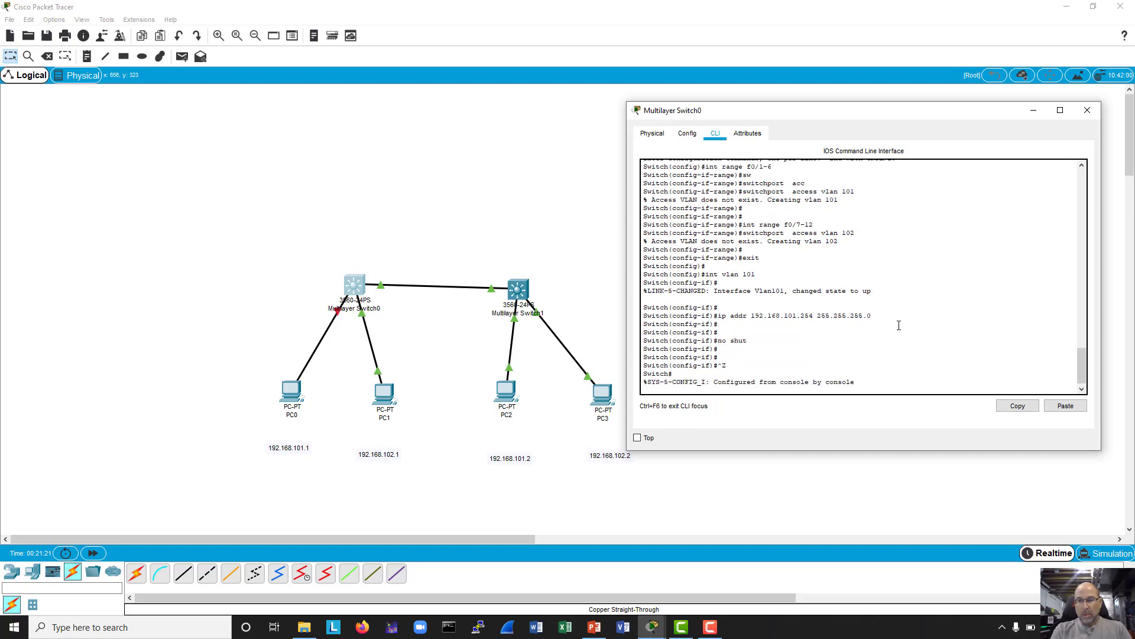
{"action": "key", "text": "Return"}
{"action": "key", "text": "Return"}
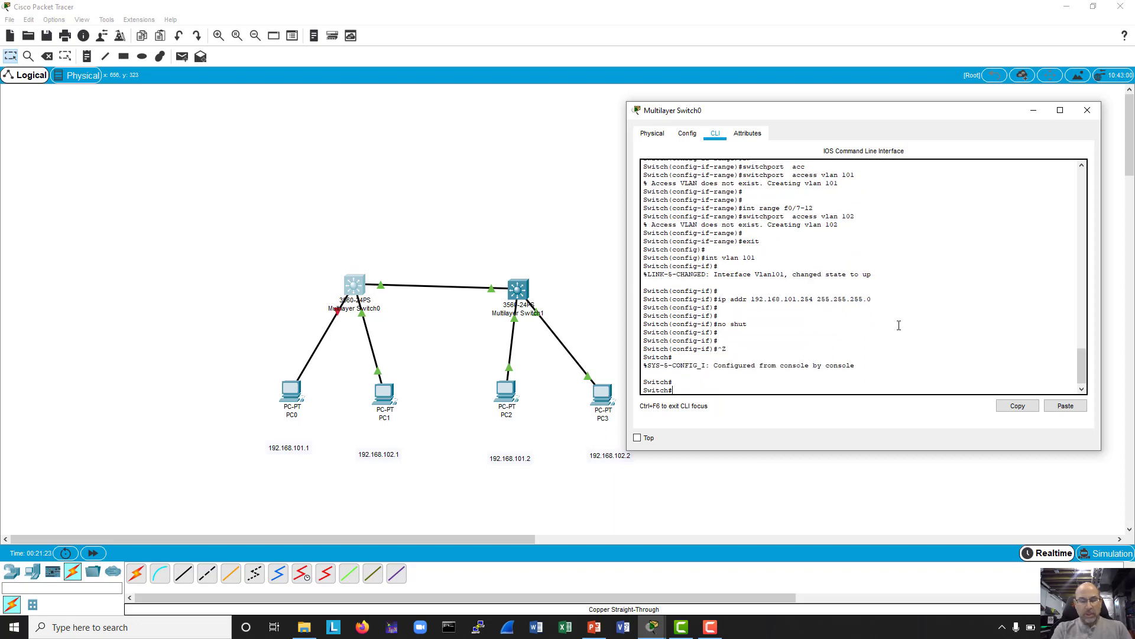
- Return to global configuration mode and create the VLAN 102 interface with int vlan 102
{"action": "type", "text": "conf t"}
{"action": "key", "text": "Return"}
{"action": "type", "text": "no shut"}
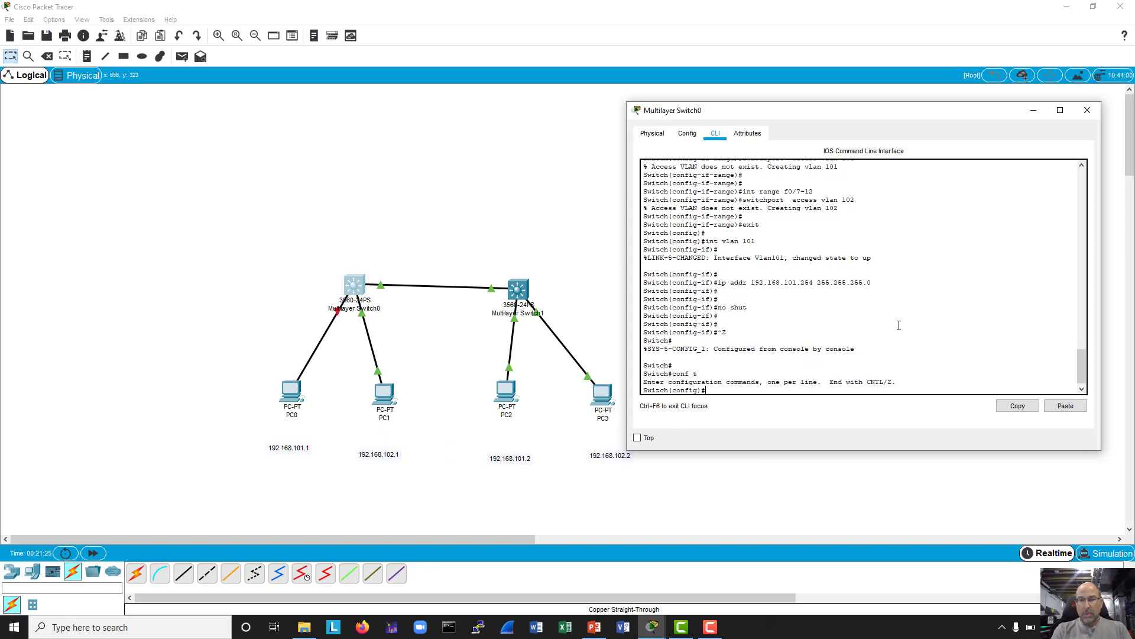
{"action": "key", "text": "Up"}
{"action": "key", "text": "Up"}
{"action": "key", "text": "Return"}
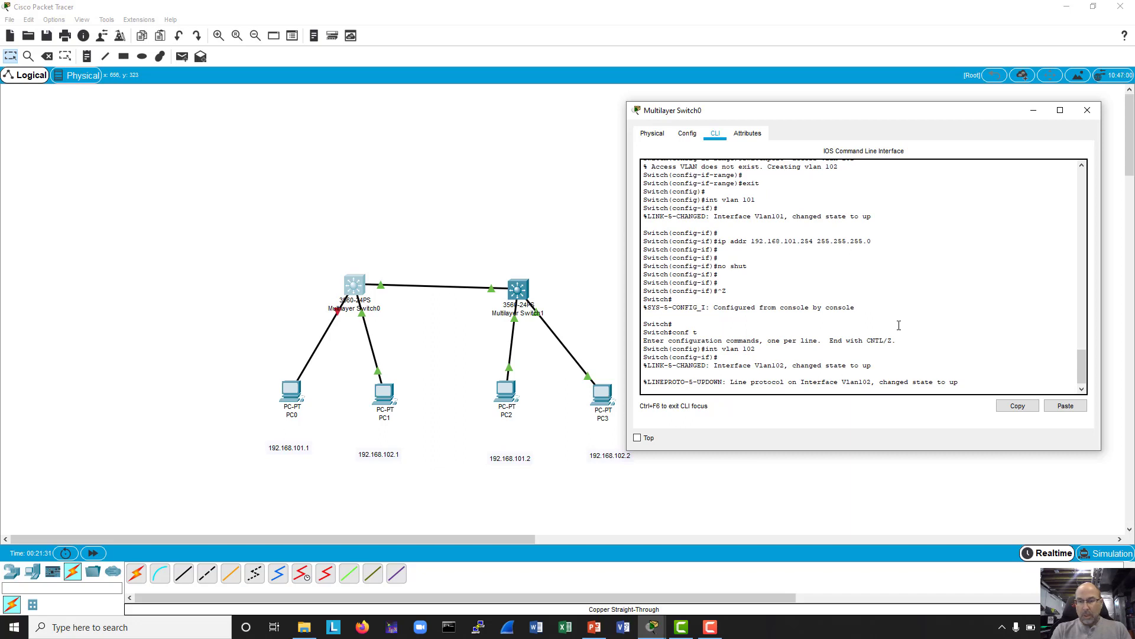
{"action": "key", "text": "Return"}
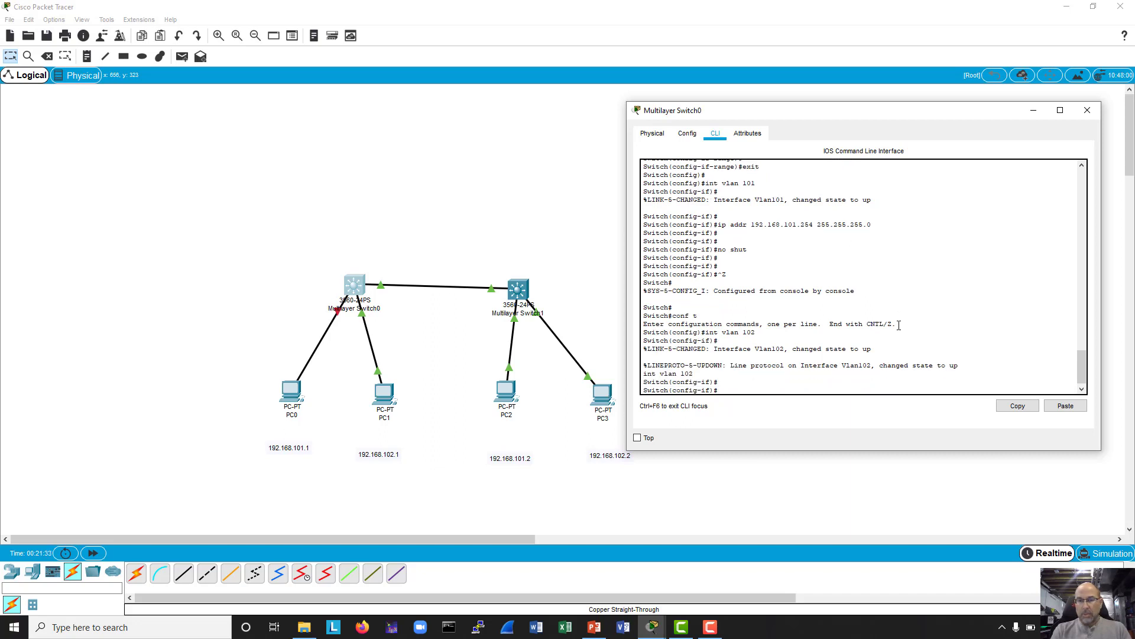
- Give the VLAN 102 interface the IP address 192.168.102.254 with mask 255.255.255.0, adapting the earlier ip addr command
{"action": "type", "text": "no shut"}
{"action": "key", "text": "Up"}
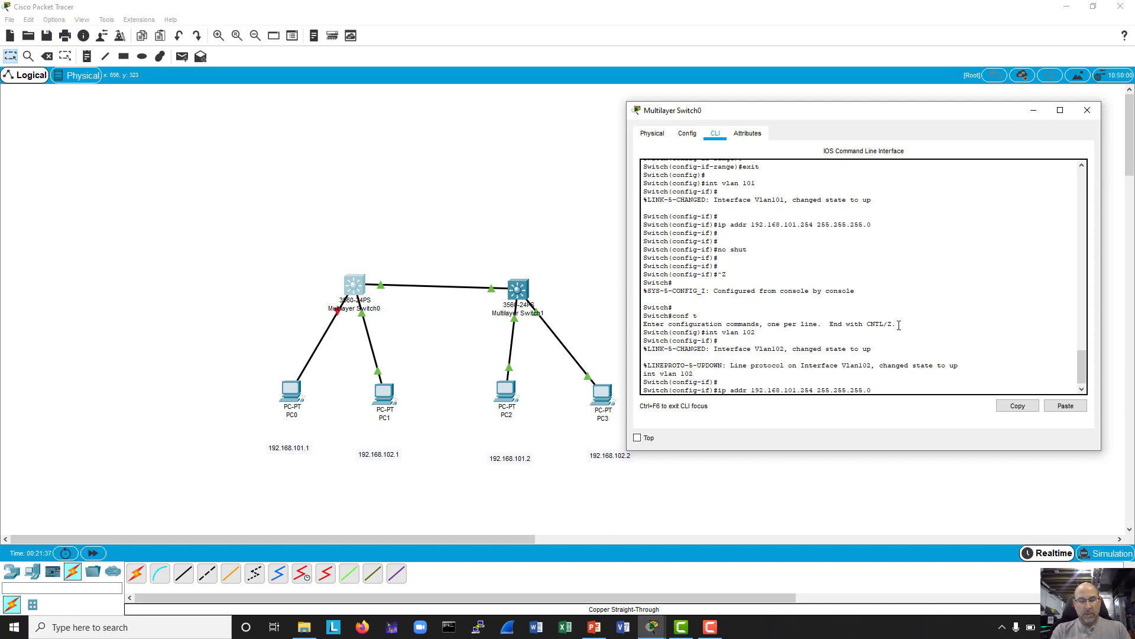
{"action": "key", "text": "Left"}
{"action": "key", "text": "Left"}
{"action": "key", "text": "Left"}
{"action": "key", "text": "Left"}
{"action": "key", "text": "Left"}
{"action": "key", "text": "Left"}
{"action": "key", "text": "Left"}
{"action": "key", "text": "Left"}
{"action": "key", "text": "Left"}
{"action": "key", "text": "Left"}
{"action": "key", "text": "Left"}
{"action": "key", "text": "Left"}
{"action": "key", "text": "Left"}
{"action": "key", "text": "Left"}
{"action": "key", "text": "Left"}
{"action": "key", "text": "Left"}
{"action": "key", "text": "Left"}
{"action": "key", "text": "Left"}
{"action": "key", "text": "BackSpace"}
{"action": "type", "text": "2"}
{"action": "key", "text": "Return"}
{"action": "key", "text": "Return"}
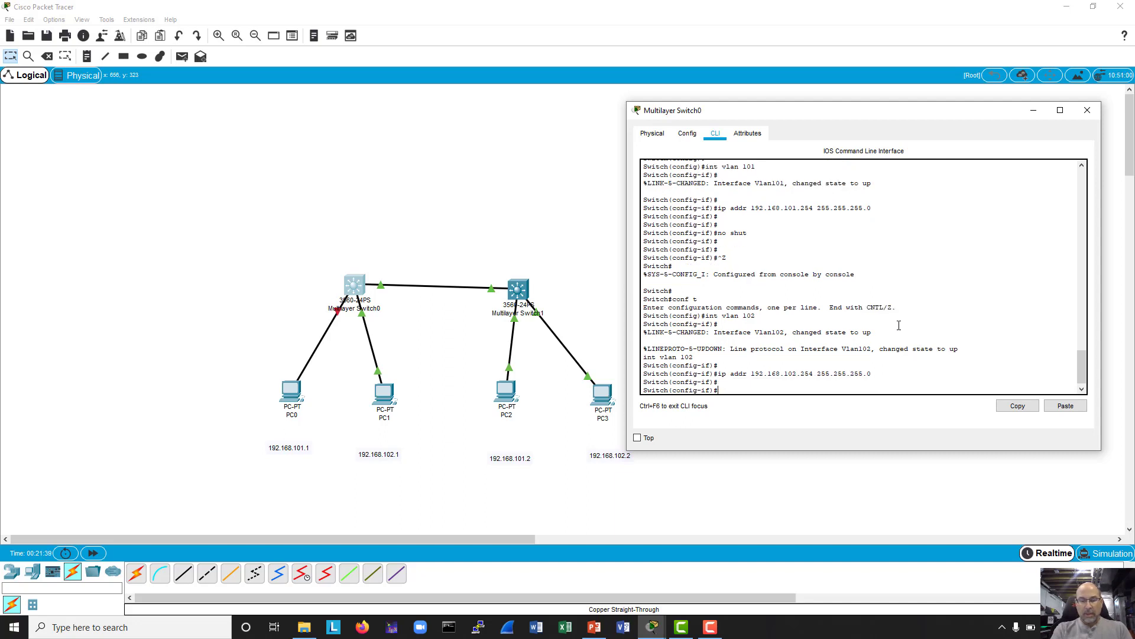
- Enable the VLAN 102 interface with no shut and exit to global configuration mode
{"action": "type", "text": "no shut"}
{"action": "key", "text": "Return"}
{"action": "key", "text": "Return"}
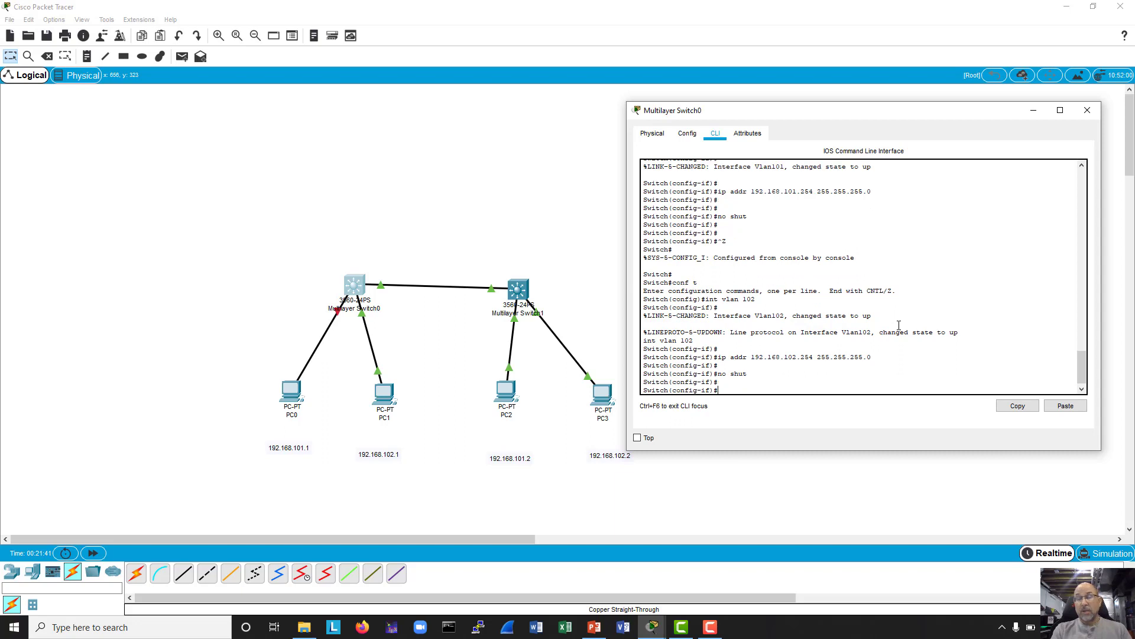
{"action": "type", "text": "exit"}
{"action": "key", "text": "Return"}
{"action": "key", "text": "Return"}
{"action": "key", "text": "Return"}
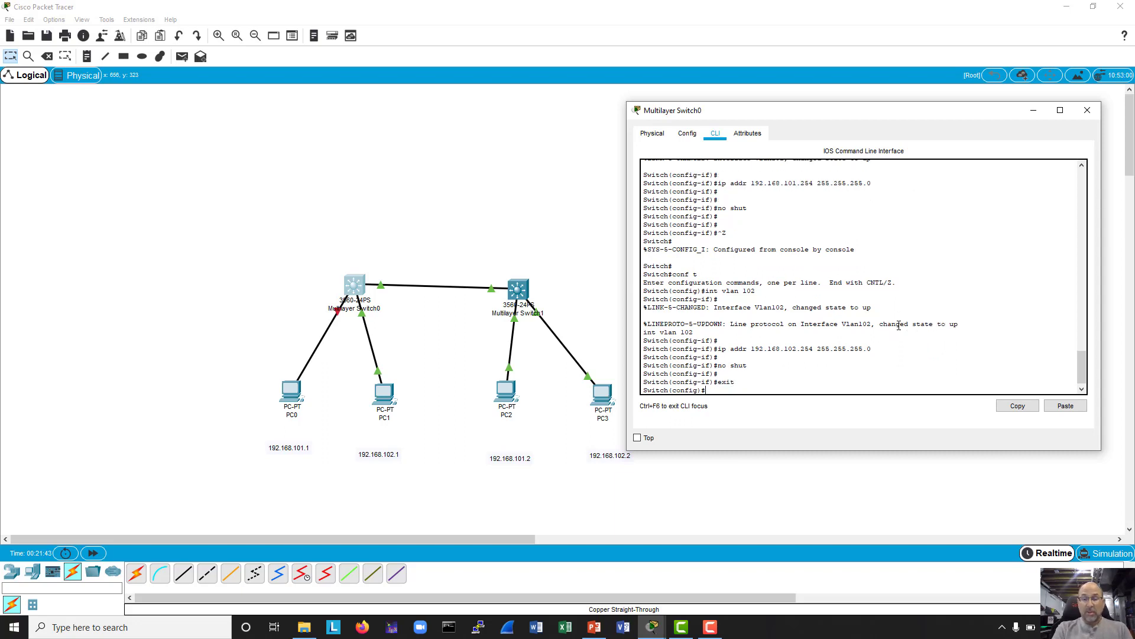
- Turn on IP routing on Multilayer Switch0 and leave configuration mode
{"action": "type", "text": "ip routing"}
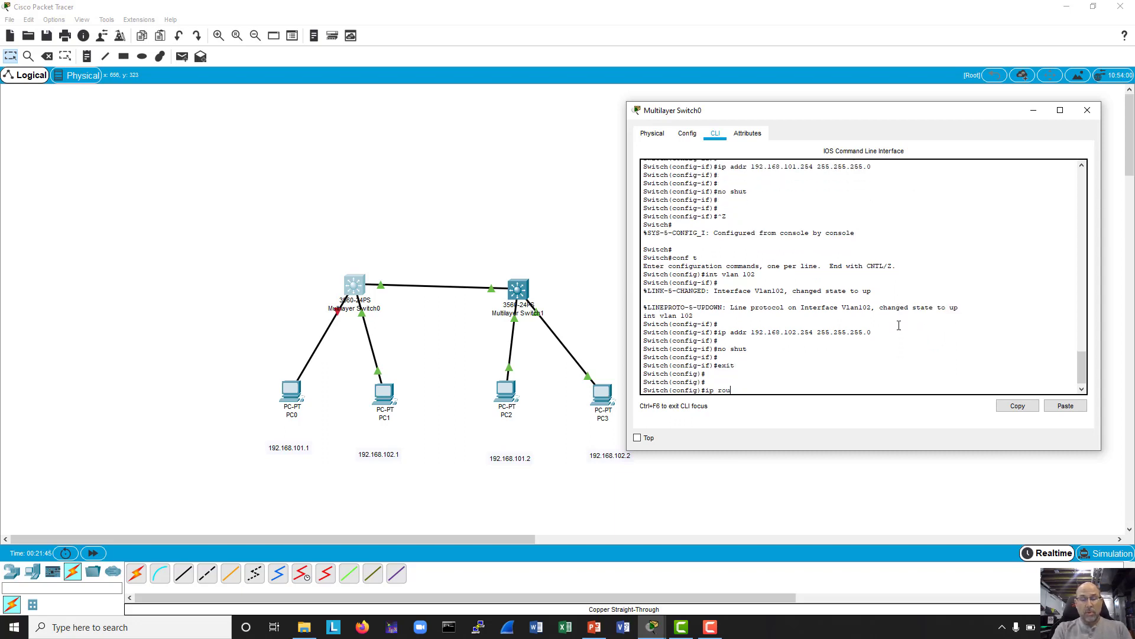
{"action": "key", "text": "Return"}
{"action": "key", "text": "Return"}
{"action": "key", "text": "Return"}
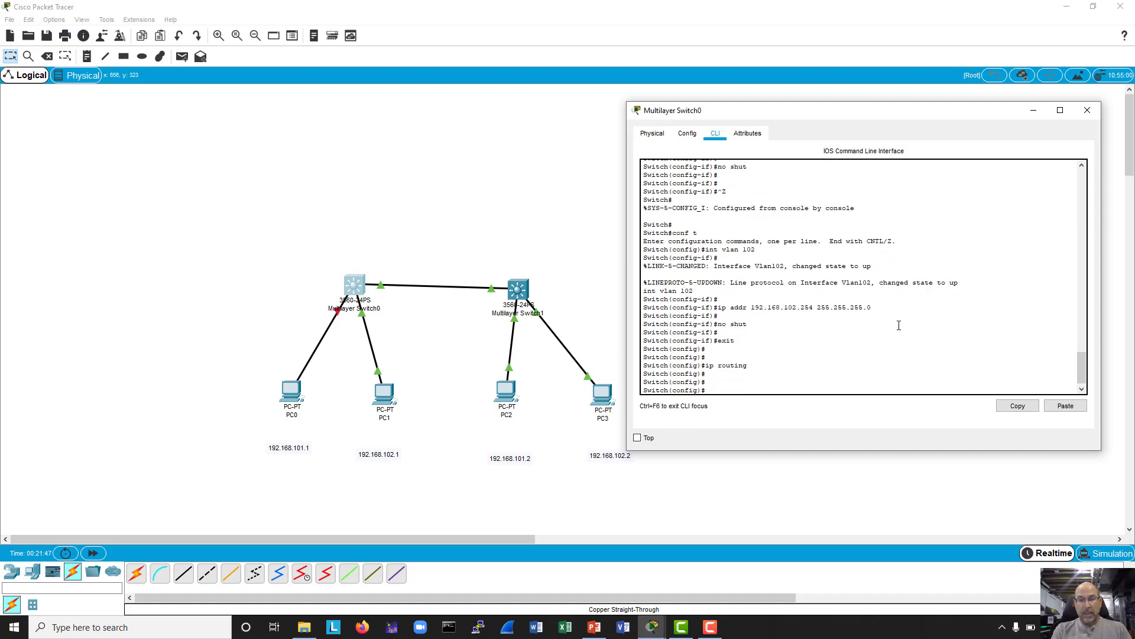
{"action": "key", "text": "ctrl+z"}
{"action": "key", "text": "Return"}
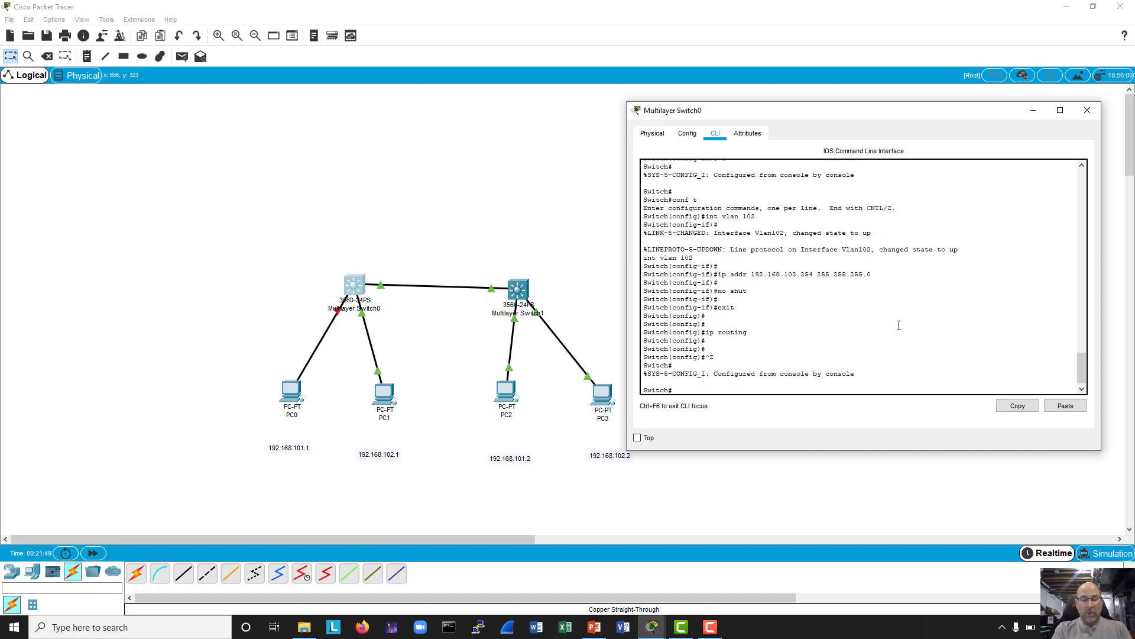
- Display the routing table of Multilayer Switch0 with sh ip route
{"action": "type", "text": "sh ip route"}
{"action": "key", "text": "Return"}
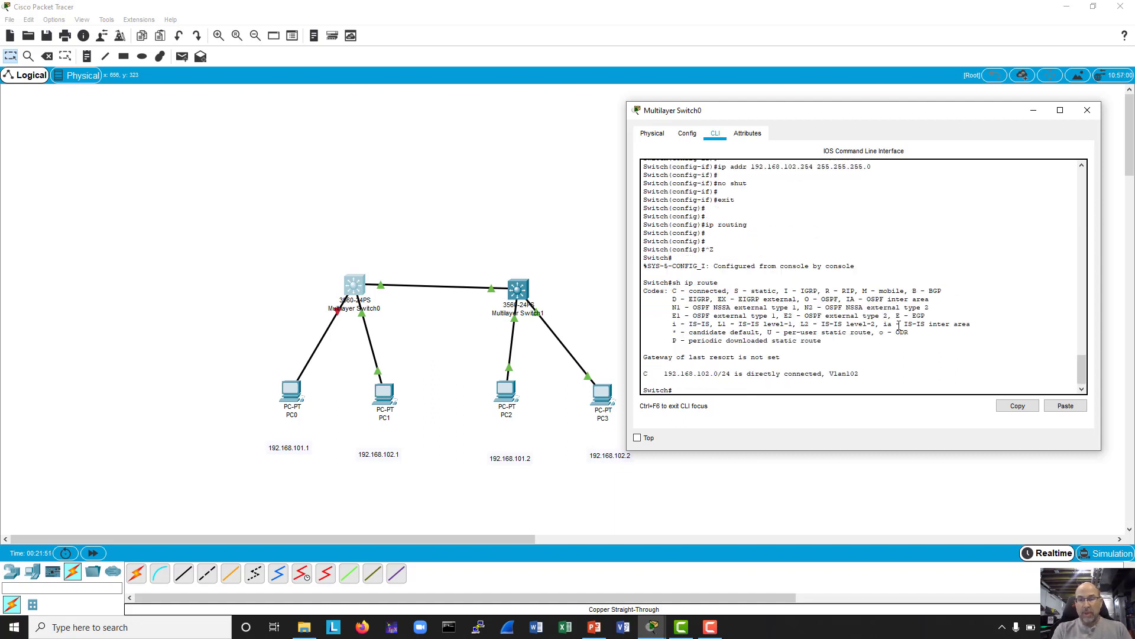
{"action": "key", "text": "Return"}
{"action": "key", "text": "Return"}
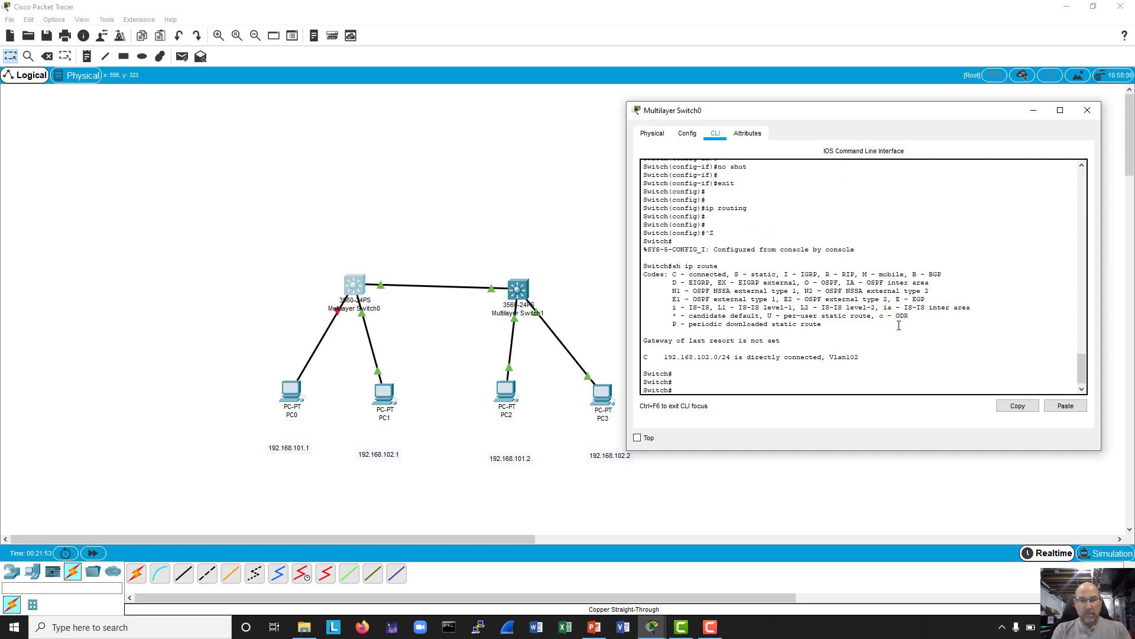
{"action": "key", "text": "Up"}
- Open PC0's configuration, move its window beside the topology, and view the FastEthernet0 settings
{"action": "left_click", "coordinate": [292, 392]}
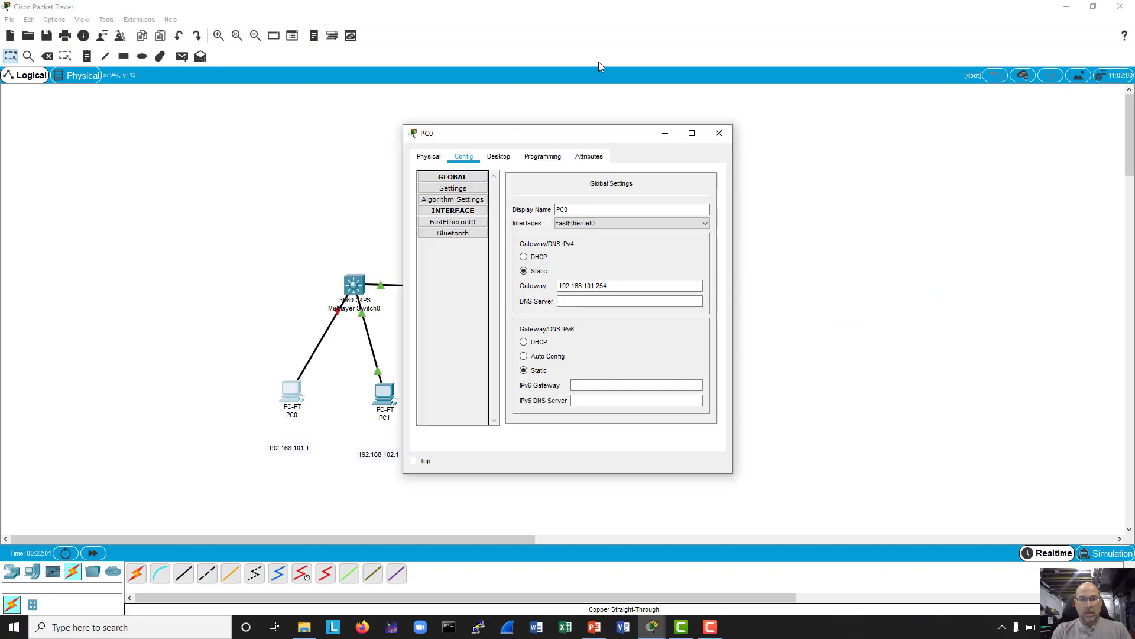
{"action": "left_click_drag", "start_coordinate": [594, 135], "coordinate": [867, 116]}
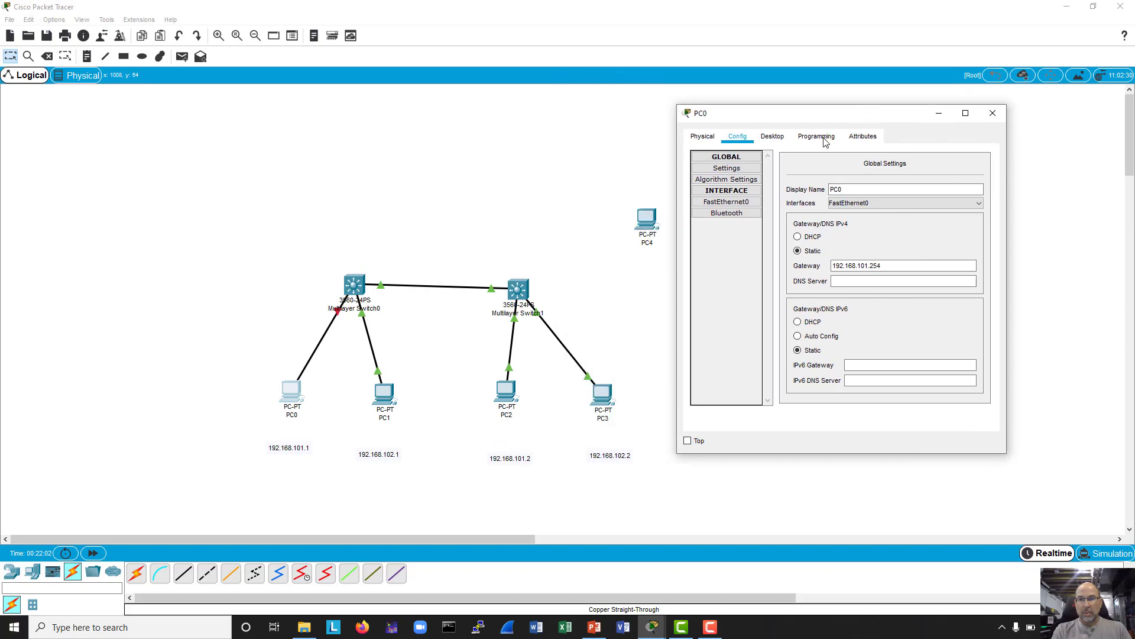
{"action": "left_click", "coordinate": [729, 206]}
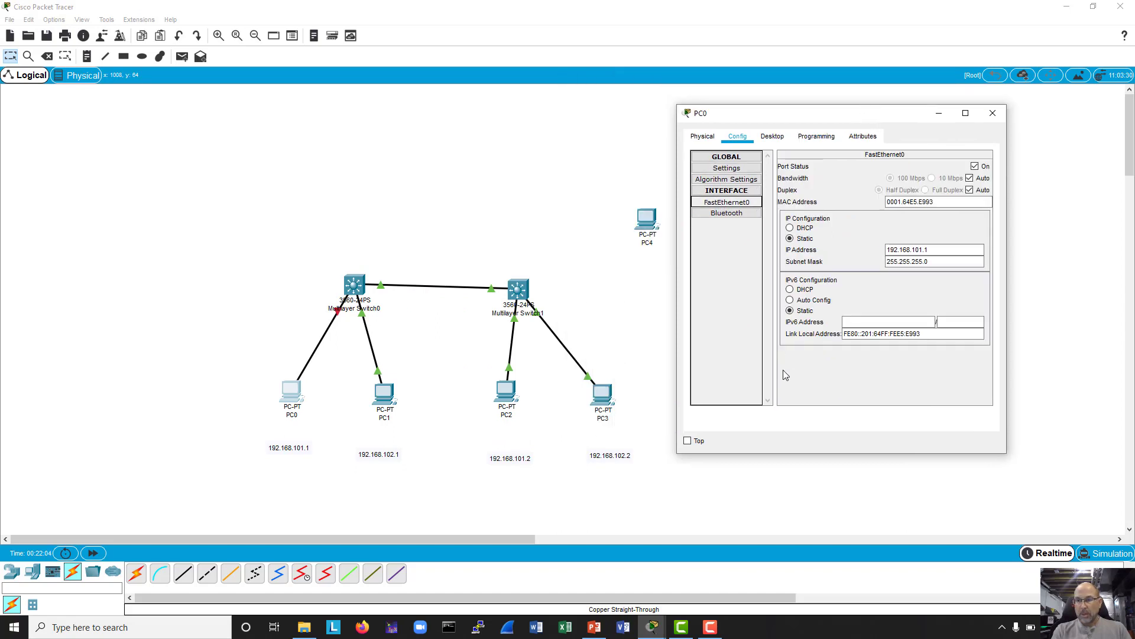
- Close PC0's settings and return to Multilayer Switch0's CLI, clearing the leftover command to get an empty prompt
{"action": "left_click", "coordinate": [997, 119]}
{"action": "left_click", "coordinate": [341, 282]}
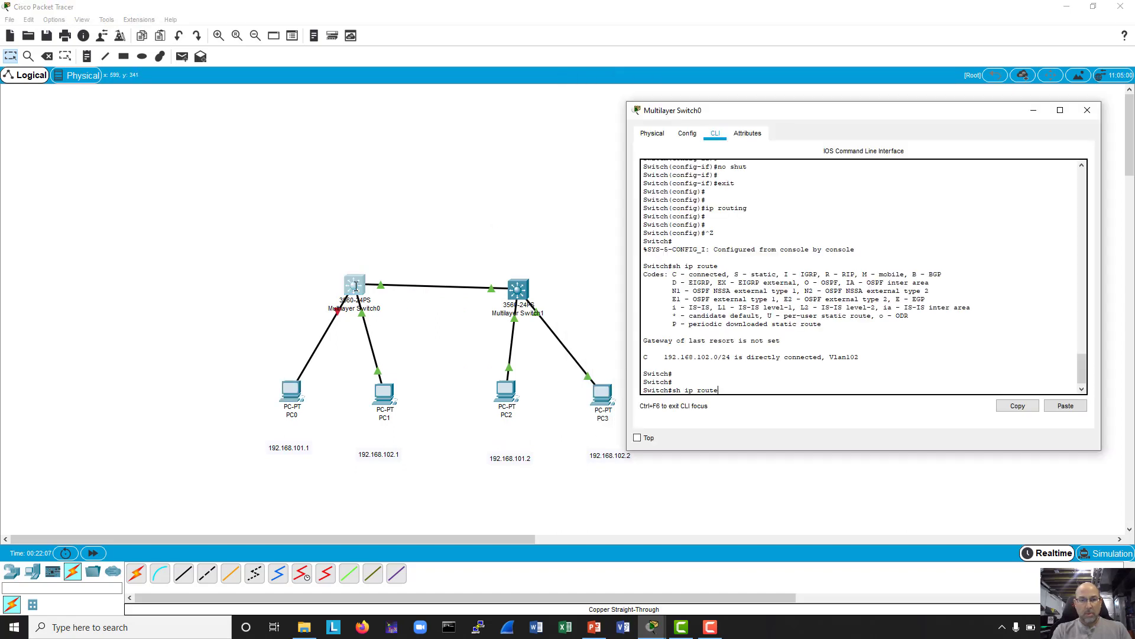
{"action": "key", "text": "BackSpace"}
{"action": "key", "text": "BackSpace"}
{"action": "key", "text": "BackSpace"}
{"action": "key", "text": "BackSpace"}
{"action": "key", "text": "Return"}
{"action": "key", "text": "Return"}
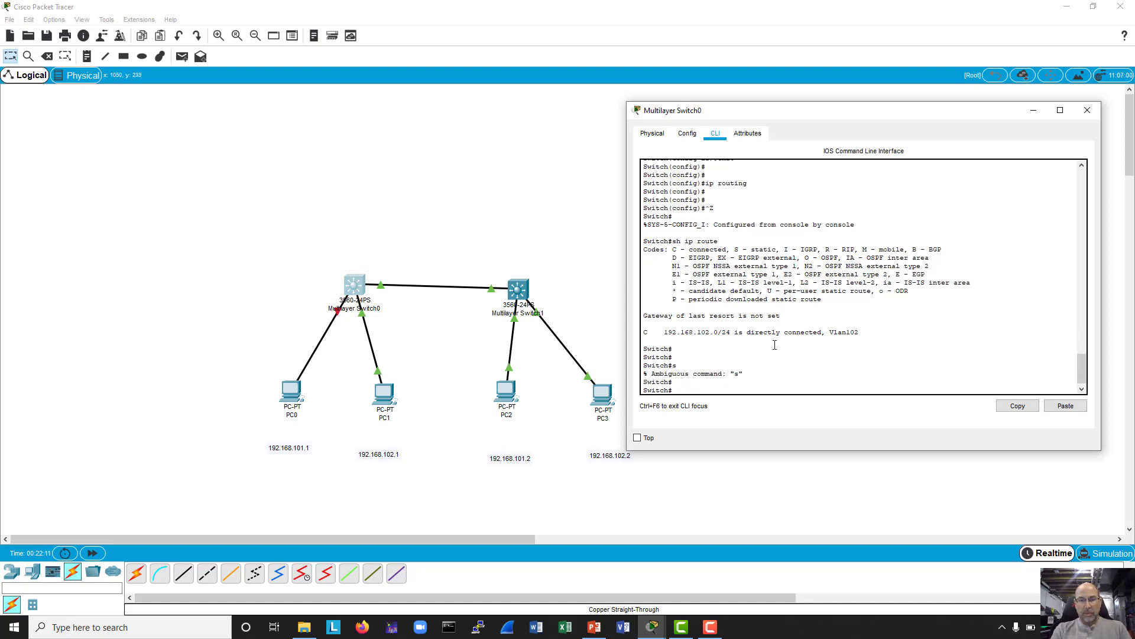
{"action": "key", "text": "Return"}
{"action": "key", "text": "Return"}
- Display Multilayer Switch0's running configuration with sh run and check the VLAN assignments of its FastEthernet ports
{"action": "type", "text": "sh "}
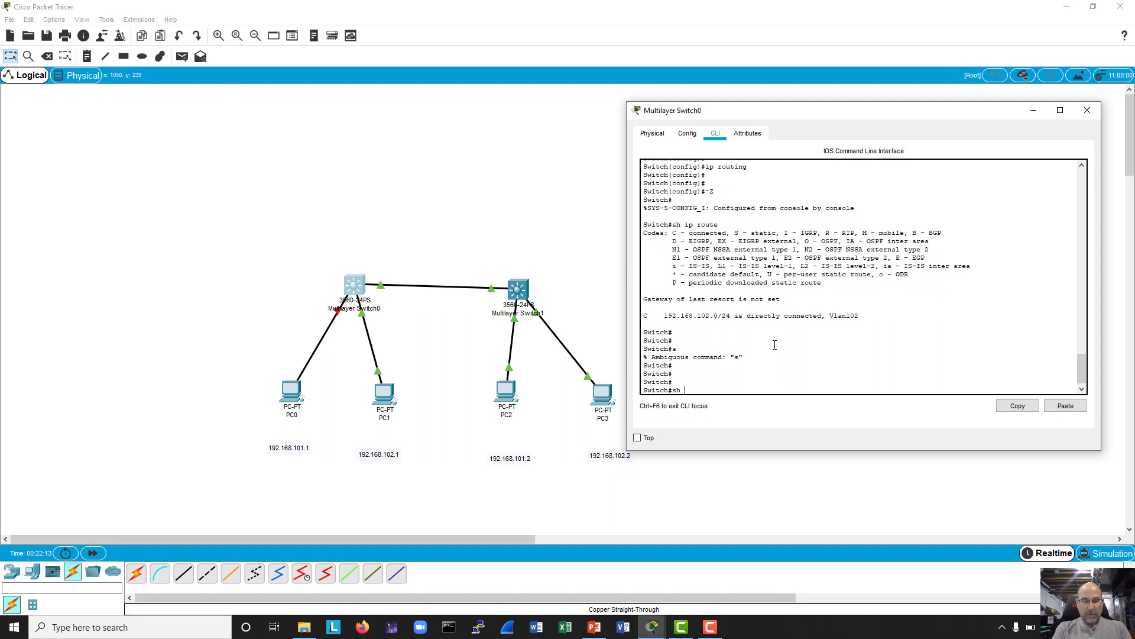
{"action": "type", "text": "run"}
{"action": "key", "text": "Return"}
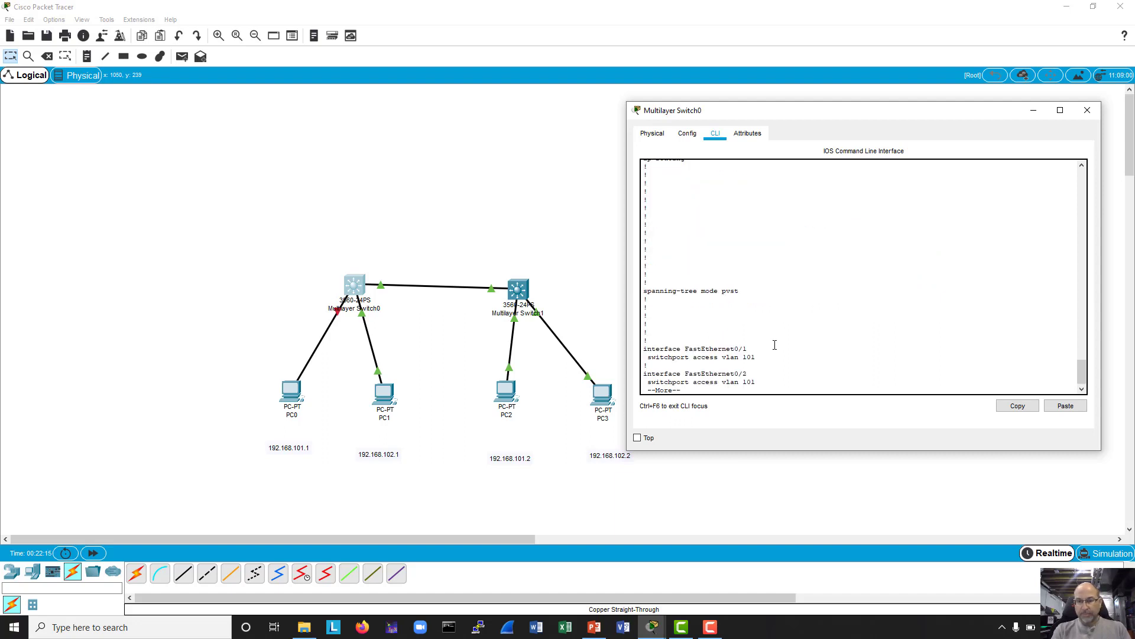
{"action": "key", "text": "space"}
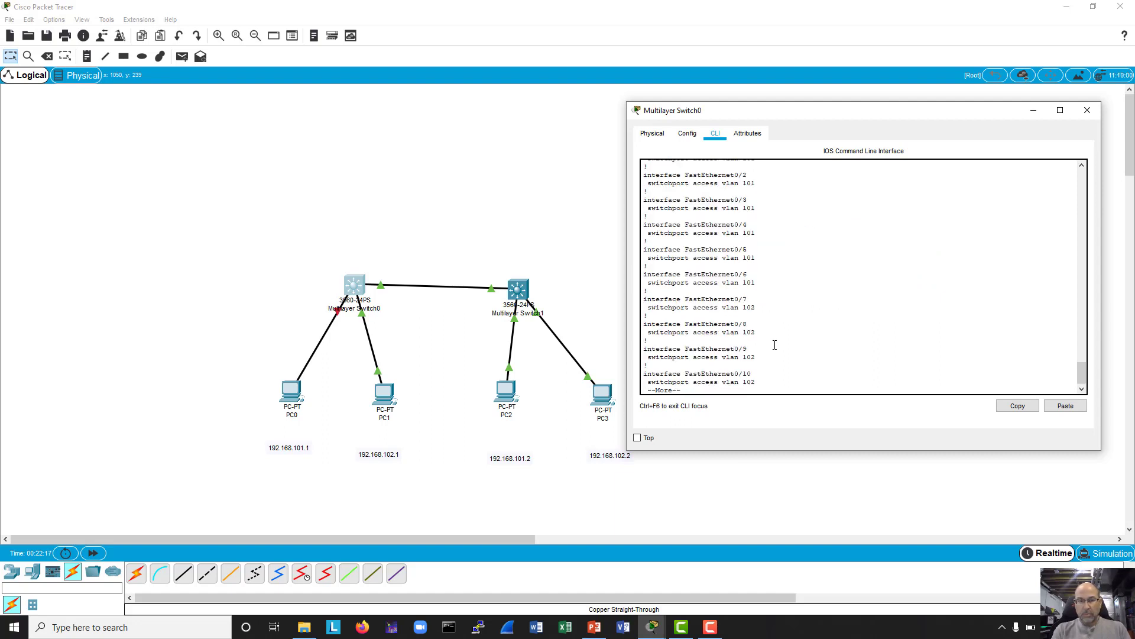
{"action": "key", "text": "q"}
{"action": "key", "text": "Return"}
{"action": "key", "text": "Return"}
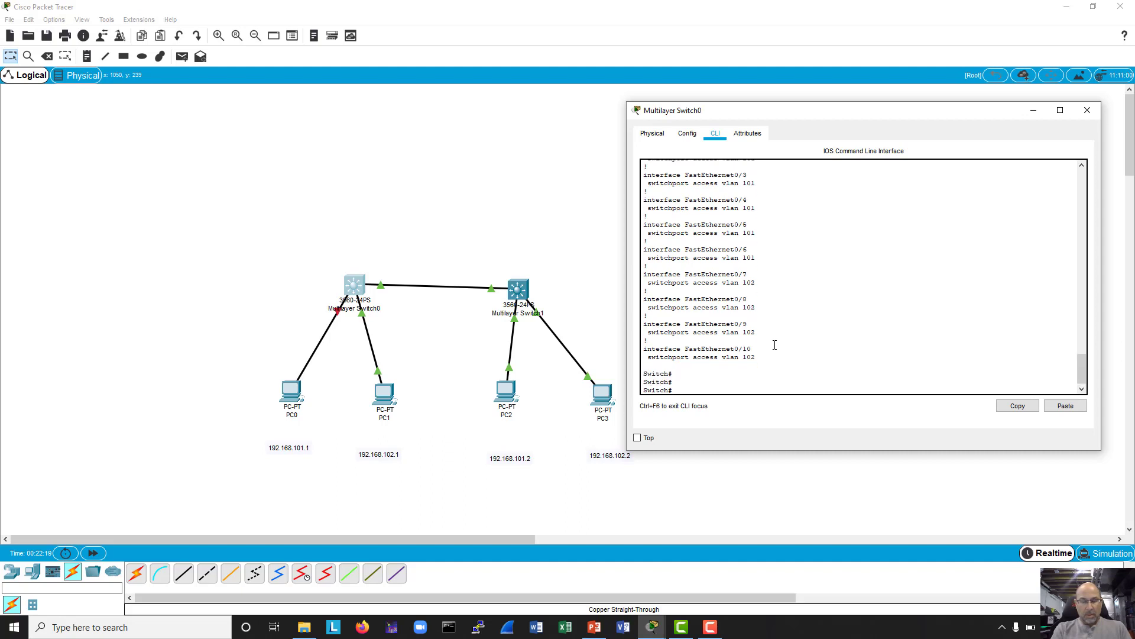
- Enter global configuration mode on Multilayer Switch0 and shut down interface f0/1
{"action": "type", "text": "conf t"}
{"action": "key", "text": "Return"}
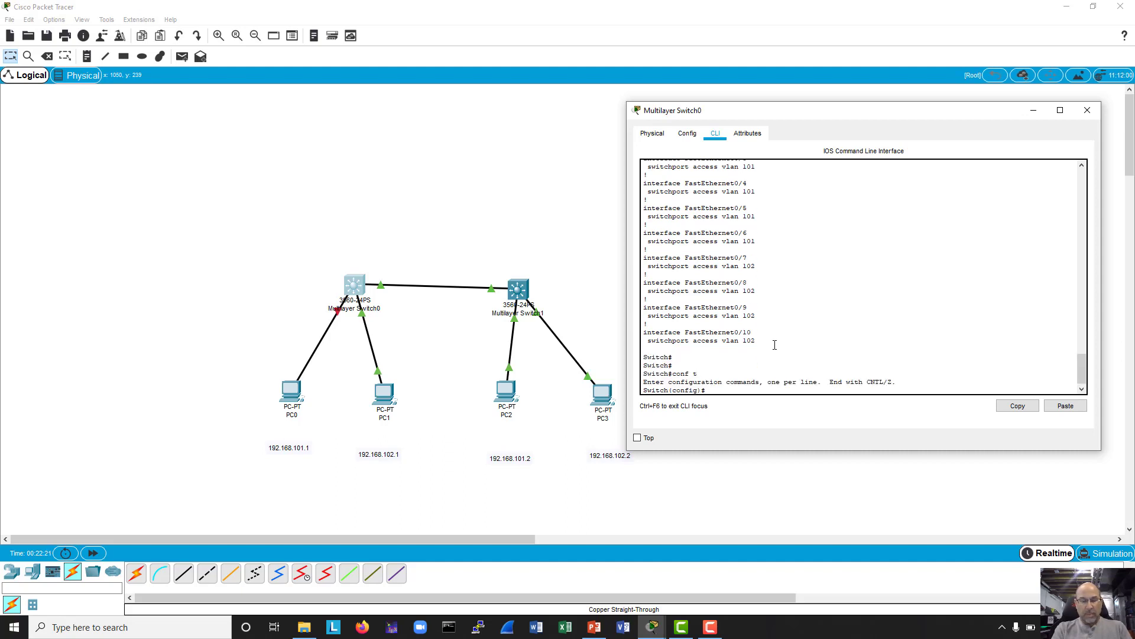
{"action": "type", "text": "int f0/1"}
{"action": "key", "text": "Return"}
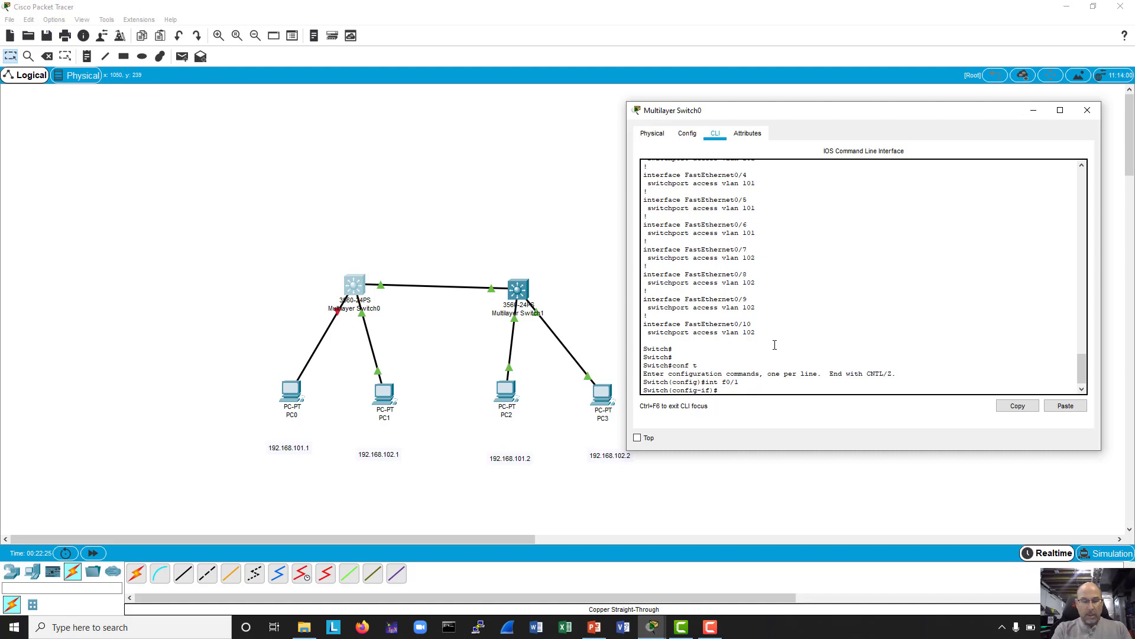
{"action": "type", "text": "shut"}
{"action": "key", "text": "Return"}
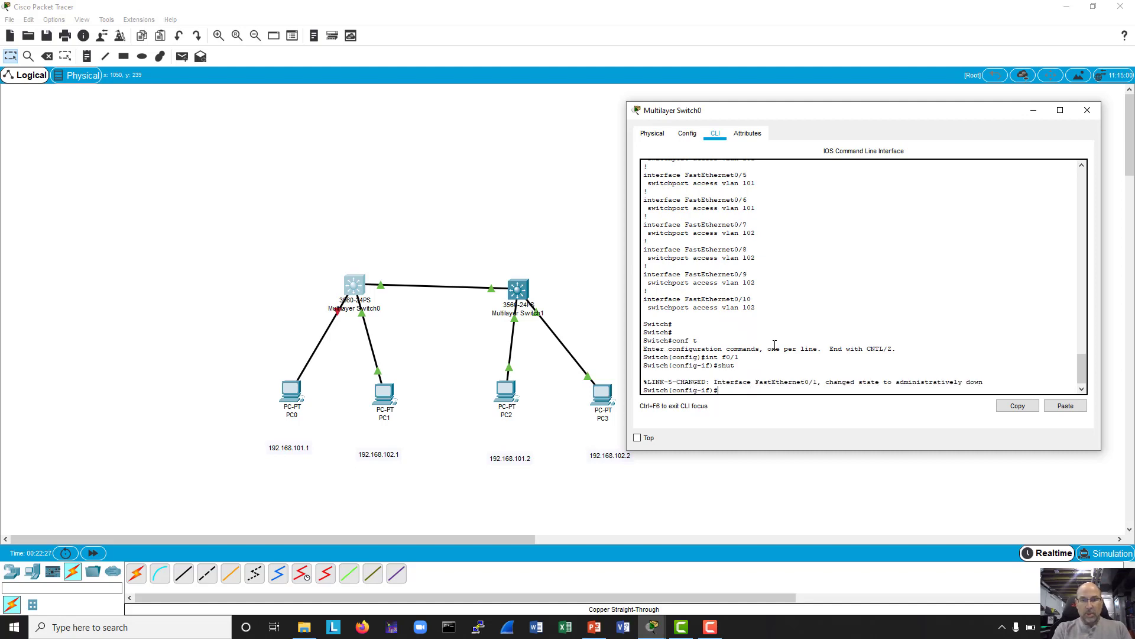
- Re-enable interface f0/1 on Multilayer Switch0 with no shut
{"action": "key", "text": "Return"}
{"action": "key", "text": "Return"}
{"action": "type", "text": "no shut"}
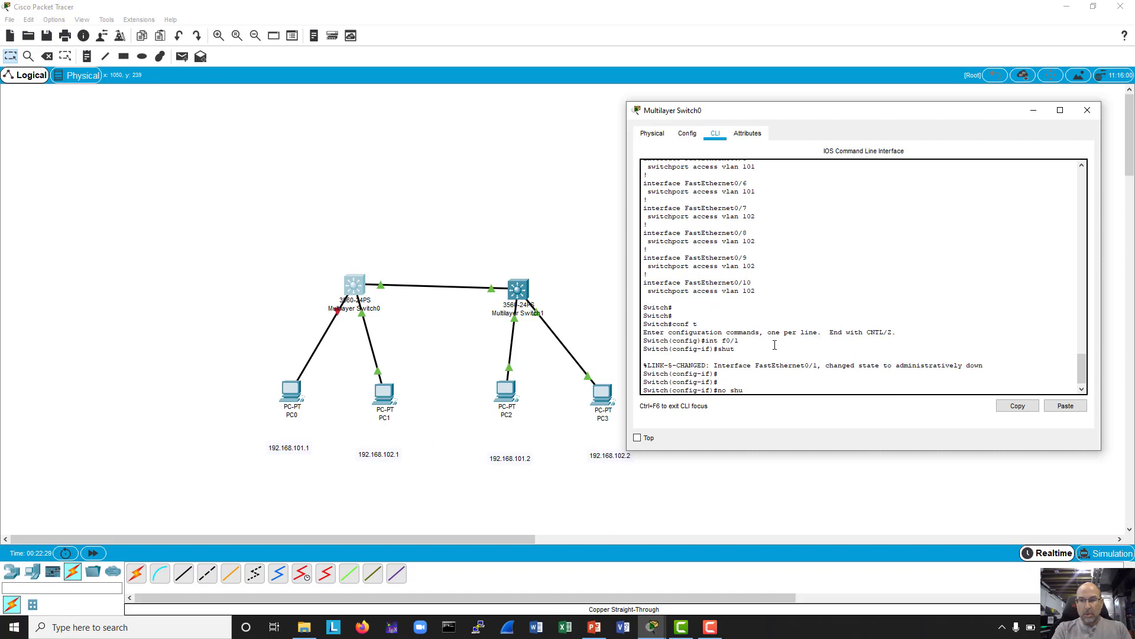
{"action": "key", "text": "Return"}
{"action": "key", "text": "Return"}
{"action": "key", "text": "Return"}
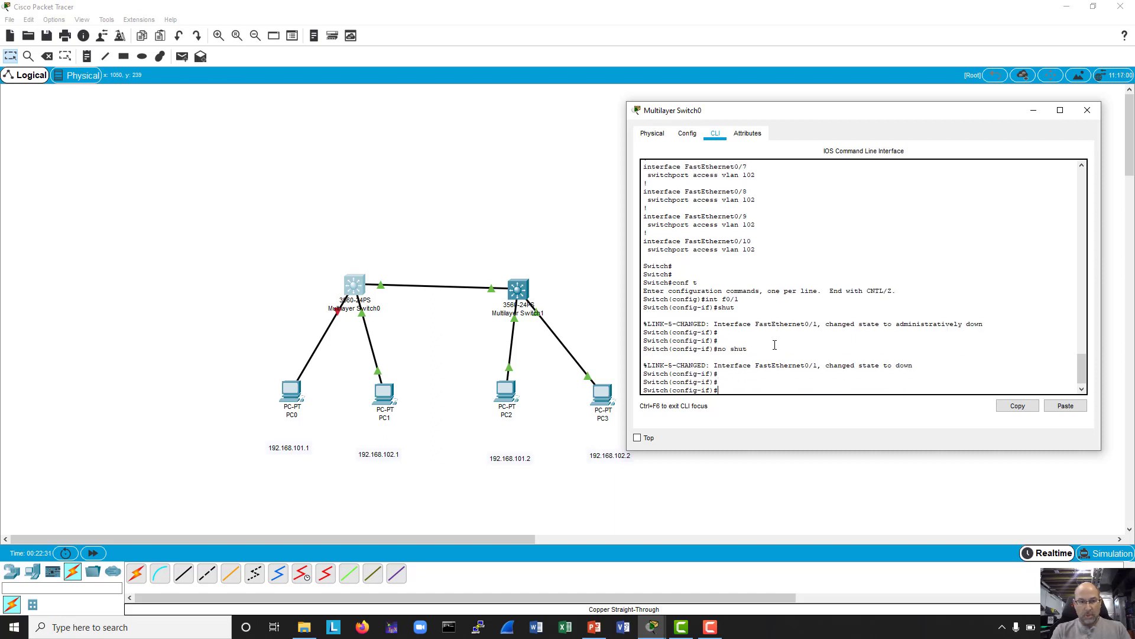
- Detach PC0's link from Multilayer Switch0 and reconnect it to the switch's FastEthernet0/1 port
{"action": "left_click", "coordinate": [337, 312]}
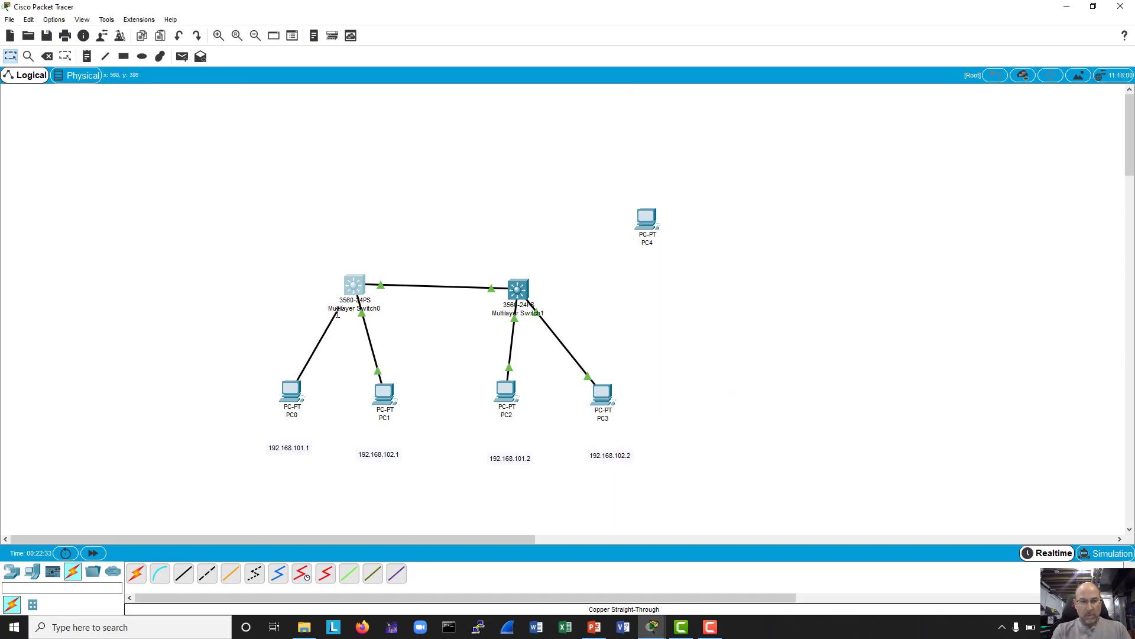
{"action": "left_click", "coordinate": [355, 286]}
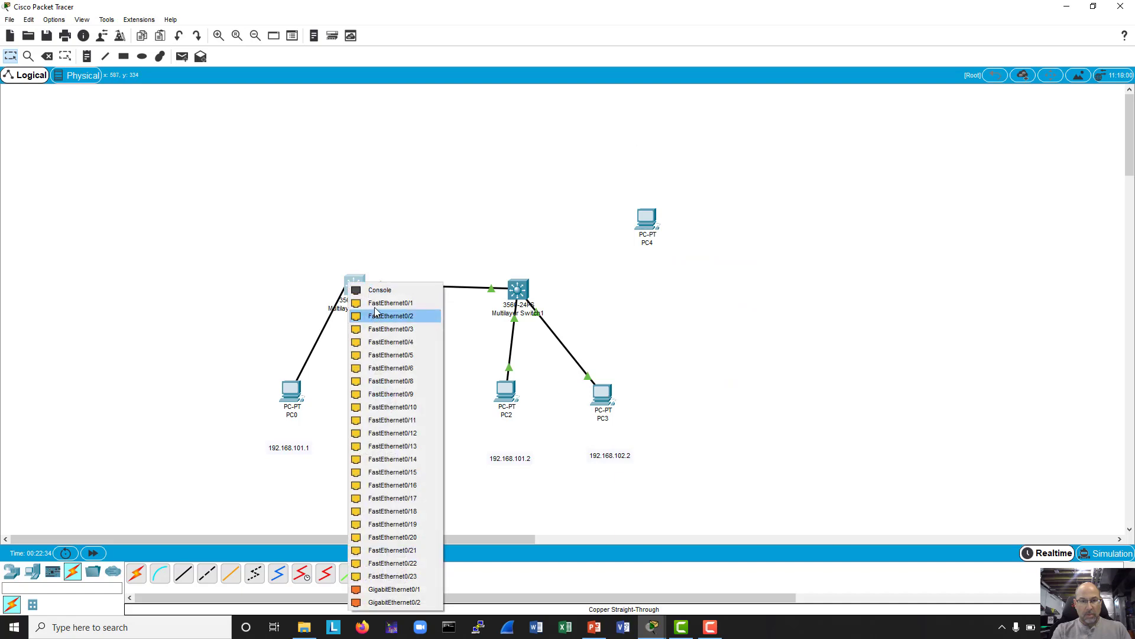
{"action": "left_click", "coordinate": [376, 306]}
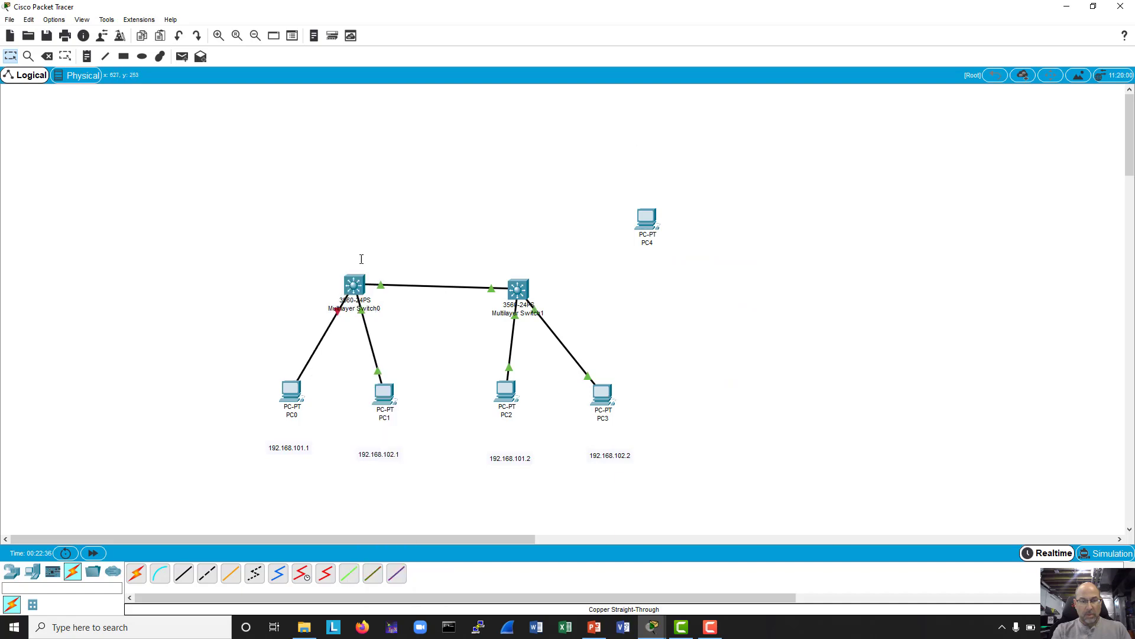
- Reopen Multilayer Switch0's CLI and exit interface configuration back to global configuration mode
{"action": "left_click", "coordinate": [355, 282]}
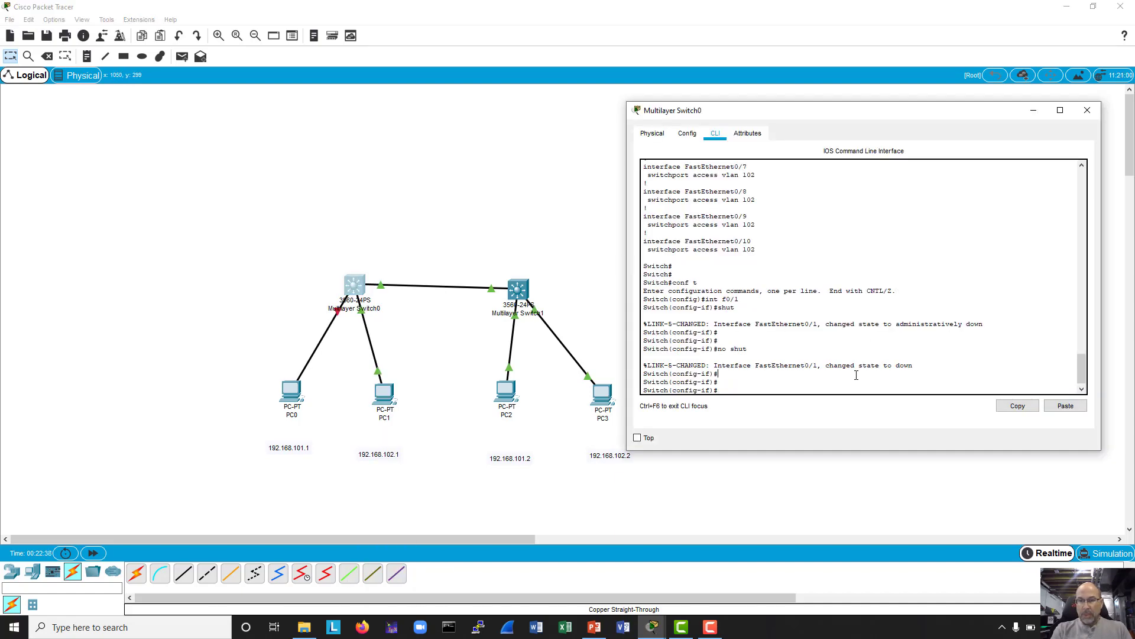
{"action": "key", "text": "Return"}
{"action": "key", "text": "Return"}
{"action": "key", "text": "Return"}
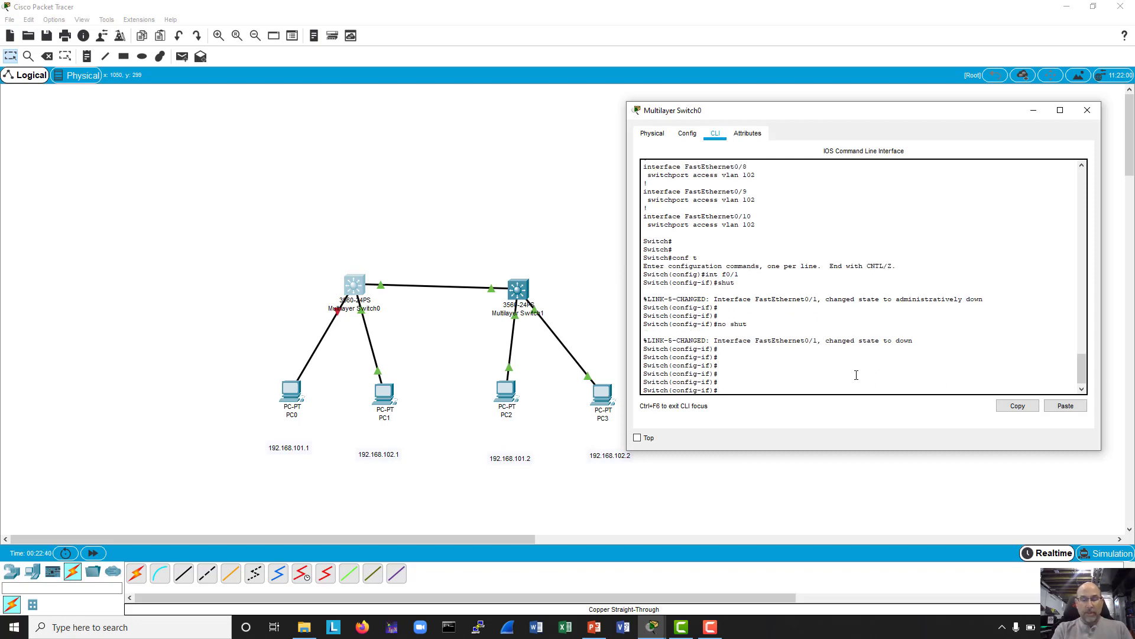
{"action": "type", "text": "exit"}
{"action": "key", "text": "Return"}
{"action": "key", "text": "Return"}
{"action": "key", "text": "Return"}
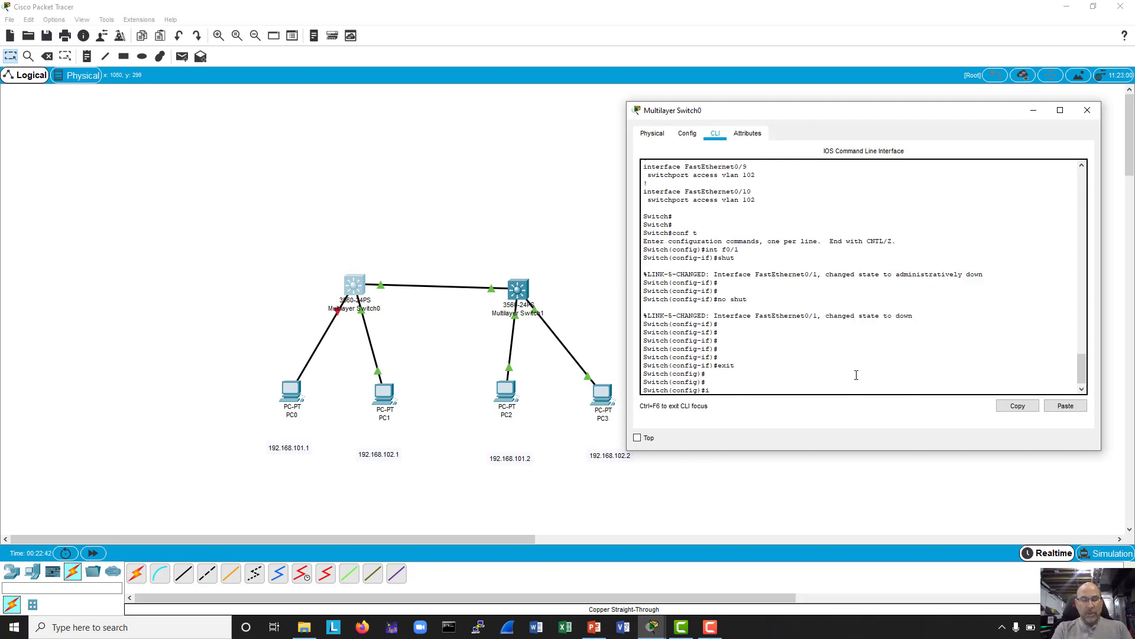
- Assign IP address 10.0.0.1 with mask 255.0.0.0 to the VLAN 1 interface of Multilayer Switch0
{"action": "type", "text": "int vlan "}
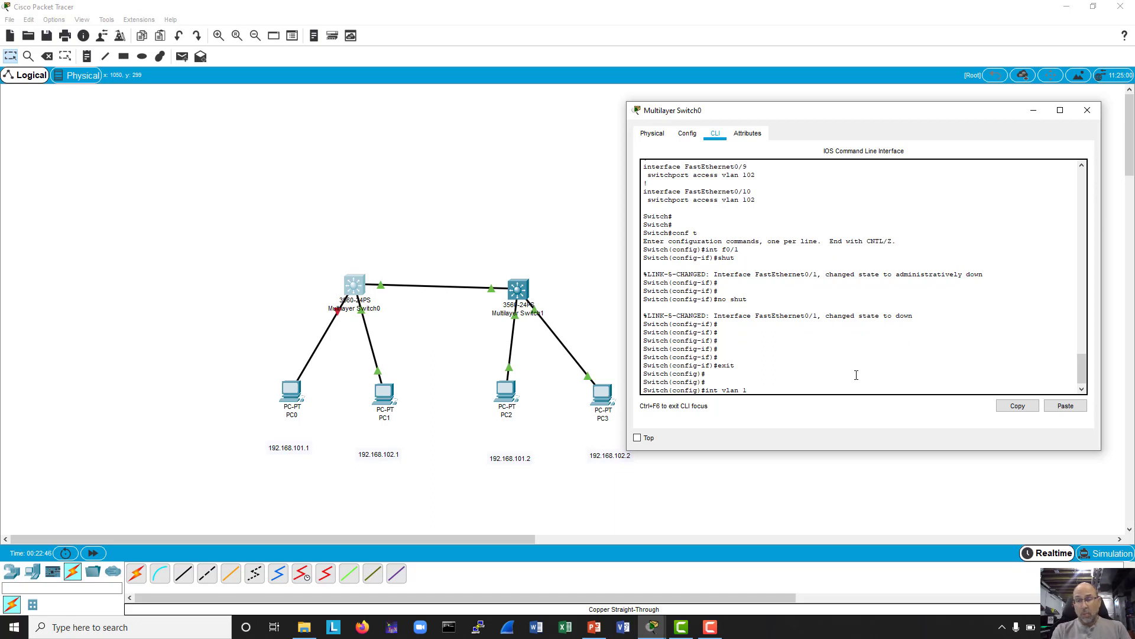
{"action": "type", "text": "1"}
{"action": "key", "text": "Return"}
{"action": "key", "text": "Return"}
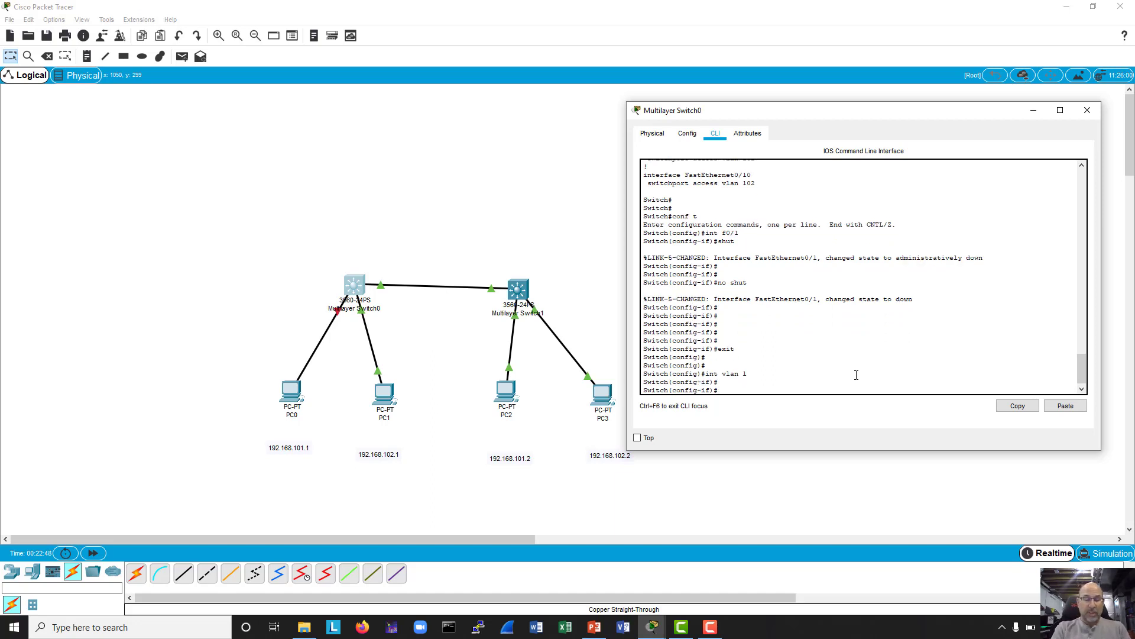
{"action": "type", "text": "ip a"}
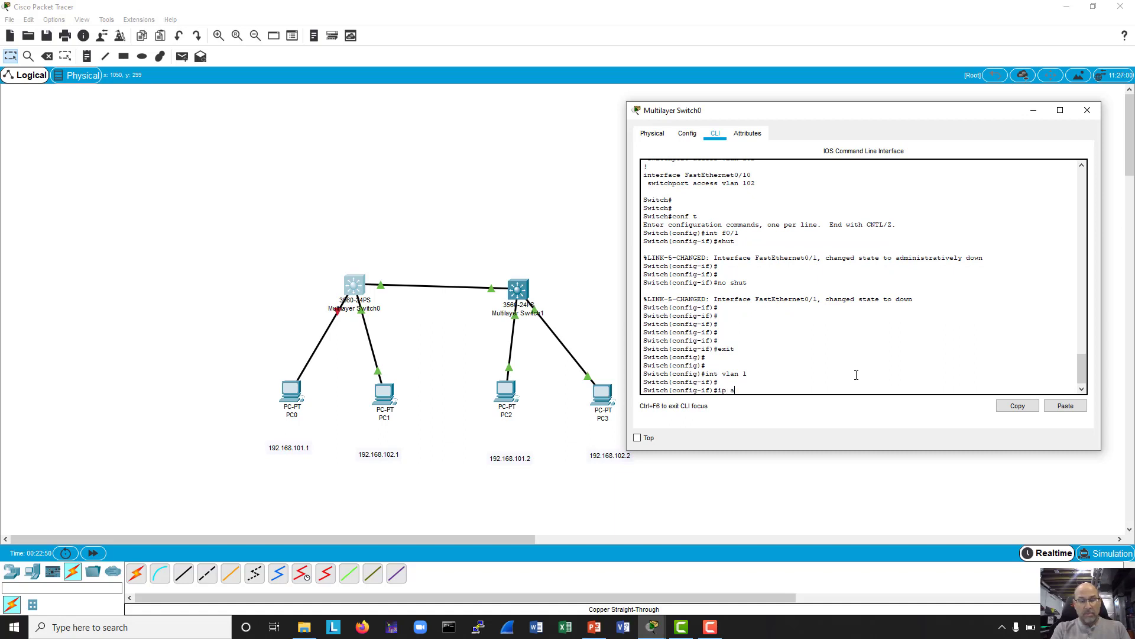
{"action": "type", "text": "ddr 10"}
{"action": "key", "text": "BackSpace"}
{"action": "type", "text": ".0.0."}
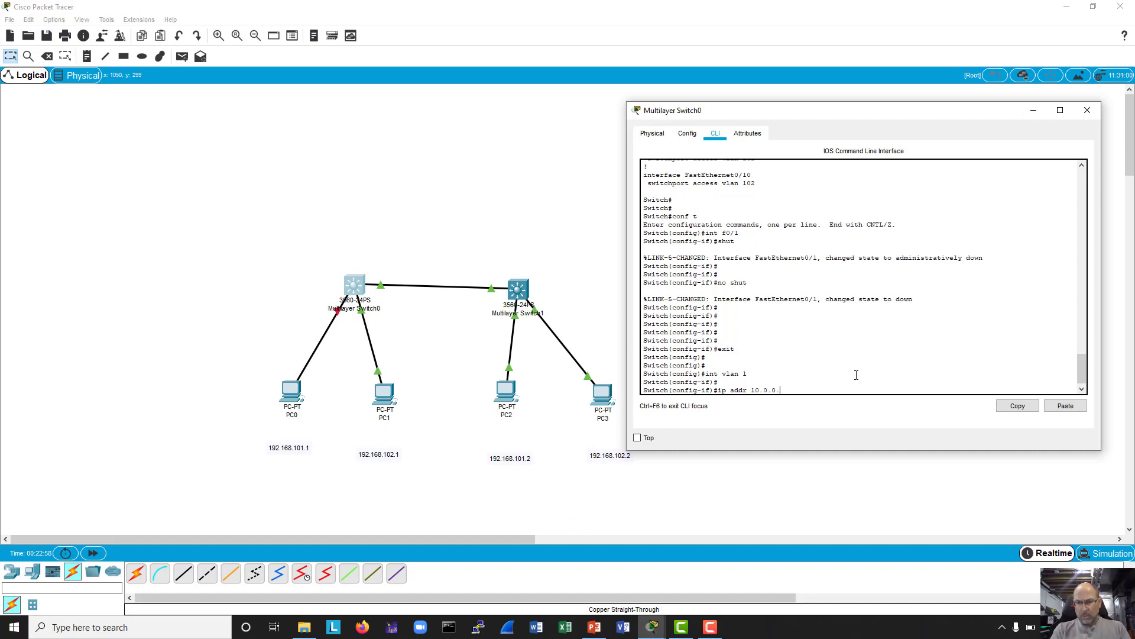
{"action": "type", "text": "1"}
{"action": "type", "text": " 255.2"}
{"action": "type", "text": "0.0.0."}
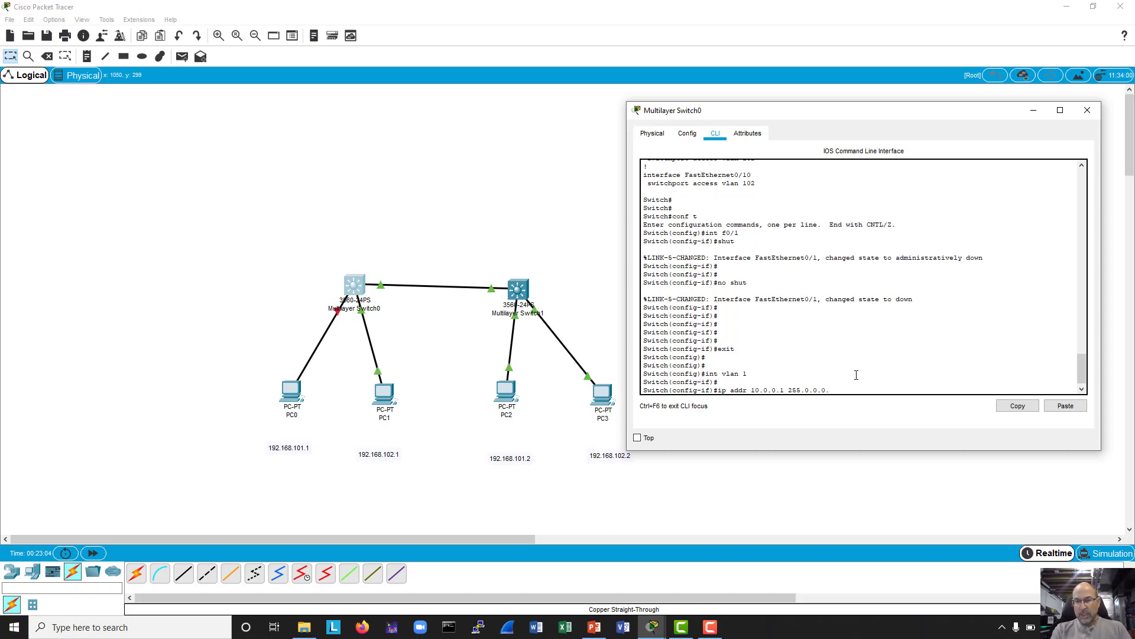
{"action": "key", "text": "Return"}
{"action": "key", "text": "Return"}
{"action": "key", "text": "Return"}
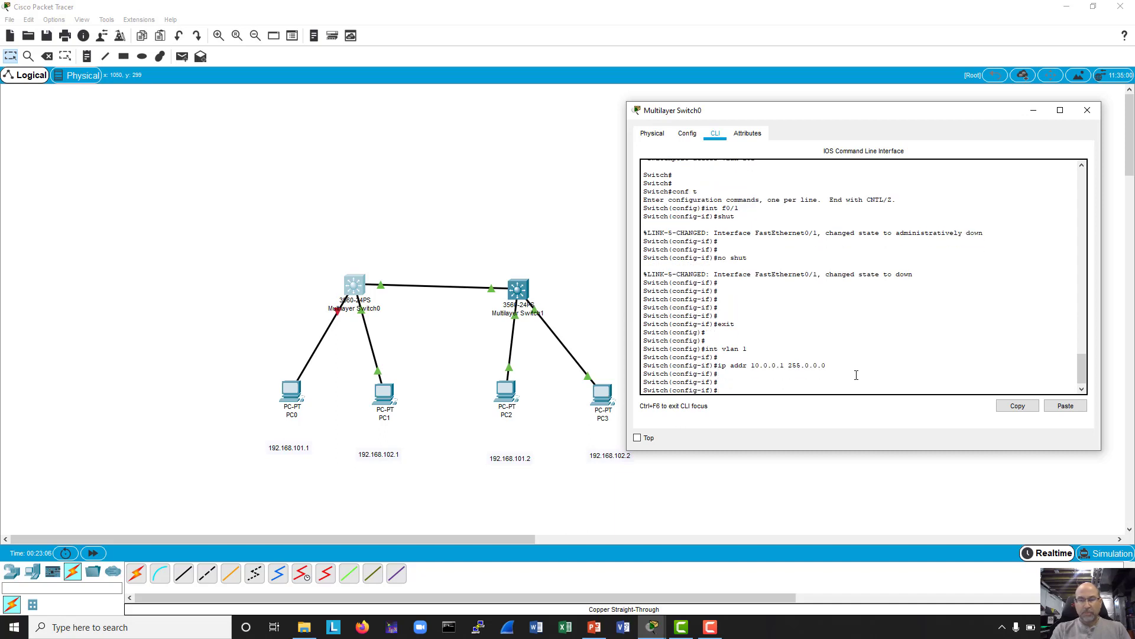
- Leave configuration mode and ping 10.0.0.1 from Multilayer Switch0
{"action": "key", "text": "ctrl+z"}
{"action": "key", "text": "Return"}
{"action": "key", "text": "Return"}
{"action": "key", "text": "Return"}
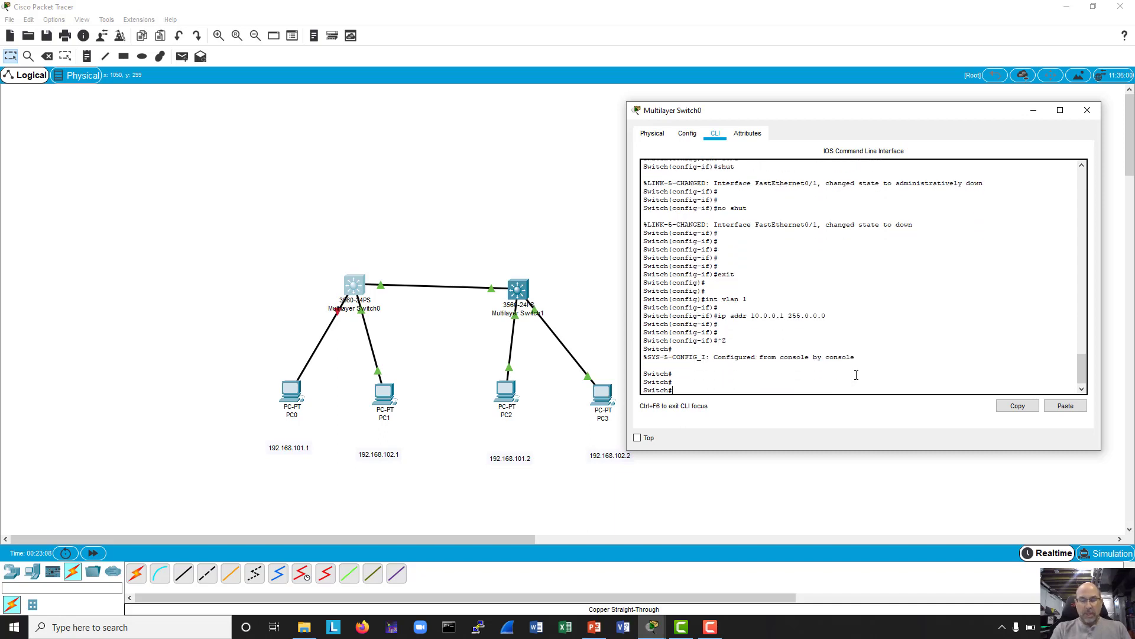
{"action": "type", "text": "ping "}
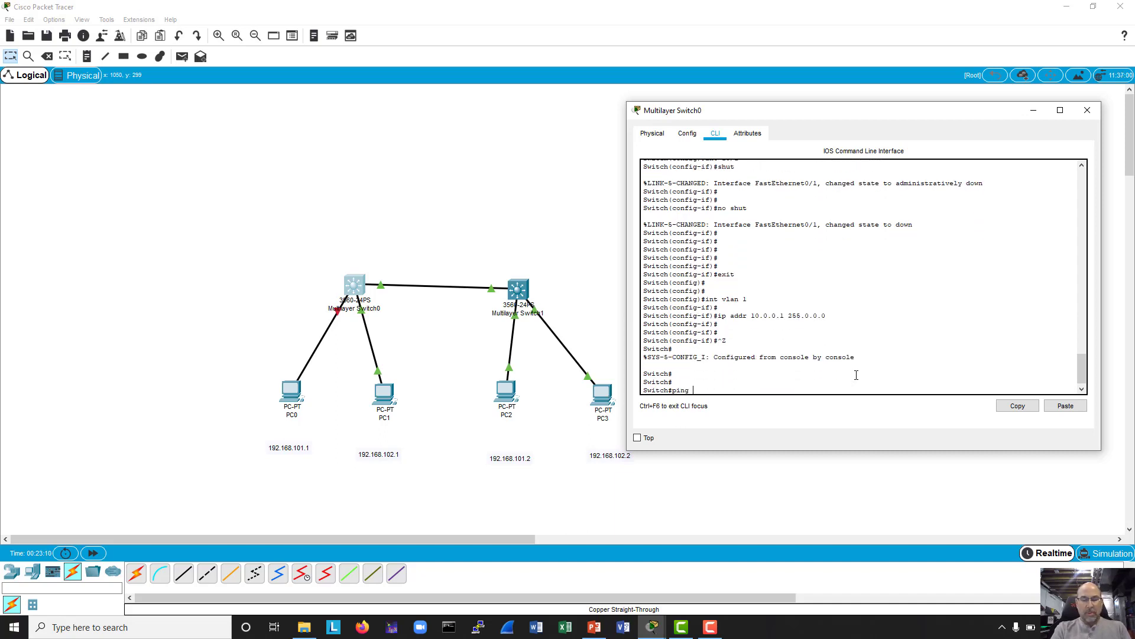
{"action": "type", "text": "10.0.0.1"}
{"action": "key", "text": "Return"}
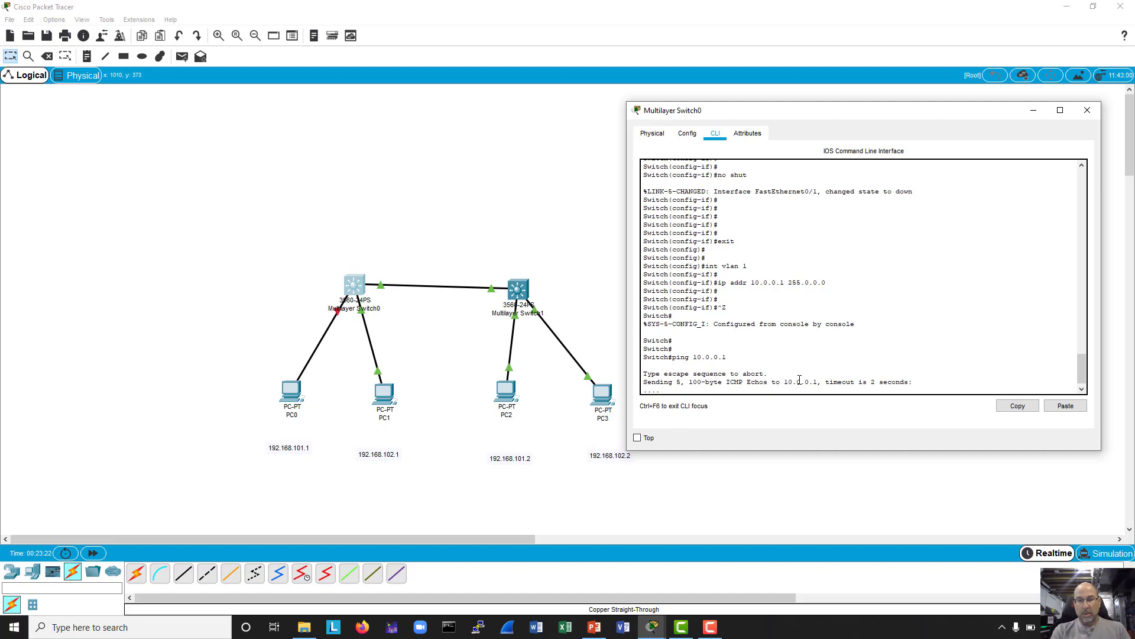
- Enter configuration mode and enable the VLAN 1 interface of Multilayer Switch0 with no shut
{"action": "type", "text": "conf t"}
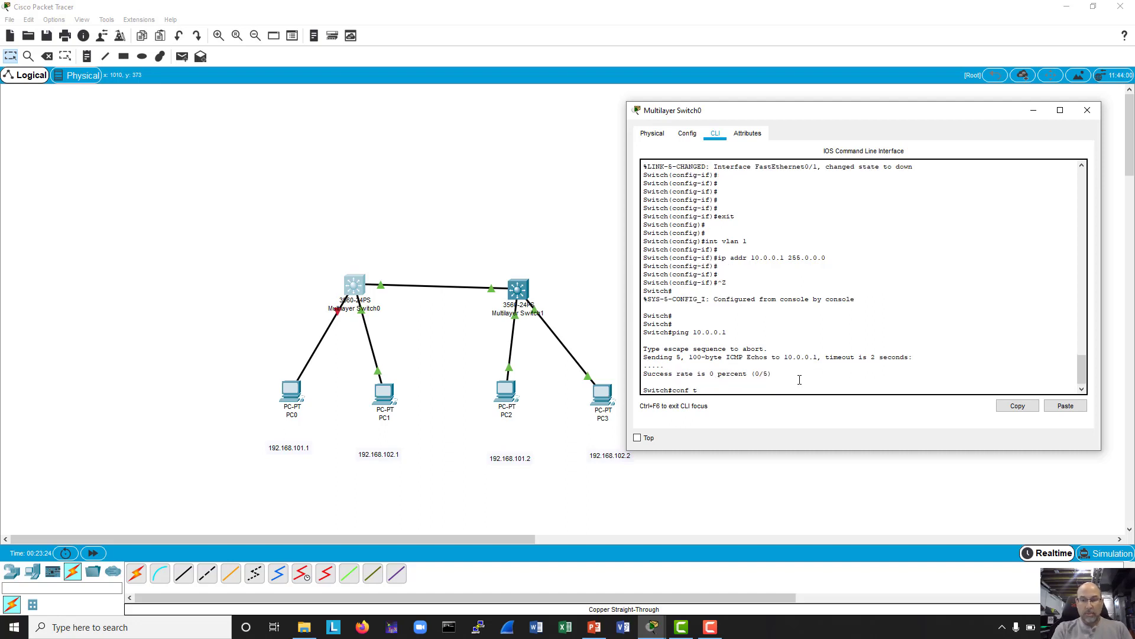
{"action": "key", "text": "Return"}
{"action": "type", "text": "int vlan 1"}
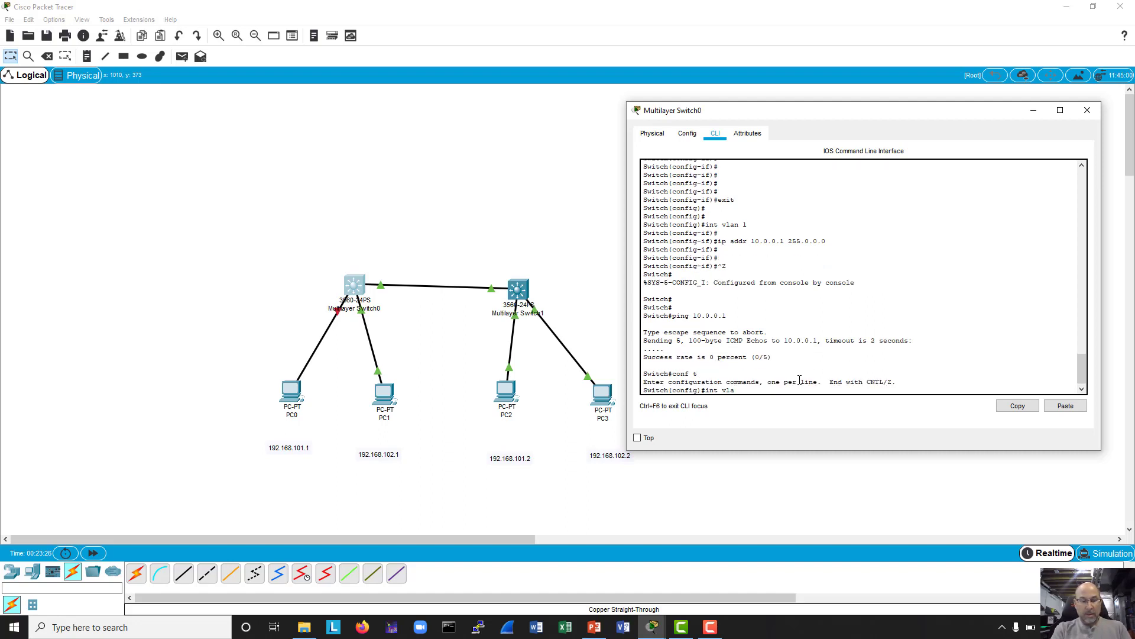
{"action": "key", "text": "Return"}
{"action": "type", "text": "no shut"}
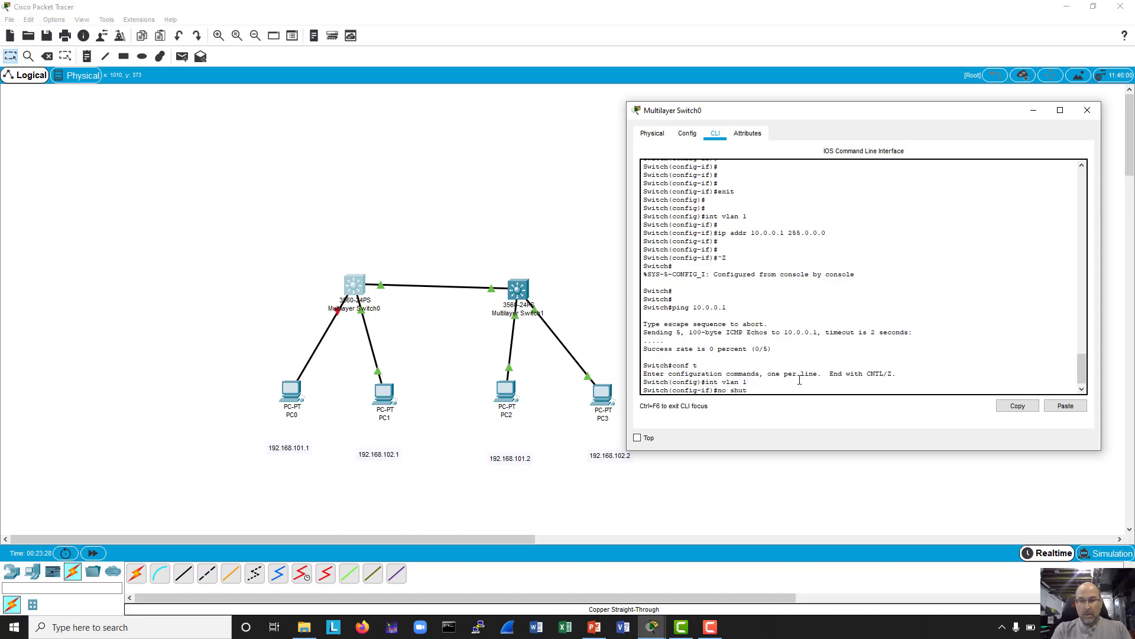
{"action": "key", "text": "Return"}
{"action": "key", "text": "Return"}
{"action": "key", "text": "Return"}
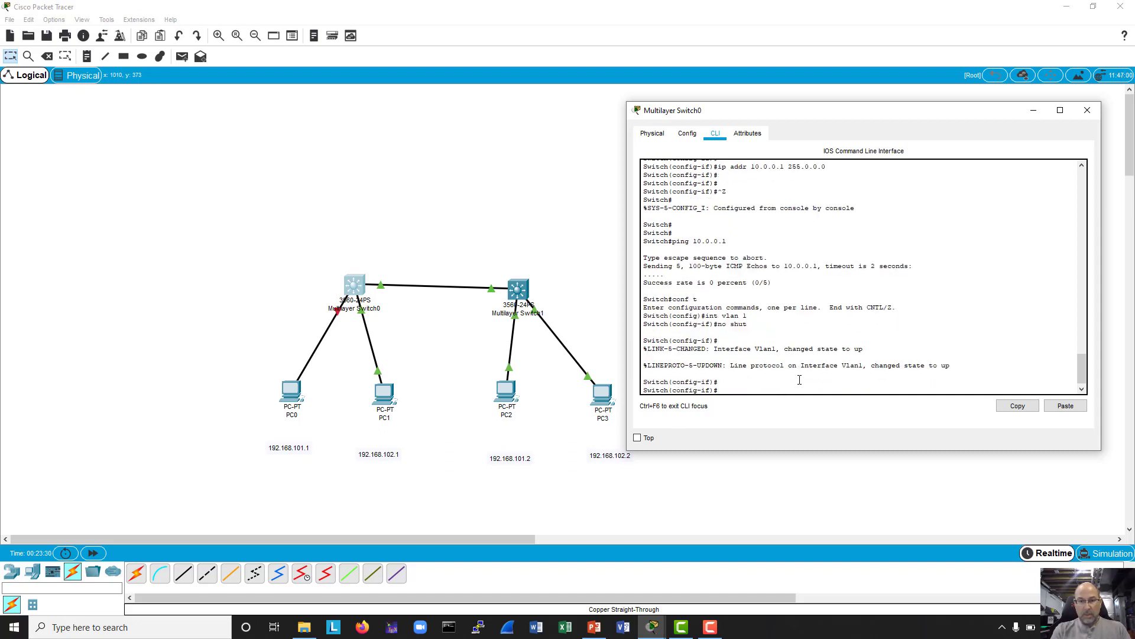
- Return to privileged mode and repeat the ping to 10.0.0.1 to test the VLAN 1 interface
{"action": "key", "text": "ctrl+z"}
{"action": "type", "text": "ping 10.0.0.1"}
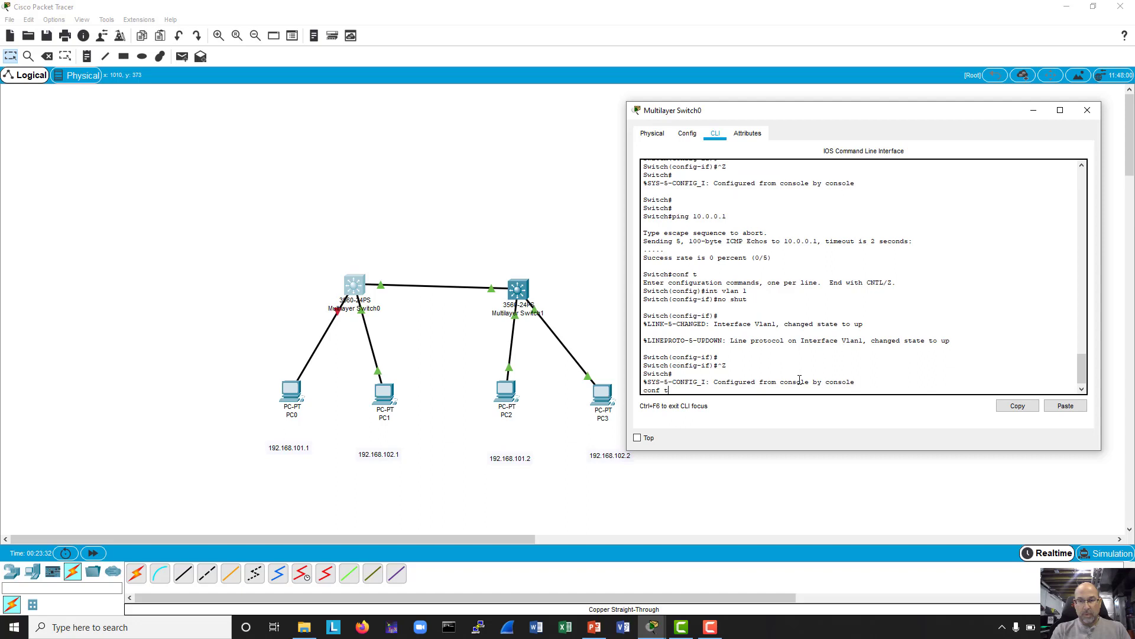
{"action": "key", "text": "Return"}
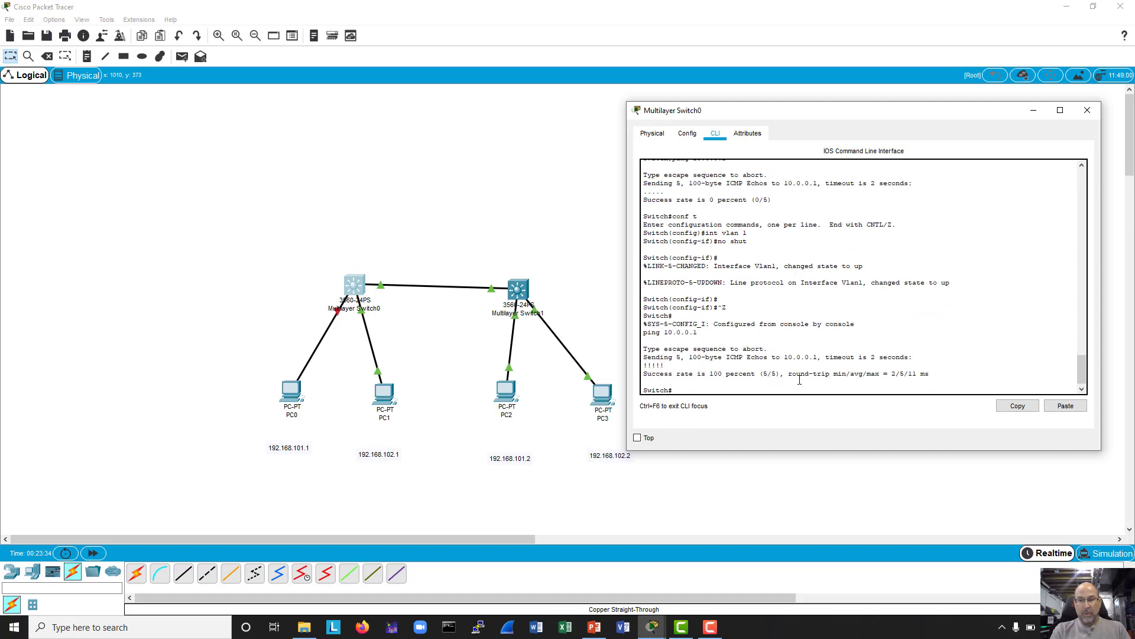
{"action": "key", "text": "Return"}
{"action": "key", "text": "Return"}
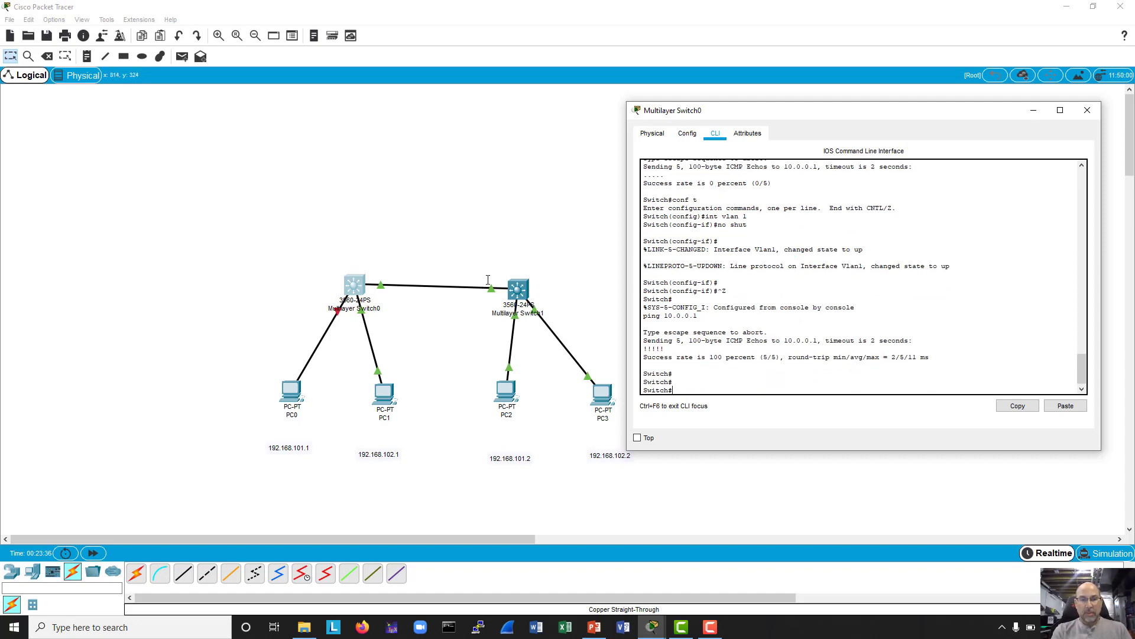
- Delete the faulty cable between PC0 and Multilayer Switch0
{"action": "left_click", "coordinate": [308, 344]}
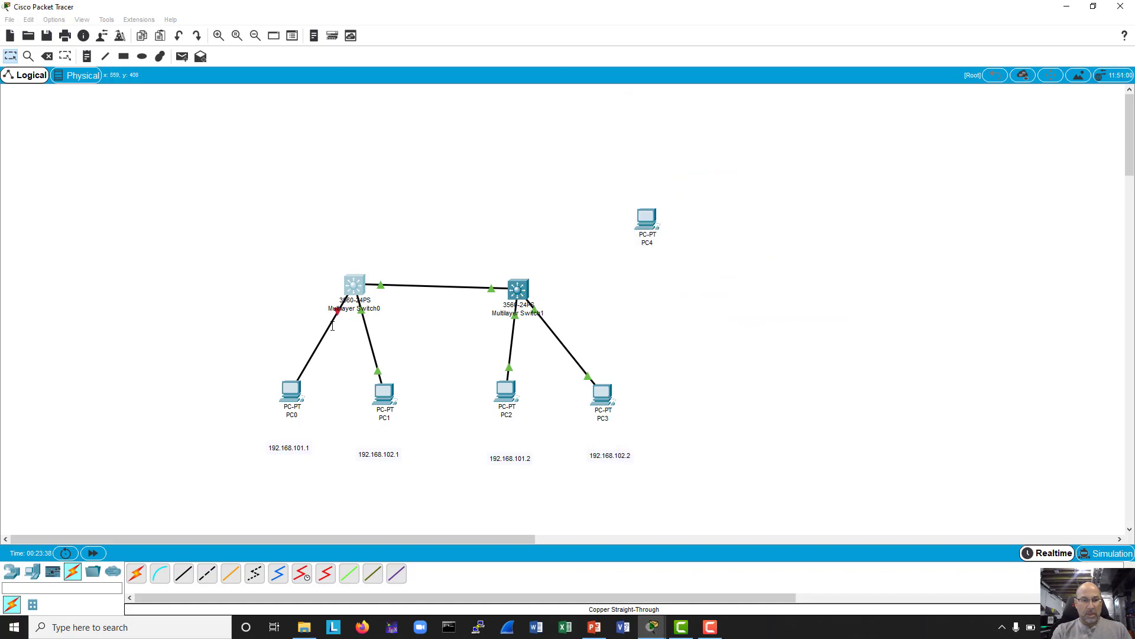
{"action": "double_click", "coordinate": [341, 302]}
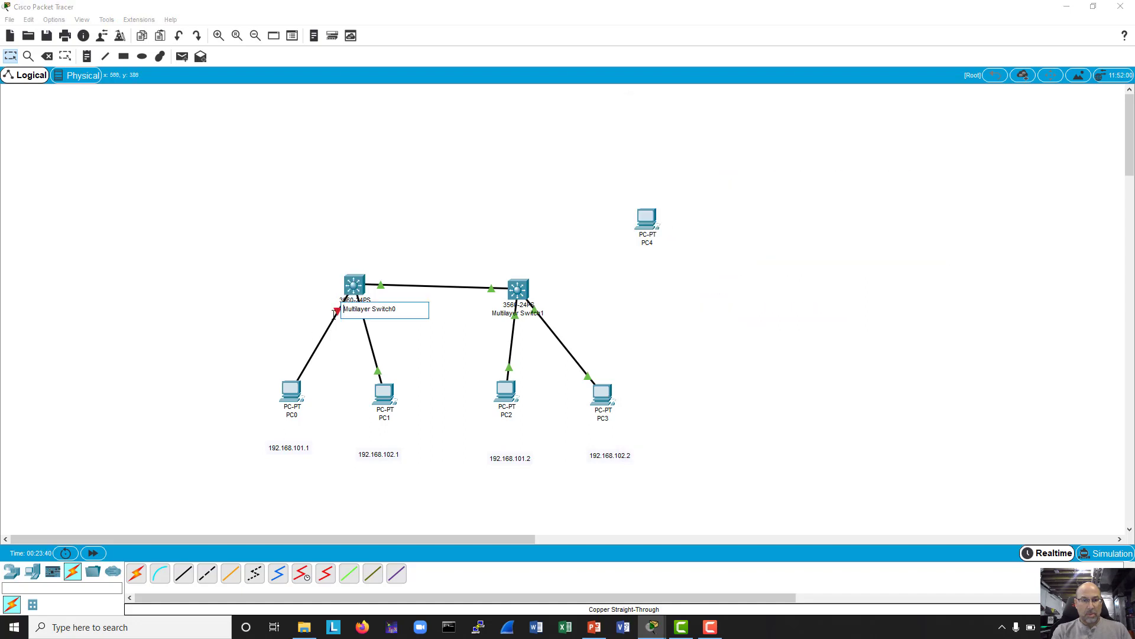
{"action": "left_click", "coordinate": [315, 390]}
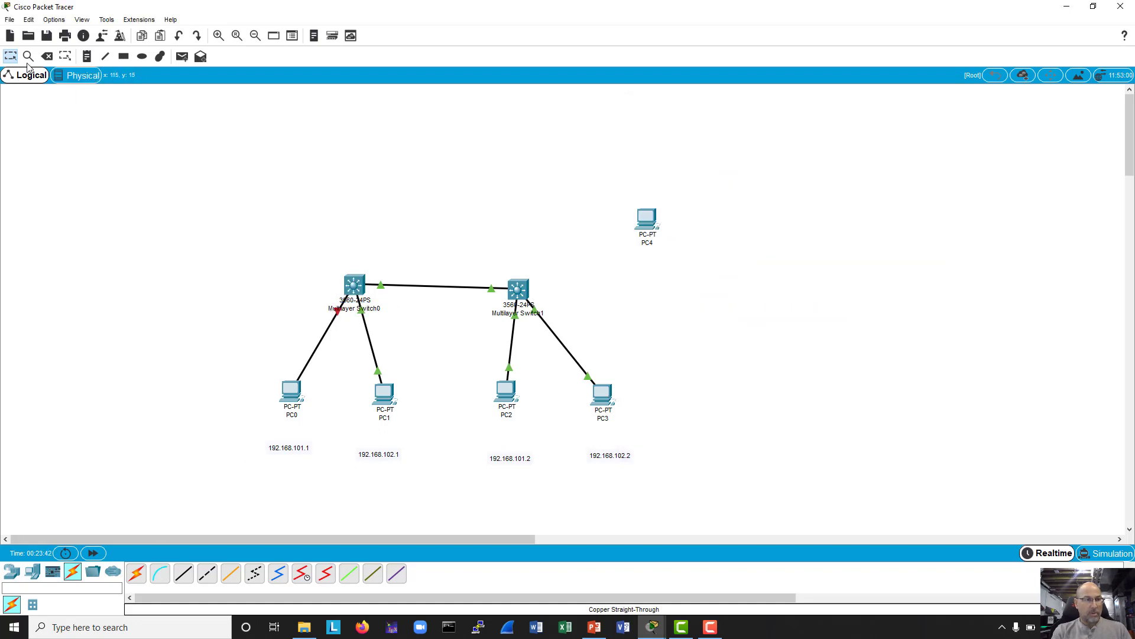
{"action": "left_click", "coordinate": [47, 56]}
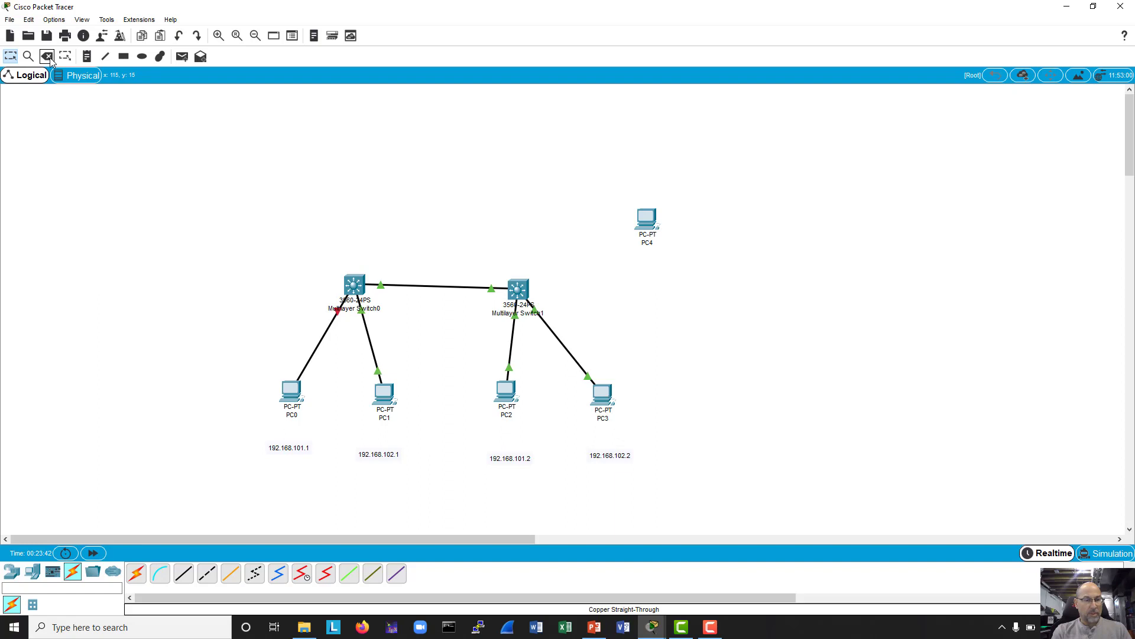
{"action": "left_click", "coordinate": [322, 336]}
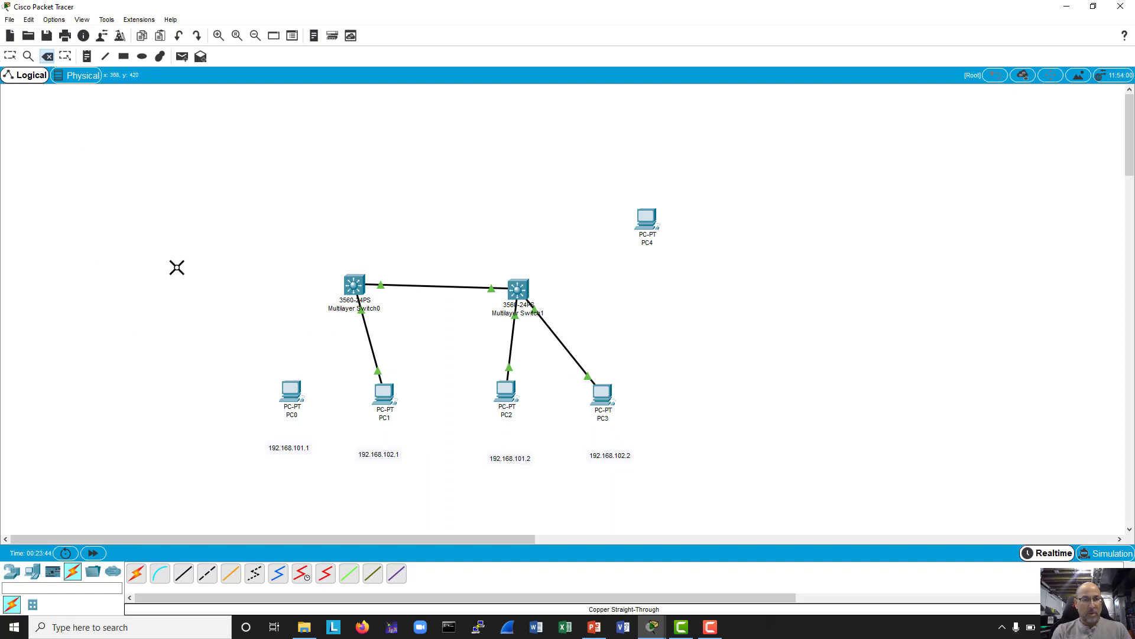
{"action": "left_click", "coordinate": [10, 56]}
- Reconnect PC0 to FastEthernet0/2 of Multilayer Switch0 with a copper straight-through cable
{"action": "left_click", "coordinate": [184, 573]}
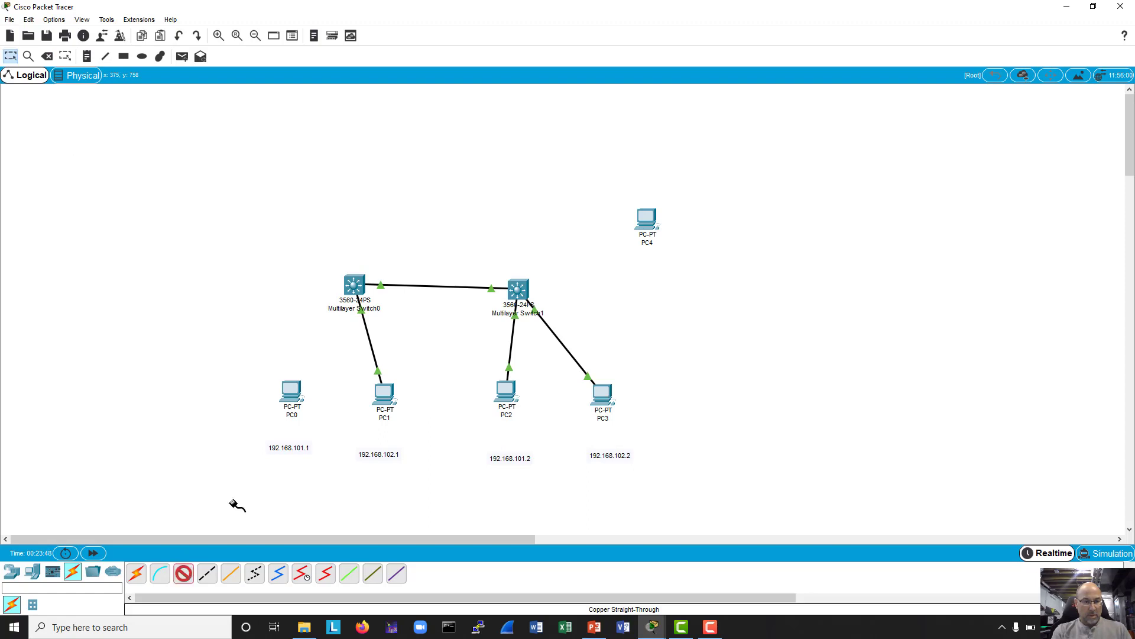
{"action": "left_click", "coordinate": [292, 392]}
{"action": "left_click", "coordinate": [330, 435]}
{"action": "left_click", "coordinate": [357, 285]}
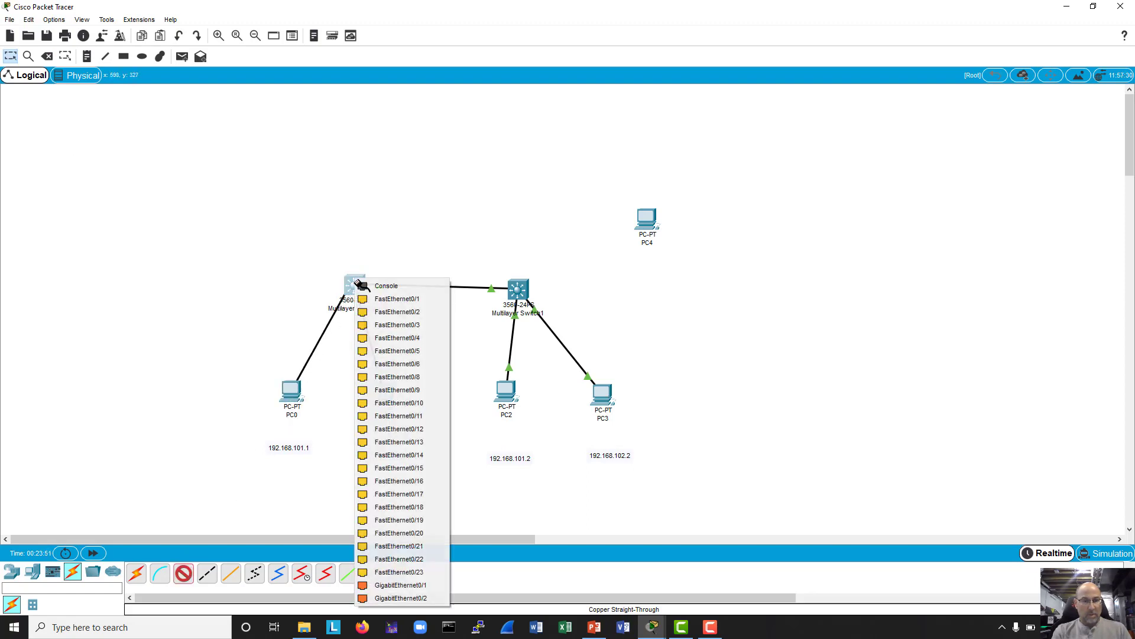
{"action": "left_click", "coordinate": [375, 312]}
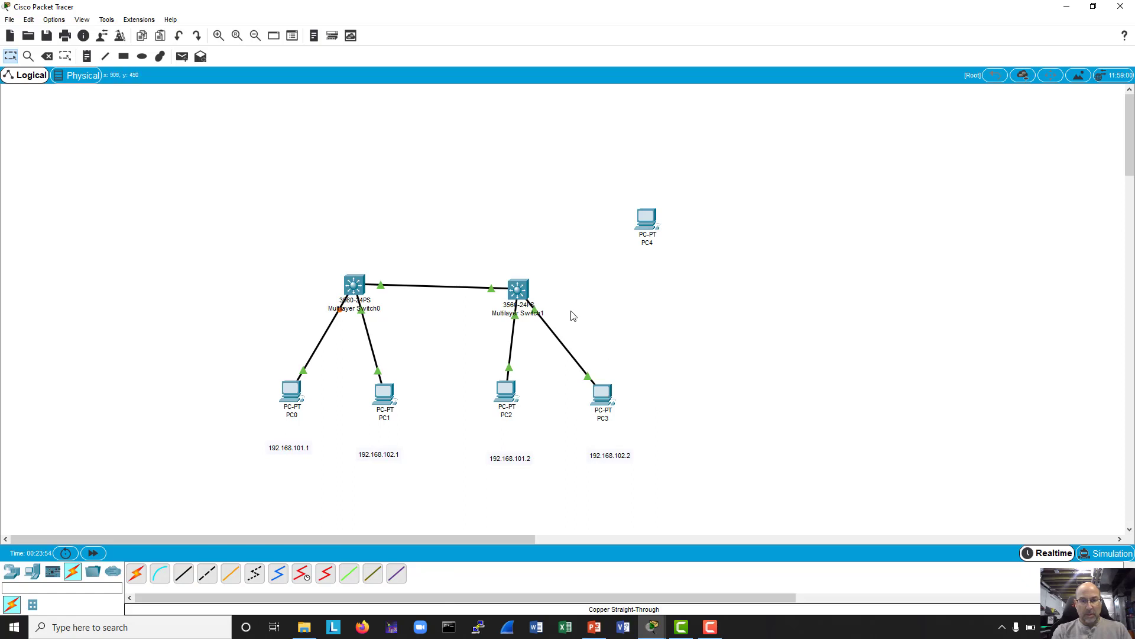
- Open the command line of Multilayer Switch1 in a wider window and decline the initial configuration dialog
{"action": "left_click", "coordinate": [524, 291]}
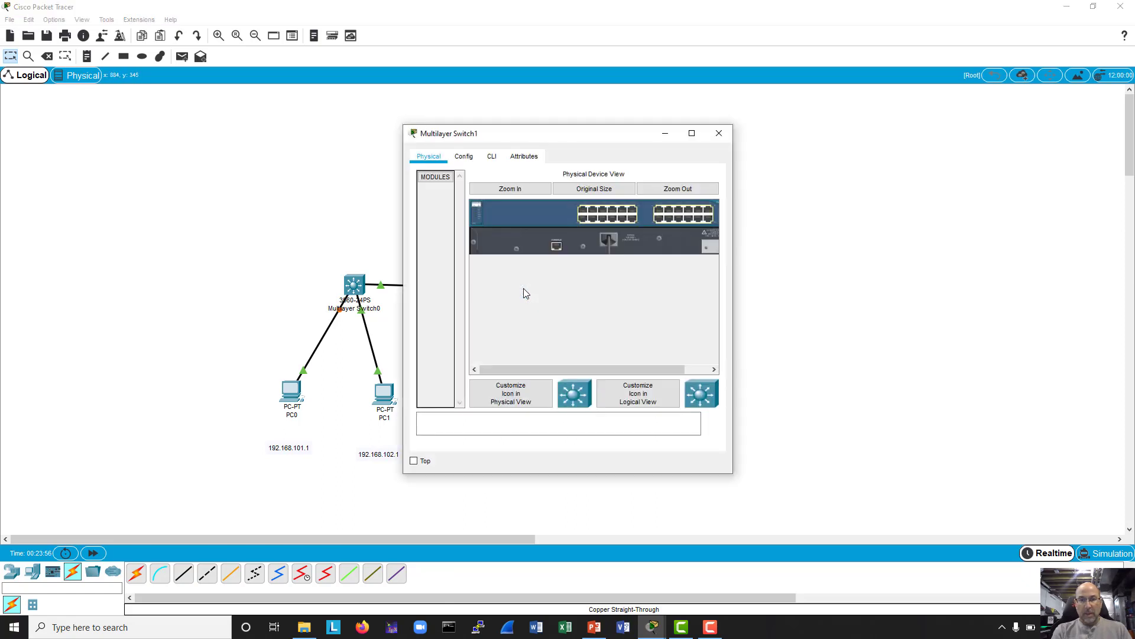
{"action": "left_click_drag", "start_coordinate": [615, 142], "coordinate": [920, 136]}
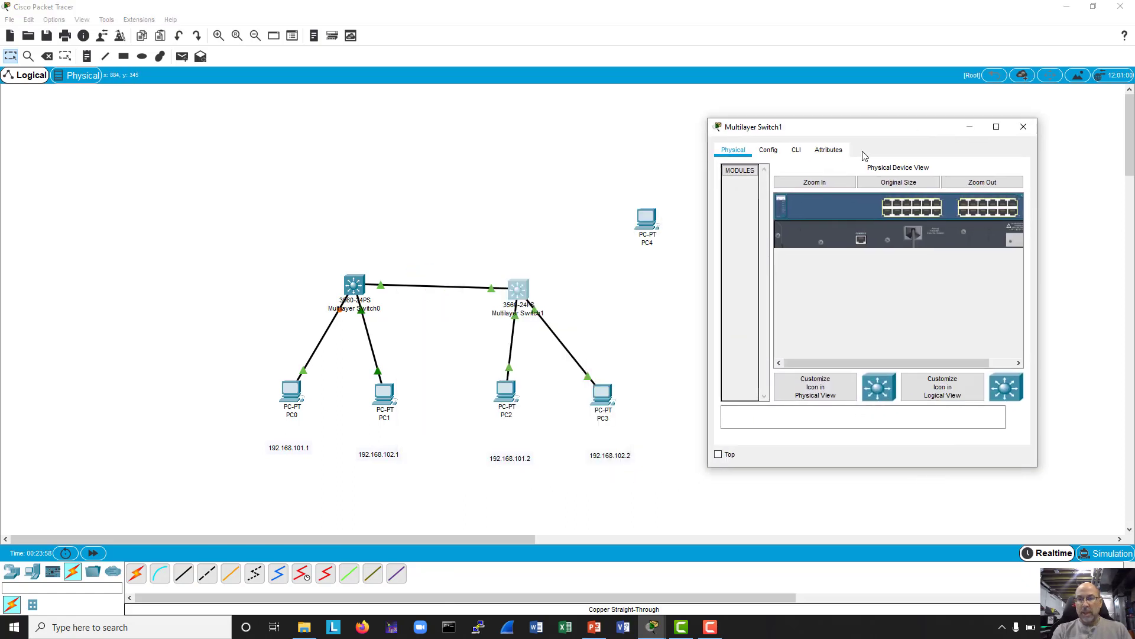
{"action": "left_click", "coordinate": [797, 150]}
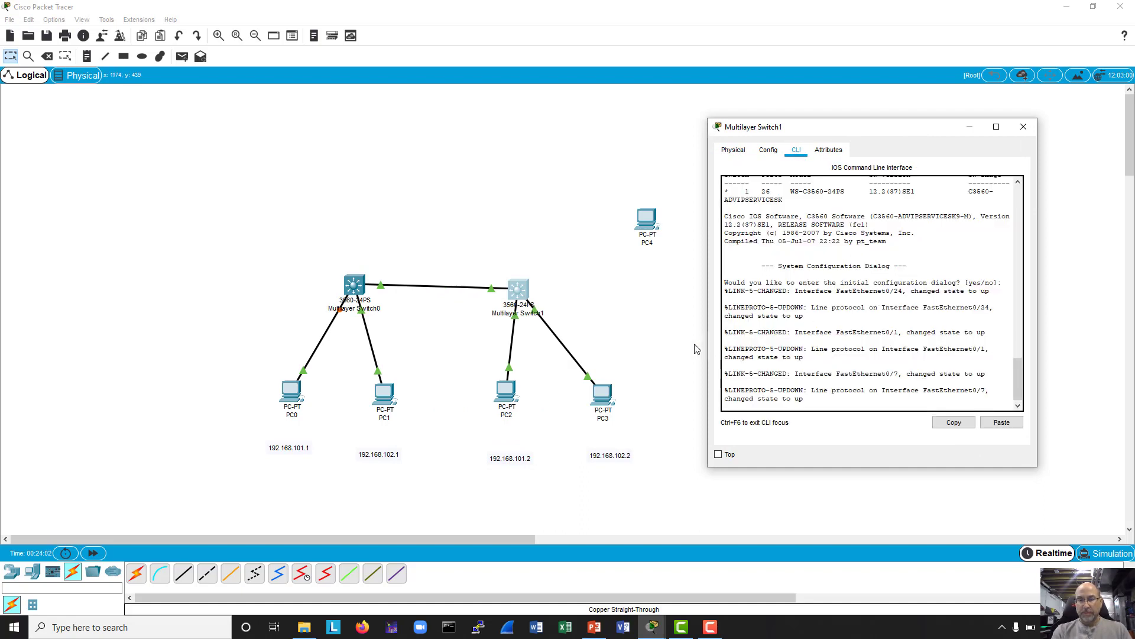
{"action": "left_click_drag", "start_coordinate": [709, 348], "coordinate": [617, 346]}
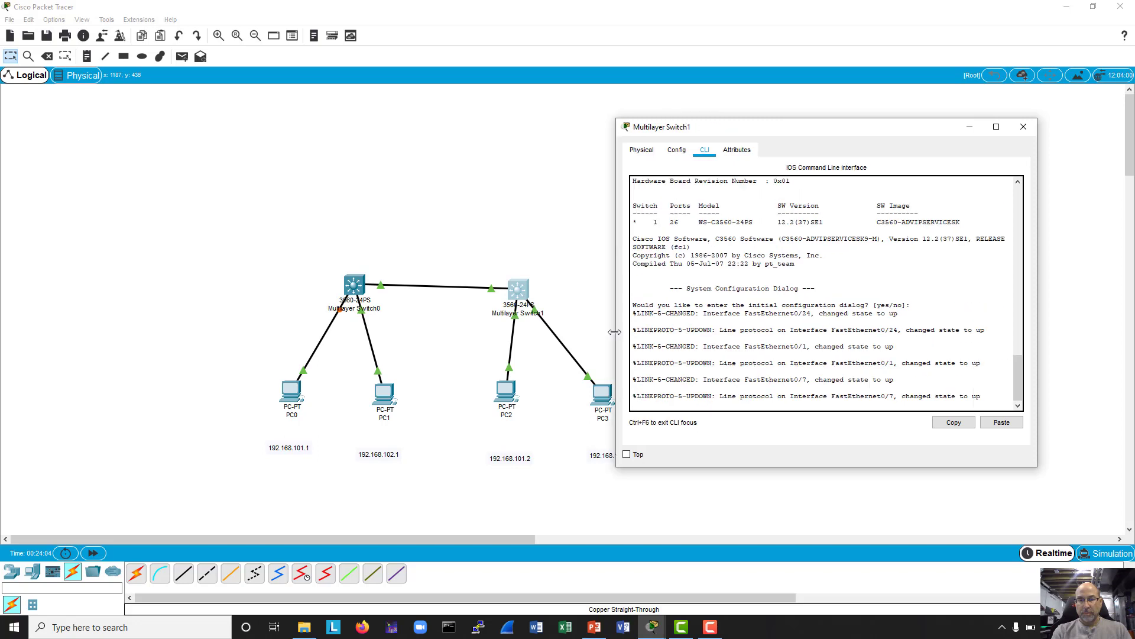
{"action": "key", "text": "Return"}
{"action": "key", "text": "Return"}
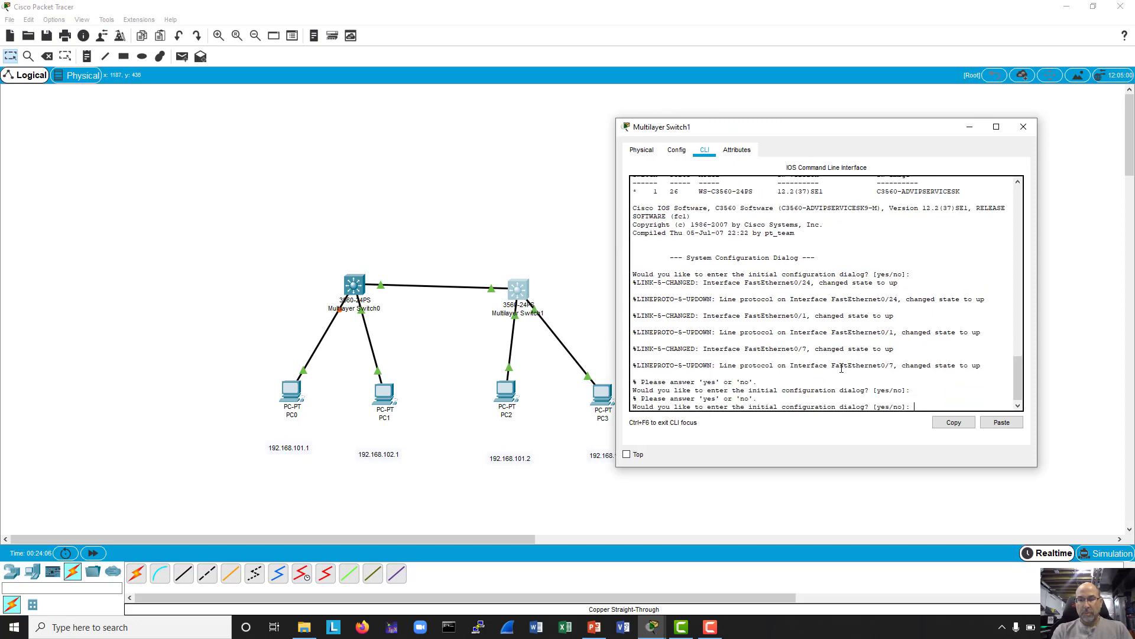
{"action": "type", "text": "n"}
{"action": "key", "text": "Return"}
{"action": "key", "text": "Return"}
{"action": "key", "text": "Return"}
- Enter privileged mode and global configuration mode on Multilayer Switch1 with ena and conf t
{"action": "type", "text": "e"}
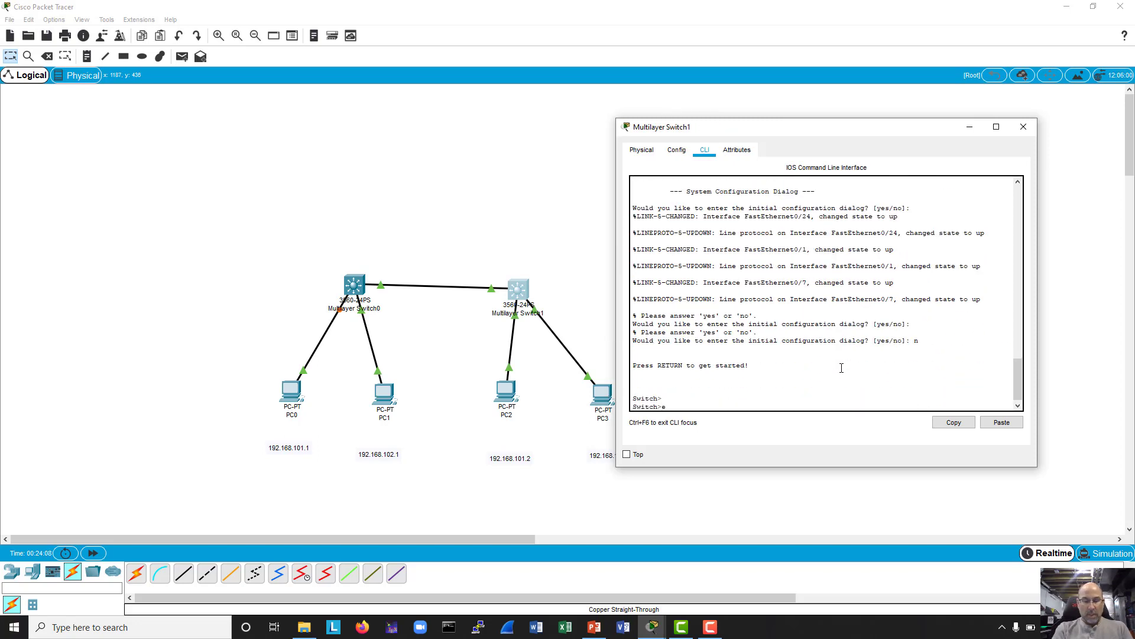
{"action": "type", "text": "na"}
{"action": "key", "text": "Return"}
{"action": "key", "text": "Return"}
{"action": "type", "text": "conf t"}
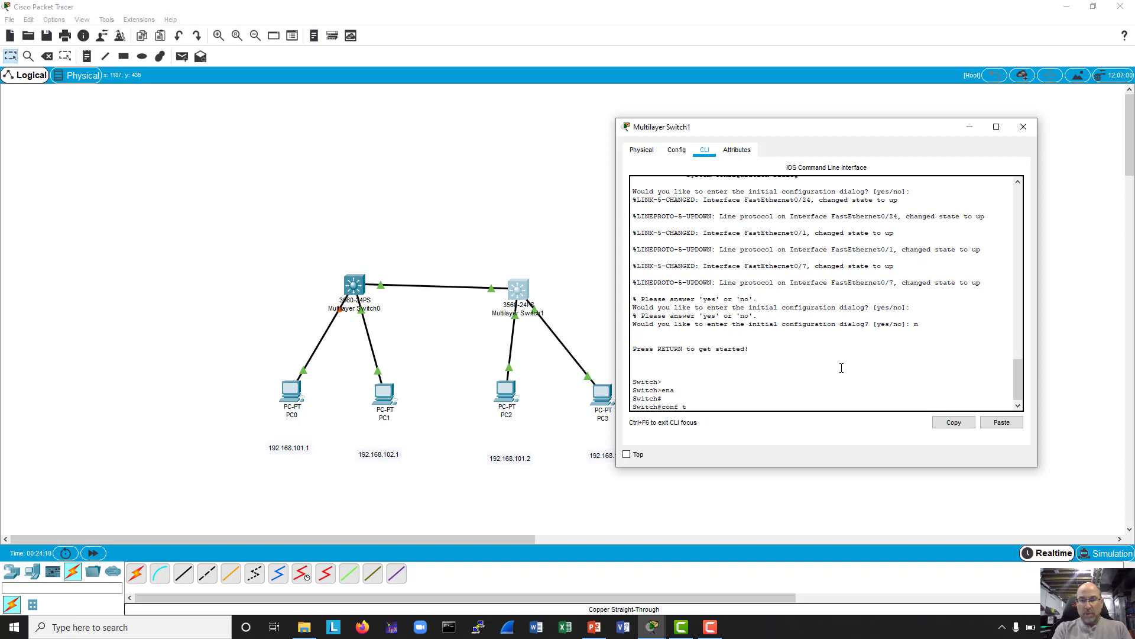
{"action": "key", "text": "Return"}
- Assign interface range f0/1-6 of Multilayer Switch1 to access VLAN 101
{"action": "type", "text": "int"}
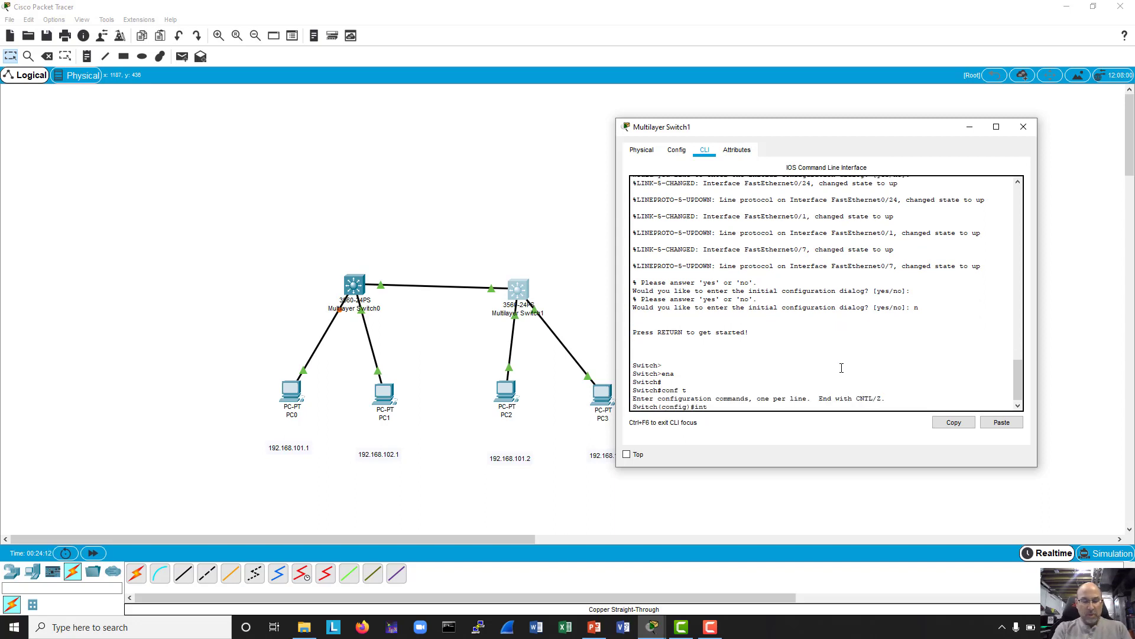
{"action": "type", "text": " range f0/1-6"}
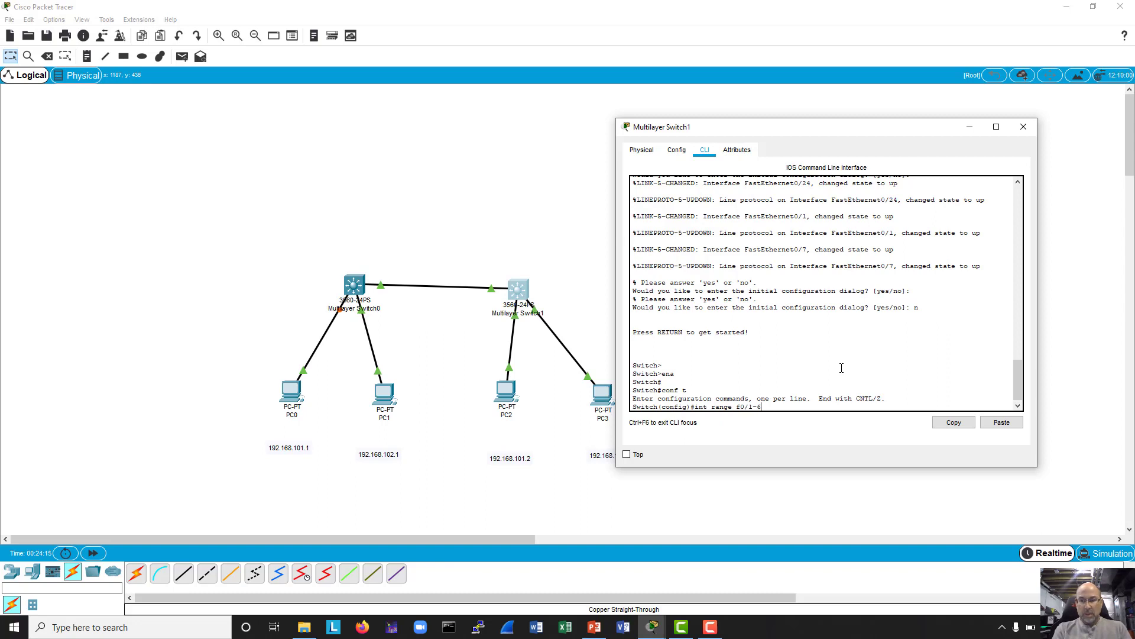
{"action": "key", "text": "Return"}
{"action": "type", "text": "sw"}
{"action": "key", "text": "Tab"}
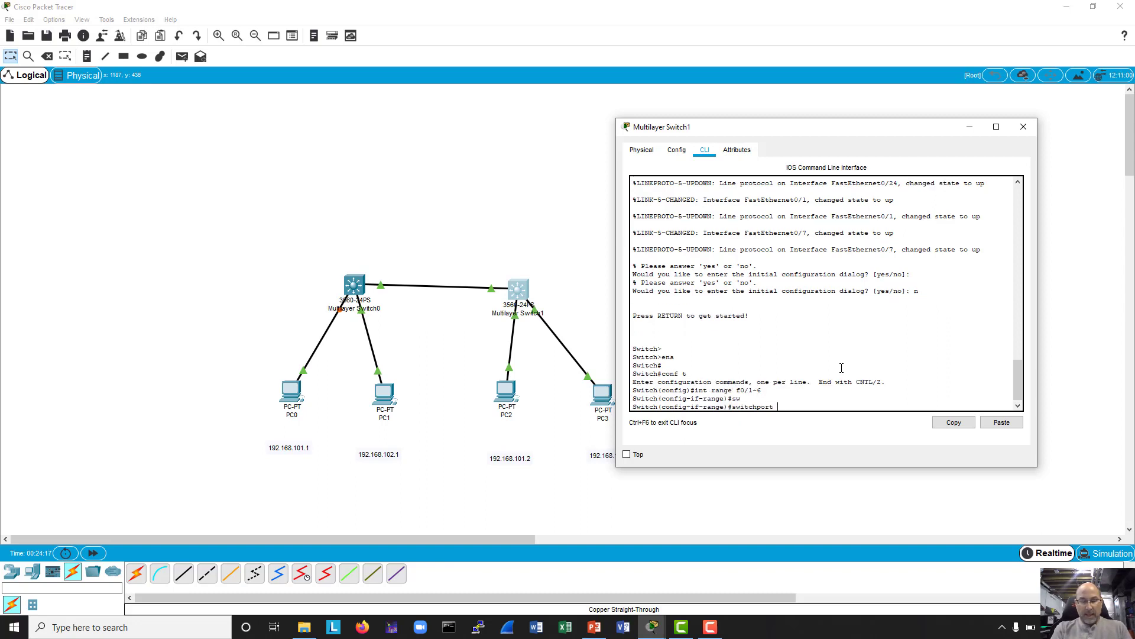
{"action": "type", "text": "access"}
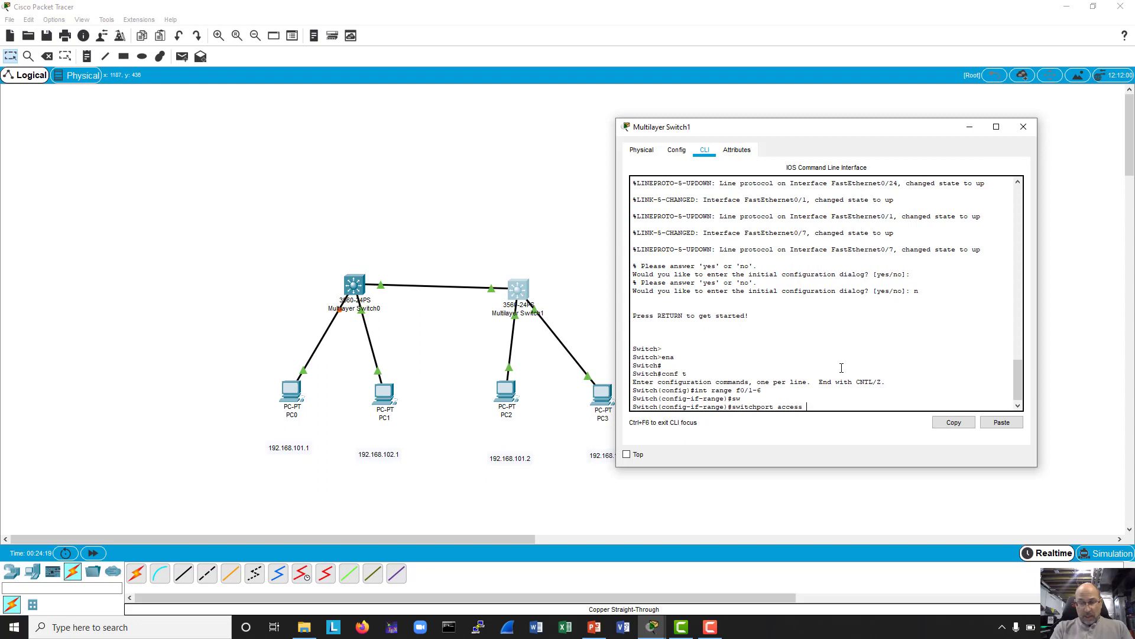
{"action": "type", "text": "101"}
{"action": "key", "text": "Return"}
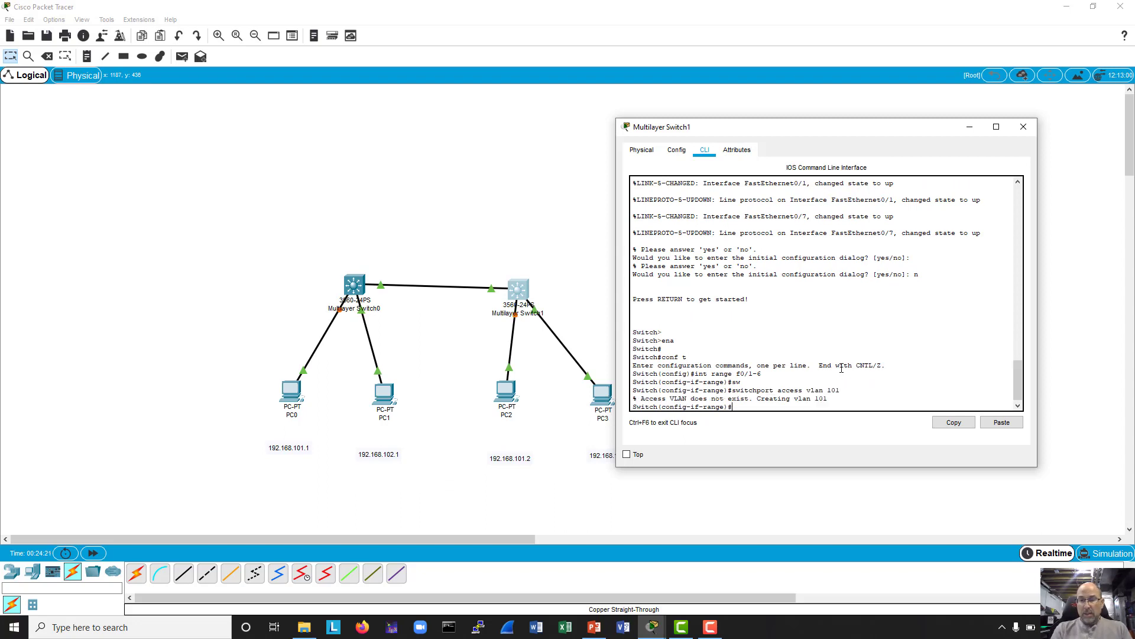
- Assign interface range f0/7-12 of Multilayer Switch1 to access VLAN 102
{"action": "key", "text": "Up"}
{"action": "key", "text": "Up"}
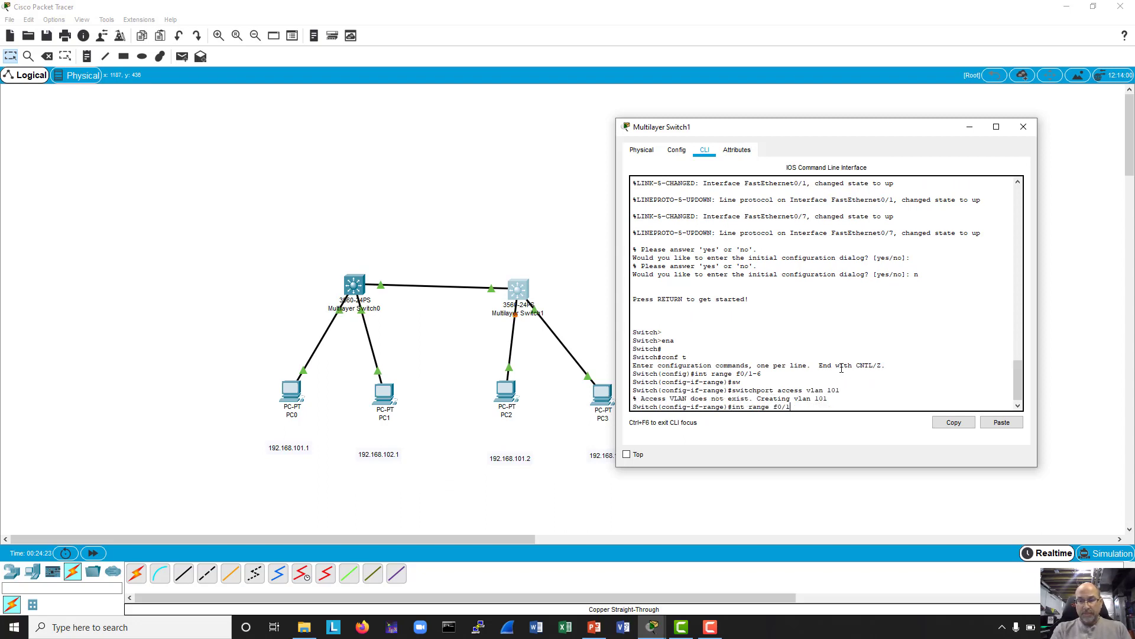
{"action": "key", "text": "BackSpace"}
{"action": "type", "text": "7-12"}
{"action": "key", "text": "Return"}
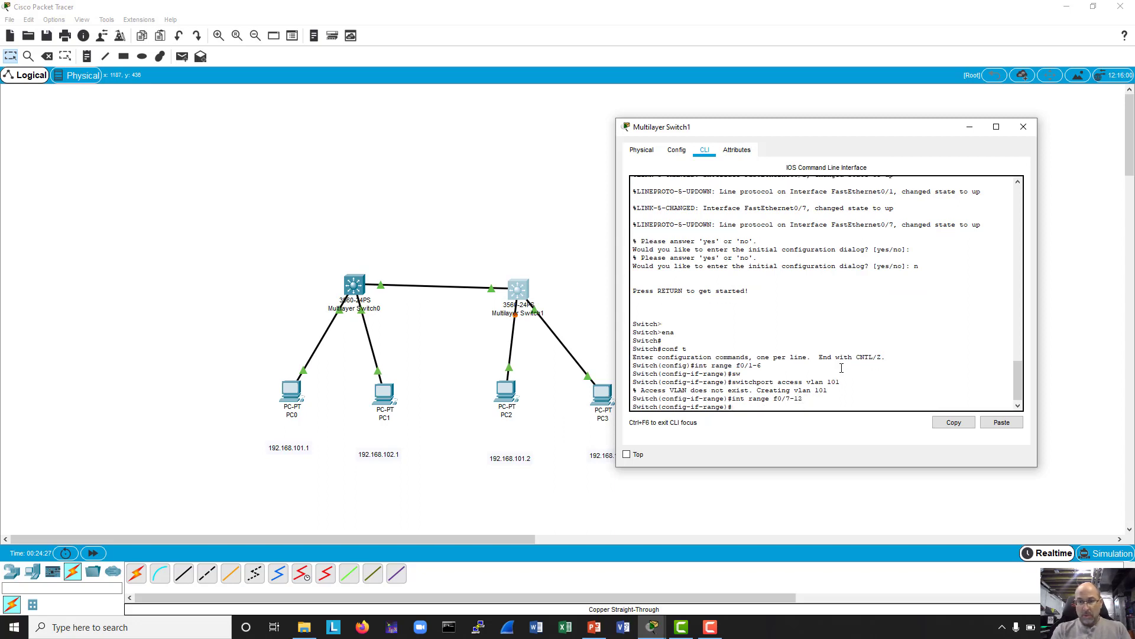
{"action": "key", "text": "Up"}
{"action": "key", "text": "Up"}
{"action": "key", "text": "BackSpace"}
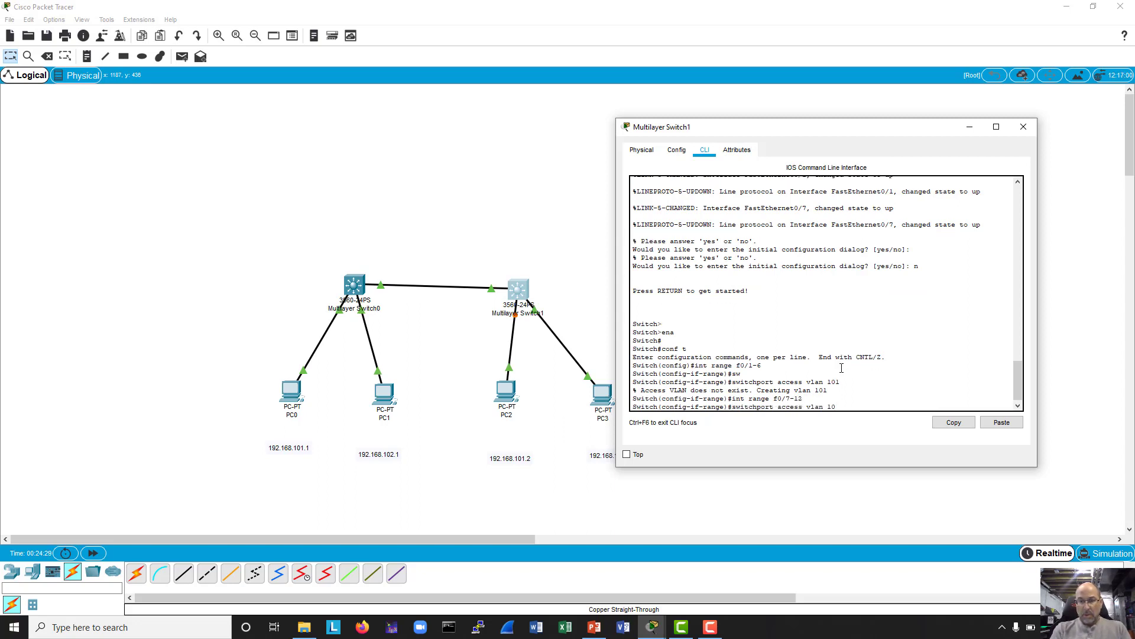
{"action": "type", "text": "2"}
{"action": "key", "text": "Return"}
{"action": "key", "text": "Return"}
{"action": "key", "text": "Return"}
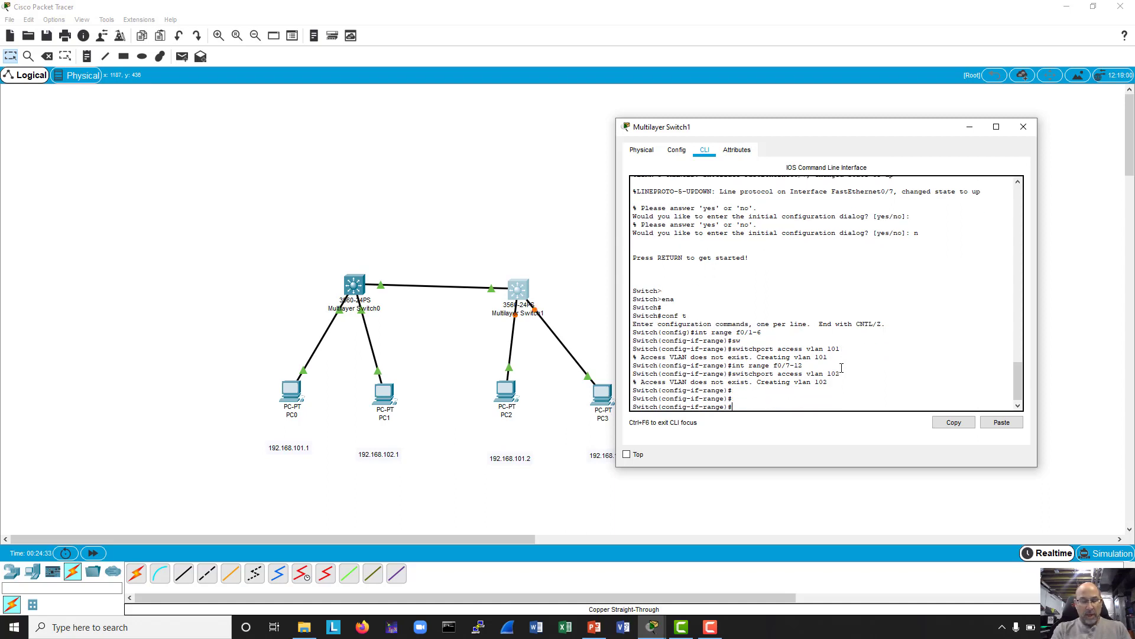
- Leave the interface range and assign IP address 10.0.0.2 with mask 255.0.0.0 to the VLAN 1 interface of Multilayer Switch1
{"action": "type", "text": "exit"}
{"action": "key", "text": "Return"}
{"action": "type", "text": "int "}
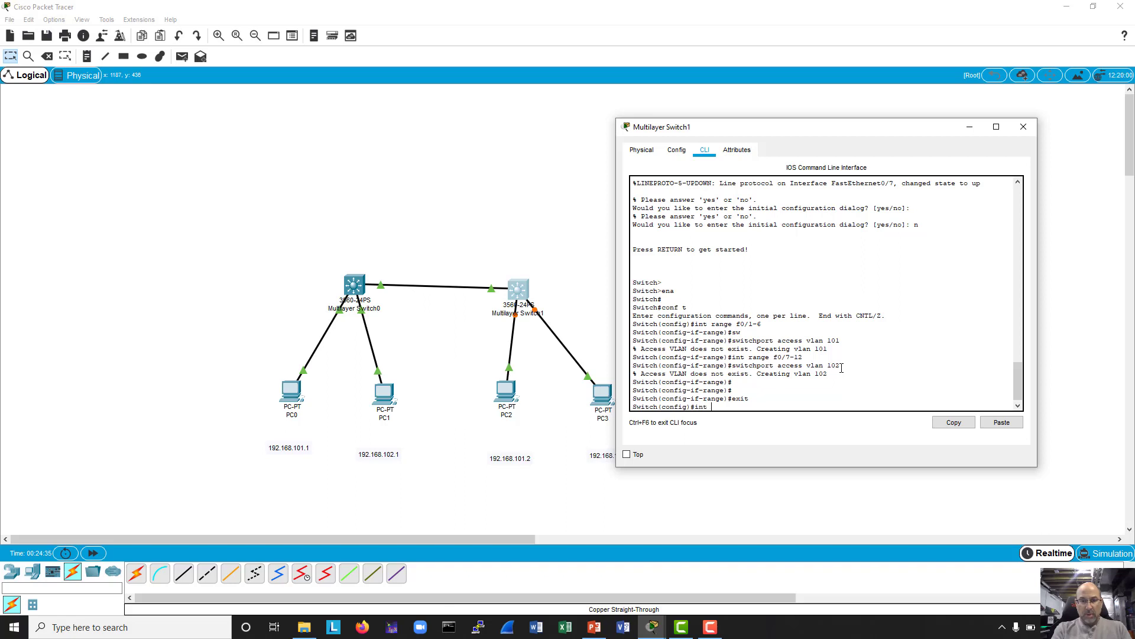
{"action": "type", "text": "vlan 1"}
{"action": "key", "text": "Return"}
{"action": "type", "text": "ip addr 10.0.0.2"}
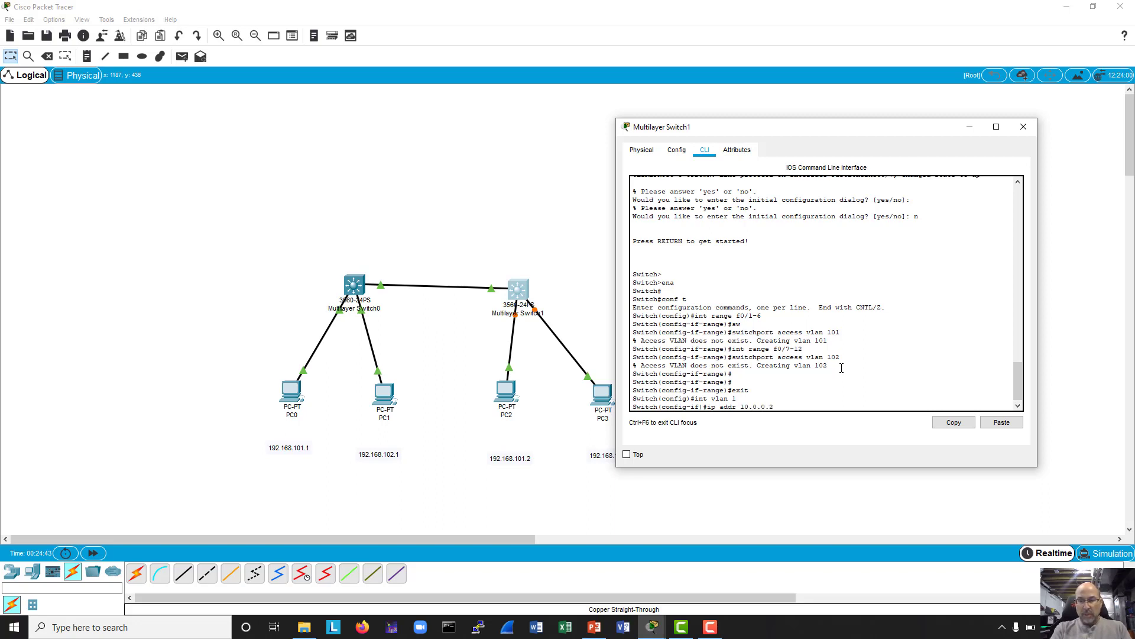
{"action": "type", "text": " 255"}
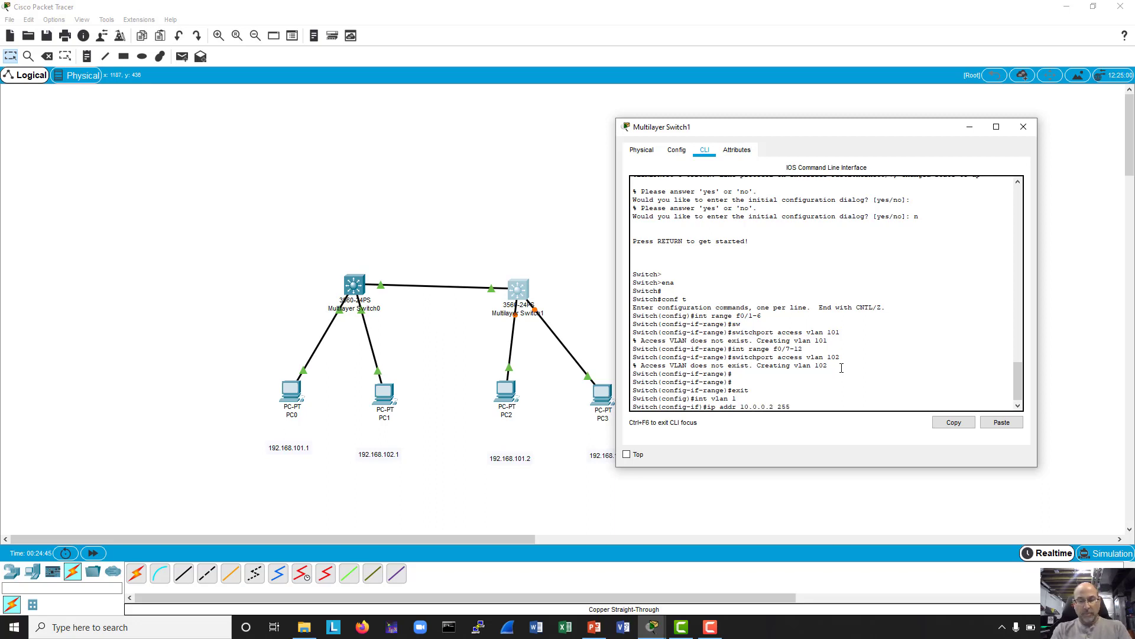
{"action": "type", "text": ".0.0.0"}
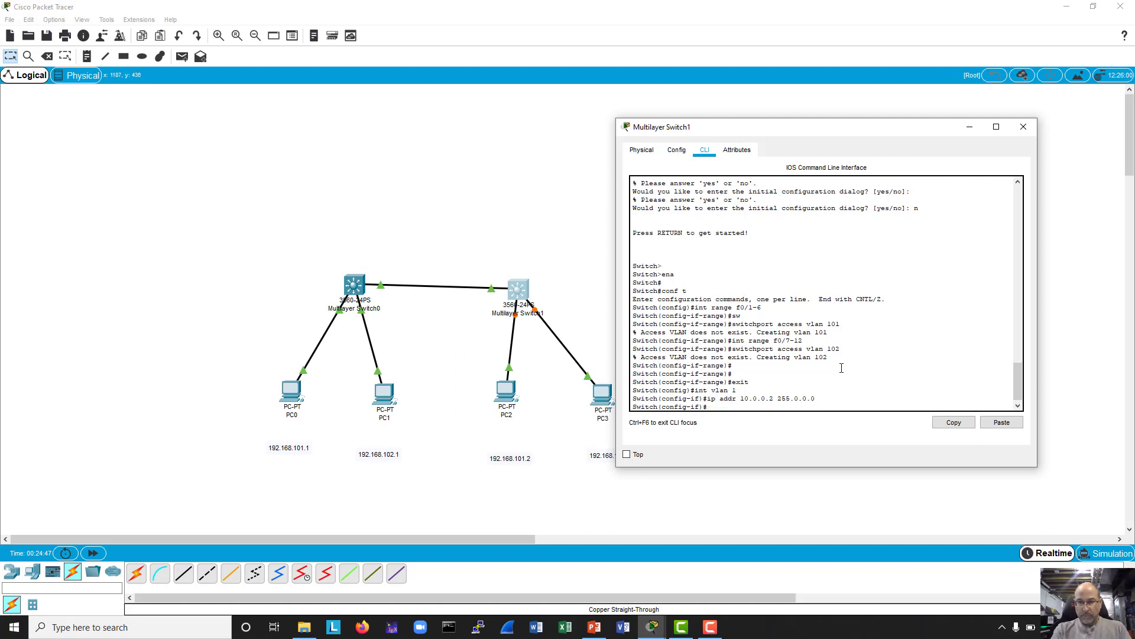
{"action": "key", "text": "Return"}
- Enable the VLAN 1 interface of Multilayer Switch1 with no shut
{"action": "type", "text": "no shut"}
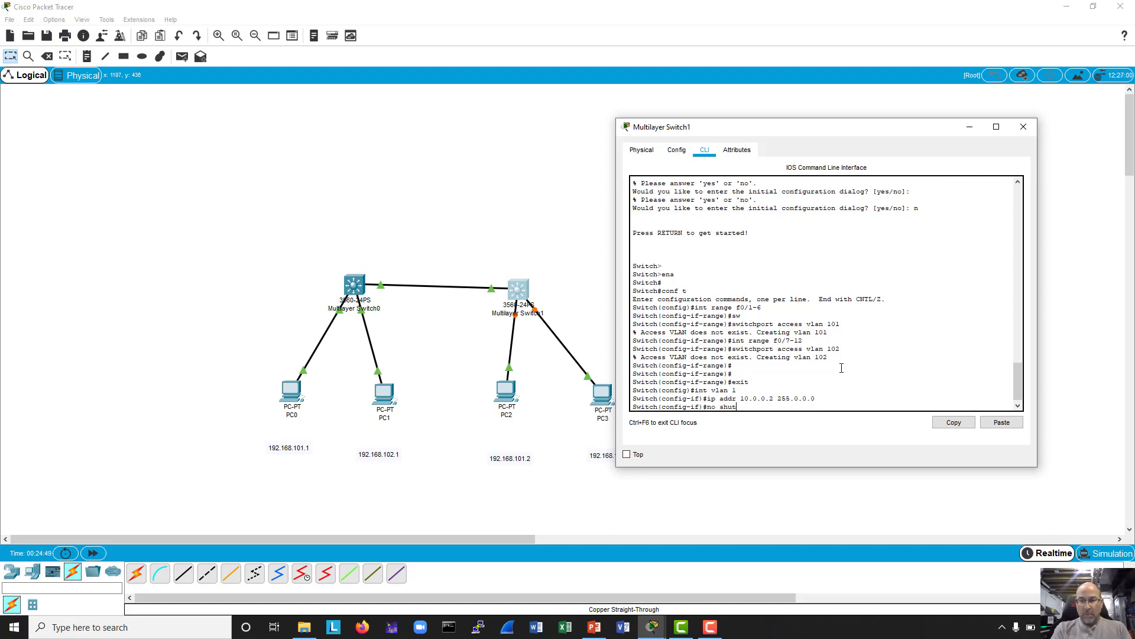
{"action": "key", "text": "Return"}
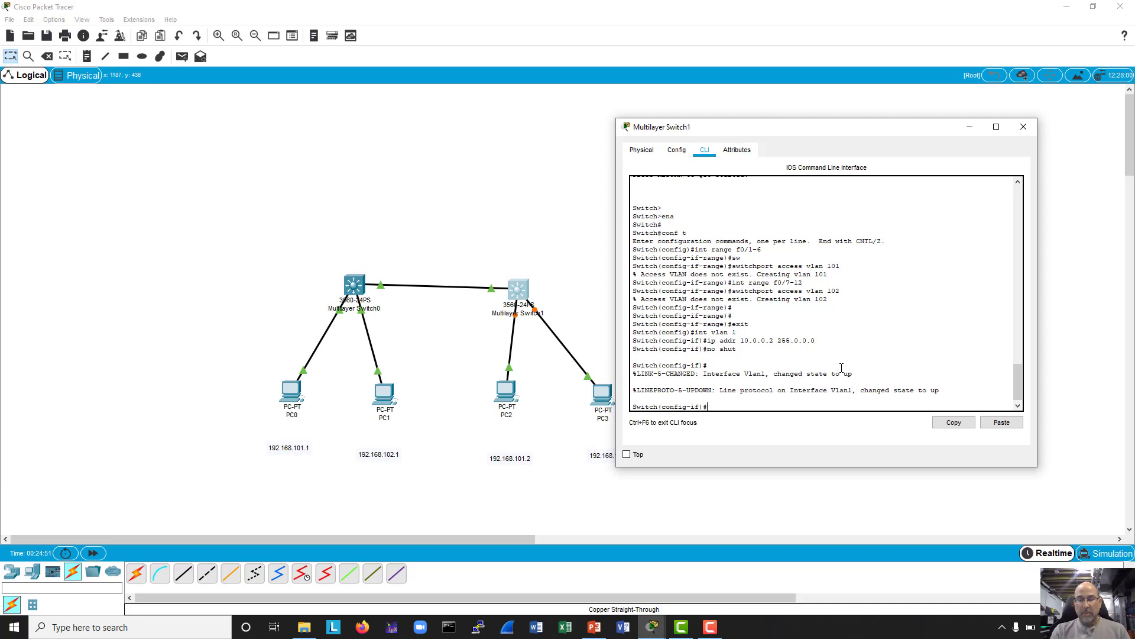
{"action": "key", "text": "Return"}
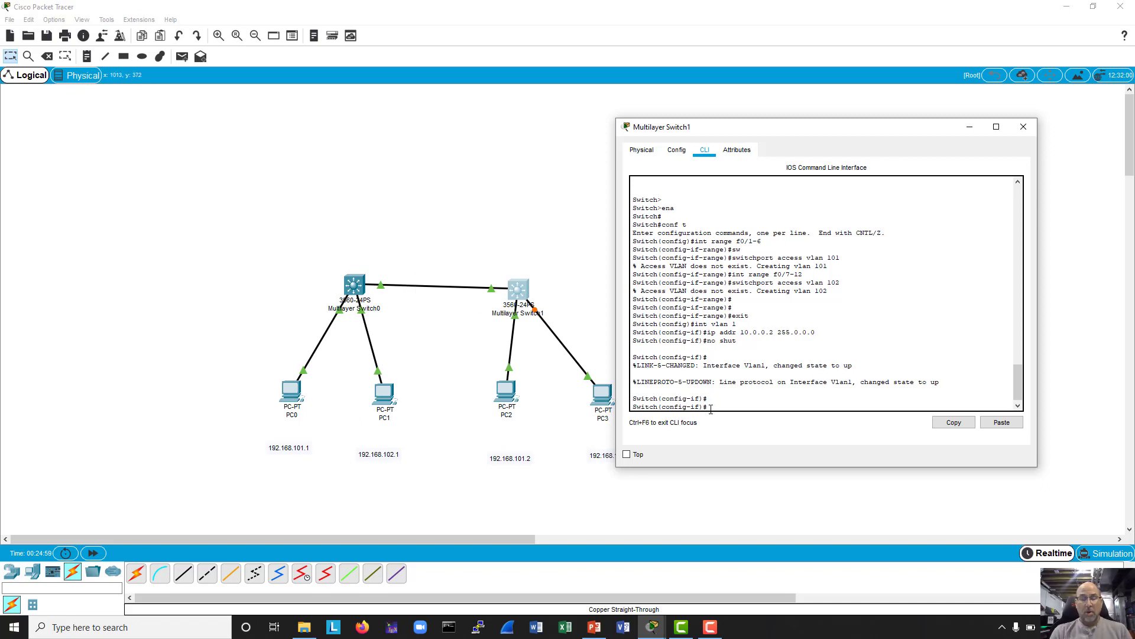
- Set the trunk encapsulation of interface f0/24 on Multilayer Switch1 to dot1q
{"action": "type", "text": "int f0/"}
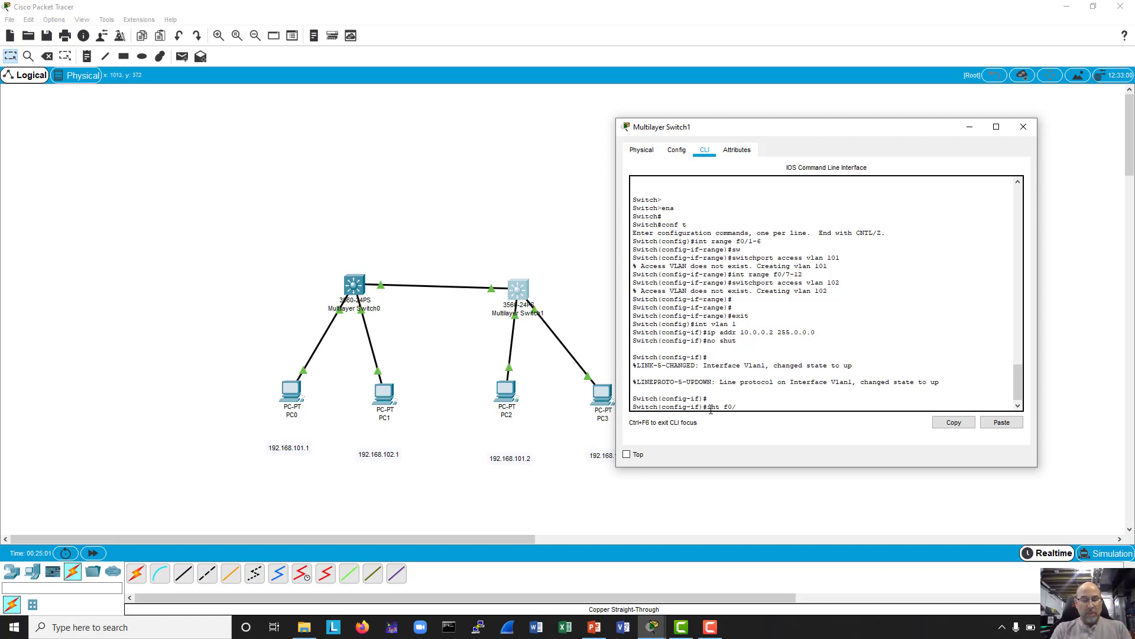
{"action": "type", "text": "24"}
{"action": "key", "text": "Return"}
{"action": "key", "text": "Return"}
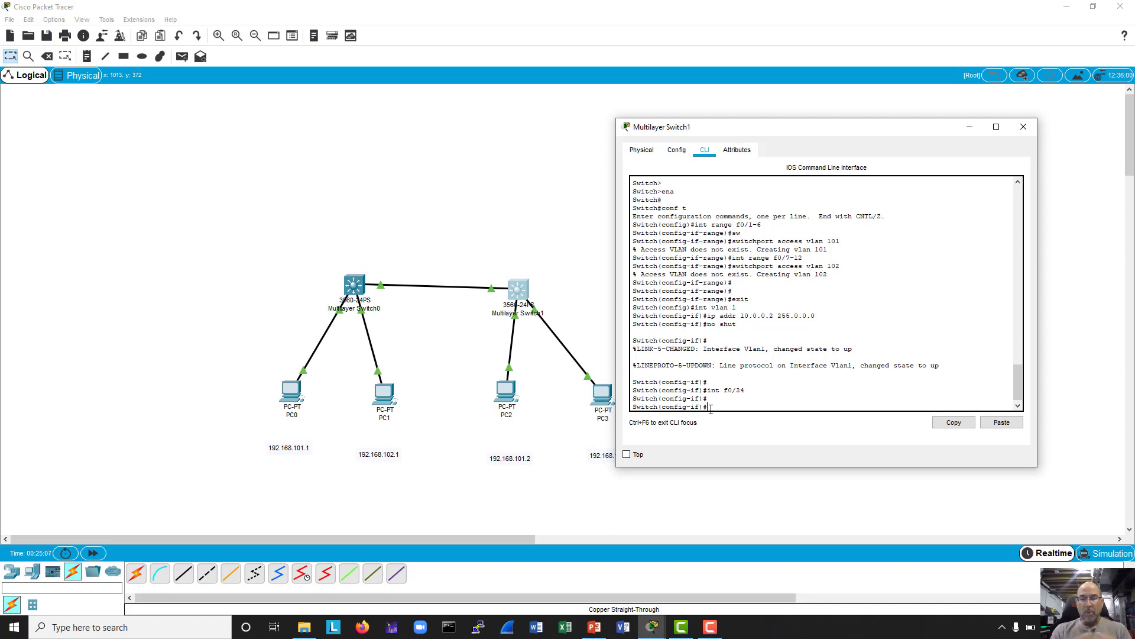
{"action": "type", "text": "sw"}
{"action": "key", "text": "Tab"}
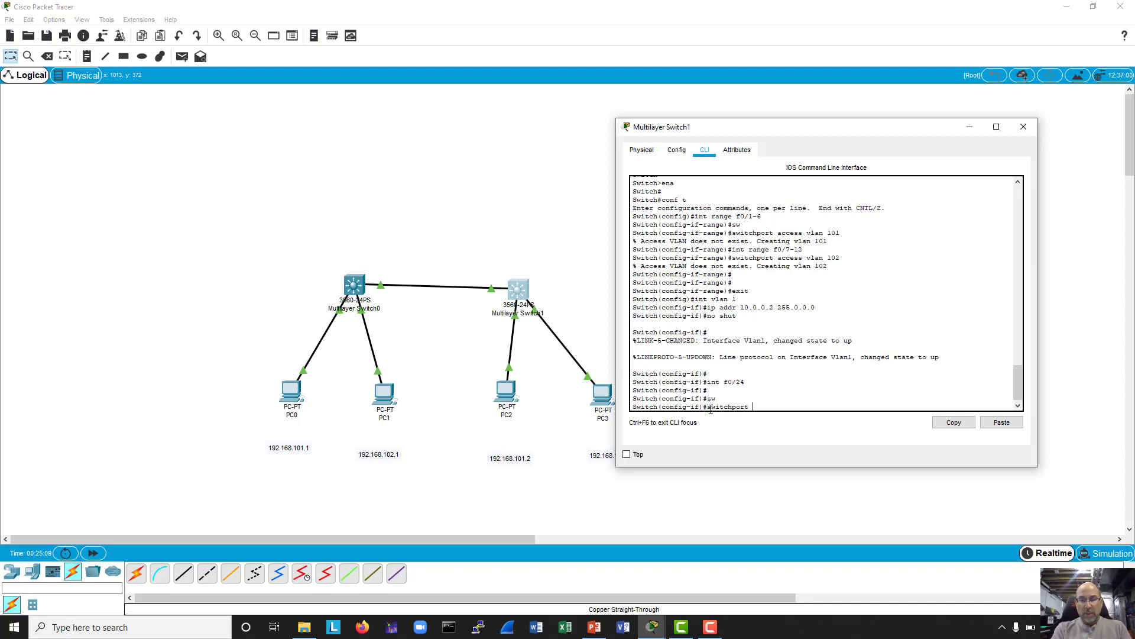
{"action": "type", "text": "trunk en"}
{"action": "type", "text": "c"}
{"action": "key", "text": "Tab"}
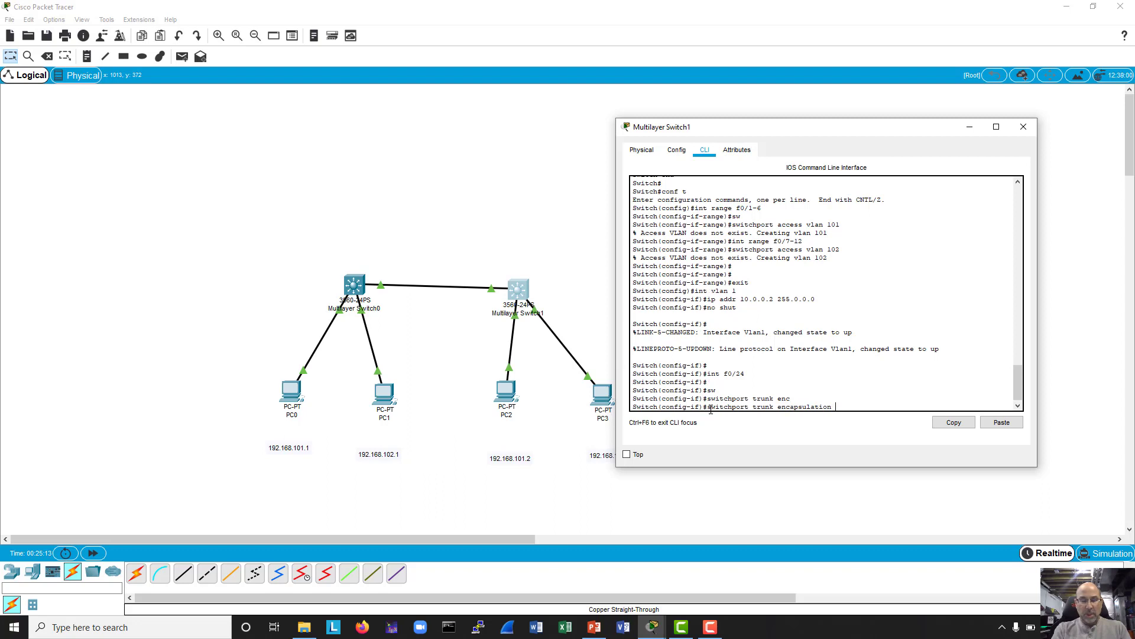
{"action": "type", "text": "dot1q"}
{"action": "key", "text": "Return"}
{"action": "key", "text": "Return"}
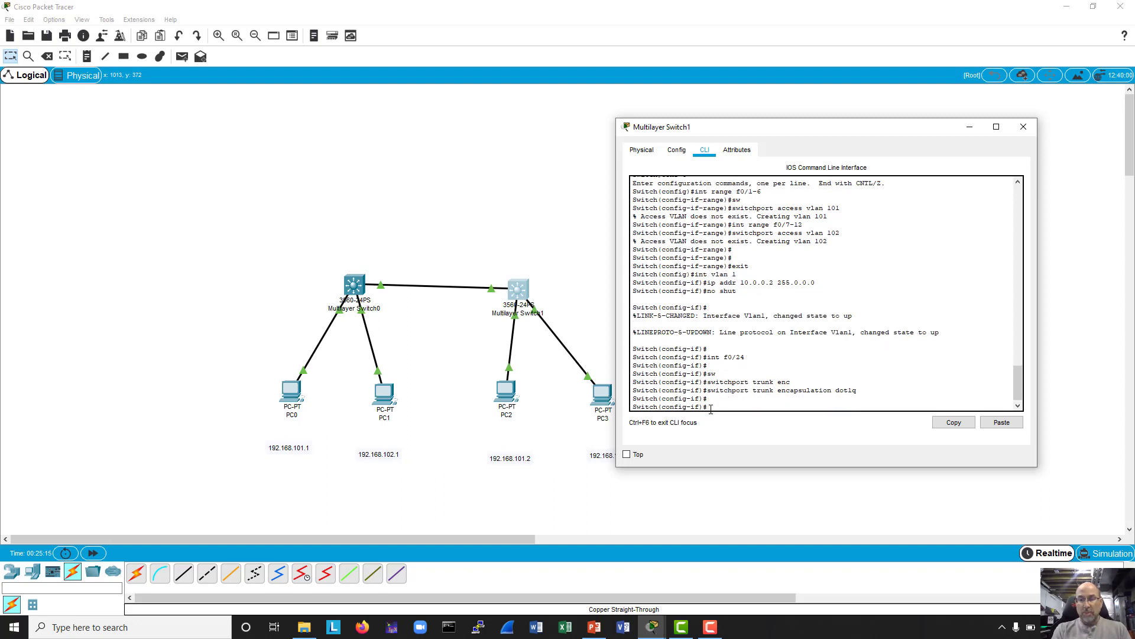
- Put interface f0/24 of Multilayer Switch1 into trunk mode with switchport mode trunk
{"action": "type", "text": "sw"}
{"action": "key", "text": "Tab"}
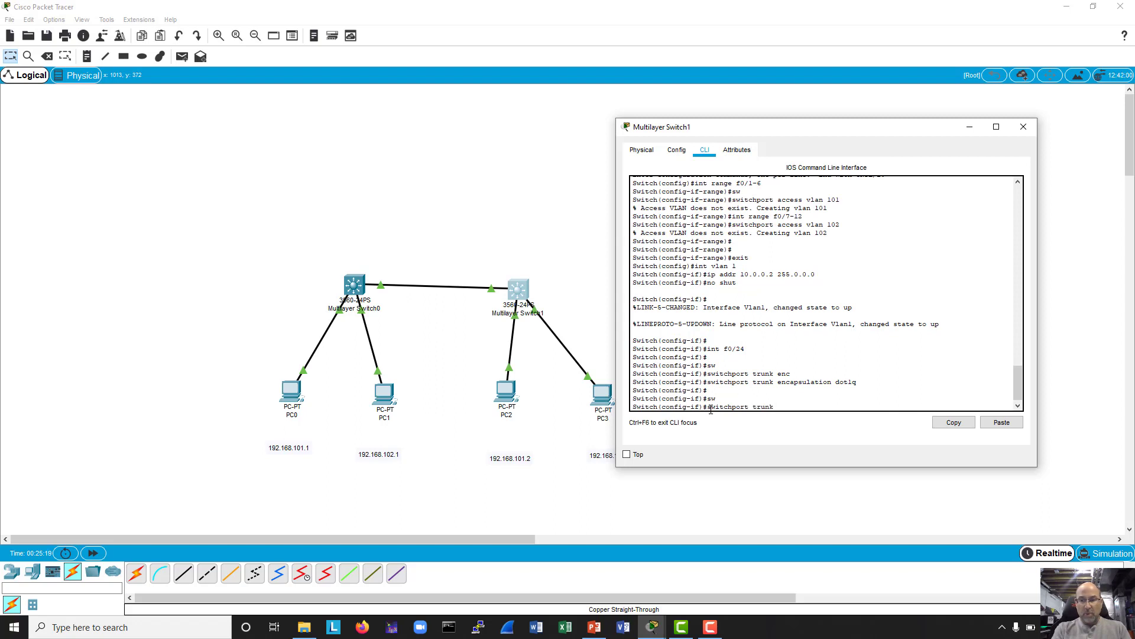
{"action": "key", "text": "BackSpace"}
{"action": "key", "text": "BackSpace"}
{"action": "key", "text": "BackSpace"}
{"action": "type", "text": "mo"}
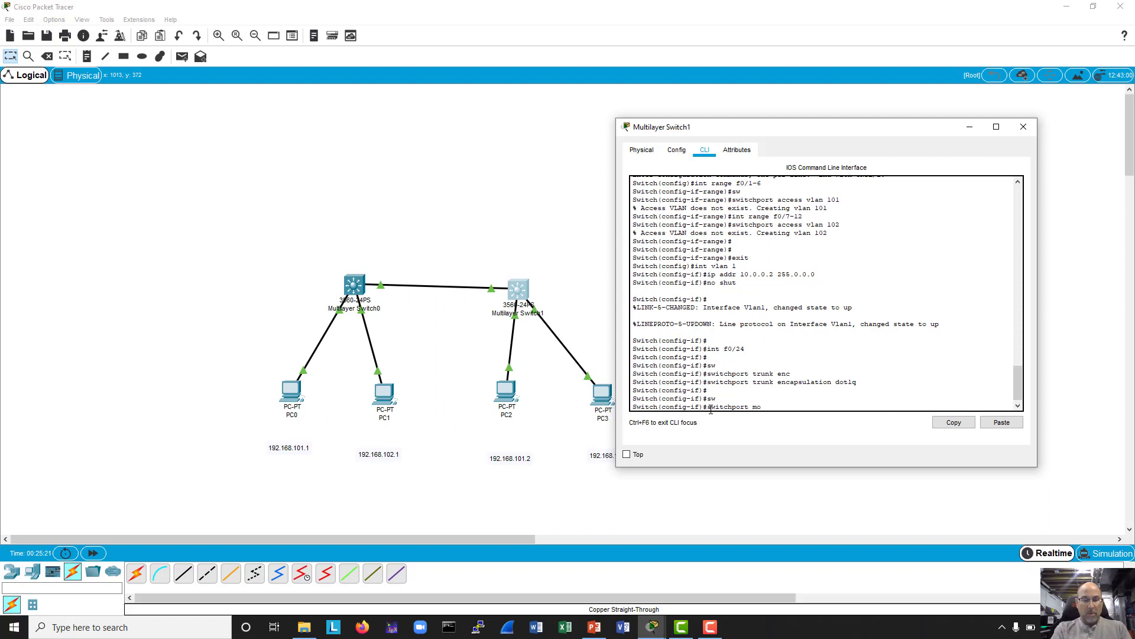
{"action": "type", "text": "re trunk"}
{"action": "key", "text": "Return"}
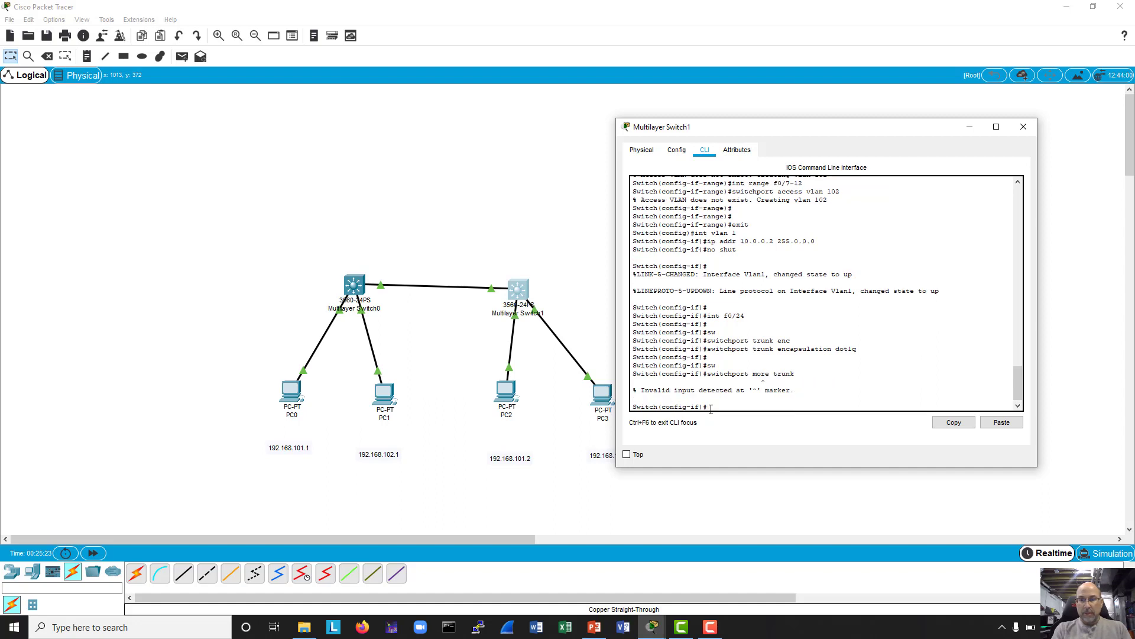
{"action": "key", "text": "Up"}
{"action": "key", "text": "Left"}
{"action": "key", "text": "Left"}
{"action": "key", "text": "Left"}
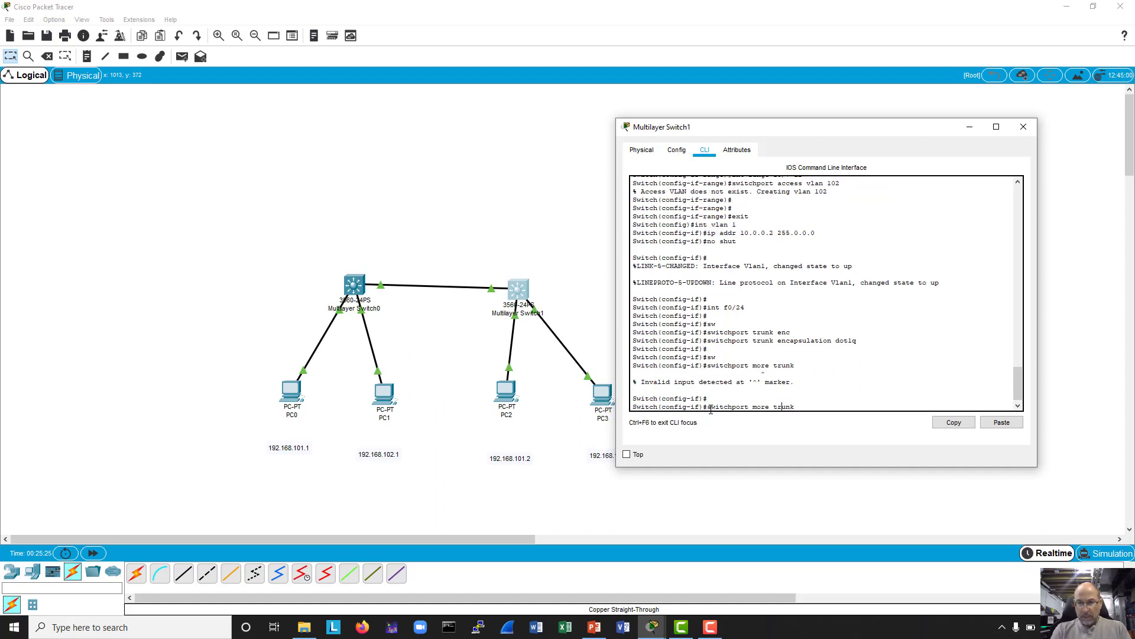
{"action": "key", "text": "Left"}
{"action": "key", "text": "Left"}
{"action": "key", "text": "Left"}
{"action": "key", "text": "Left"}
{"action": "key", "text": "BackSpace"}
{"action": "type", "text": "d"}
{"action": "key", "text": "Return"}
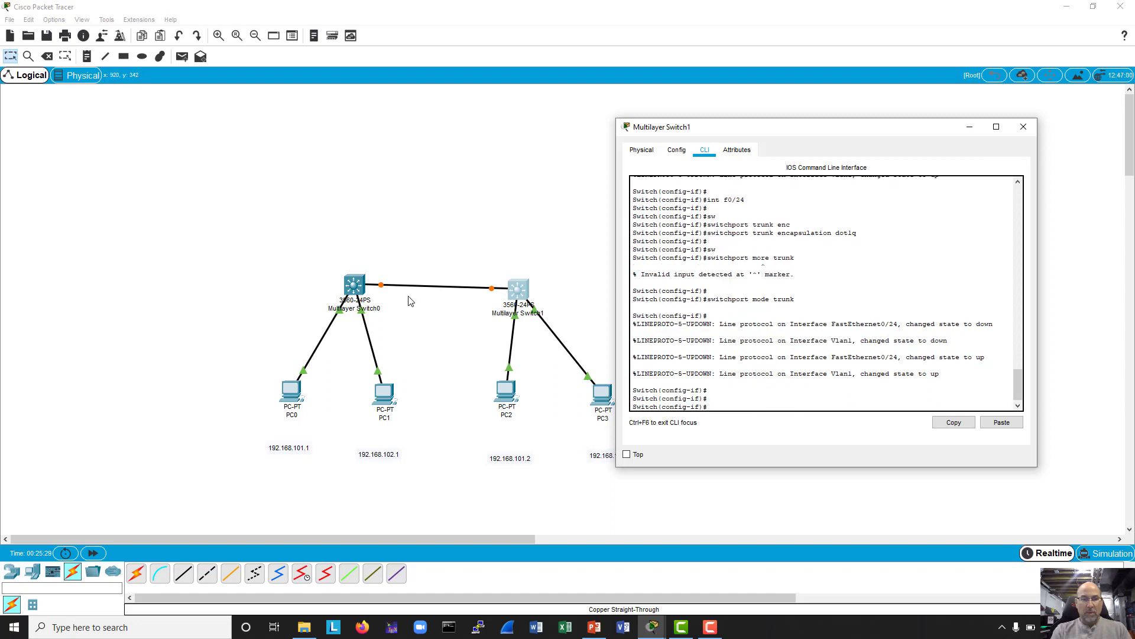
- Bring up the command line of Multilayer Switch0 and enter global configuration mode
{"action": "left_click", "coordinate": [391, 295]}
{"action": "left_click", "coordinate": [353, 286]}
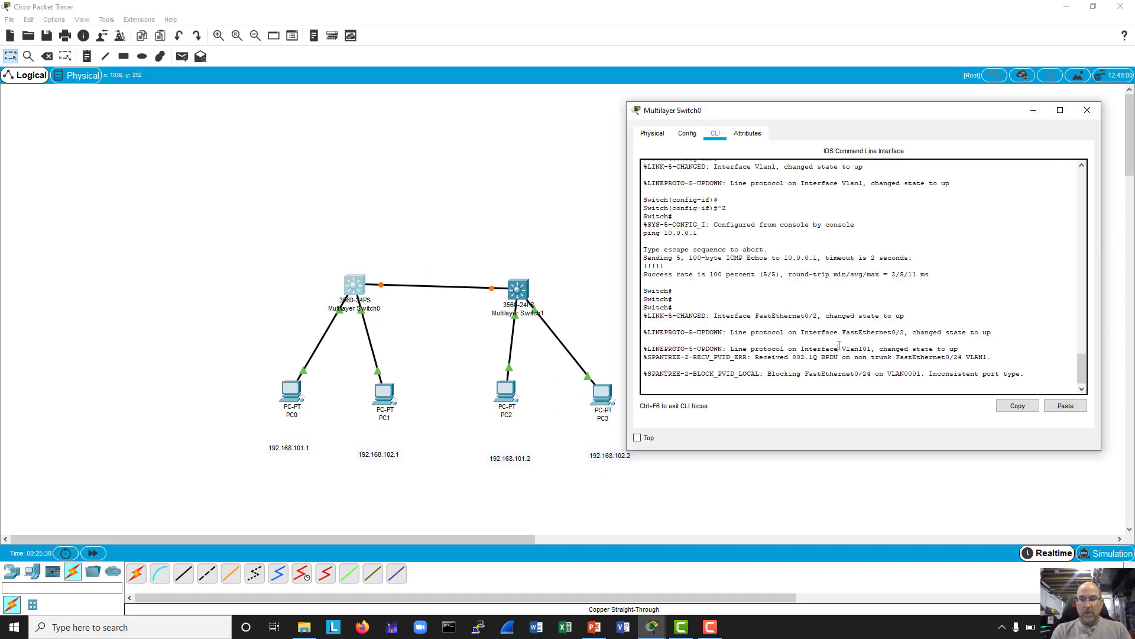
{"action": "key", "text": "Return"}
{"action": "key", "text": "Return"}
{"action": "key", "text": "Return"}
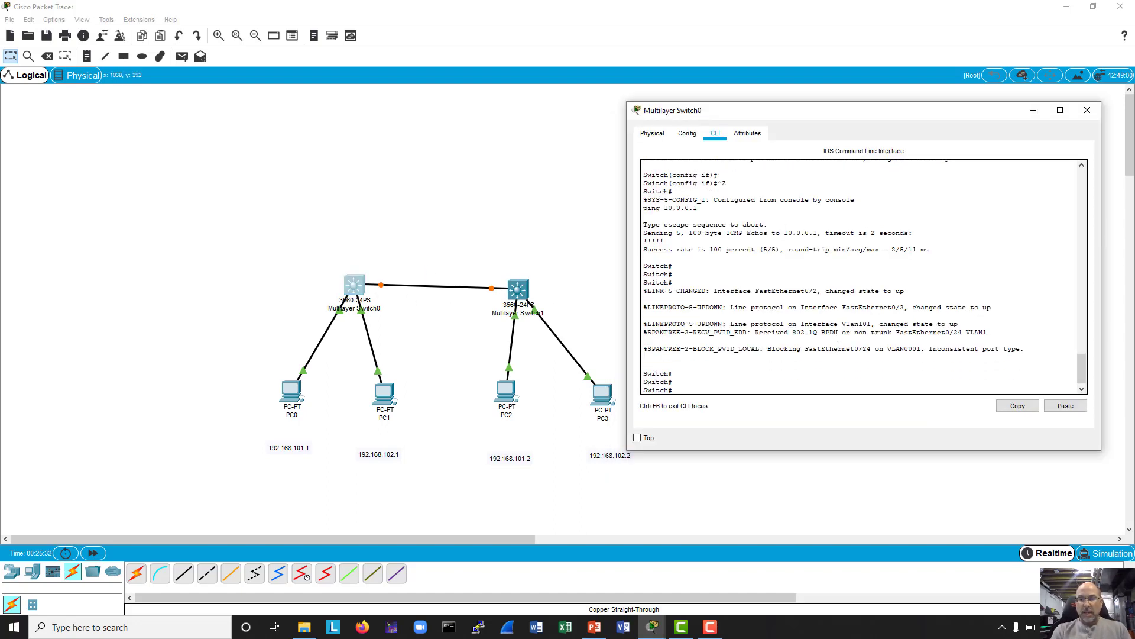
{"action": "left_click_drag", "start_coordinate": [819, 380], "coordinate": [807, 389]}
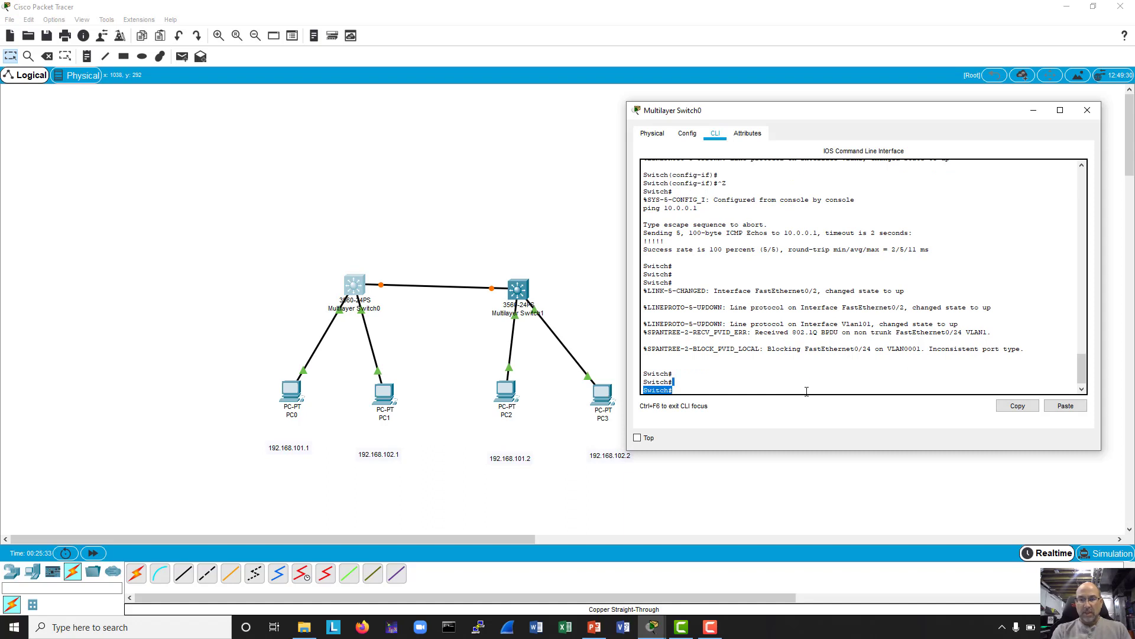
{"action": "left_click", "coordinate": [774, 390]}
{"action": "type", "text": "conf t"}
{"action": "key", "text": "Return"}
{"action": "key", "text": "Return"}
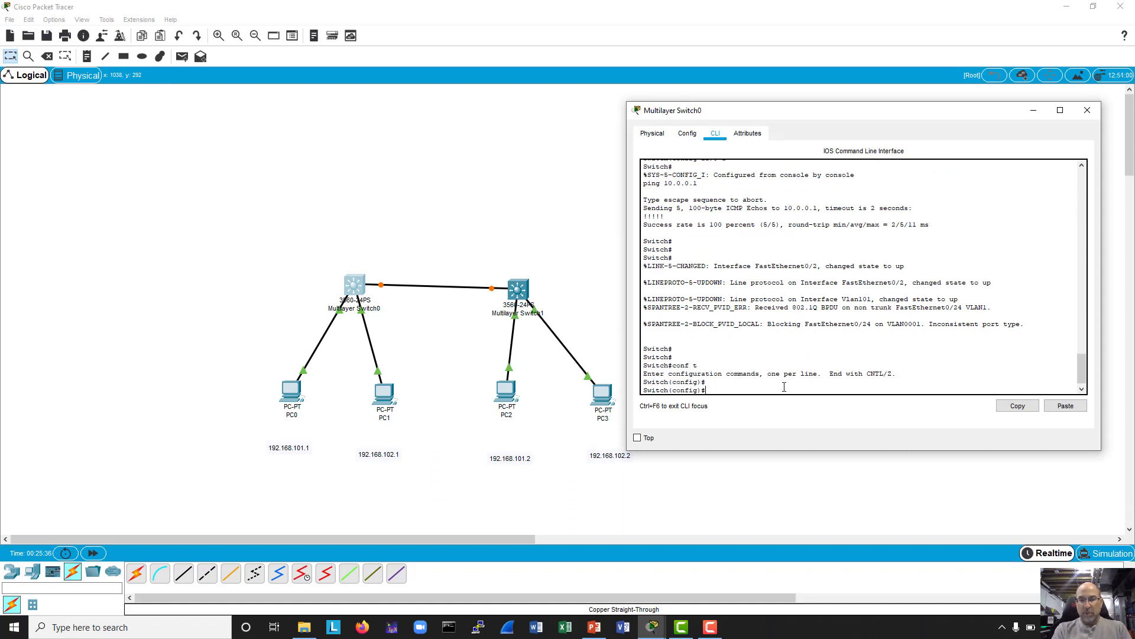
- Set the trunk encapsulation of interface f0/24 on Multilayer Switch0 to dot1q
{"action": "type", "text": "int f0/24"}
{"action": "key", "text": "Return"}
{"action": "type", "text": "sw"}
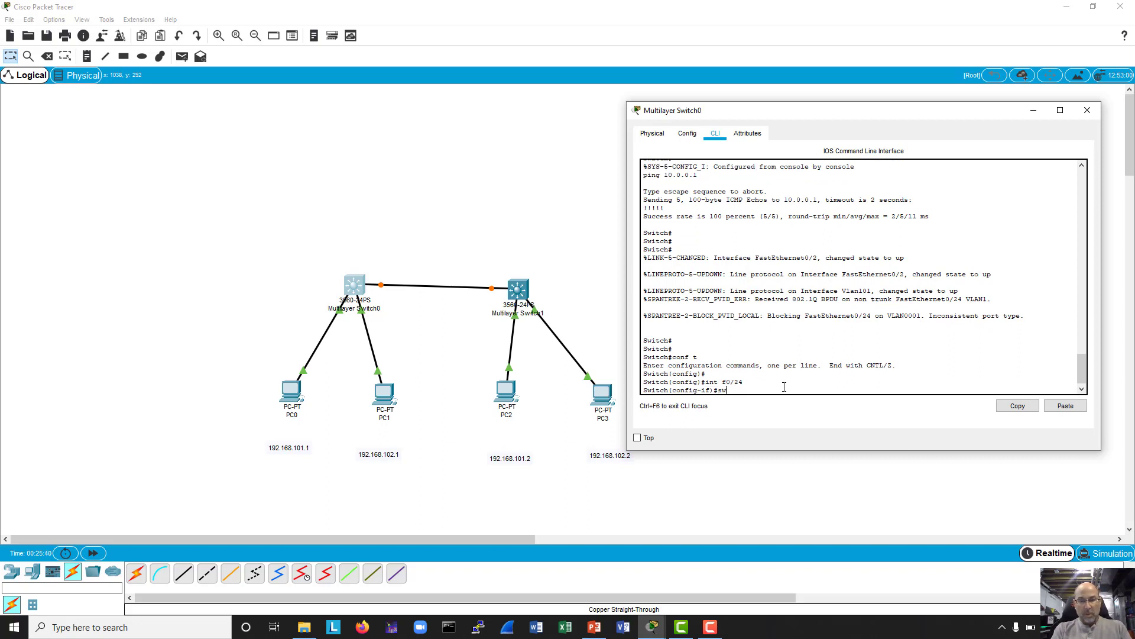
{"action": "key", "text": "Tab"}
{"action": "type", "text": "trunk e"}
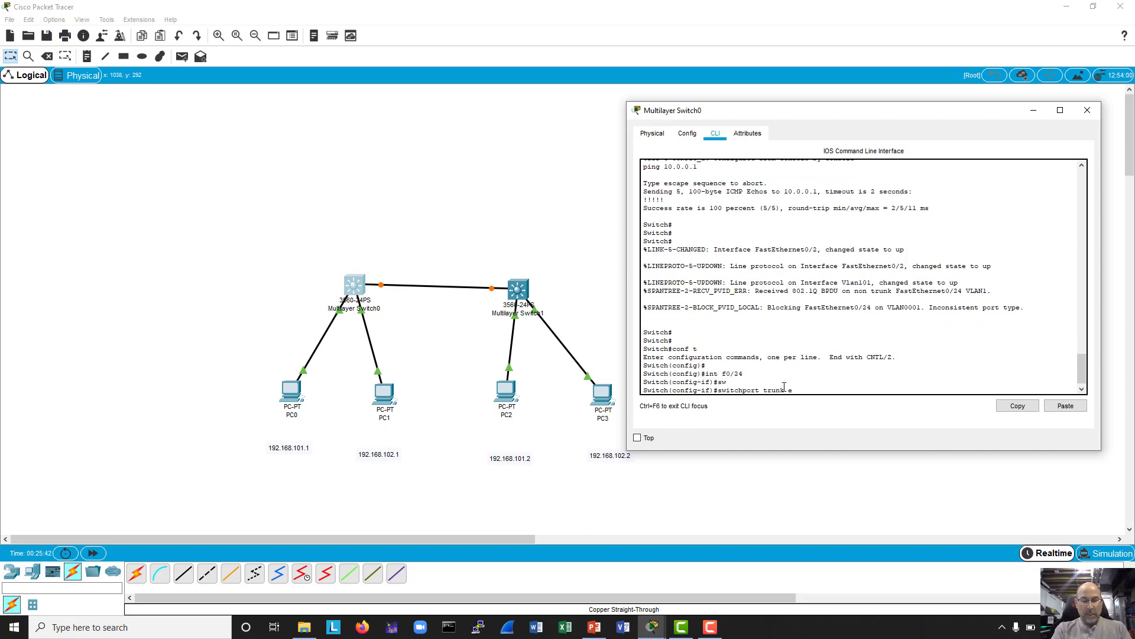
{"action": "type", "text": "ncap dot1q"}
{"action": "key", "text": "Return"}
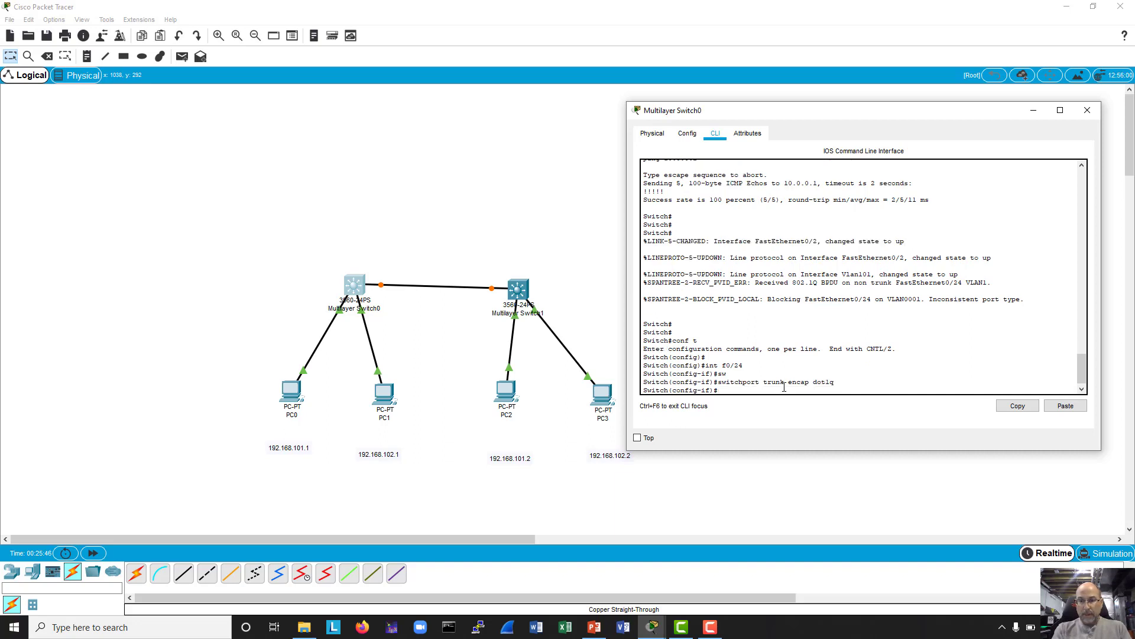
- Put interface f0/24 of Multilayer Switch0 into trunk mode with switchport mode trunk
{"action": "type", "text": "sw"}
{"action": "key", "text": "Tab"}
{"action": "type", "text": "m"}
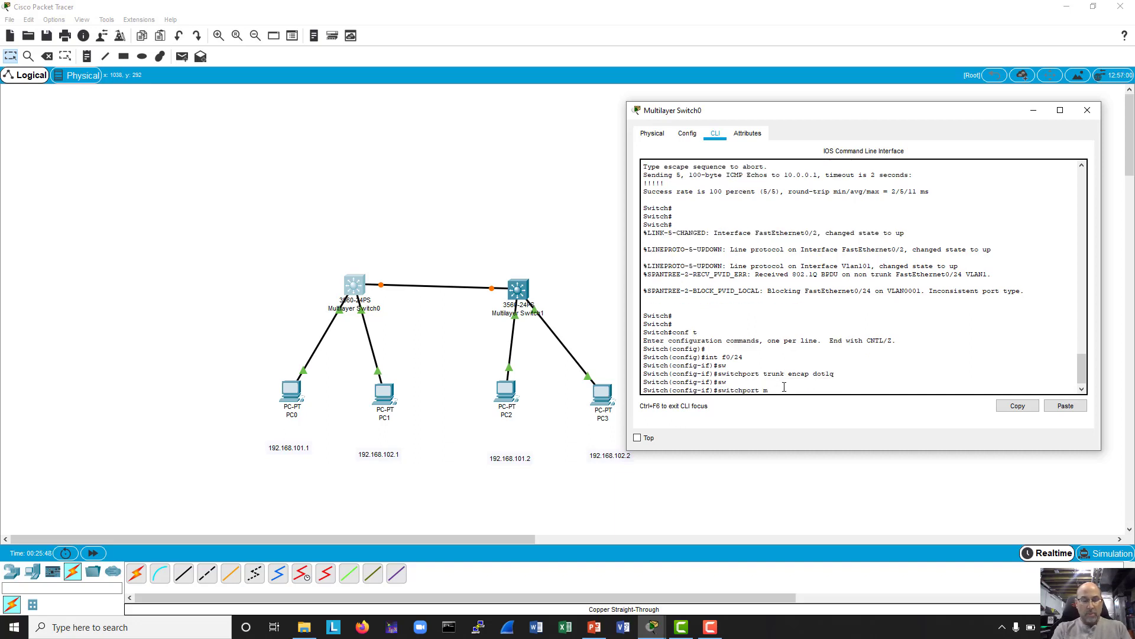
{"action": "type", "text": "ode trunk"}
{"action": "key", "text": "Return"}
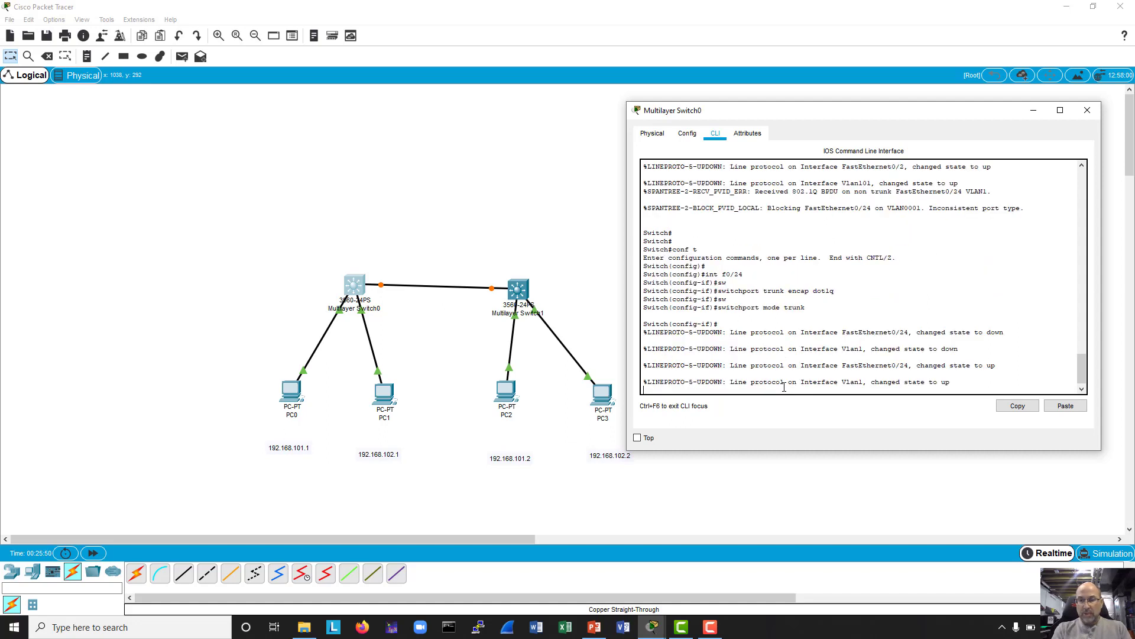
{"action": "key", "text": "Return"}
{"action": "key", "text": "Return"}
{"action": "key", "text": "Return"}
{"action": "key", "text": "Return"}
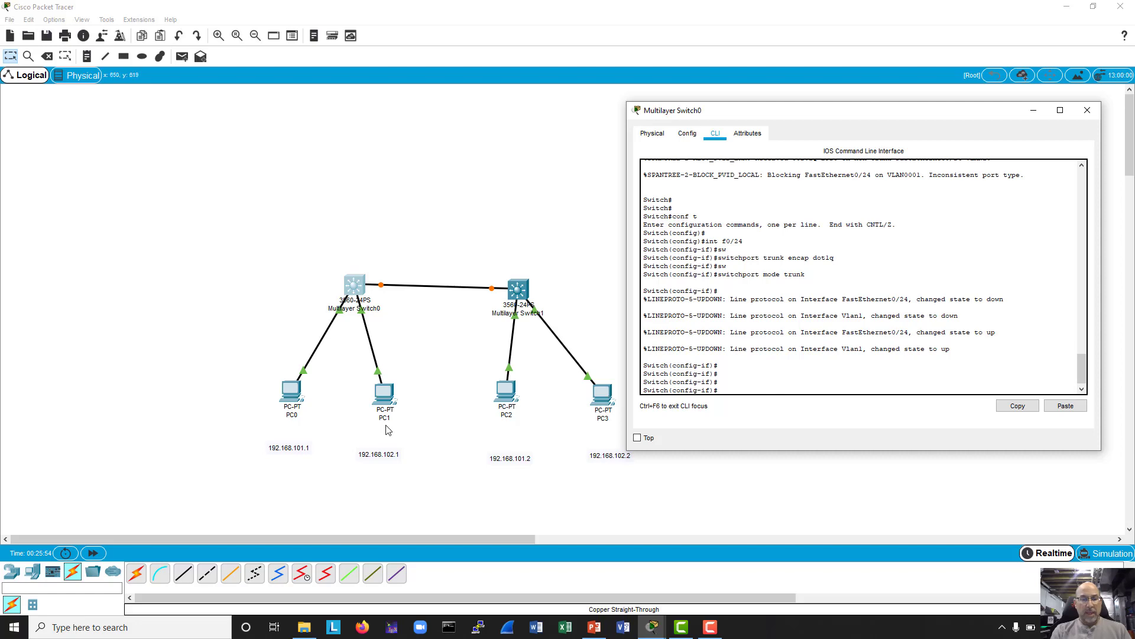
- Give PC1's FastEthernet0 interface the static IP address 192.168.102.1 with subnet mask 255.255.255.0
{"action": "left_click", "coordinate": [389, 392]}
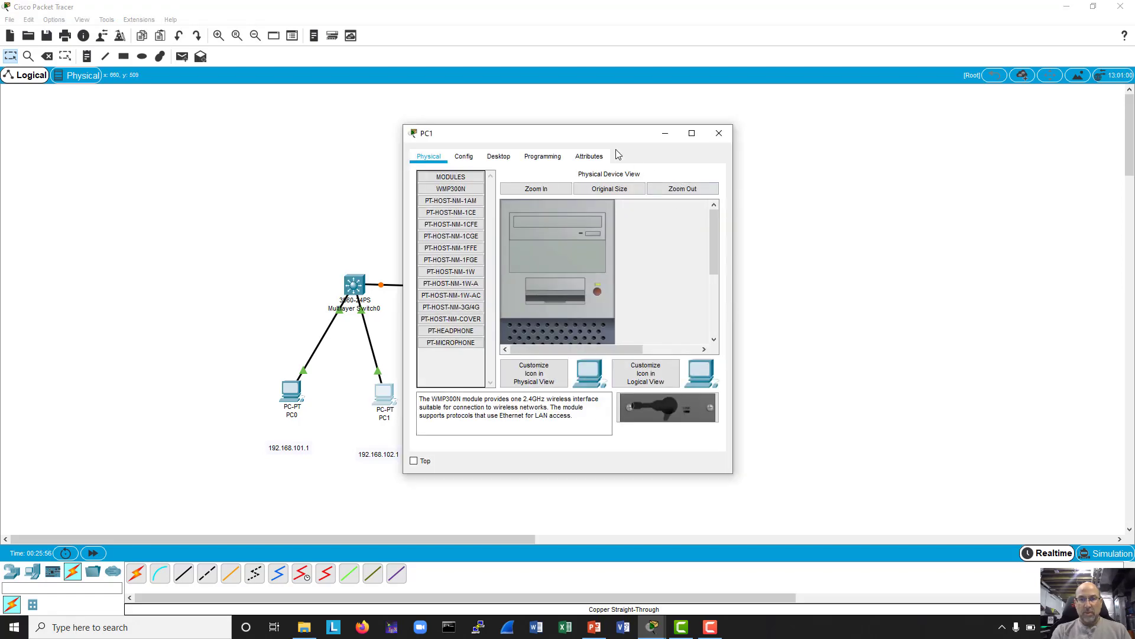
{"action": "left_click_drag", "start_coordinate": [685, 131], "coordinate": [1005, 118]}
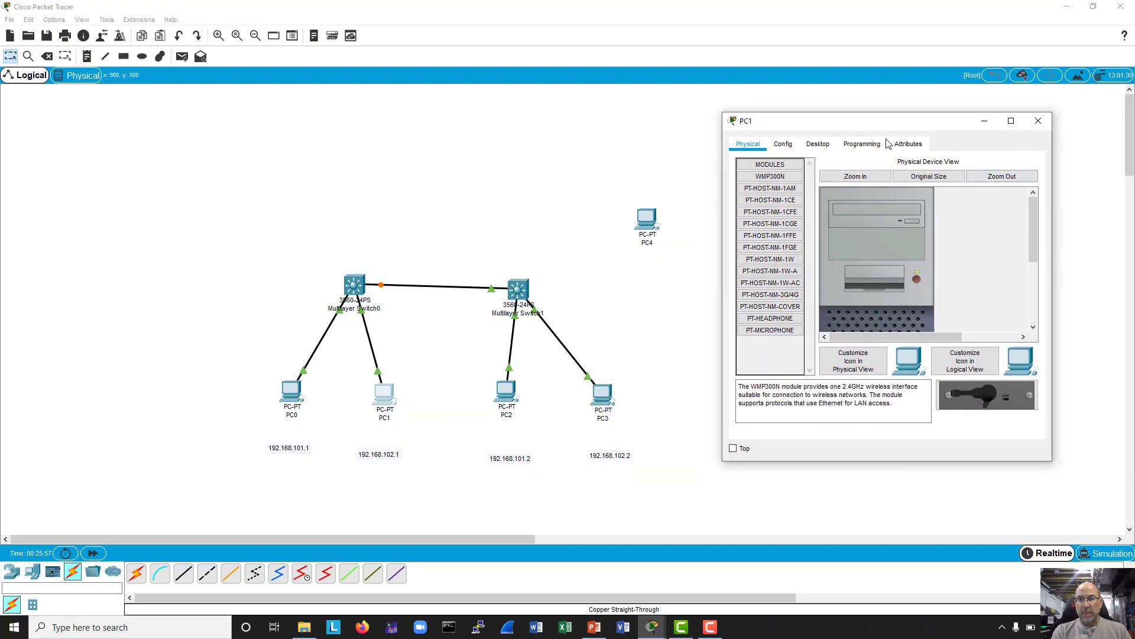
{"action": "left_click", "coordinate": [783, 144]}
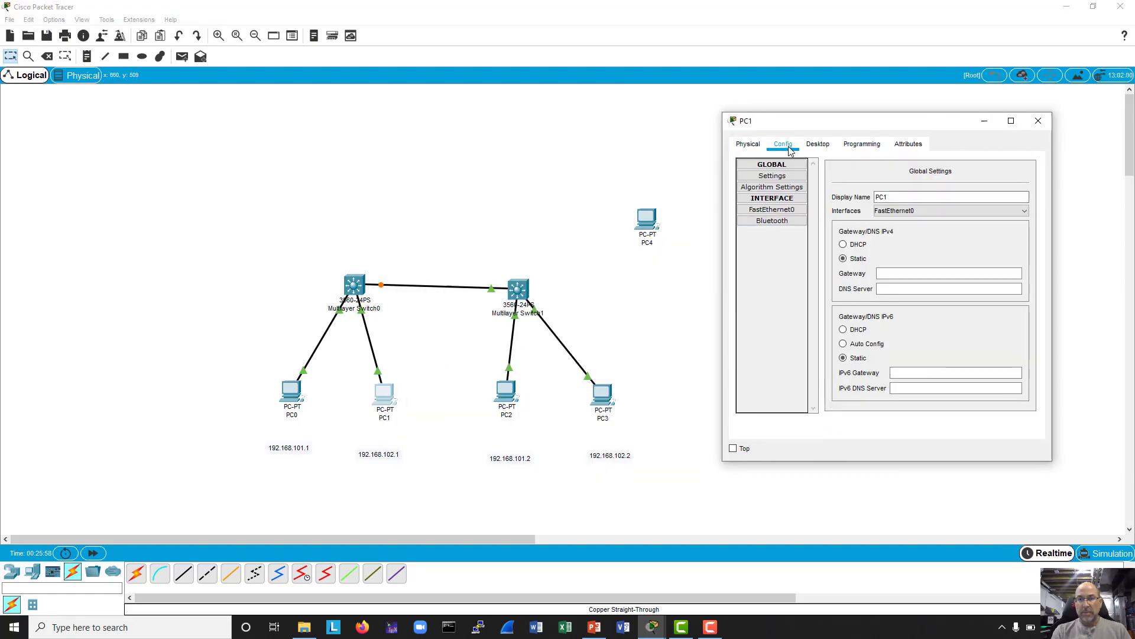
{"action": "left_click", "coordinate": [771, 209]}
{"action": "left_click", "coordinate": [947, 258]}
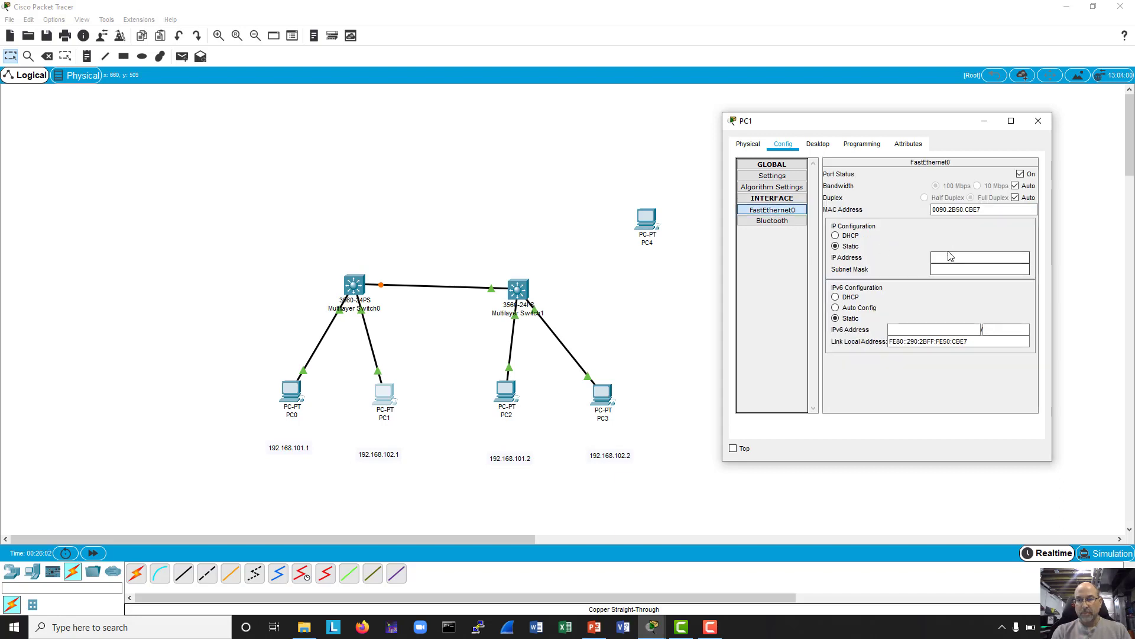
{"action": "type", "text": "192.1"}
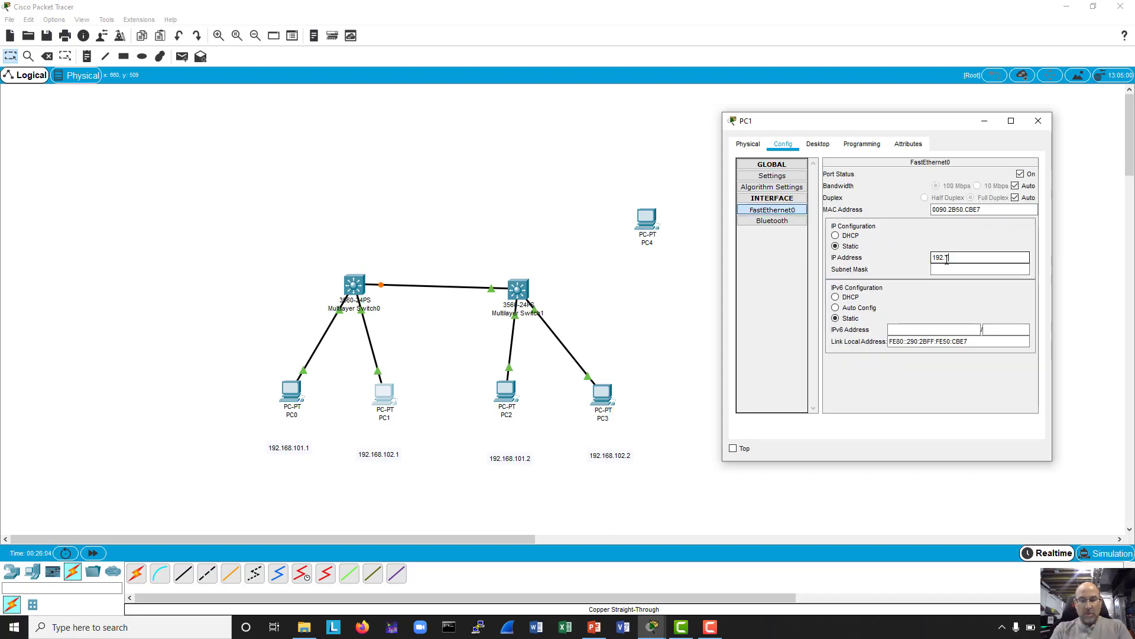
{"action": "type", "text": "68.102.1"}
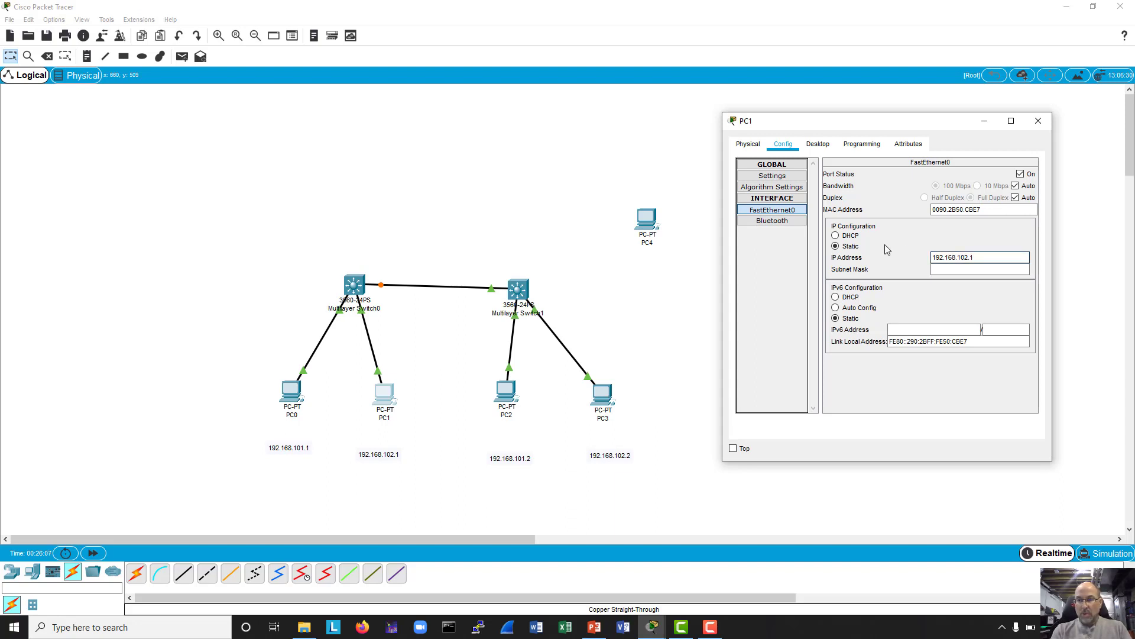
{"action": "key", "text": "Tab"}
- Set PC1's default gateway to 192.168.102.254 and close its configuration window
{"action": "left_click", "coordinate": [776, 178]}
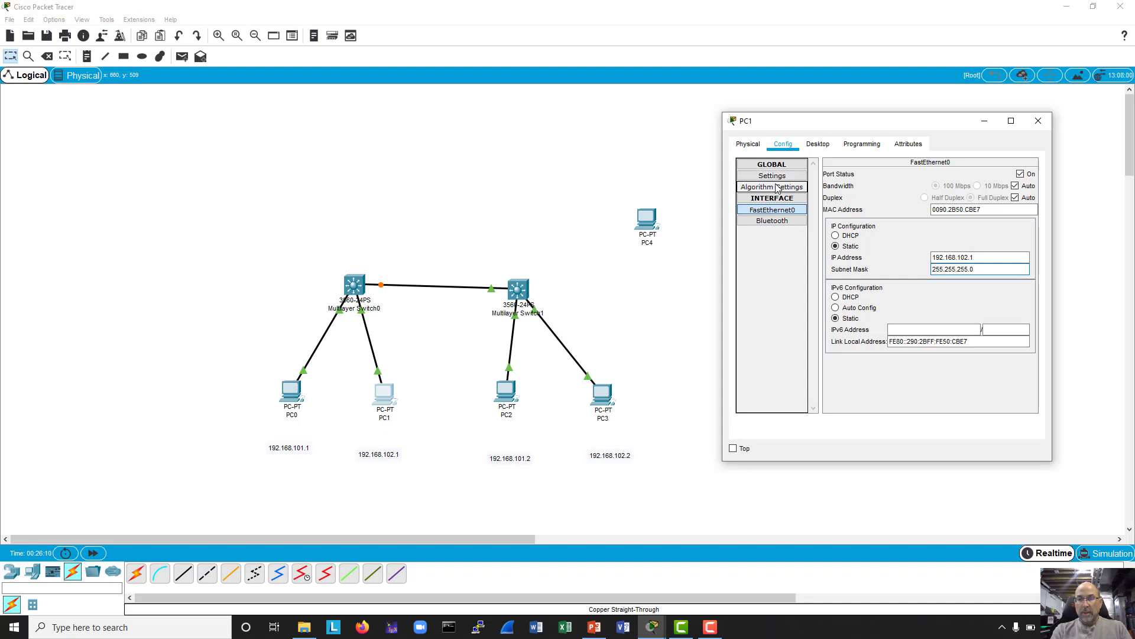
{"action": "left_click", "coordinate": [917, 276]}
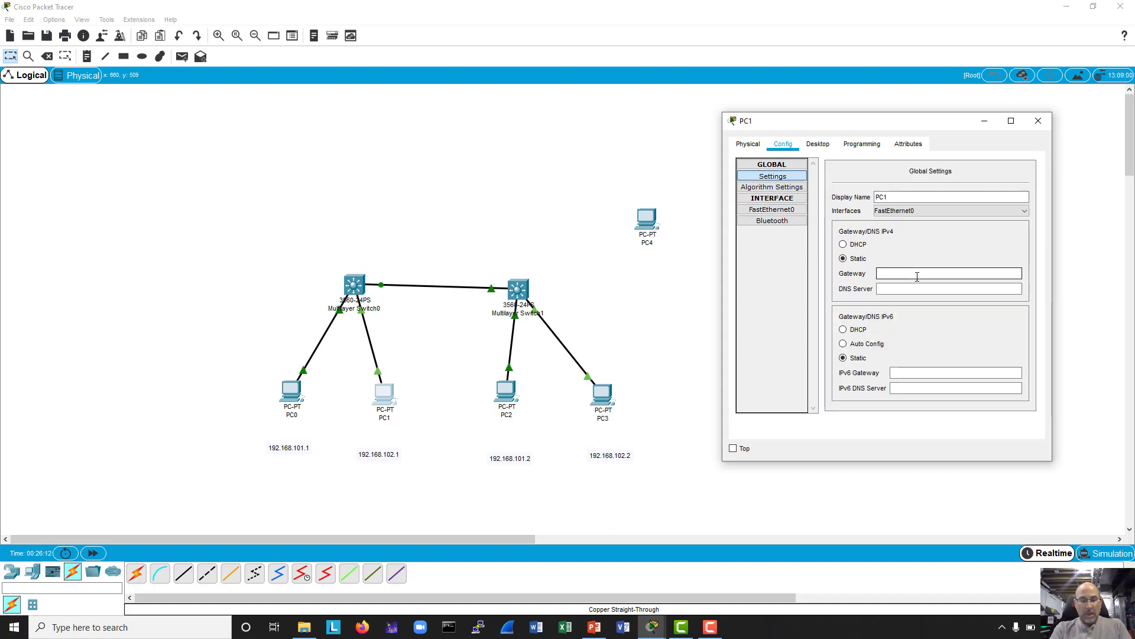
{"action": "type", "text": "192.168"}
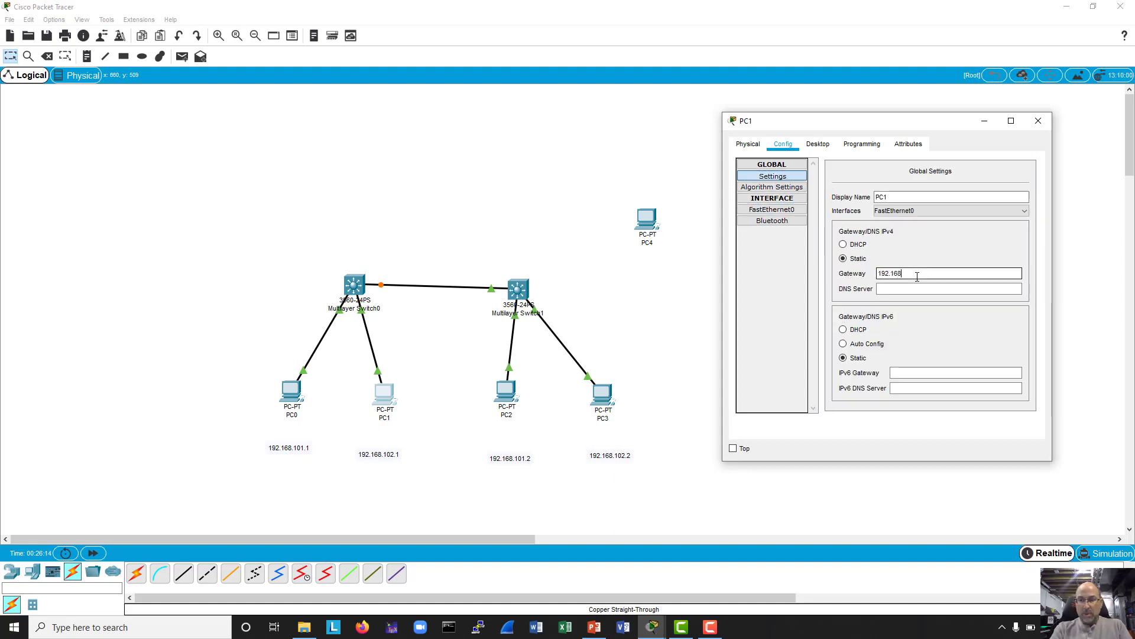
{"action": "type", "text": ".102.254"}
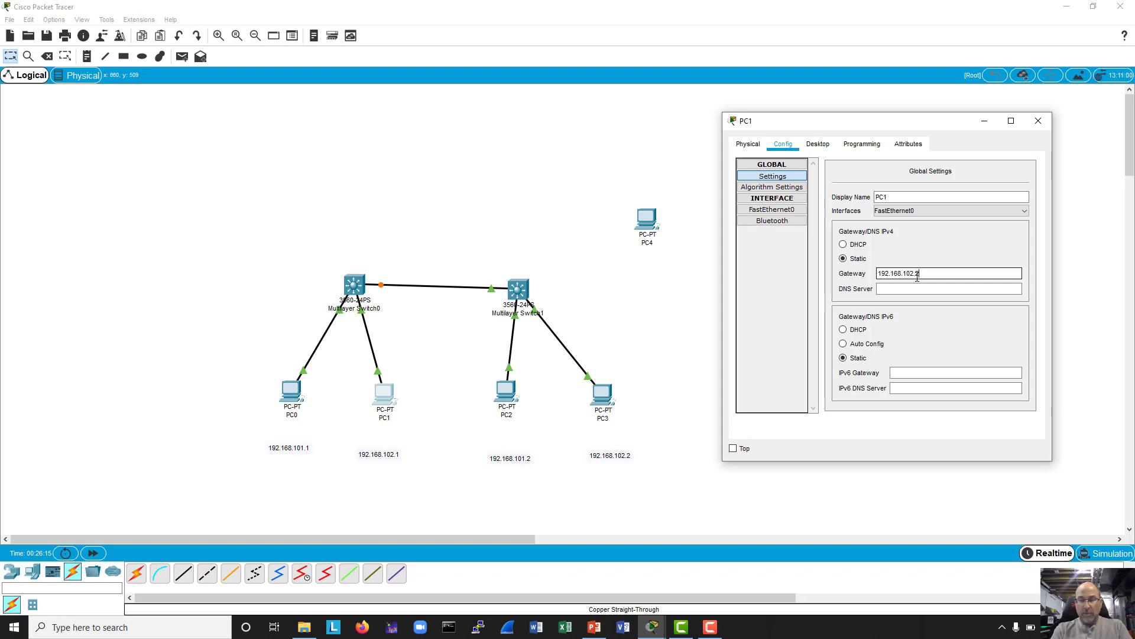
{"action": "left_click", "coordinate": [1039, 121]}
- Open PC2's configuration and set its default gateway to 192.168.101.254
{"action": "double_click", "coordinate": [506, 391]}
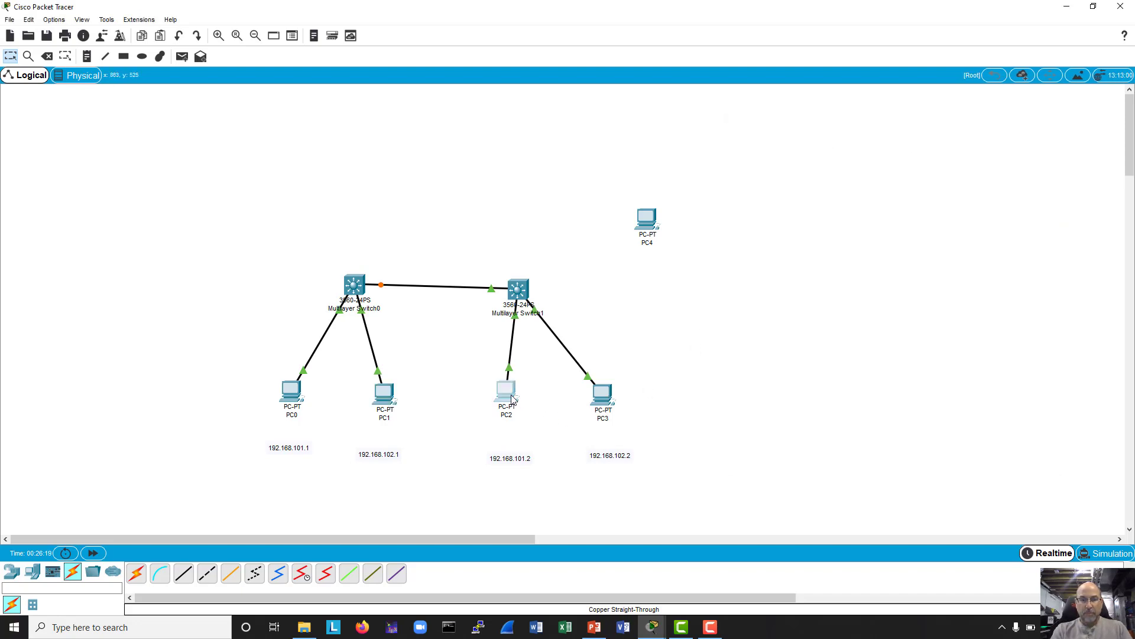
{"action": "left_click_drag", "start_coordinate": [587, 135], "coordinate": [879, 140]}
{"action": "left_click", "coordinate": [756, 161]}
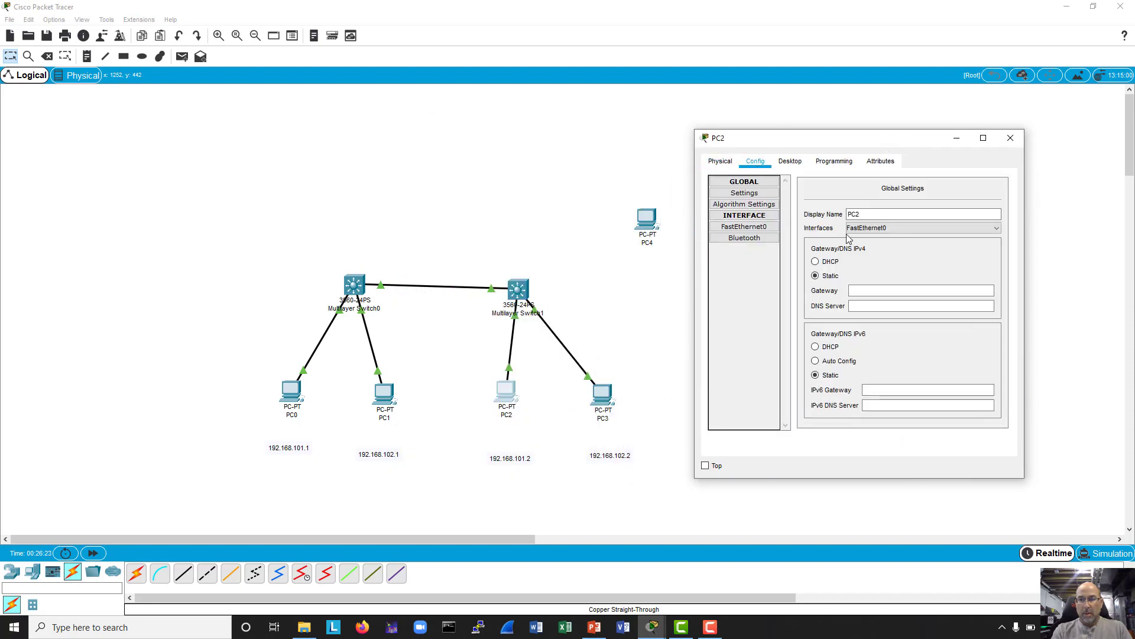
{"action": "type", "text": "1"}
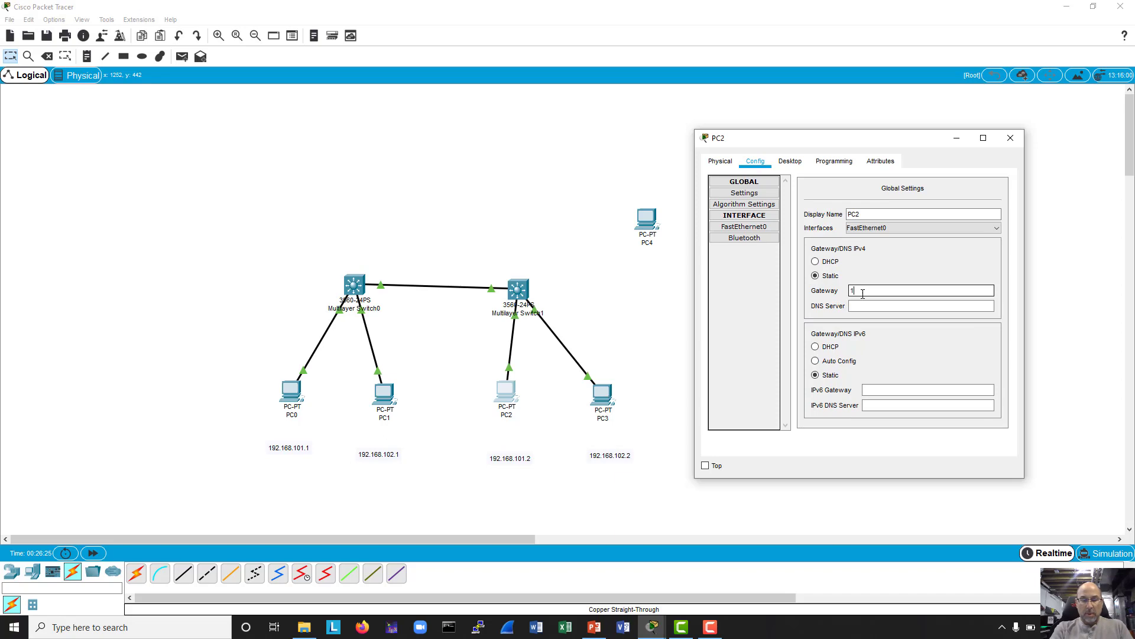
{"action": "type", "text": "92.168.101.254"}
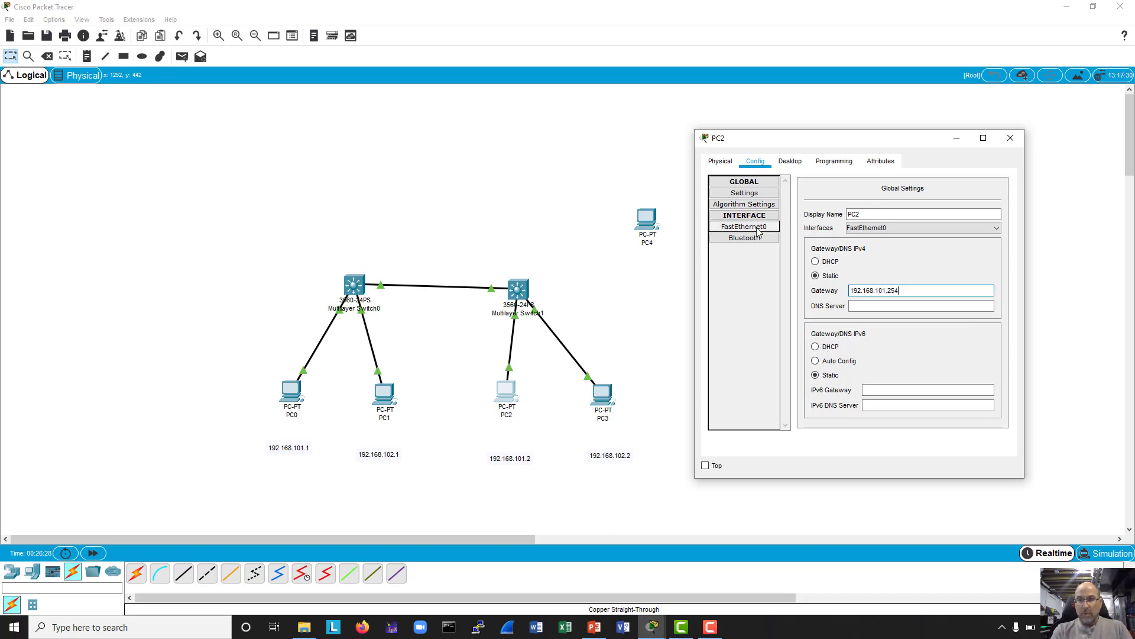
- Give PC2's FastEthernet0 interface the static IP address 192.168.101.2 with subnet mask 255.255.255.0 and close its configuration window
{"action": "left_click", "coordinate": [744, 226]}
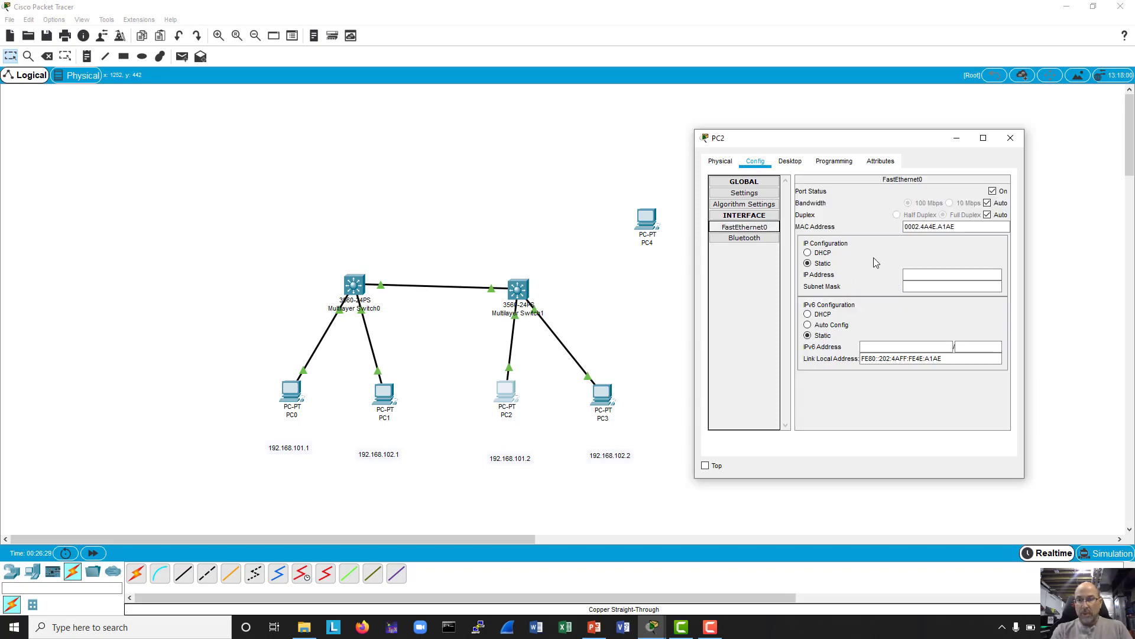
{"action": "left_click", "coordinate": [909, 275]}
{"action": "type", "text": "192."}
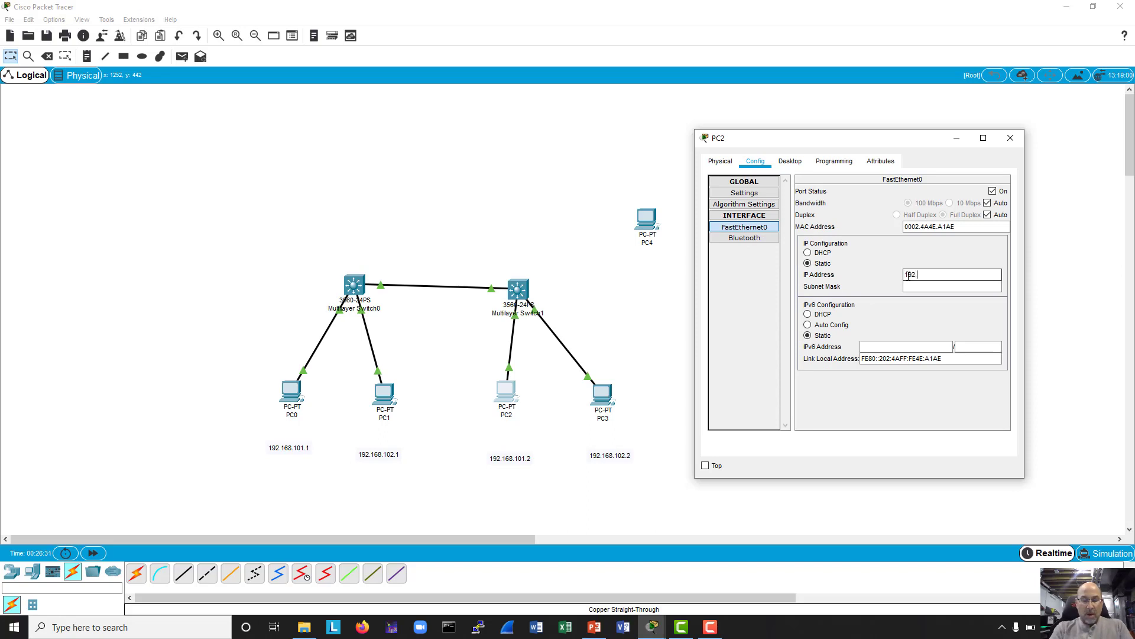
{"action": "type", "text": "168.101"}
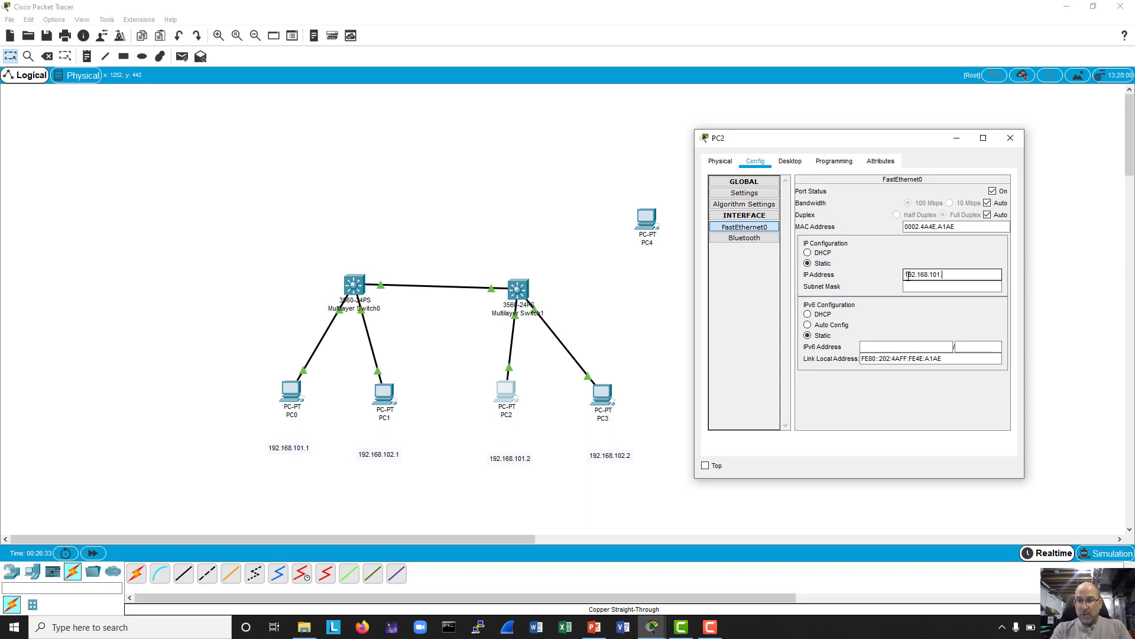
{"action": "type", "text": ".2"}
{"action": "key", "text": "Tab"}
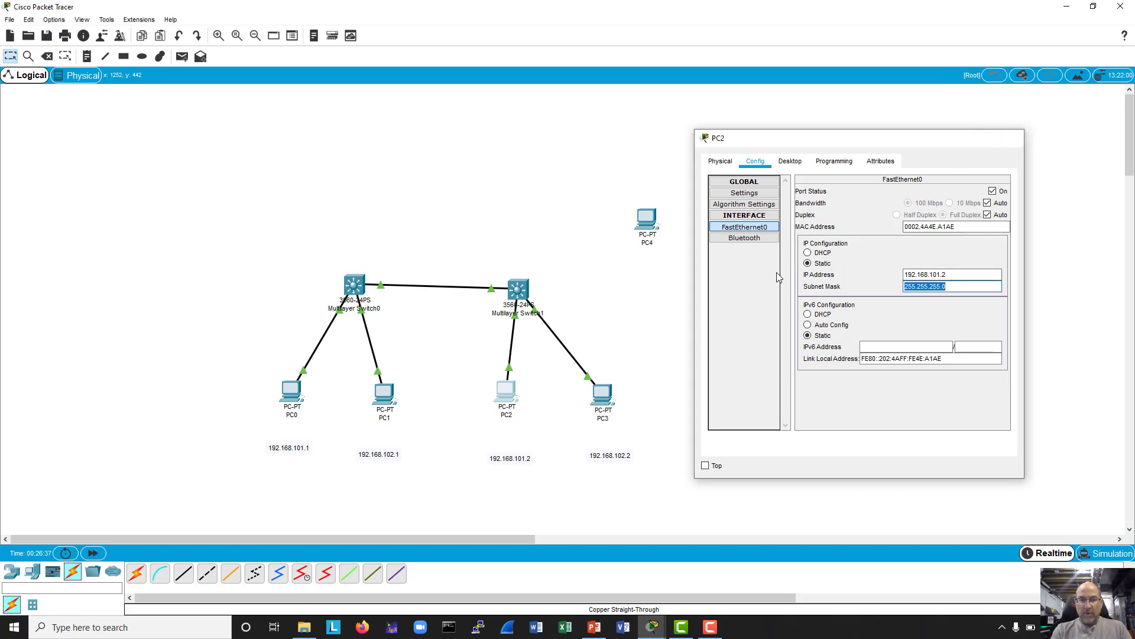
{"action": "left_click", "coordinate": [1010, 139]}
- Open PC3's configuration and set its default gateway to 192.168.102.254
{"action": "left_click", "coordinate": [600, 391]}
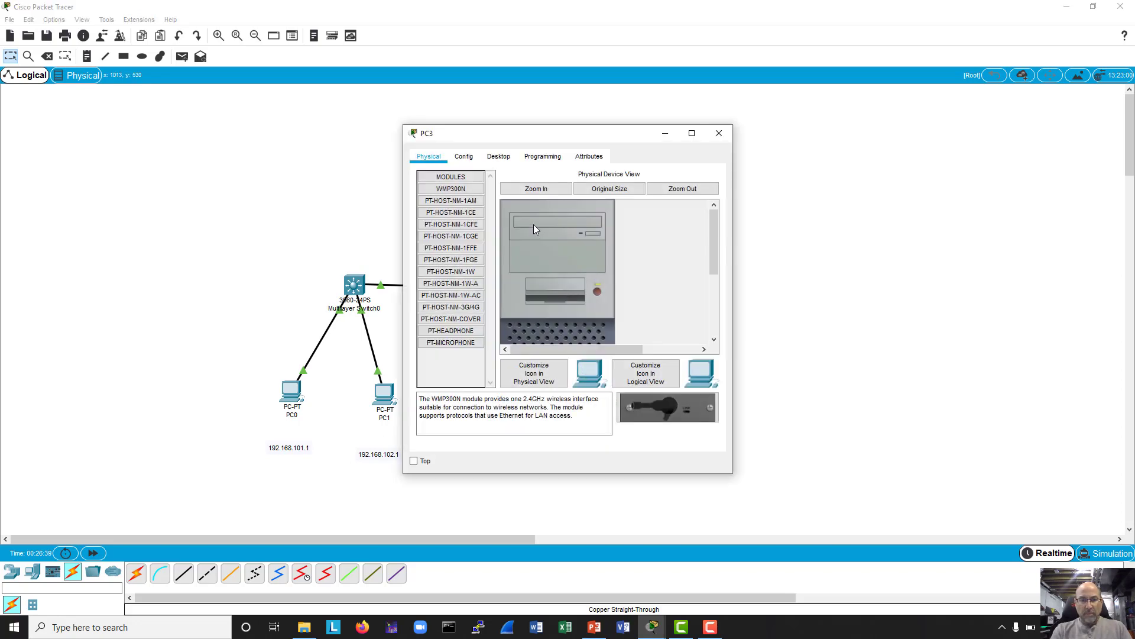
{"action": "left_click", "coordinate": [464, 156]}
{"action": "left_click", "coordinate": [563, 284]}
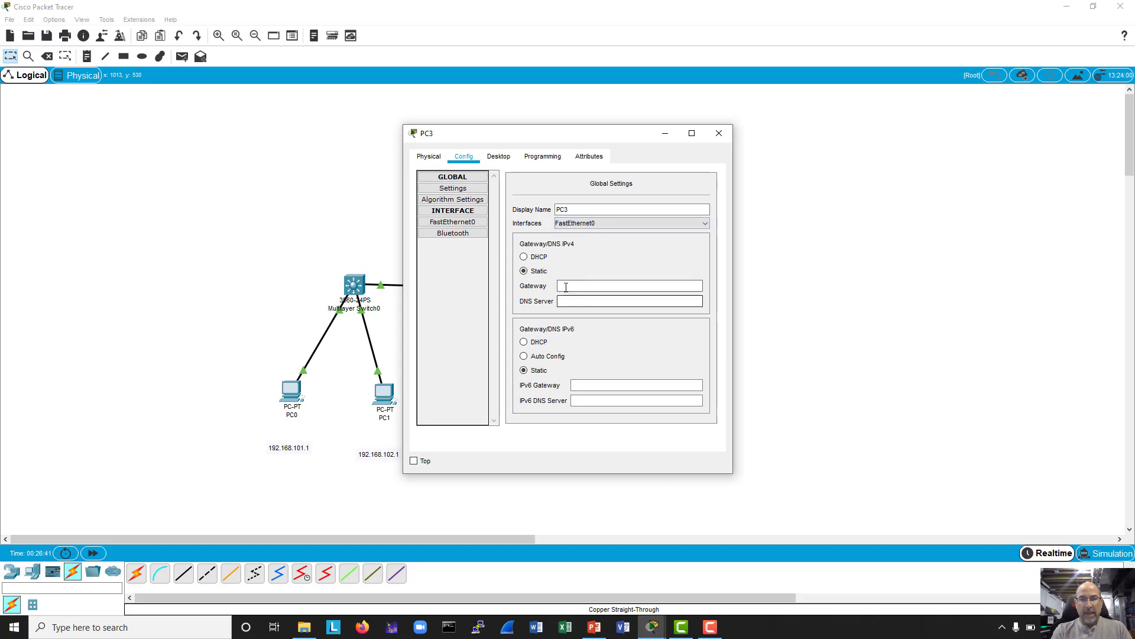
{"action": "type", "text": "192.168.102."}
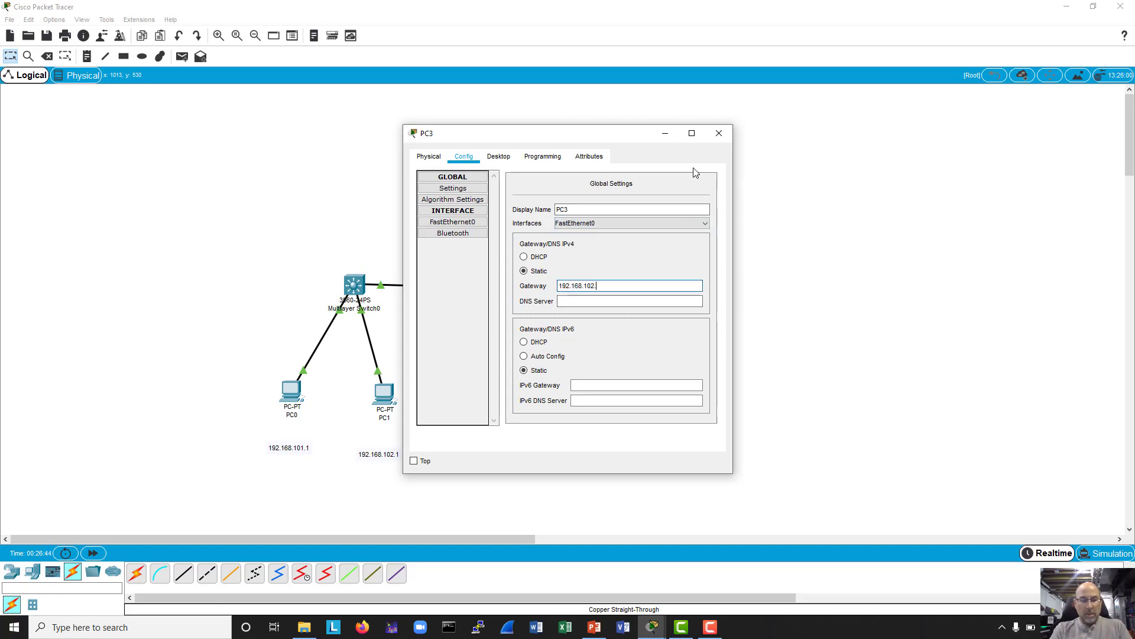
{"action": "type", "text": "254"}
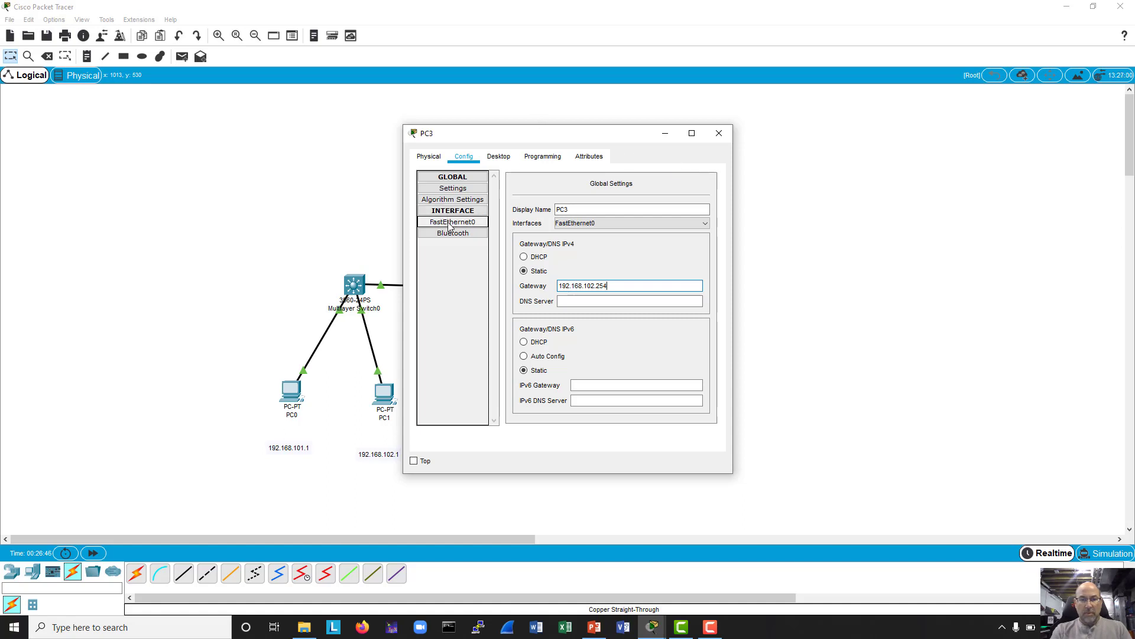
- Give PC3's FastEthernet0 interface the static IP address 192.168.102.2 with subnet mask 255.255.255.0 and close its configuration window
{"action": "left_click", "coordinate": [451, 224]}
{"action": "left_click", "coordinate": [638, 272]}
{"action": "type", "text": "1"}
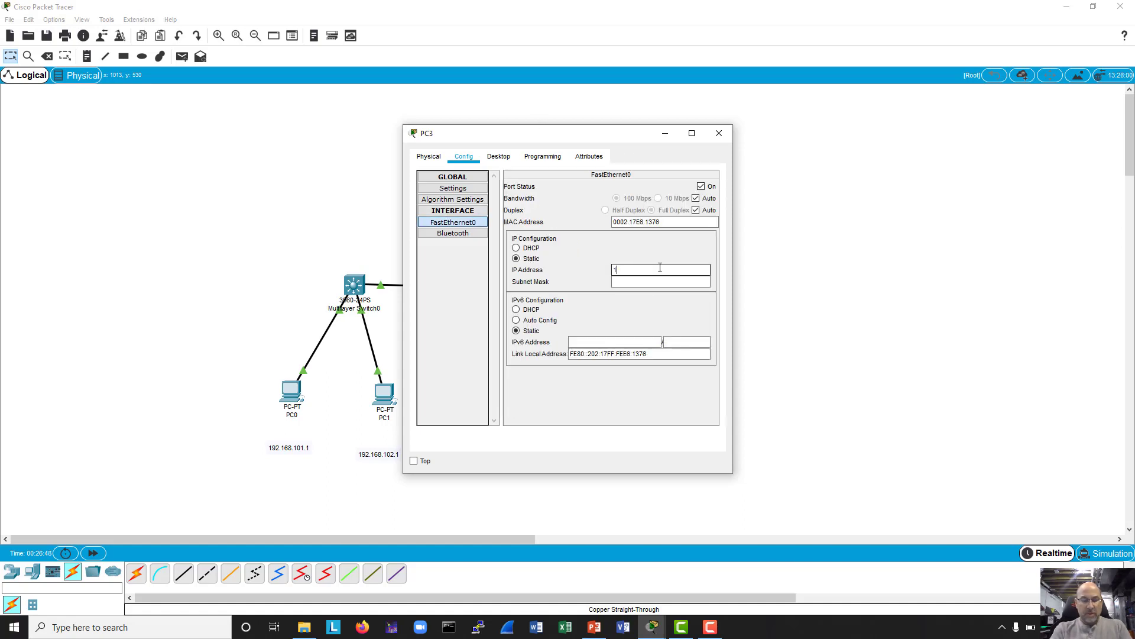
{"action": "type", "text": "92.168.102.2"}
{"action": "key", "text": "Tab"}
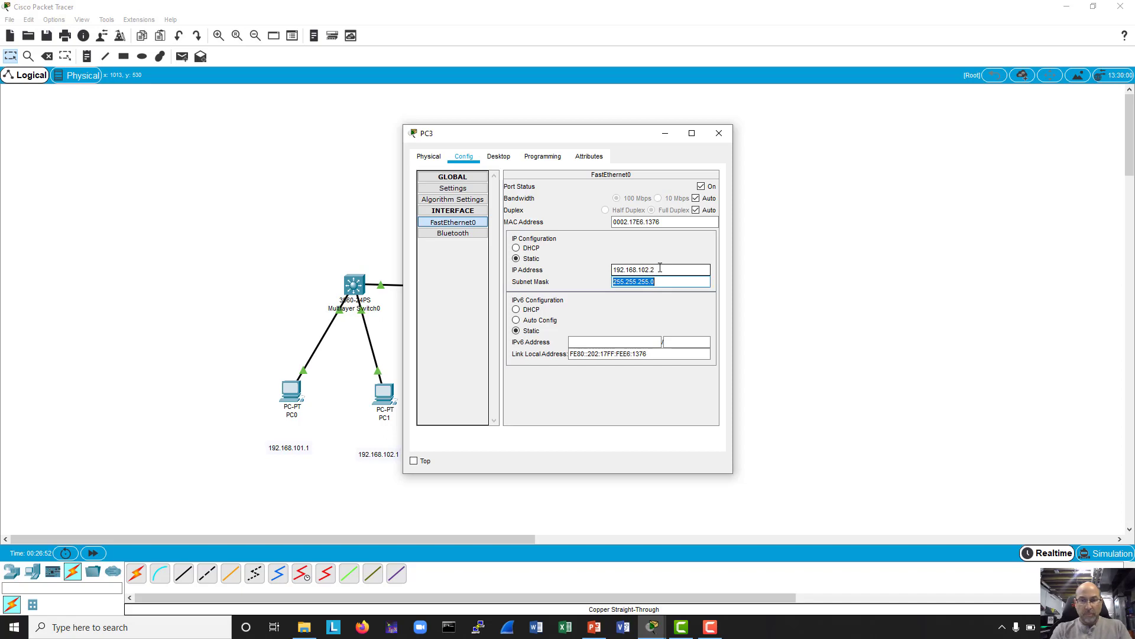
{"action": "left_click", "coordinate": [719, 134]}
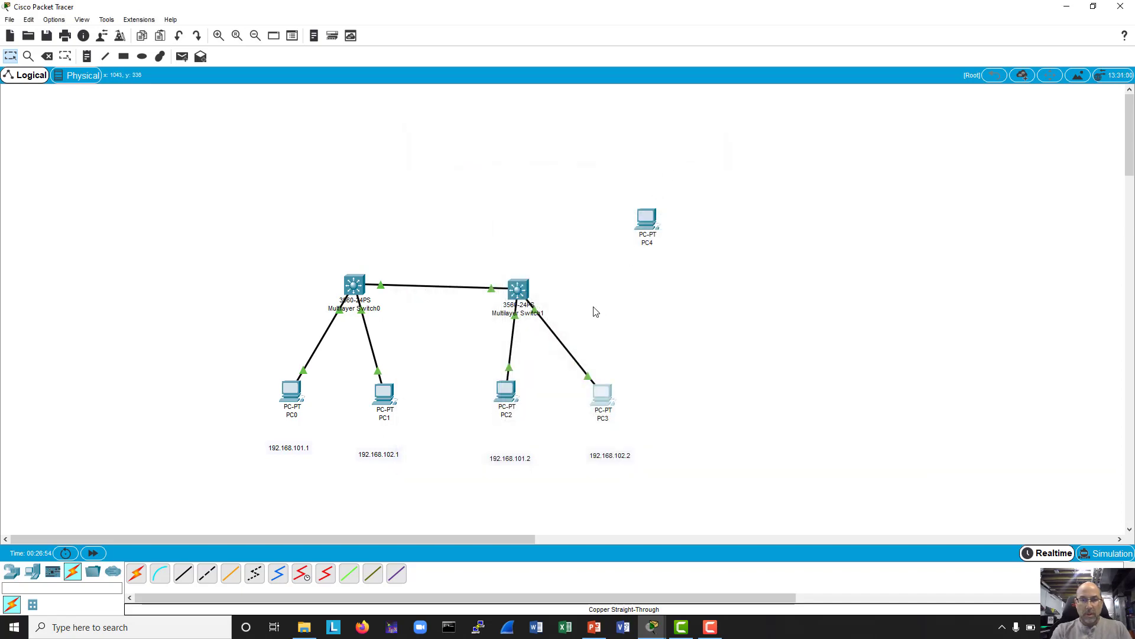
- Check PC2's default gateway and FastEthernet0 IP settings, closing its configuration window when done
{"action": "left_click", "coordinate": [507, 391]}
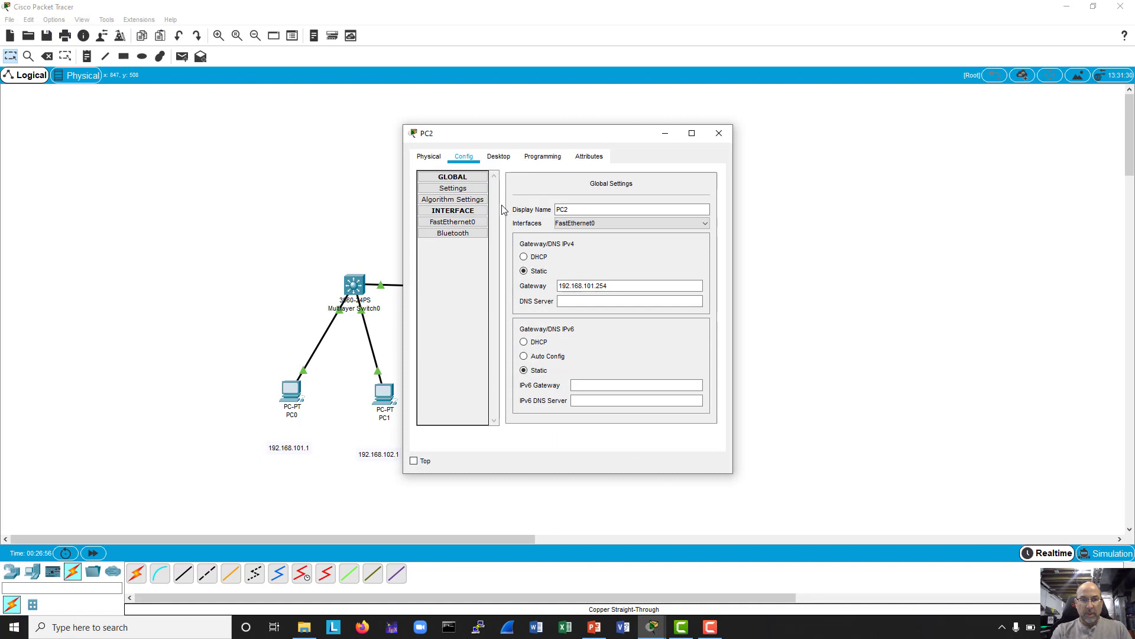
{"action": "left_click", "coordinate": [452, 222]}
{"action": "left_click", "coordinate": [718, 134]}
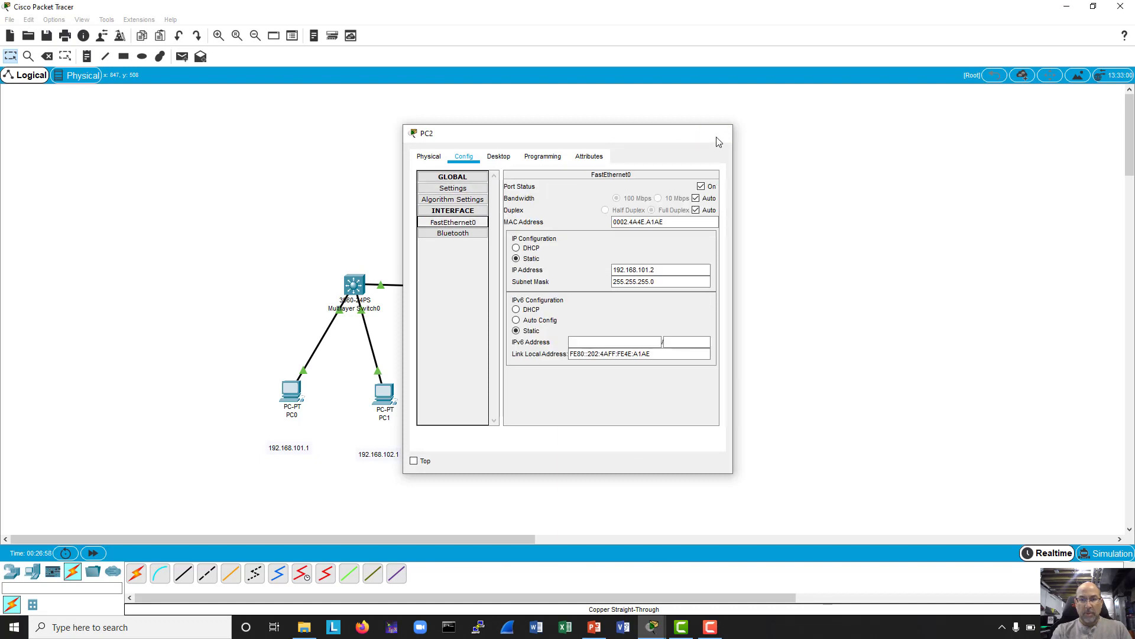
- Open PC2's Command Prompt and ping its default gateway, 192.168.101.254
{"action": "left_click", "coordinate": [505, 394]}
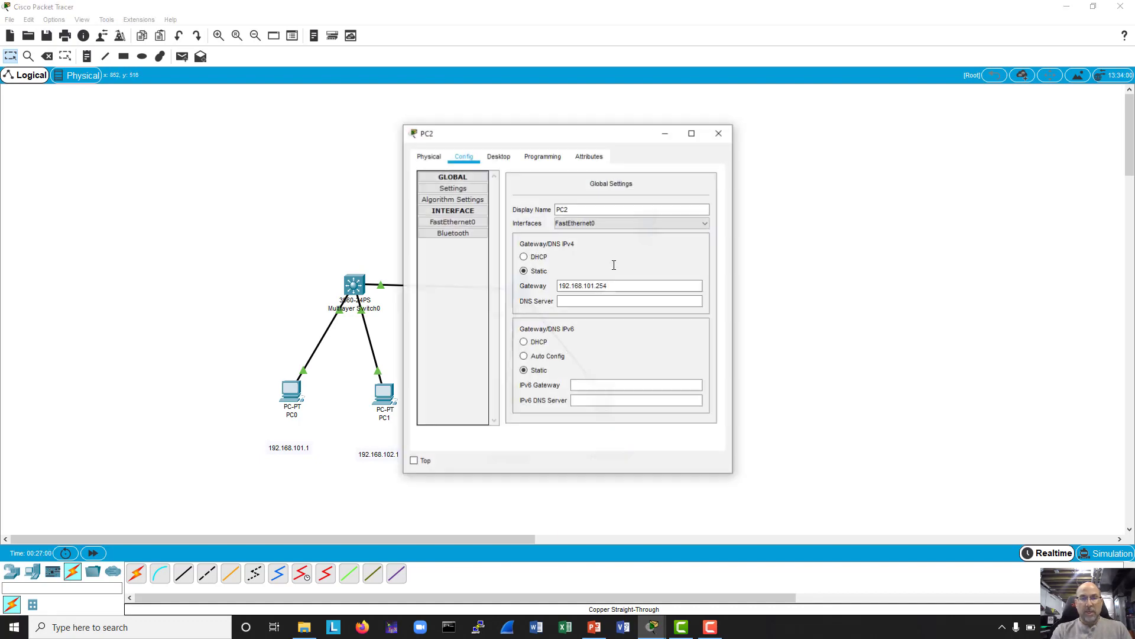
{"action": "left_click_drag", "start_coordinate": [614, 137], "coordinate": [949, 116]}
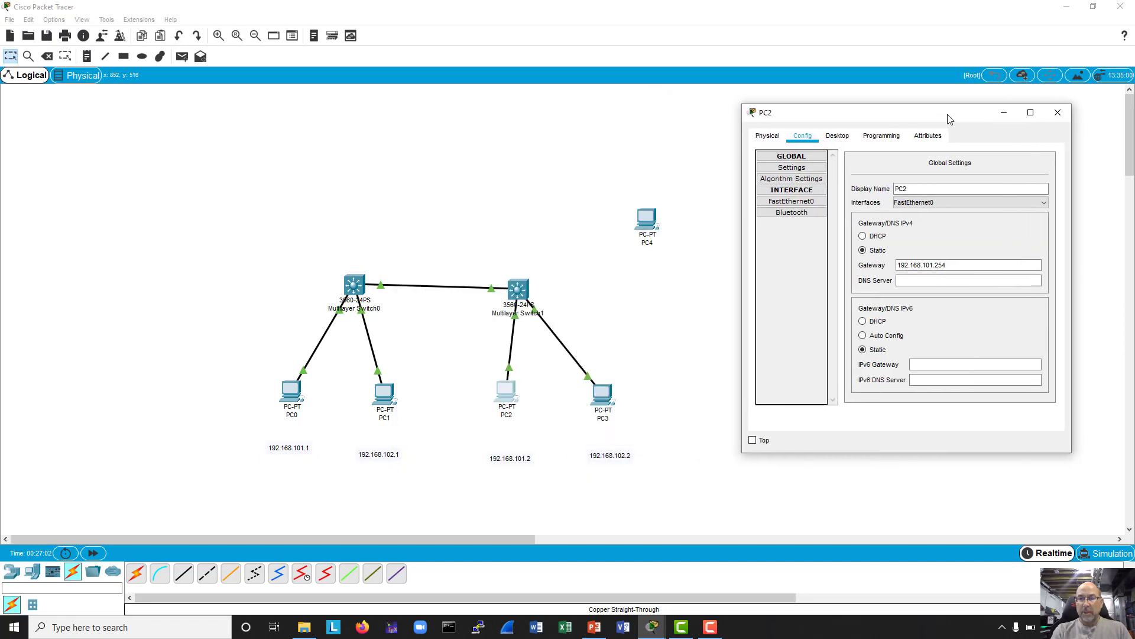
{"action": "left_click", "coordinate": [838, 135]}
{"action": "left_click", "coordinate": [990, 171]}
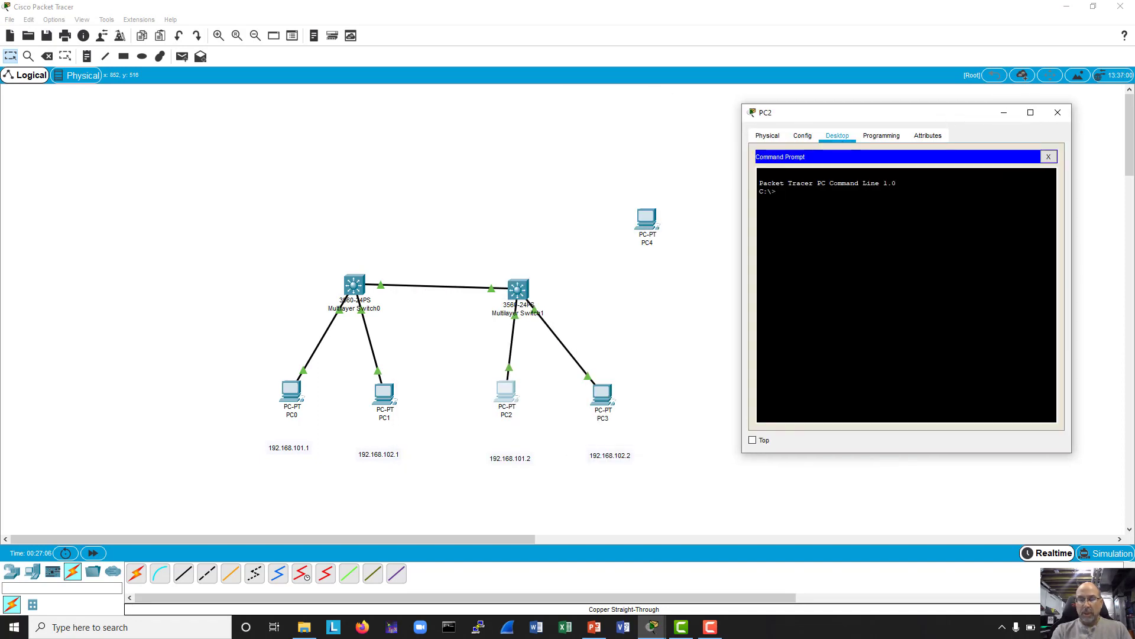
{"action": "type", "text": "ping "}
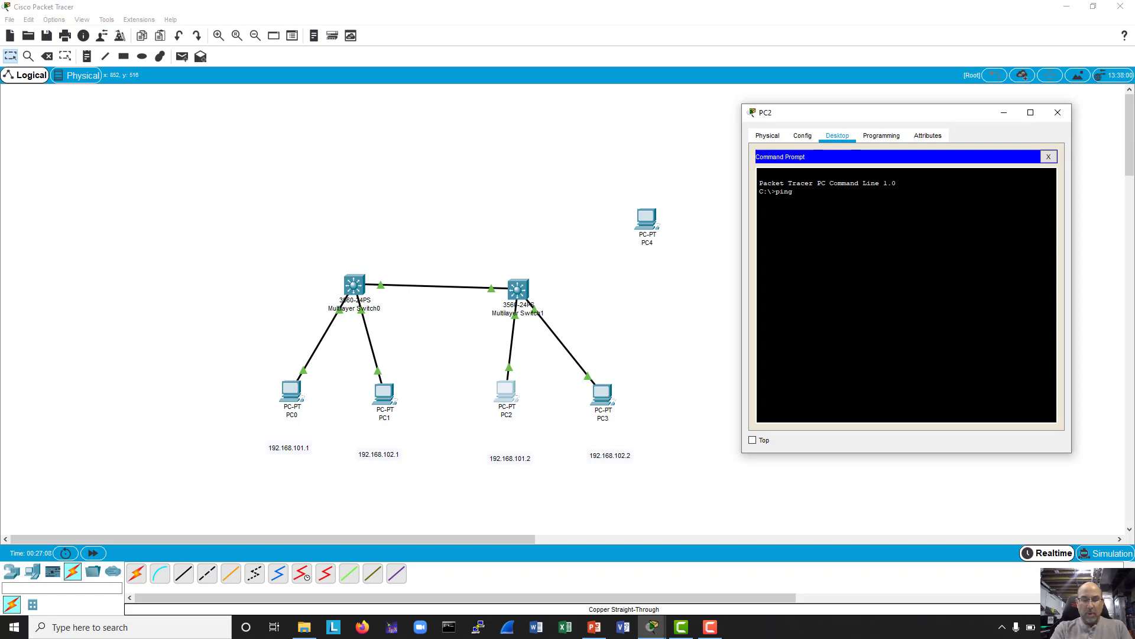
{"action": "type", "text": "192.168."}
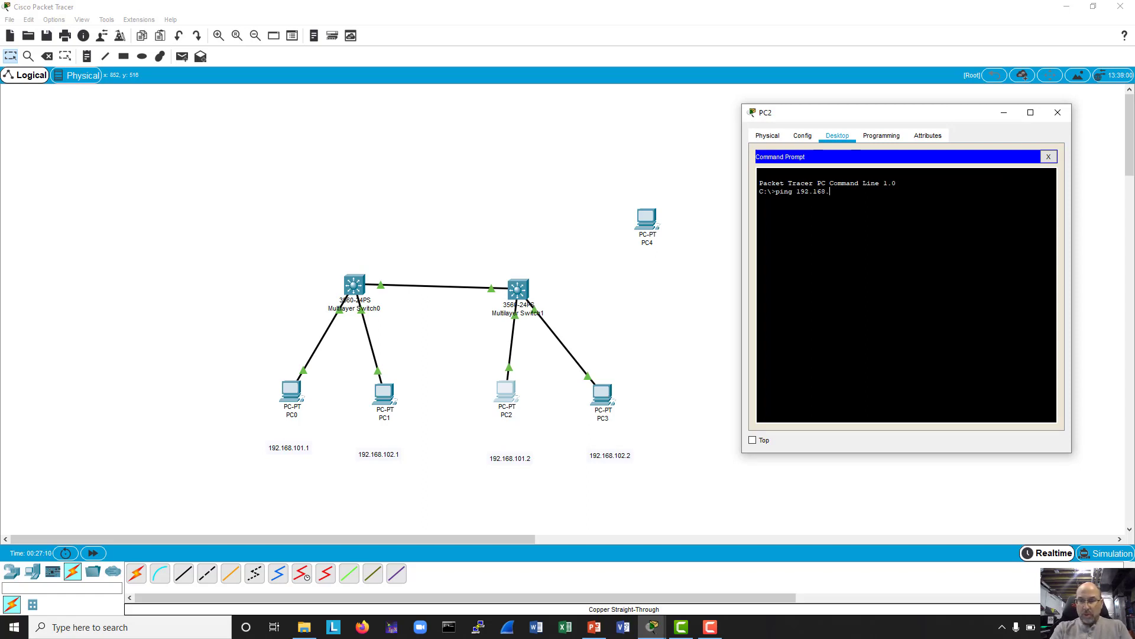
{"action": "type", "text": "101.254"}
{"action": "key", "text": "Return"}
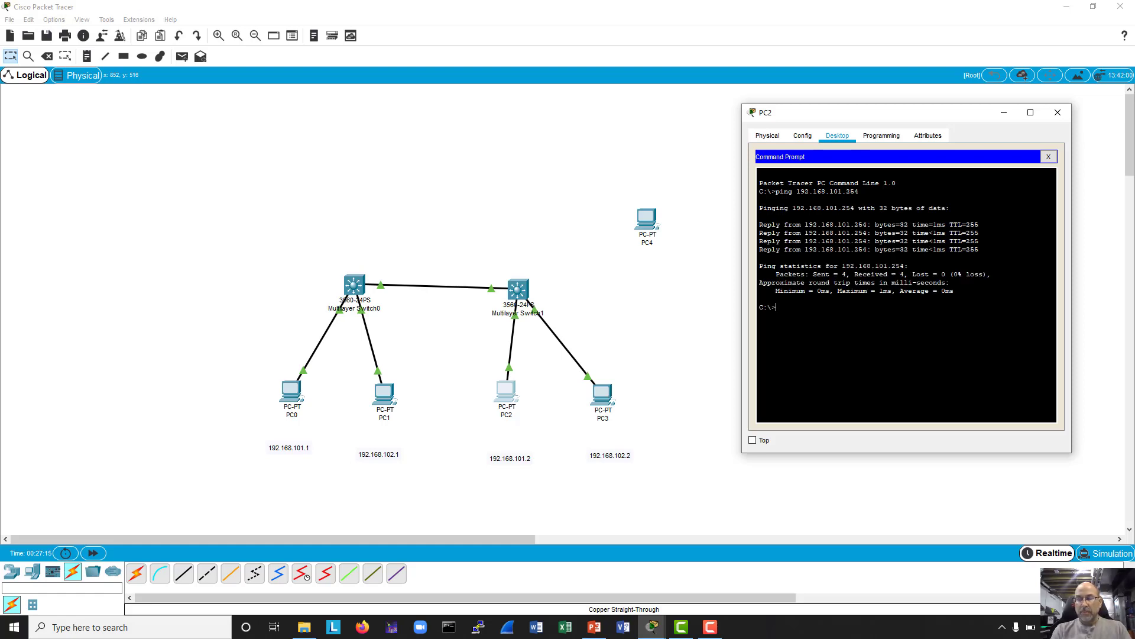
- Ping PC0 at 192.168.101.1 from PC2 to test connectivity within VLAN 101 across the trunk
{"action": "key", "text": "Up"}
{"action": "key", "text": "BackSpace"}
{"action": "key", "text": "BackSpace"}
{"action": "key", "text": "BackSpace"}
{"action": "type", "text": "1"}
{"action": "key", "text": "Return"}
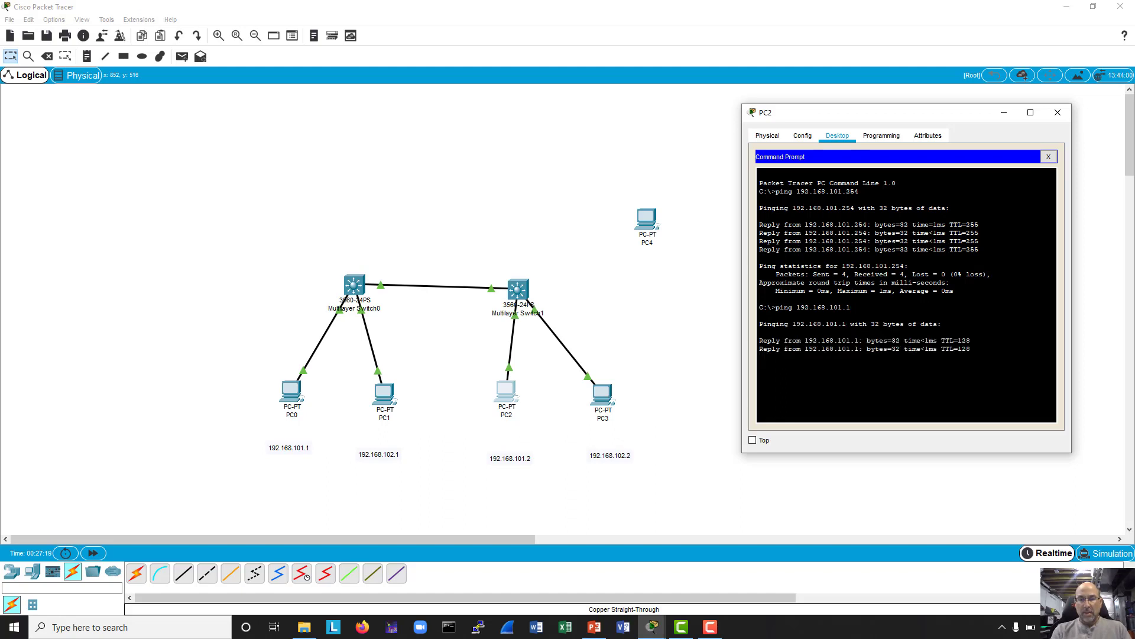
- Test inter-VLAN routing from PC2 by pinging 192.168.102.1 and 192.168.102.2
{"action": "key", "text": "Up"}
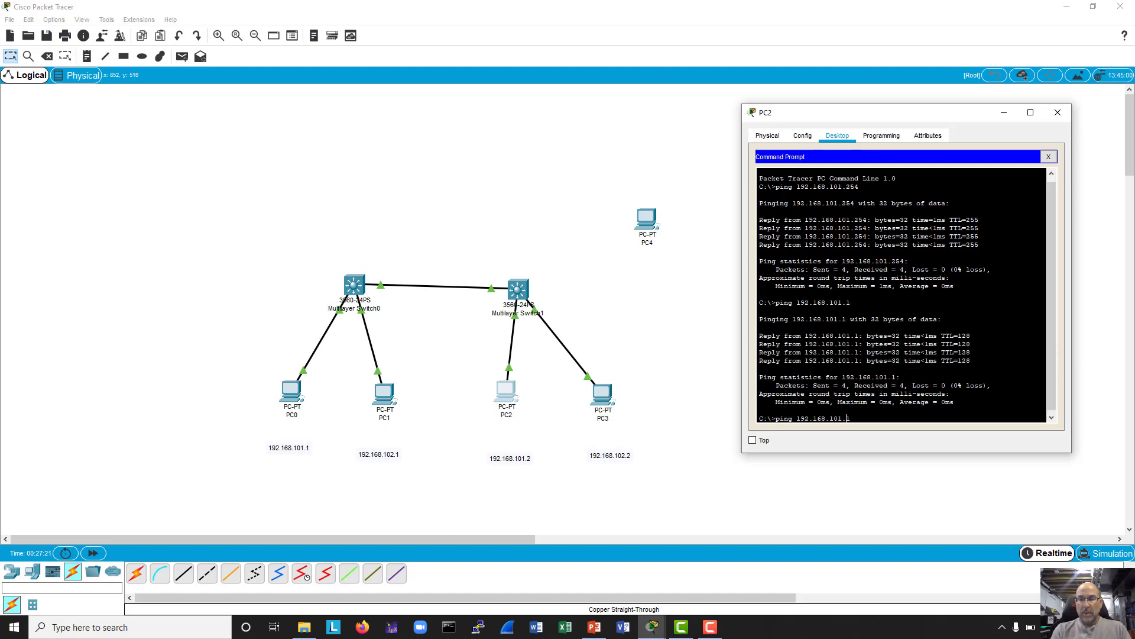
{"action": "key", "text": "Return"}
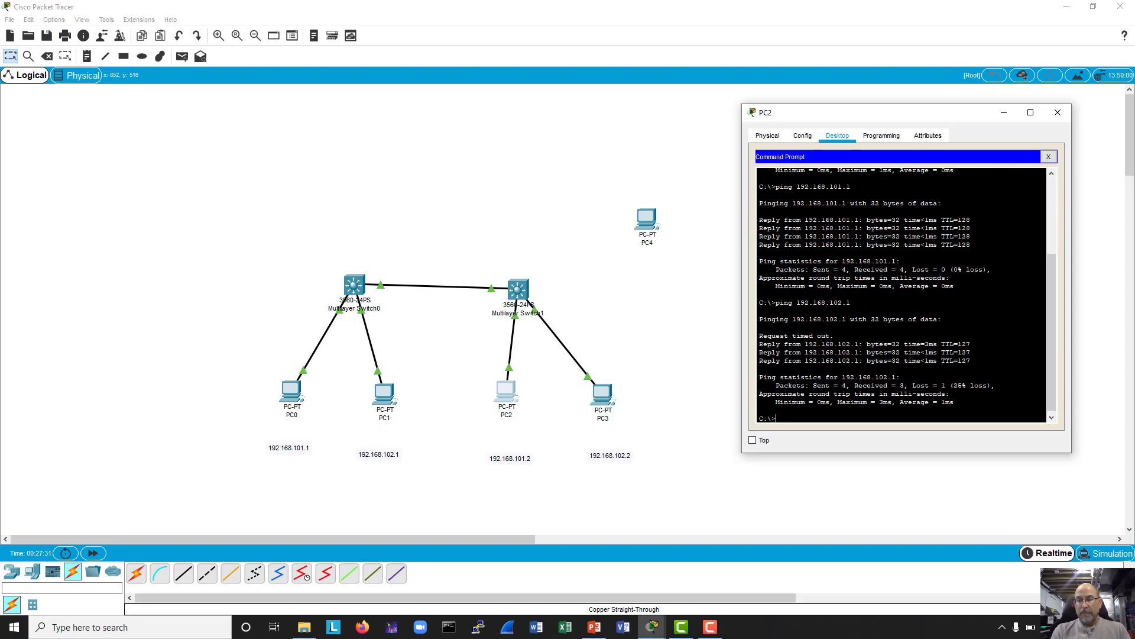
{"action": "key", "text": "Up"}
{"action": "key", "text": "Return"}
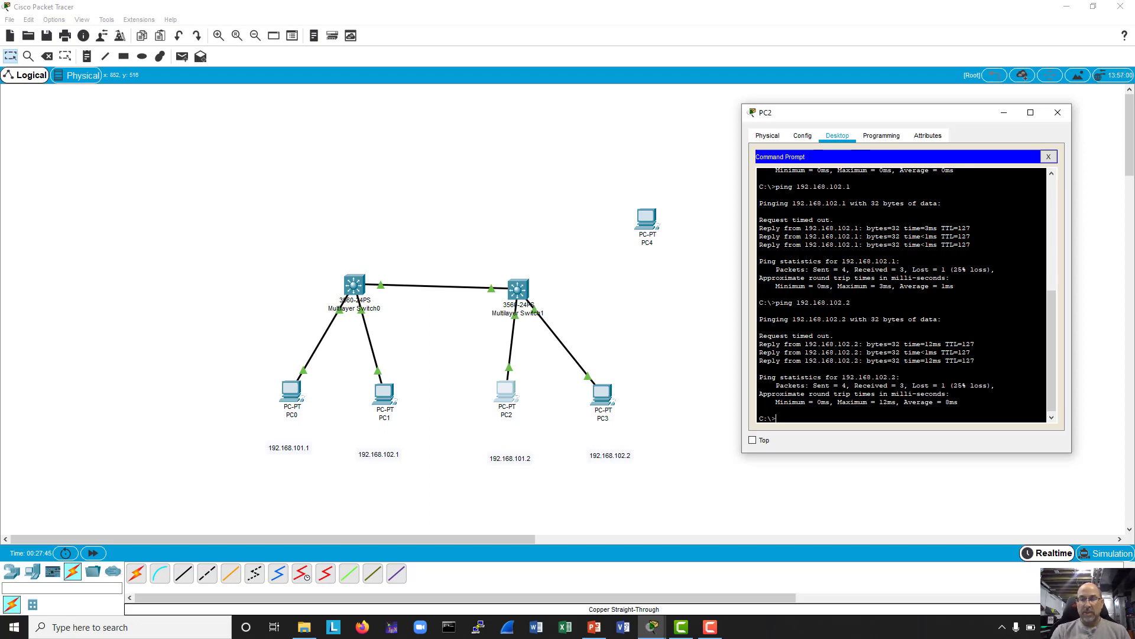
- Ping the VLAN 102 gateway 192.168.102.254 from PC2 and close the PC2 window
{"action": "key", "text": "Up"}
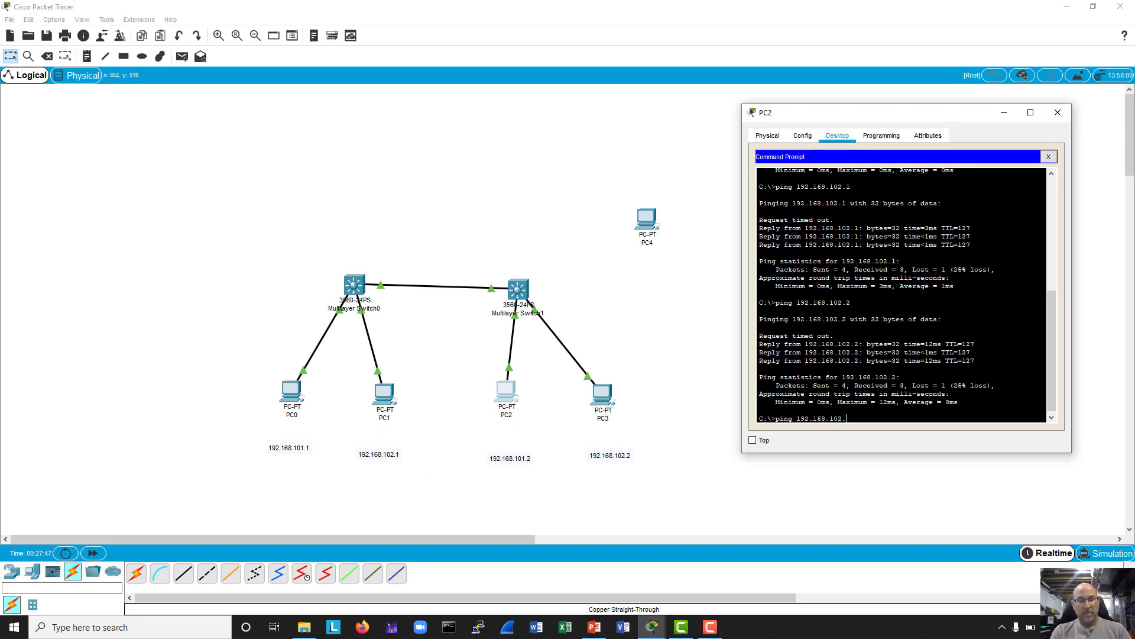
{"action": "type", "text": "254"}
{"action": "key", "text": "Return"}
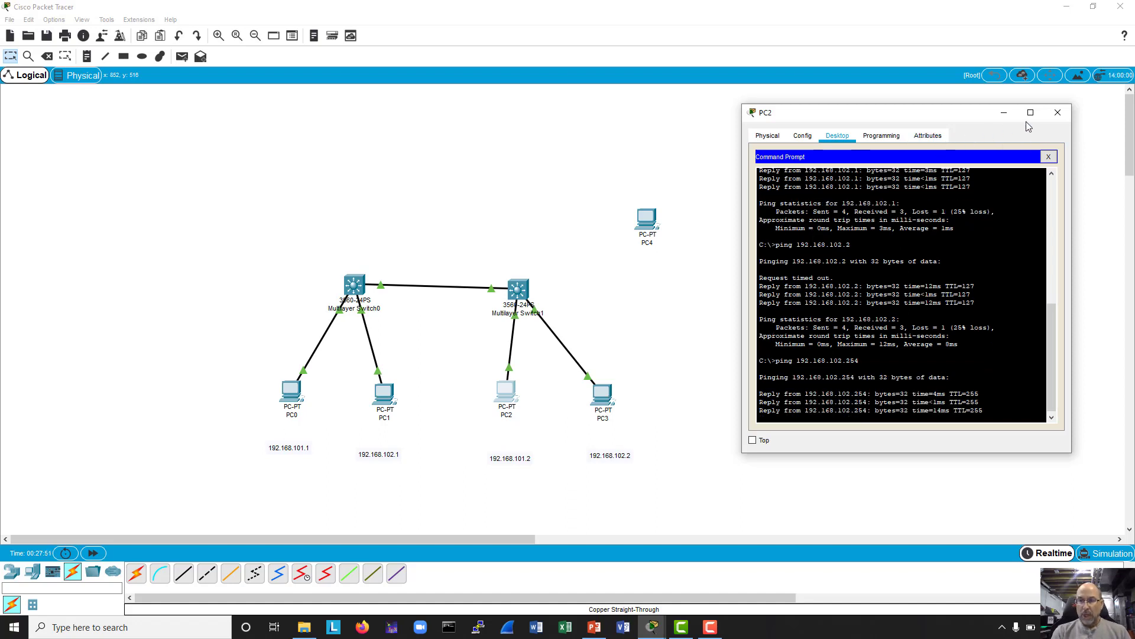
{"action": "left_click", "coordinate": [1058, 113]}
- Open Multilayer Switch1's command line, leave interface configuration mode for the privileged prompt and ping 10.0.0.2
{"action": "left_click", "coordinate": [518, 289]}
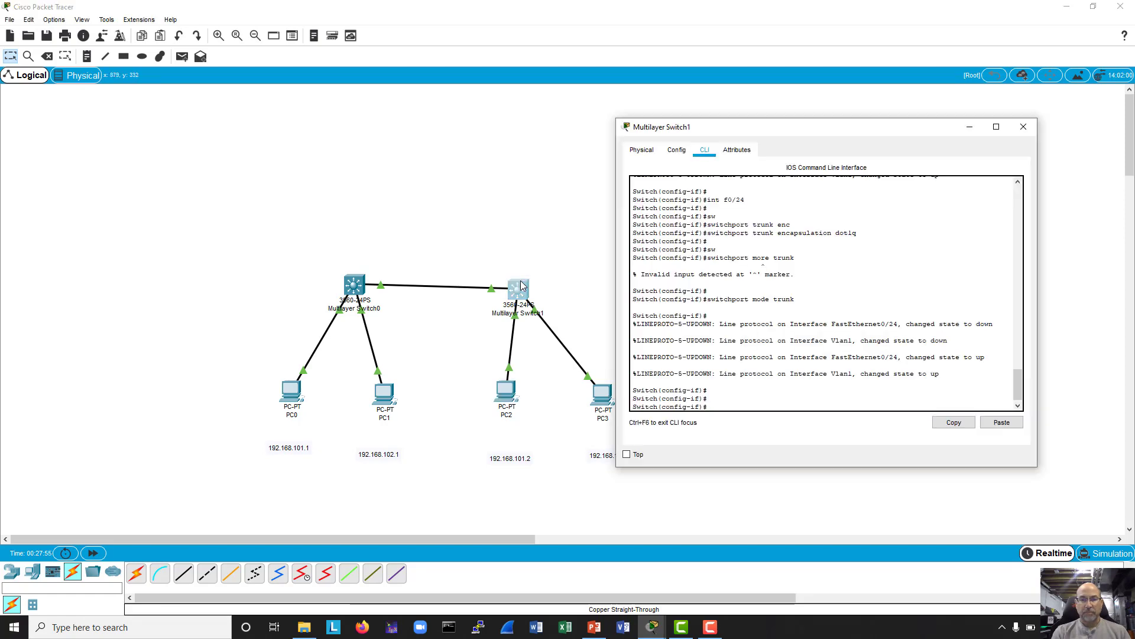
{"action": "left_click_drag", "start_coordinate": [887, 126], "coordinate": [940, 113]}
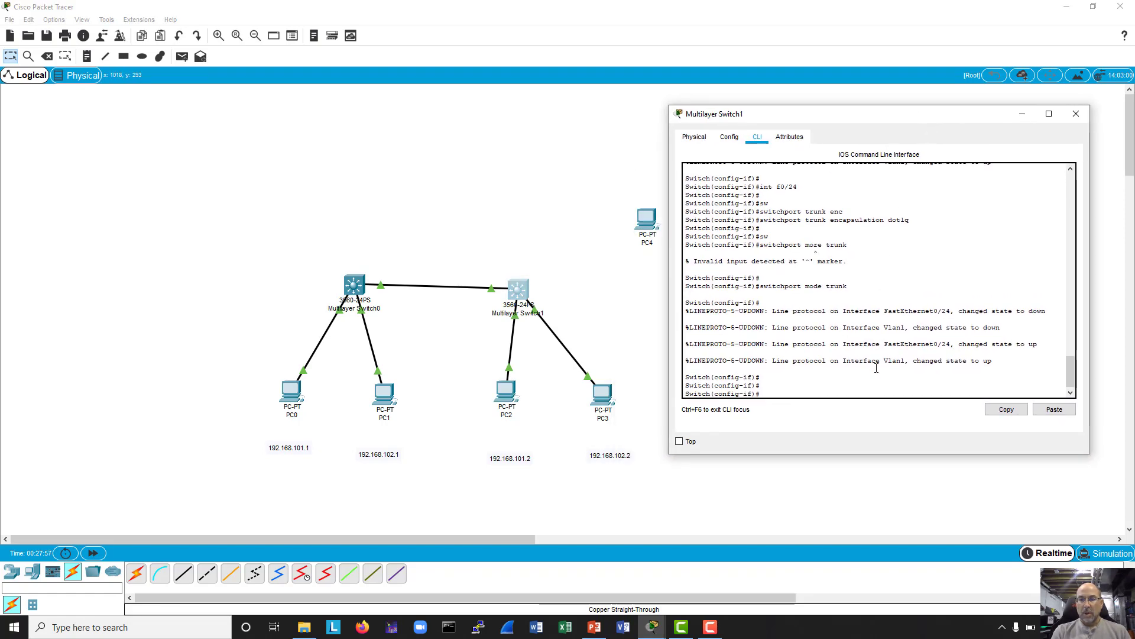
{"action": "key", "text": "ctrl+z"}
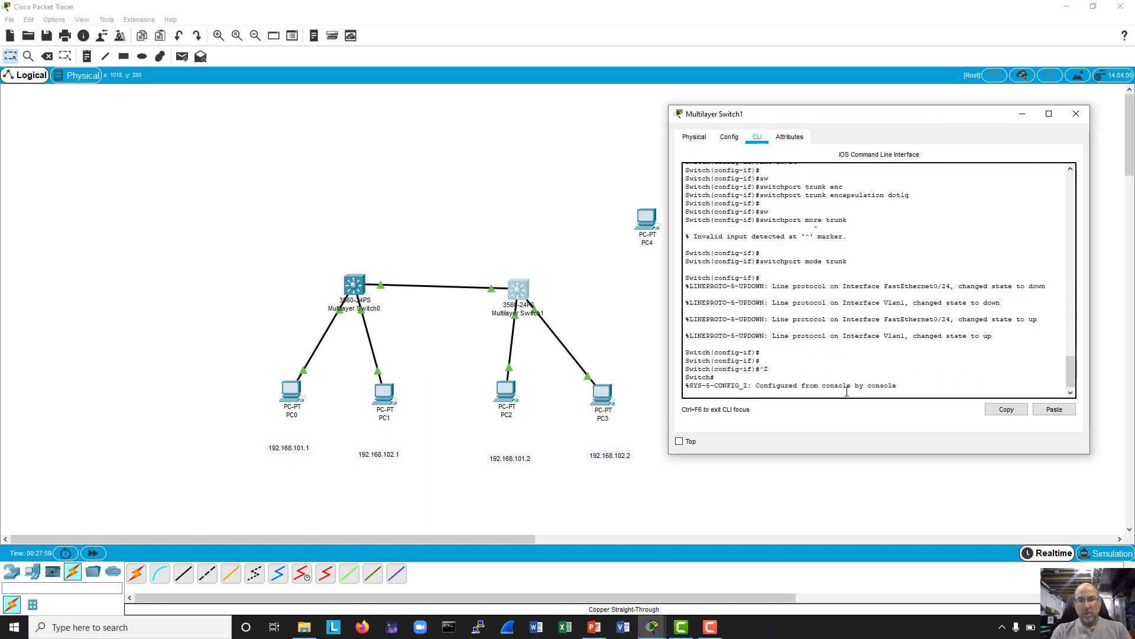
{"action": "key", "text": "Return"}
{"action": "key", "text": "Return"}
{"action": "key", "text": "Return"}
{"action": "key", "text": "Return"}
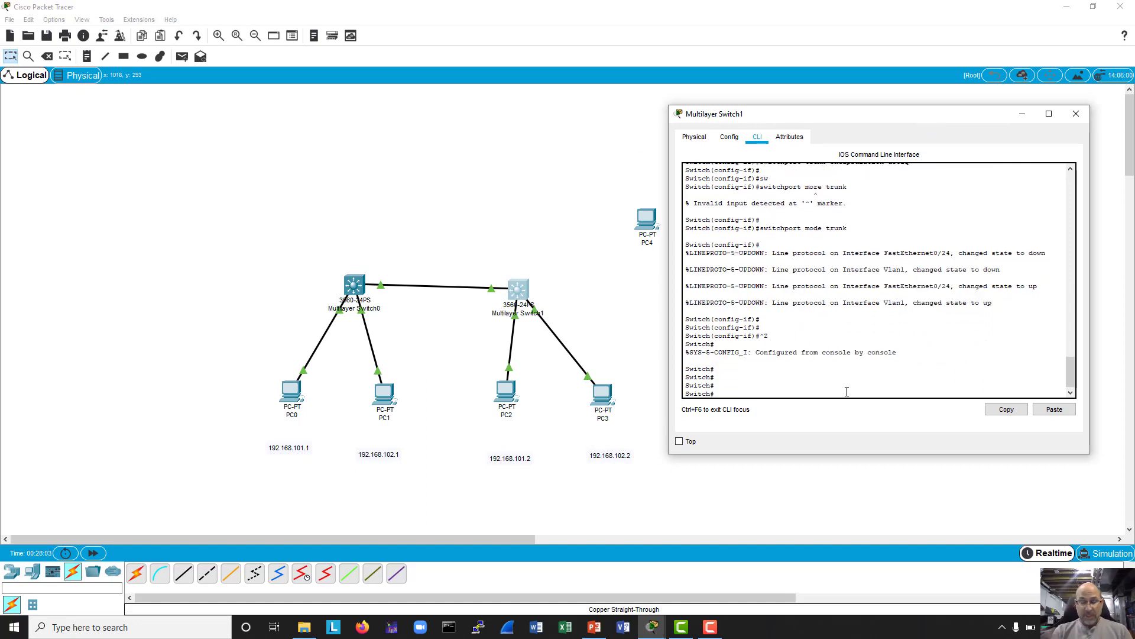
{"action": "type", "text": "ping"}
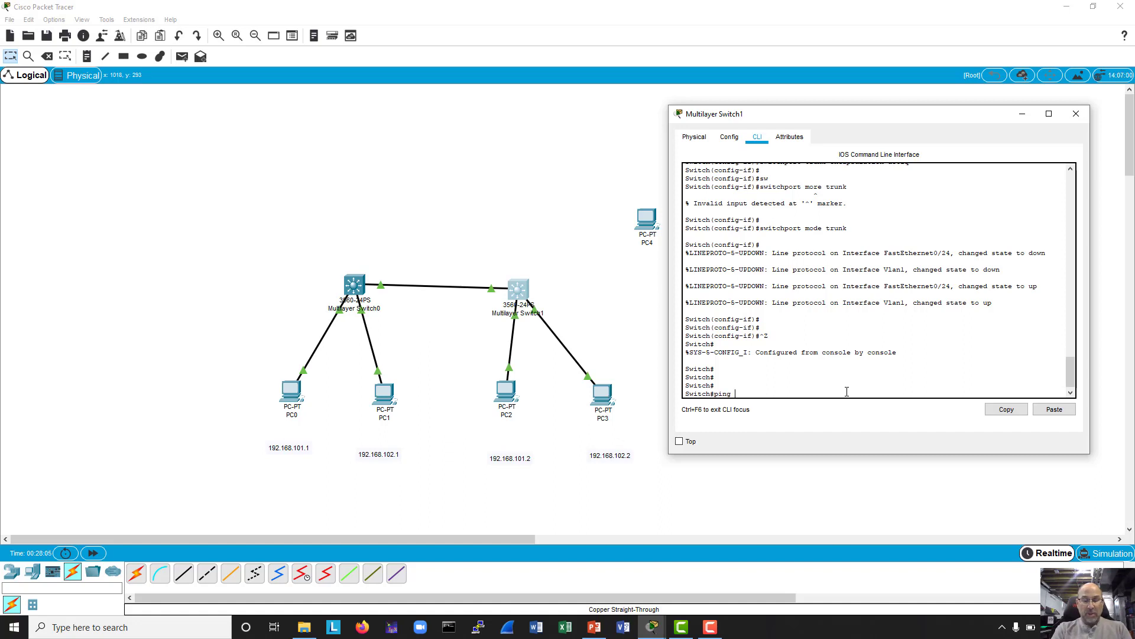
{"action": "type", "text": " 10.0.0.2"}
{"action": "key", "text": "Return"}
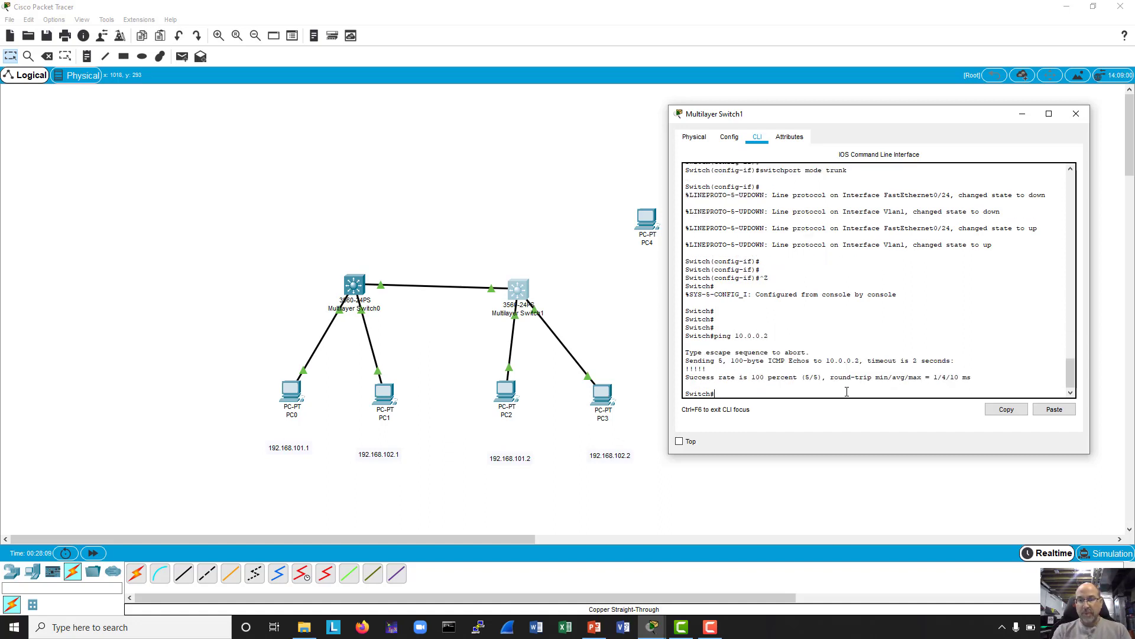
- Ping 10.0.0.1 twice from Multilayer Switch1 and close its window
{"action": "key", "text": "Up"}
{"action": "key", "text": "BackSpace"}
{"action": "type", "text": "10.0.0.1"}
{"action": "key", "text": "Return"}
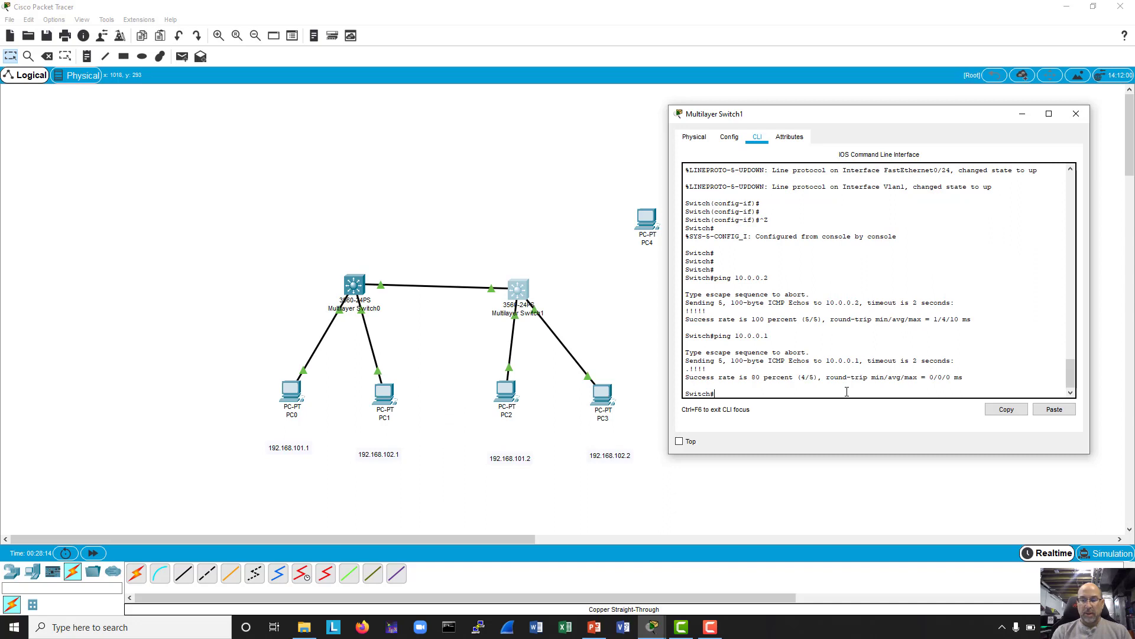
{"action": "key", "text": "Up"}
{"action": "key", "text": "Return"}
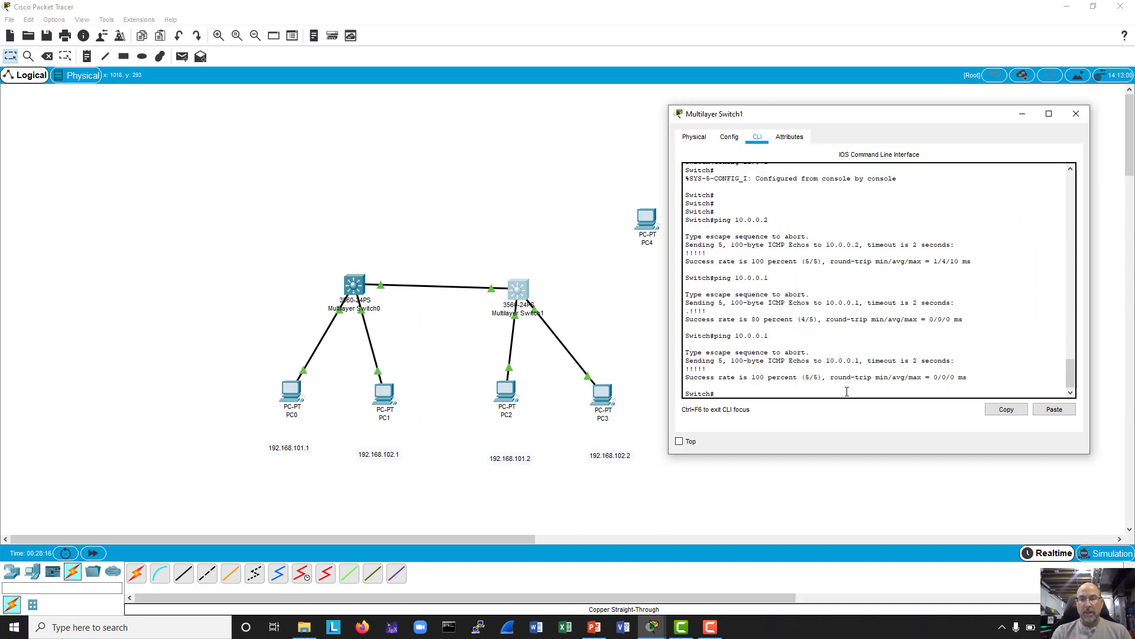
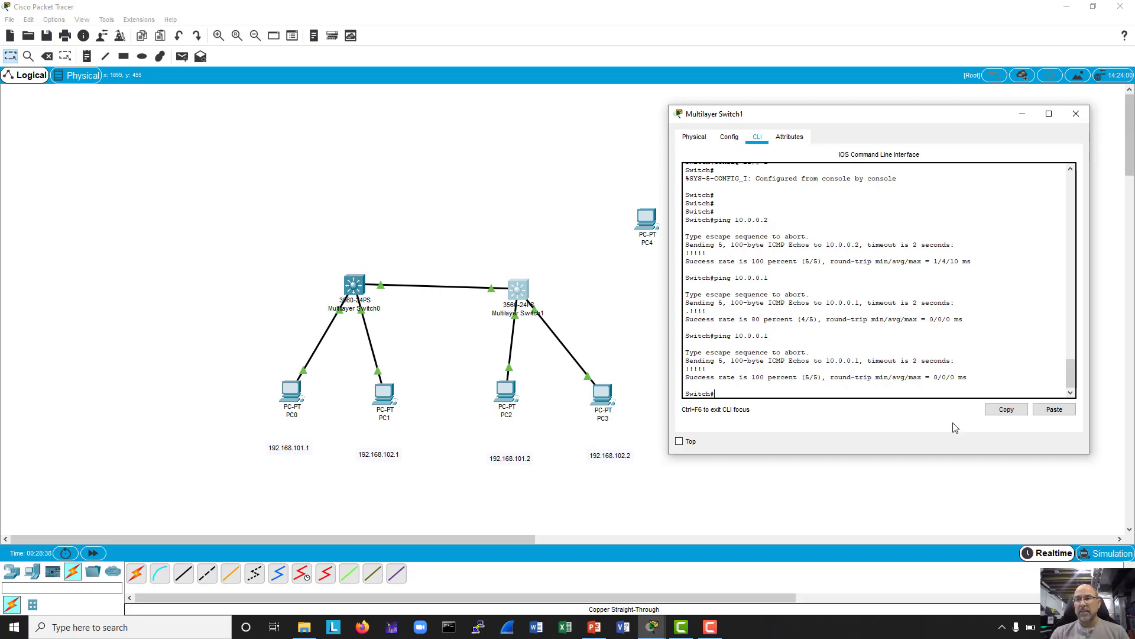
{"action": "left_click", "coordinate": [1080, 117]}
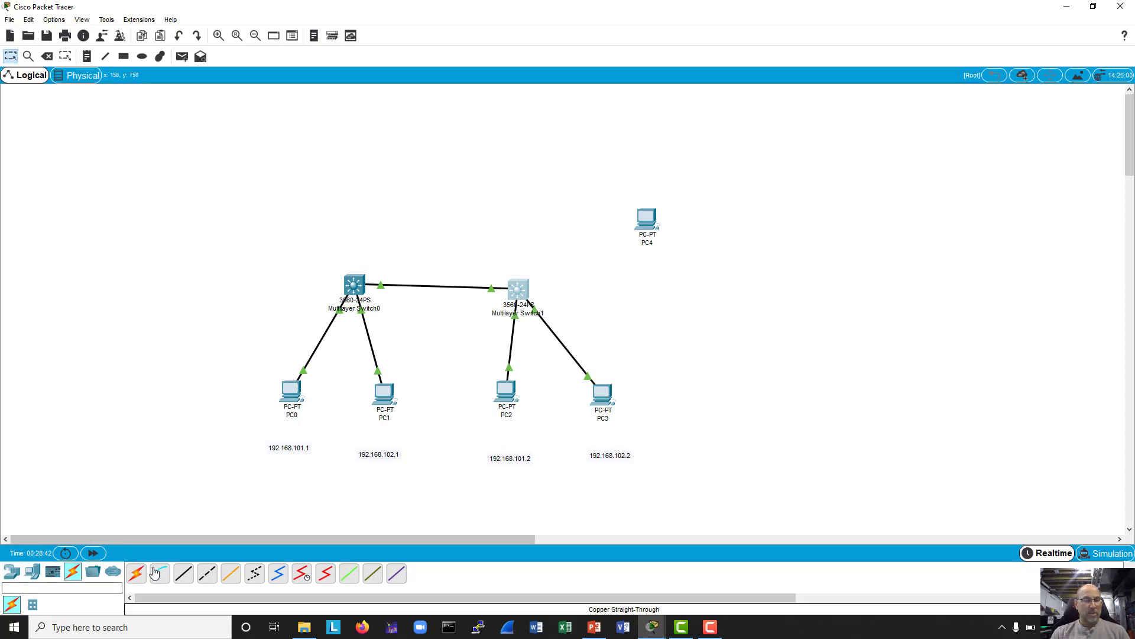
- Connect PC4's FastEthernet0 to FastEthernet0/13 on Multilayer Switch1 with a copper straight-through cable
{"action": "left_click", "coordinate": [186, 582]}
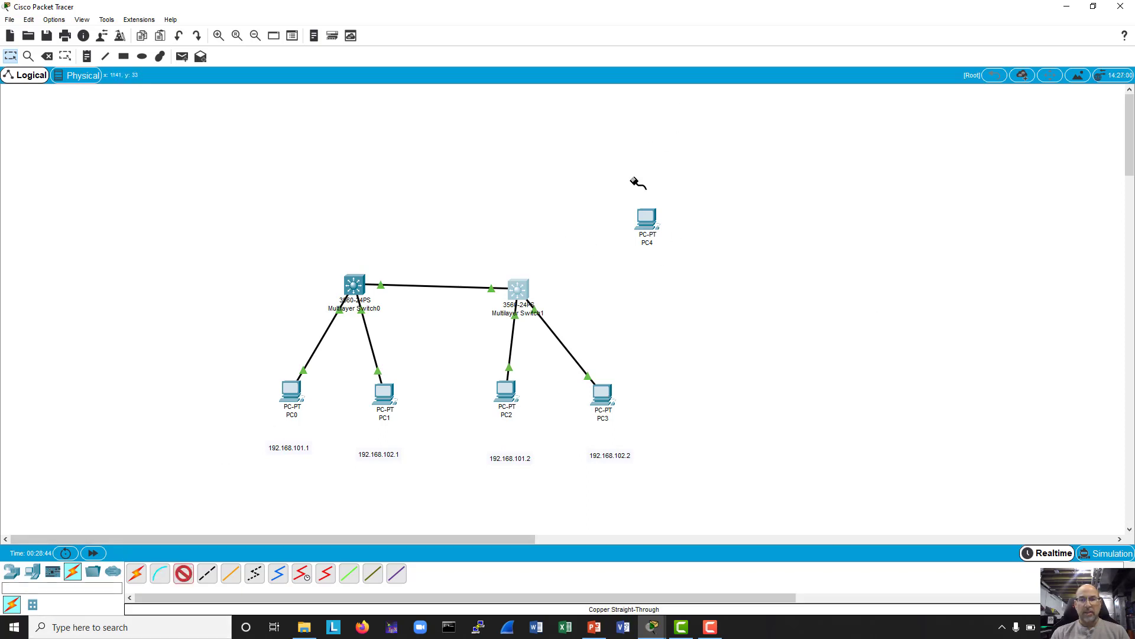
{"action": "left_click", "coordinate": [644, 219]}
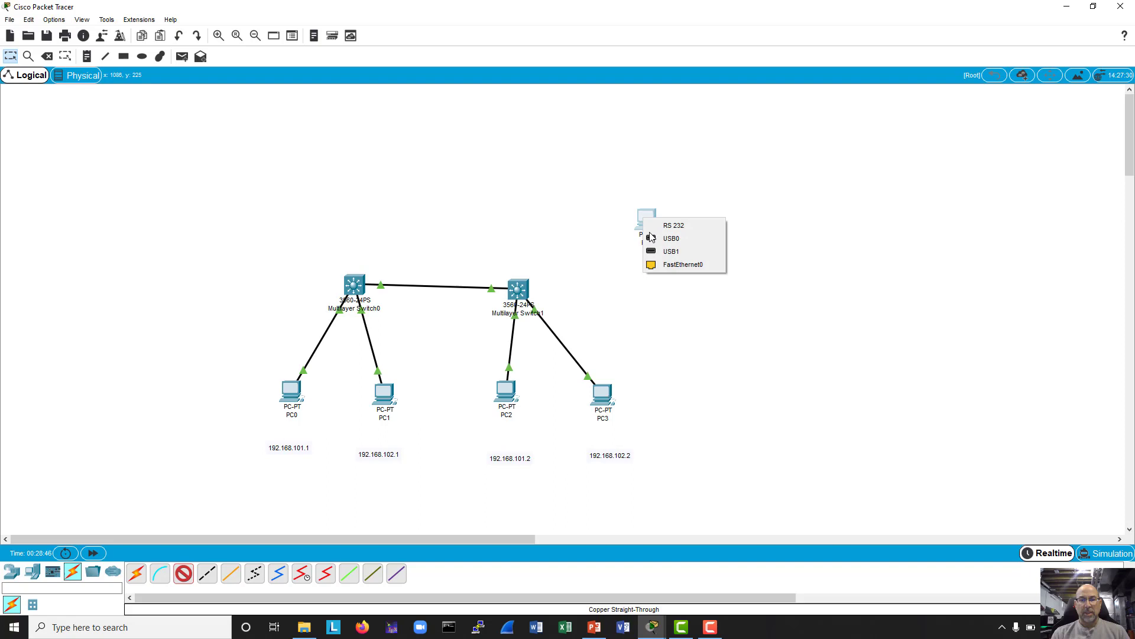
{"action": "left_click", "coordinate": [667, 270]}
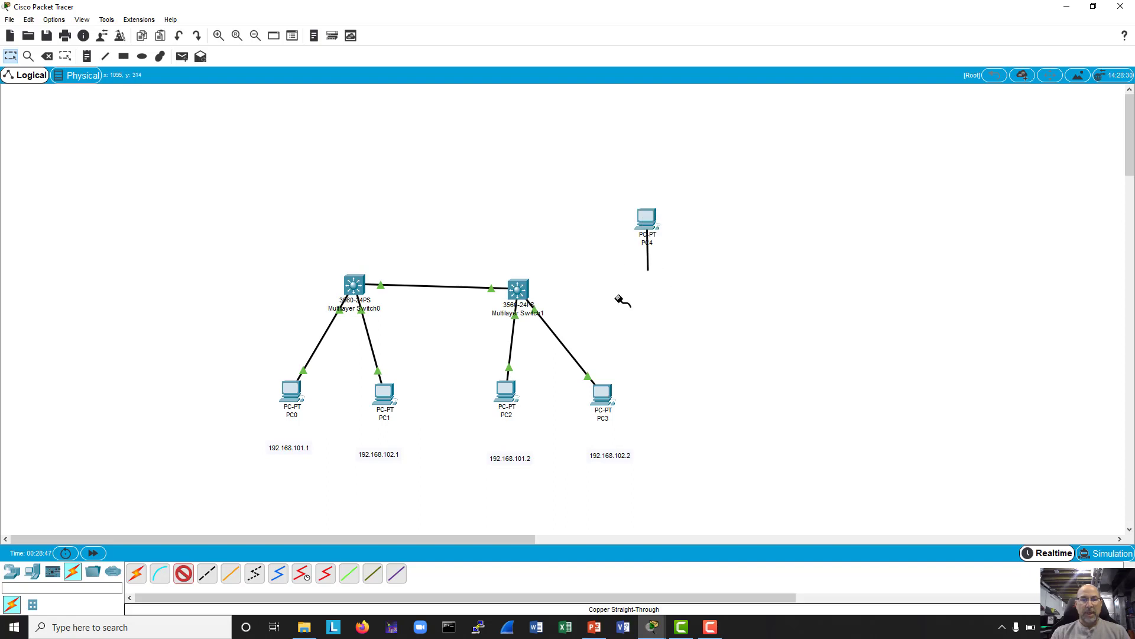
{"action": "left_click", "coordinate": [525, 287]}
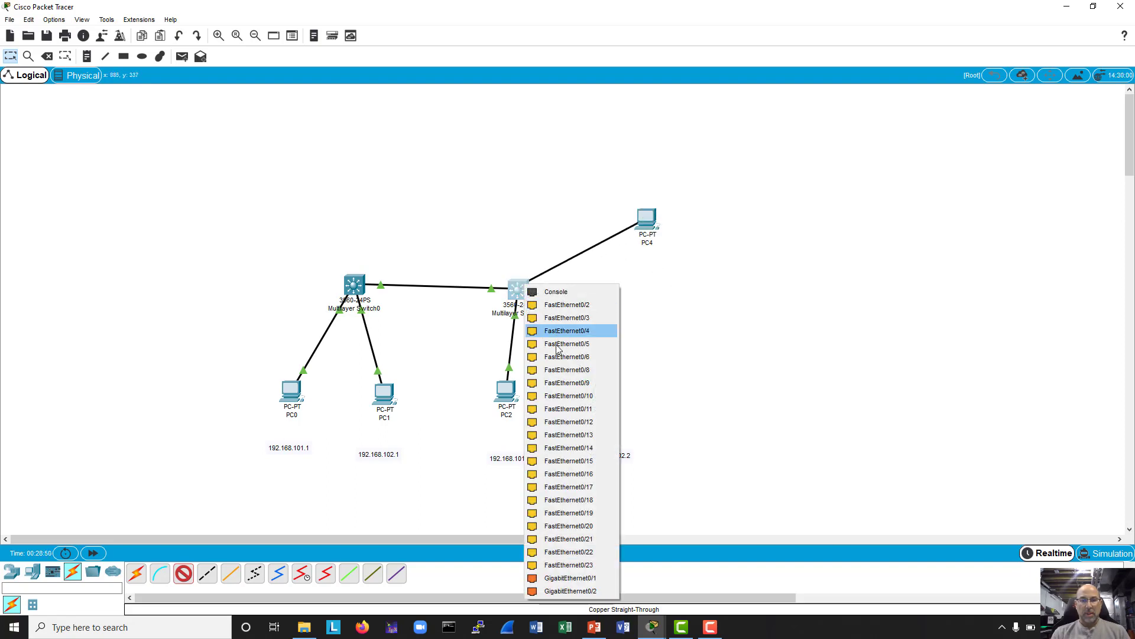
{"action": "left_click", "coordinate": [555, 436]}
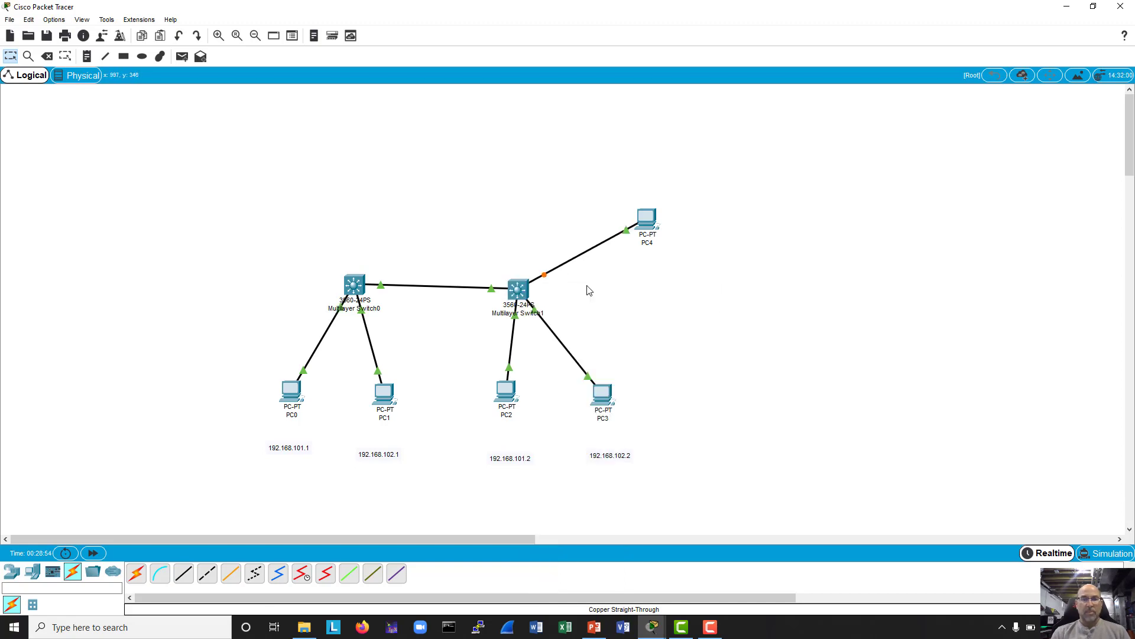
- Set PC4's FastEthernet0 to static IP address 10.0.0.99 with subnet mask 255.0.0.0 and close the PC4 window
{"action": "left_click", "coordinate": [648, 218]}
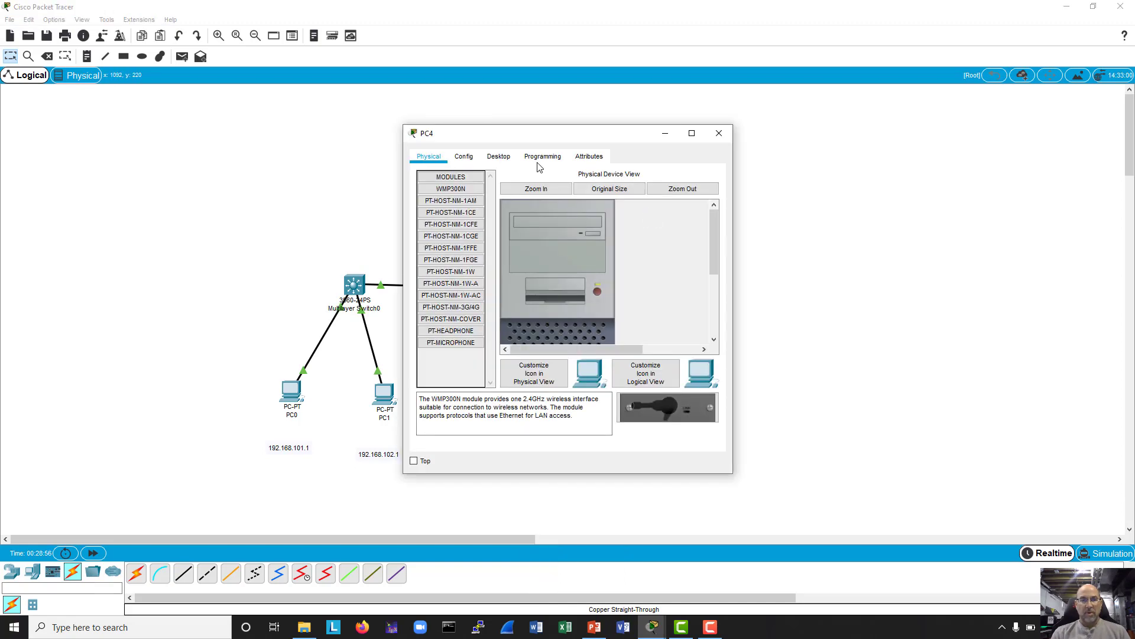
{"action": "left_click_drag", "start_coordinate": [578, 136], "coordinate": [908, 110]}
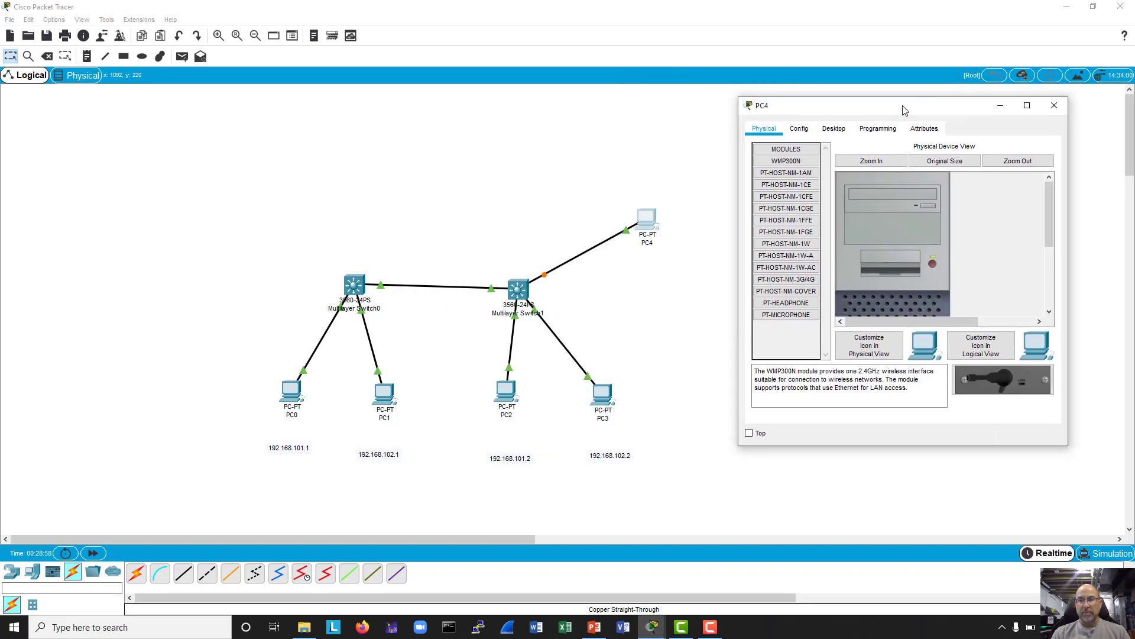
{"action": "left_click", "coordinate": [798, 133]}
{"action": "left_click", "coordinate": [770, 197]}
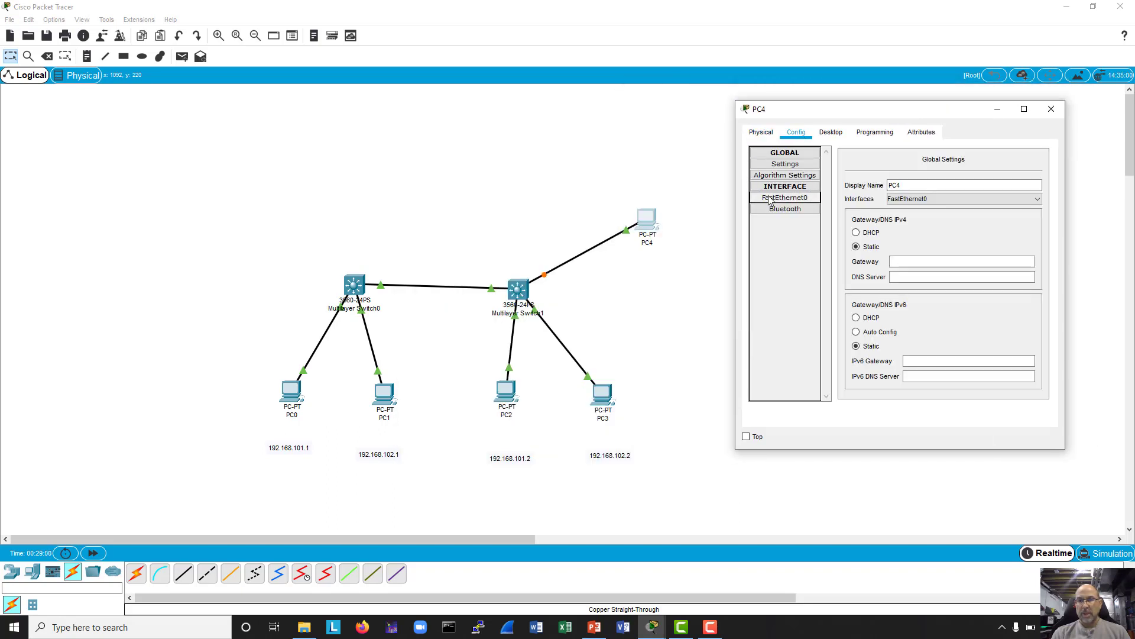
{"action": "left_click", "coordinate": [951, 246]}
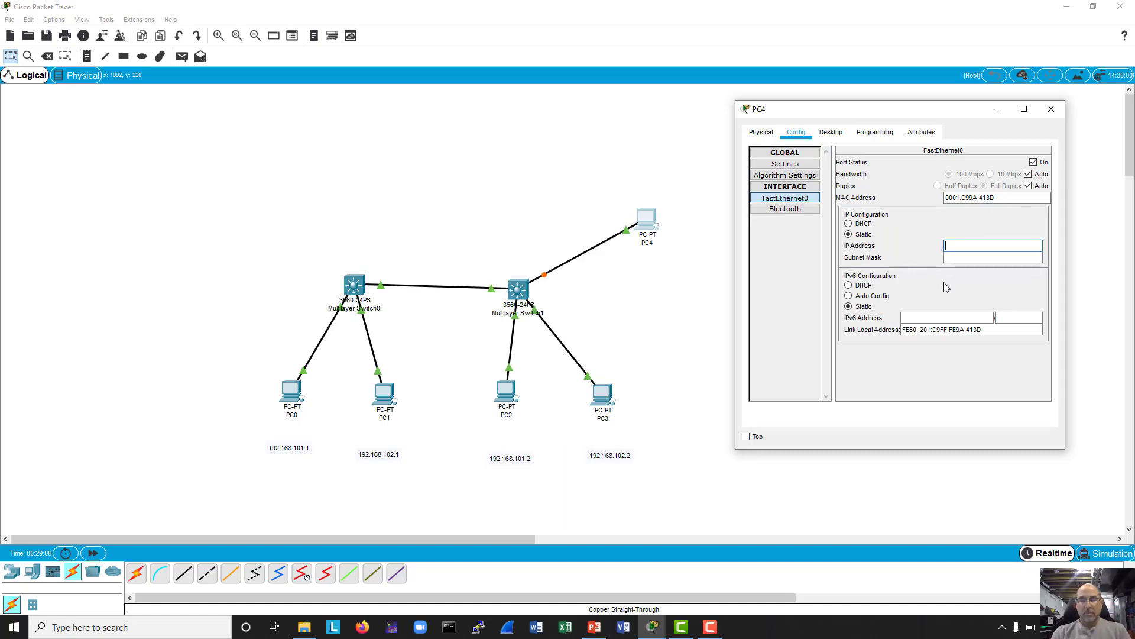
{"action": "type", "text": "10.0."}
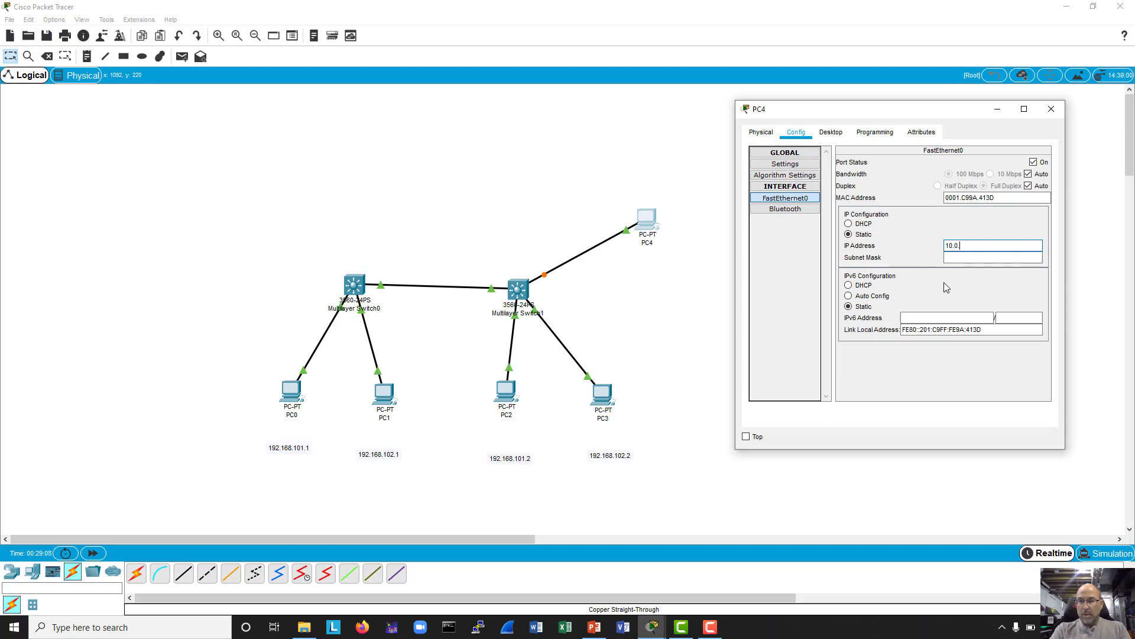
{"action": "type", "text": "0.99"}
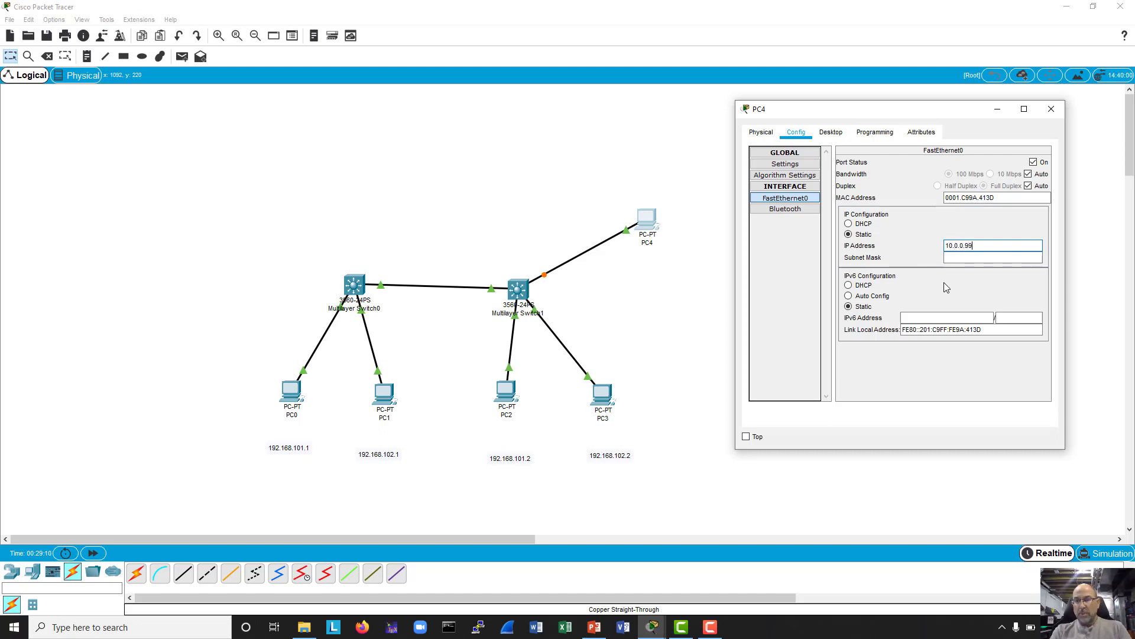
{"action": "key", "text": "Tab"}
{"action": "key", "text": "Tab"}
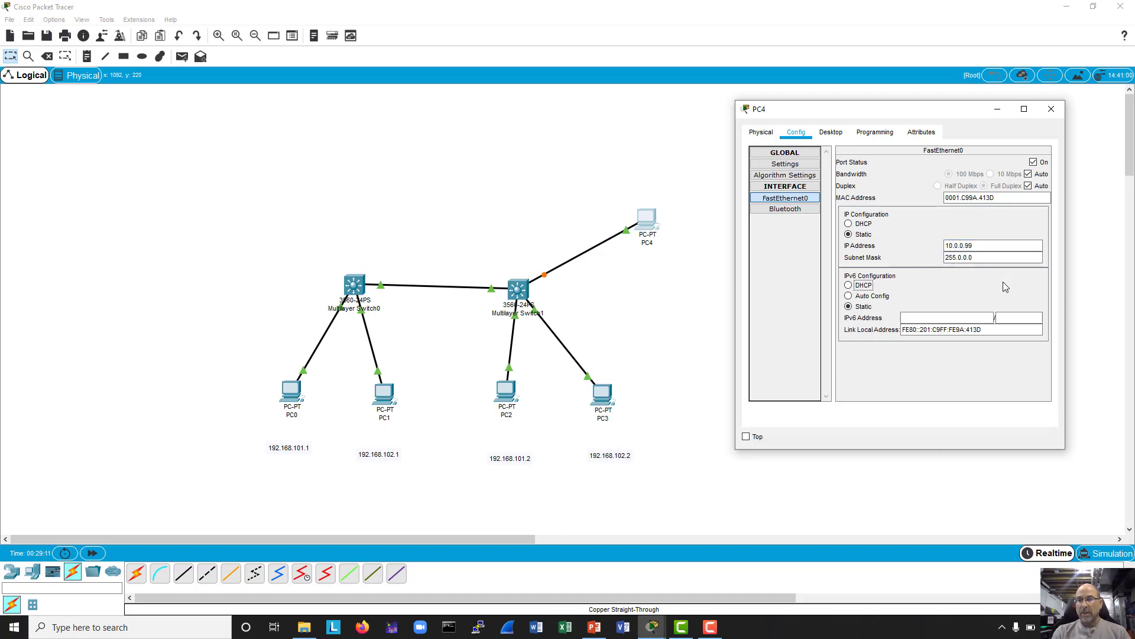
{"action": "left_click", "coordinate": [1055, 109]}
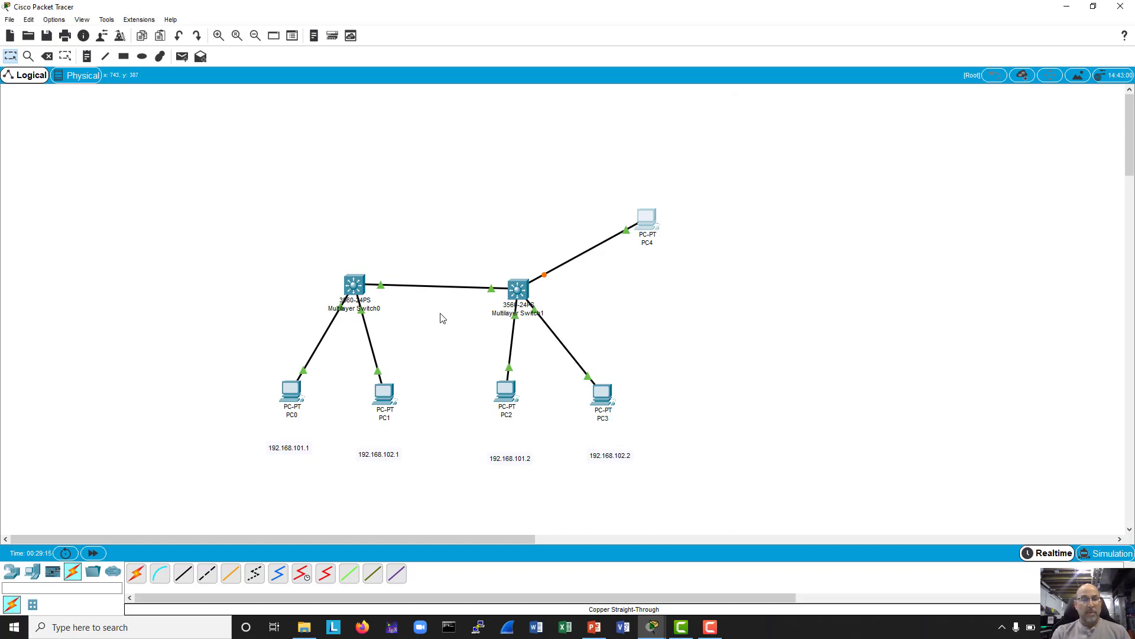
- Place a note above Multilayer Switch0 with the lines "ip routing", 192.168.101.254, 192.168.102.254 and 10.0.0.1
{"action": "left_click", "coordinate": [94, 60]}
{"action": "left_click", "coordinate": [339, 227]}
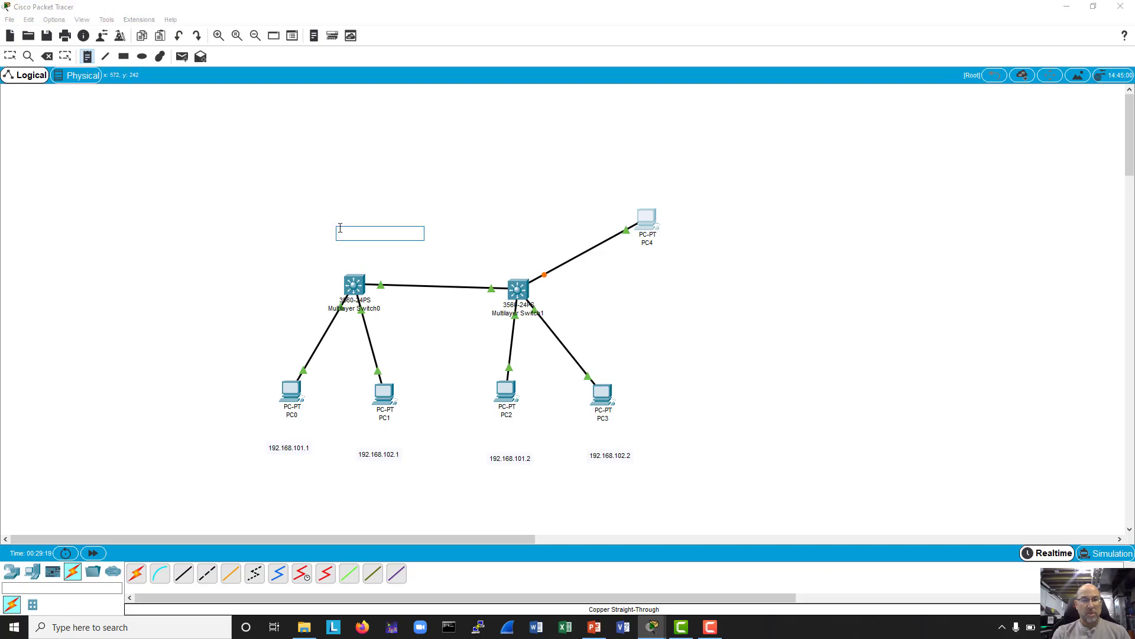
{"action": "type", "text": "ip rout"}
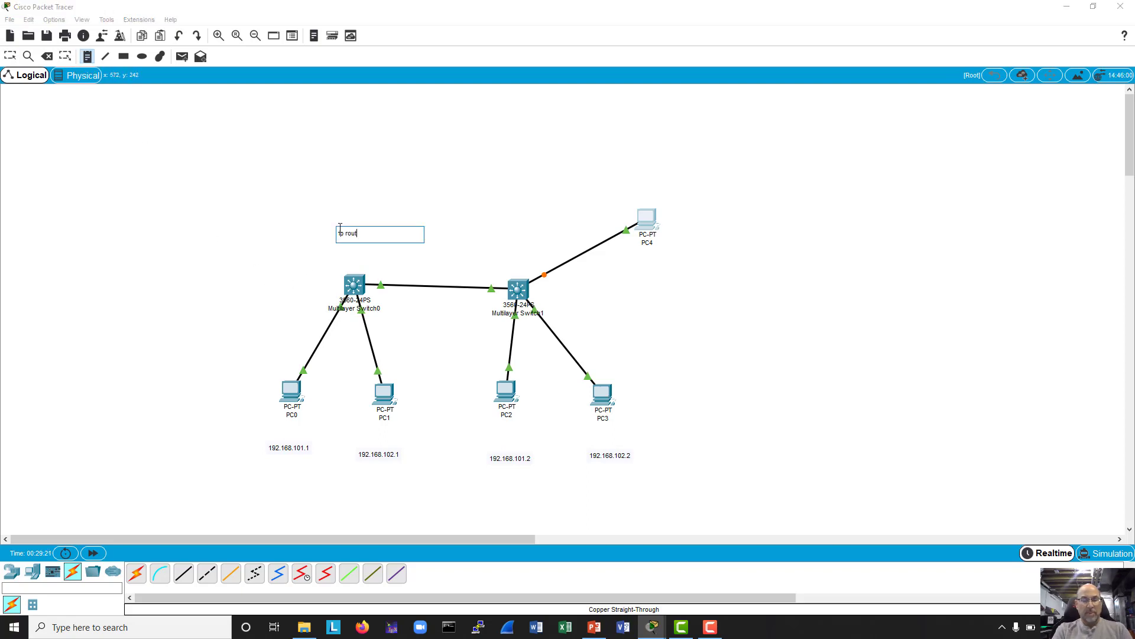
{"action": "type", "text": "ing"}
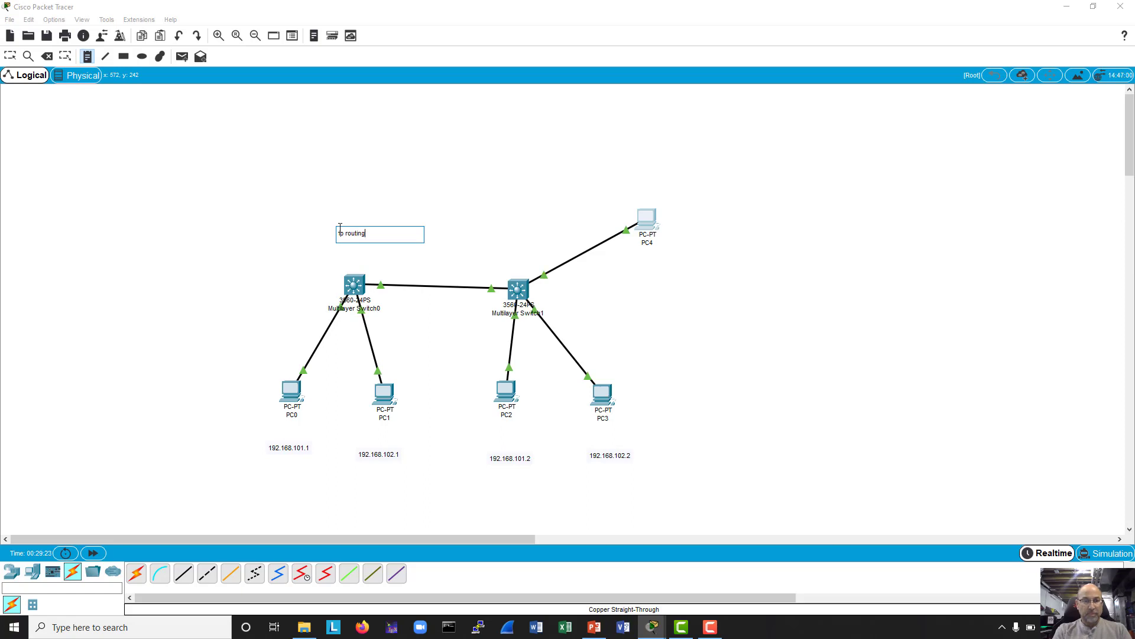
{"action": "key", "text": "Return"}
{"action": "type", "text": "192.168."}
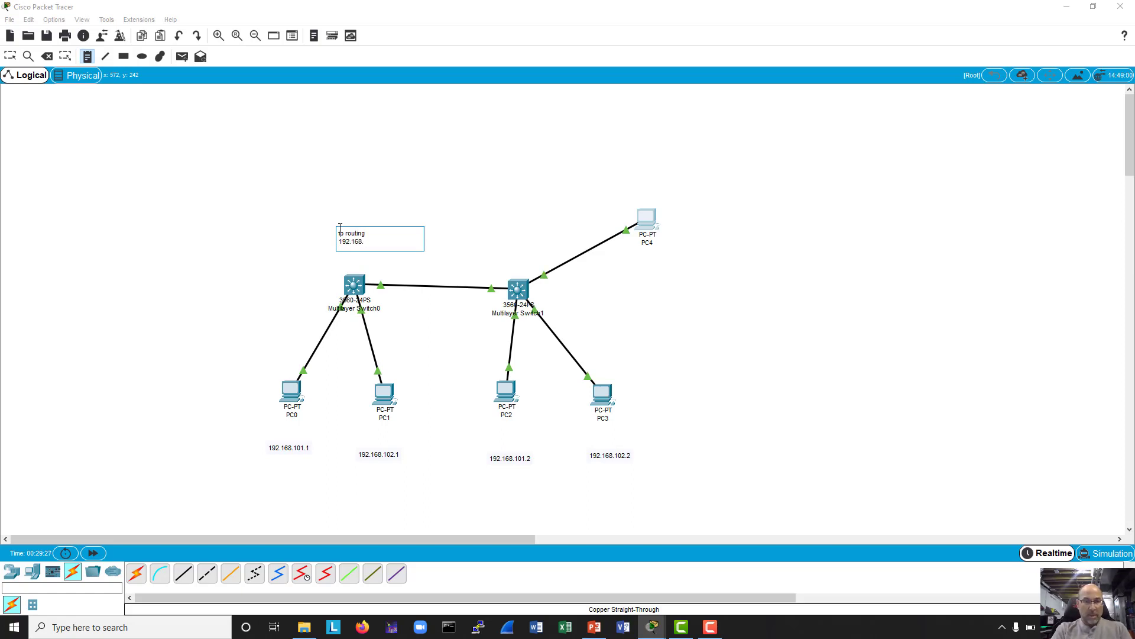
{"action": "type", "text": "101.254"}
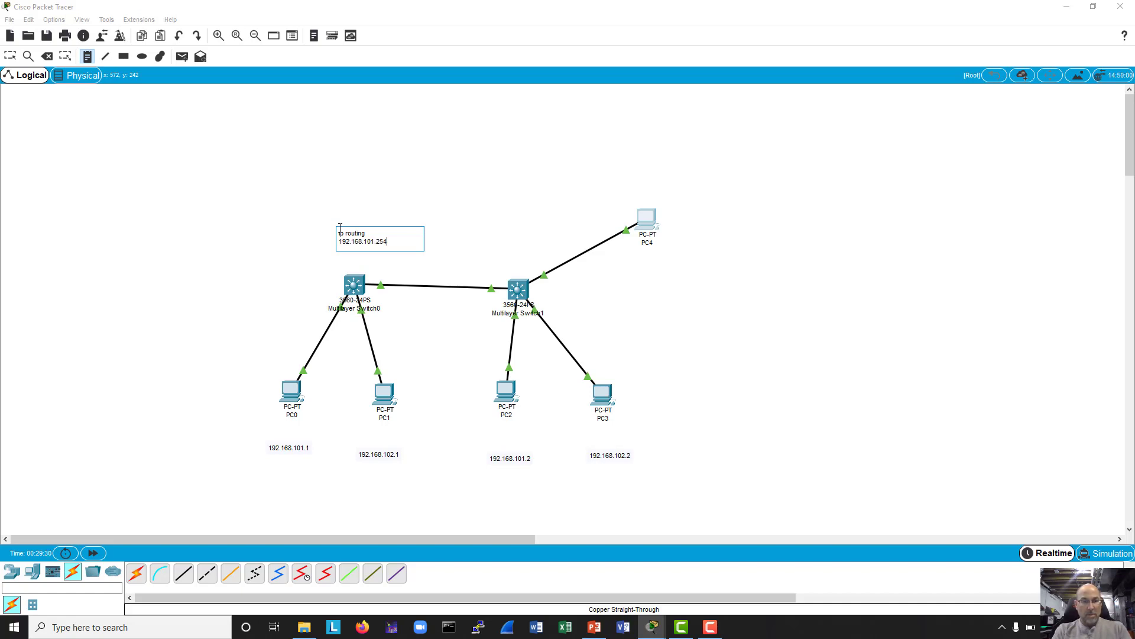
{"action": "key", "text": "Return"}
{"action": "type", "text": "192.168.102.254"}
{"action": "key", "text": "Return"}
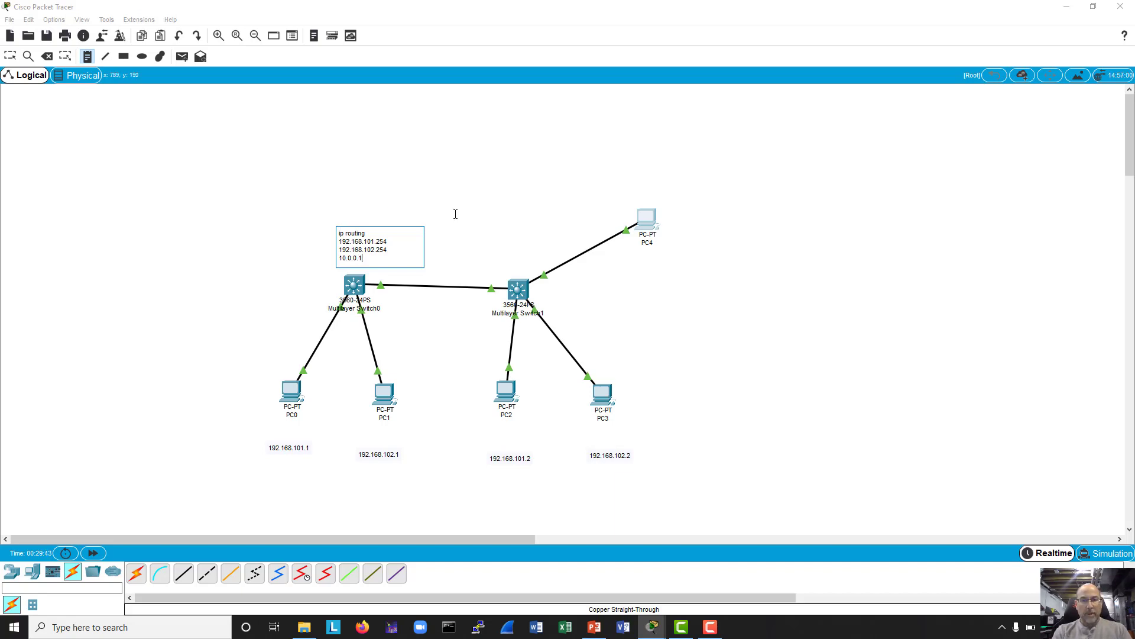
- Place a note reading 10.0.0.2 above Multilayer Switch1 and leave the note tool
{"action": "left_click", "coordinate": [493, 255]}
{"action": "type", "text": "10"}
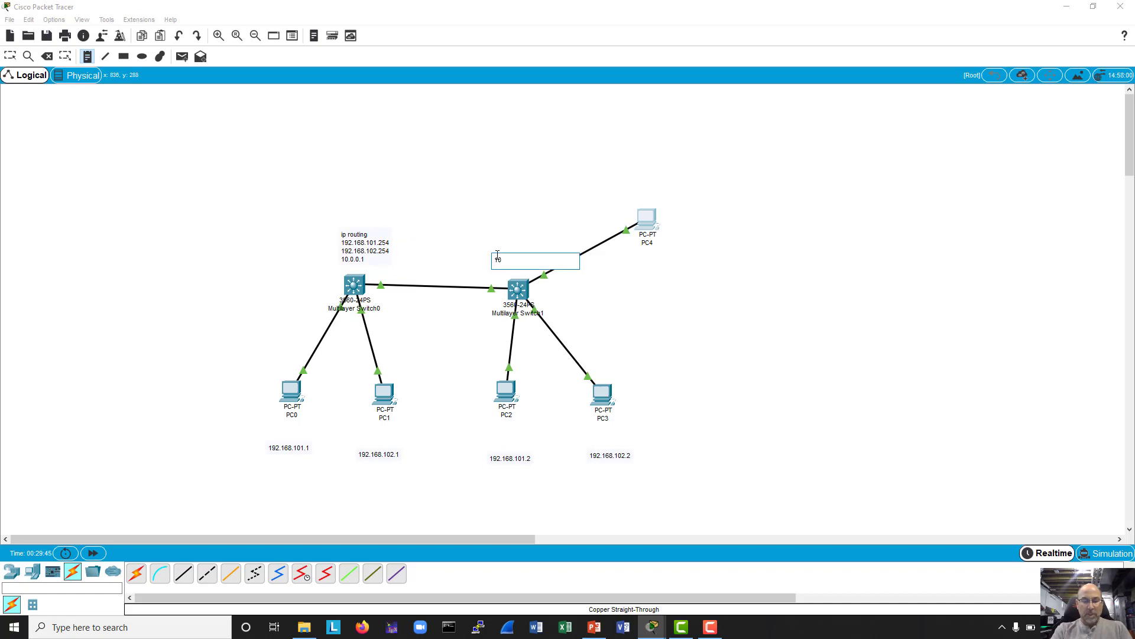
{"action": "type", "text": ".0.0.2"}
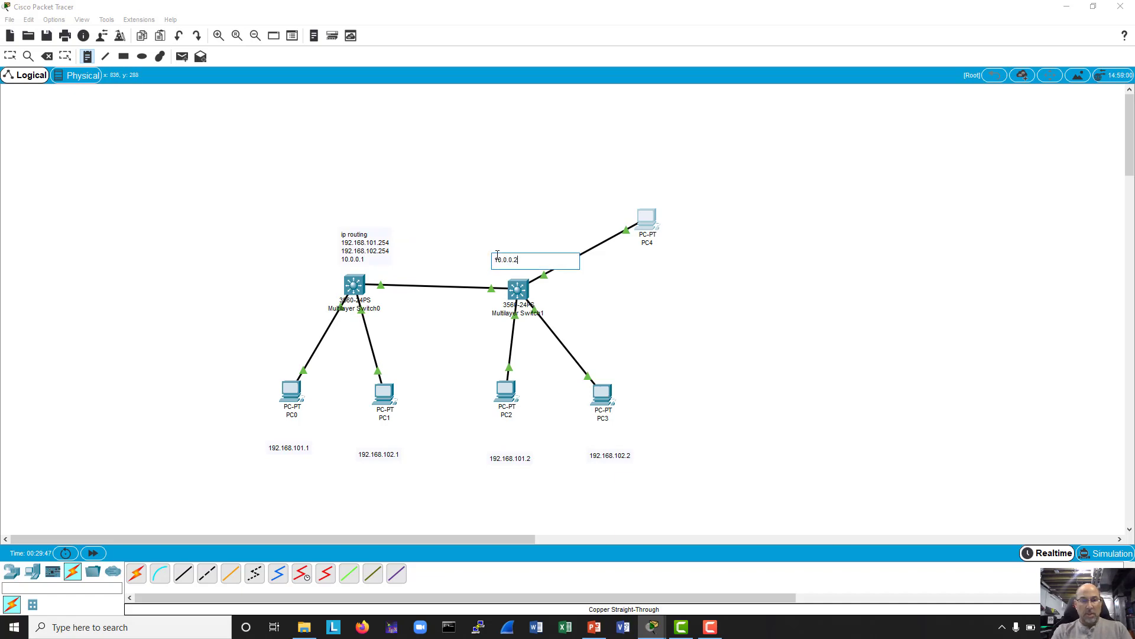
{"action": "left_click", "coordinate": [642, 329]}
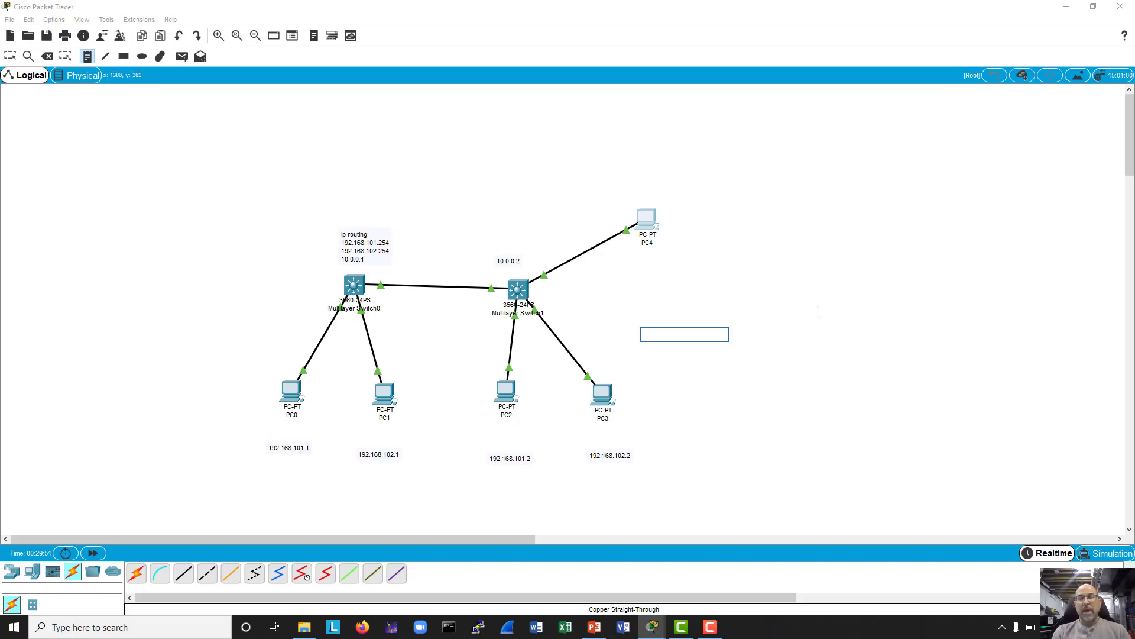
{"action": "key", "text": "Escape"}
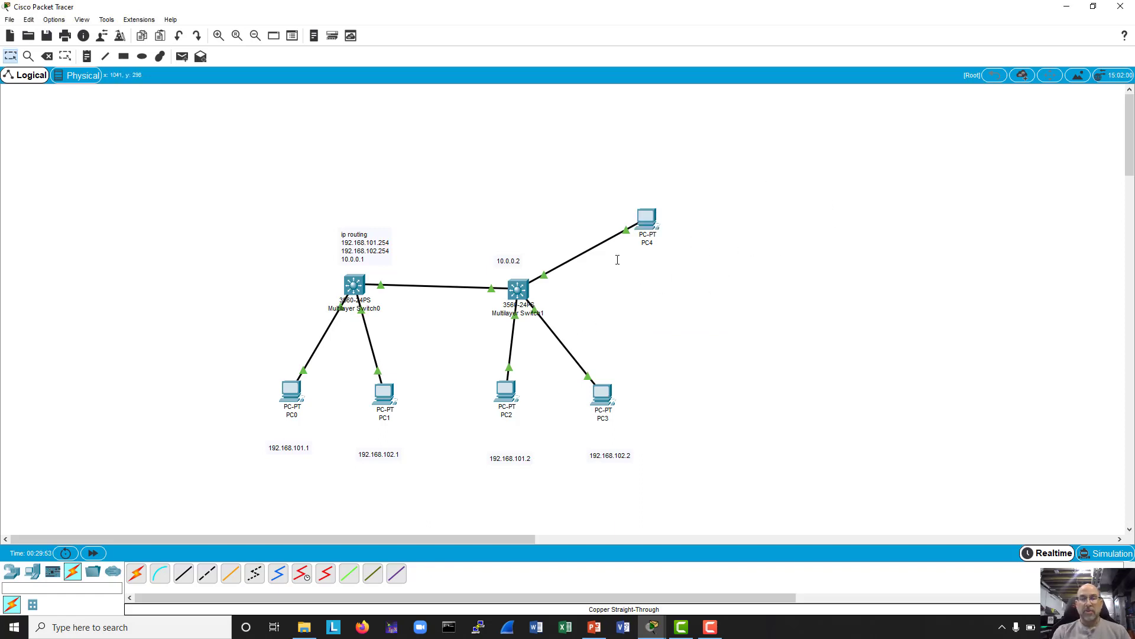
- Open PC4's command prompt and ping Multilayer Switch1's management address 10.0.0.2
{"action": "left_click", "coordinate": [645, 219]}
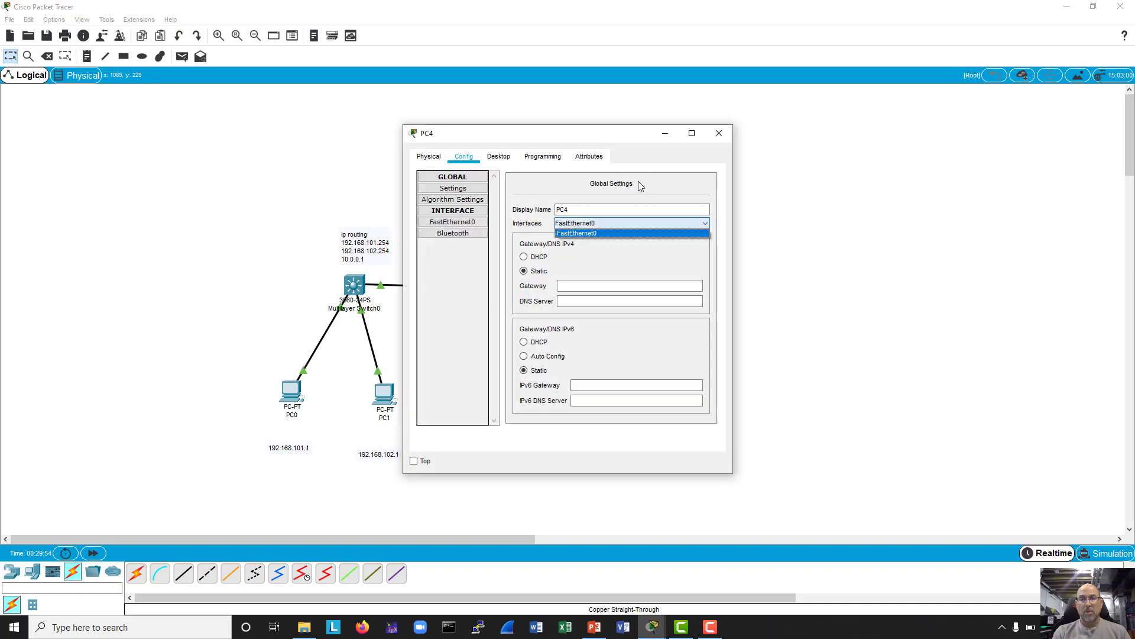
{"action": "left_click", "coordinate": [627, 144]}
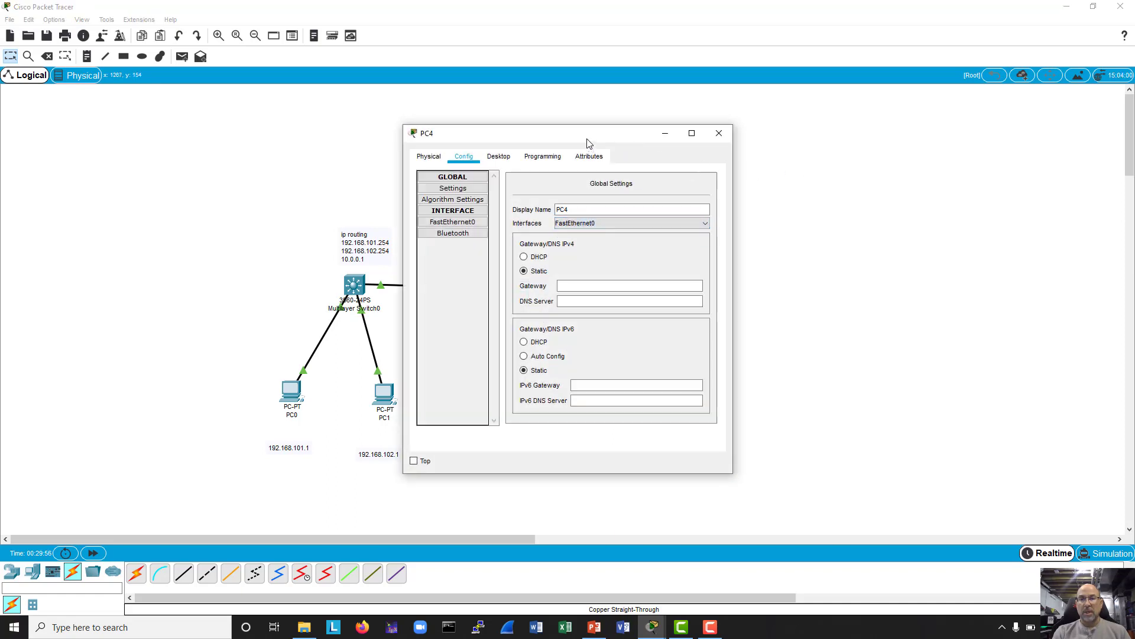
{"action": "left_click_drag", "start_coordinate": [605, 133], "coordinate": [921, 140]}
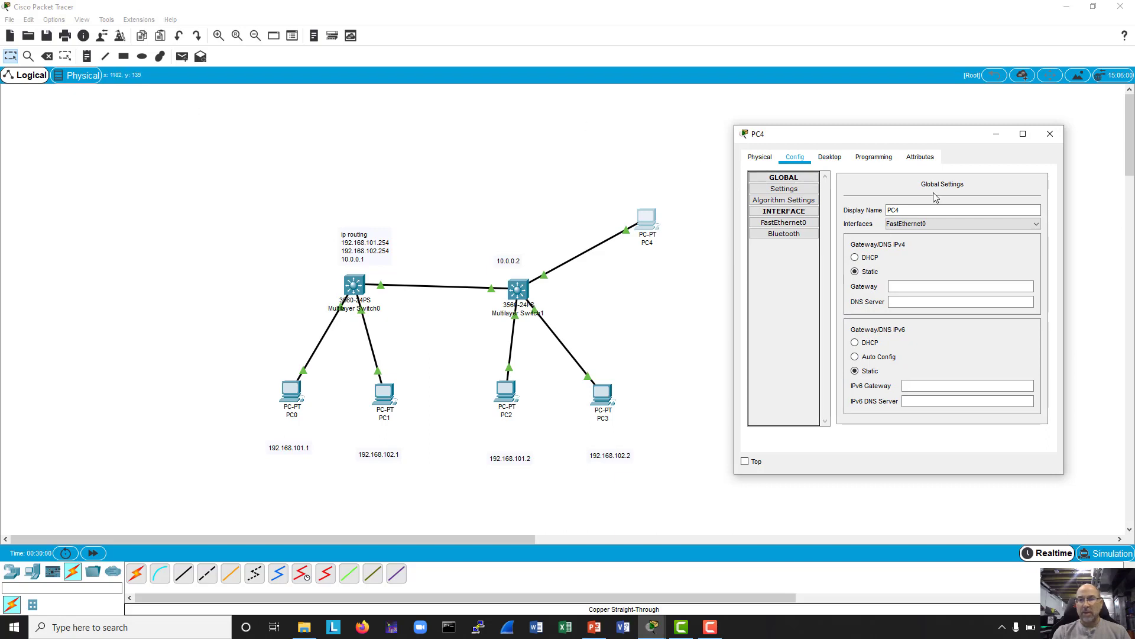
{"action": "left_click", "coordinate": [830, 157]}
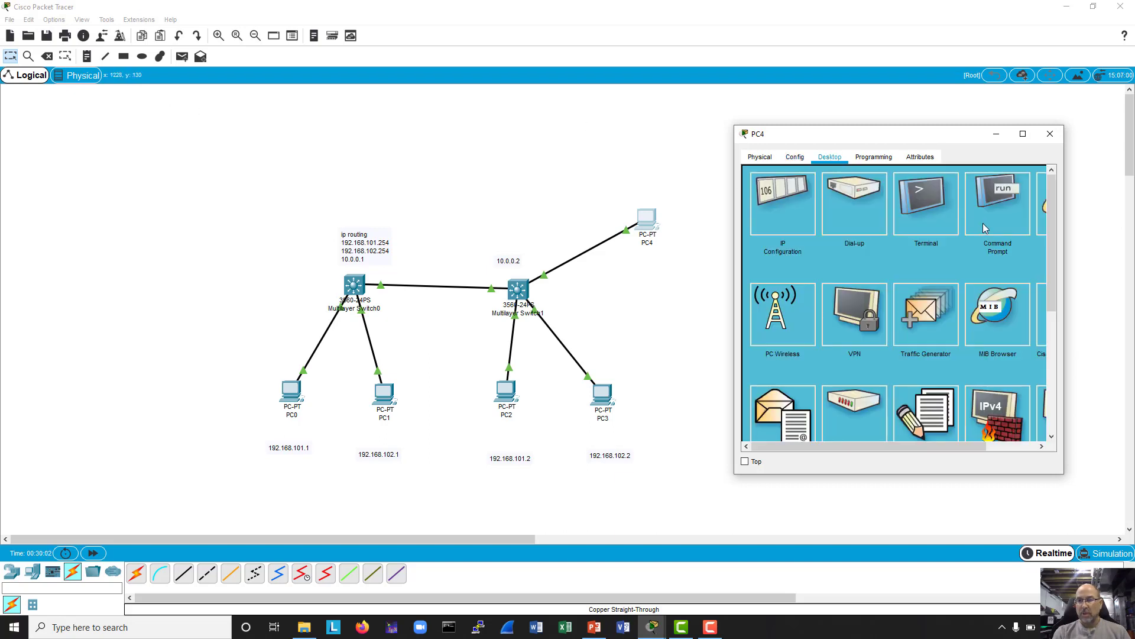
{"action": "left_click", "coordinate": [994, 213]}
{"action": "type", "text": "pi"}
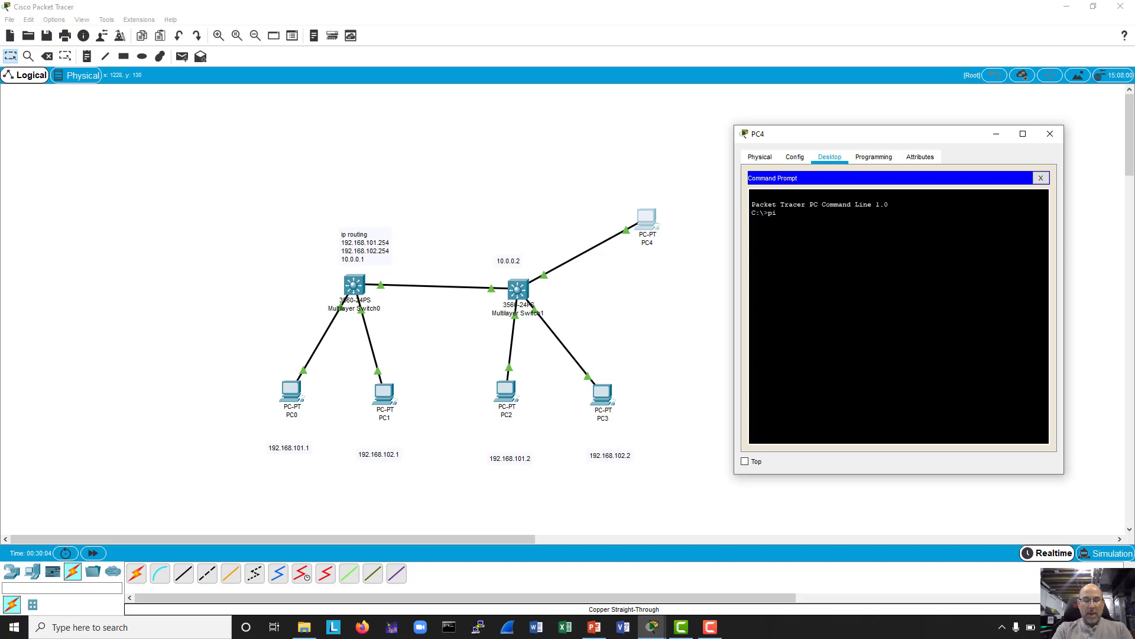
{"action": "type", "text": "ng 10.0.0"}
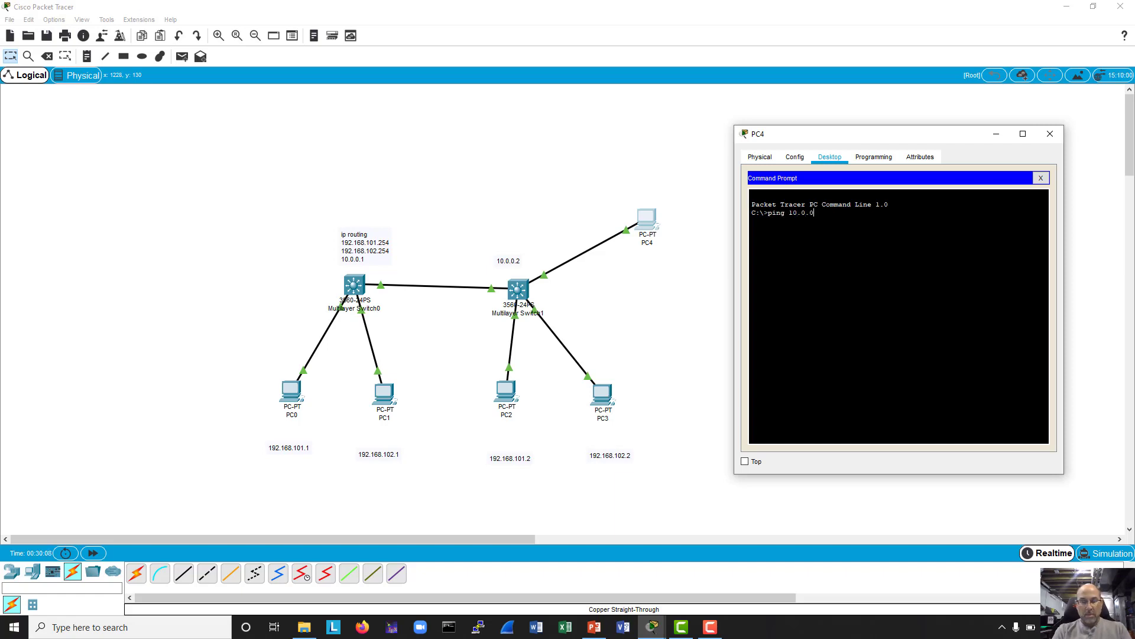
{"action": "type", "text": "."}
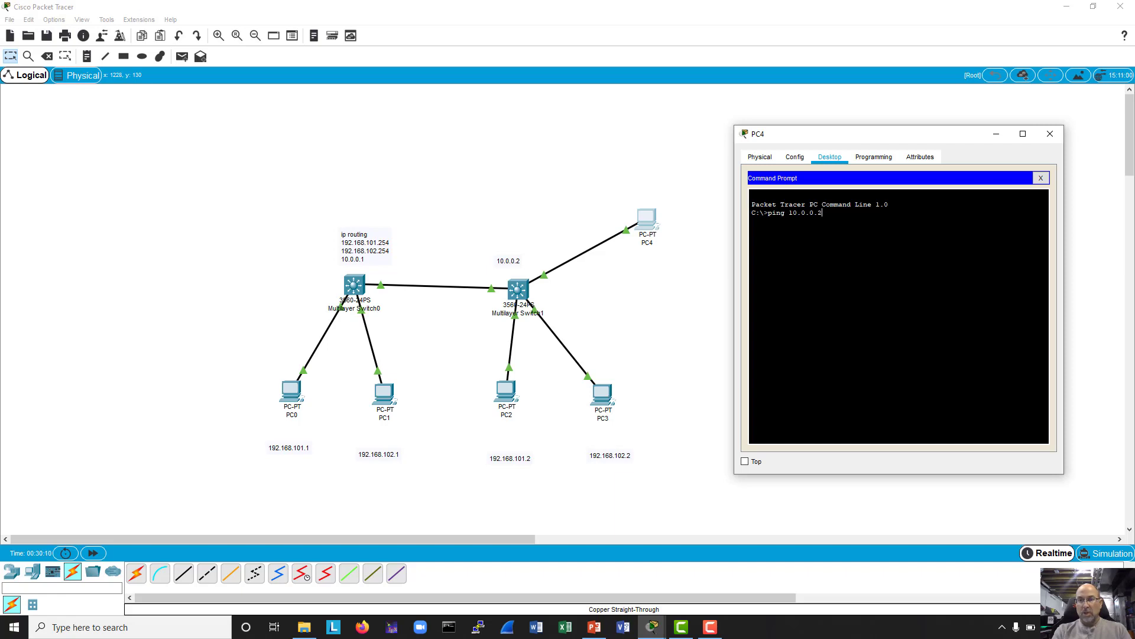
{"action": "type", "text": "2"}
{"action": "key", "text": "Return"}
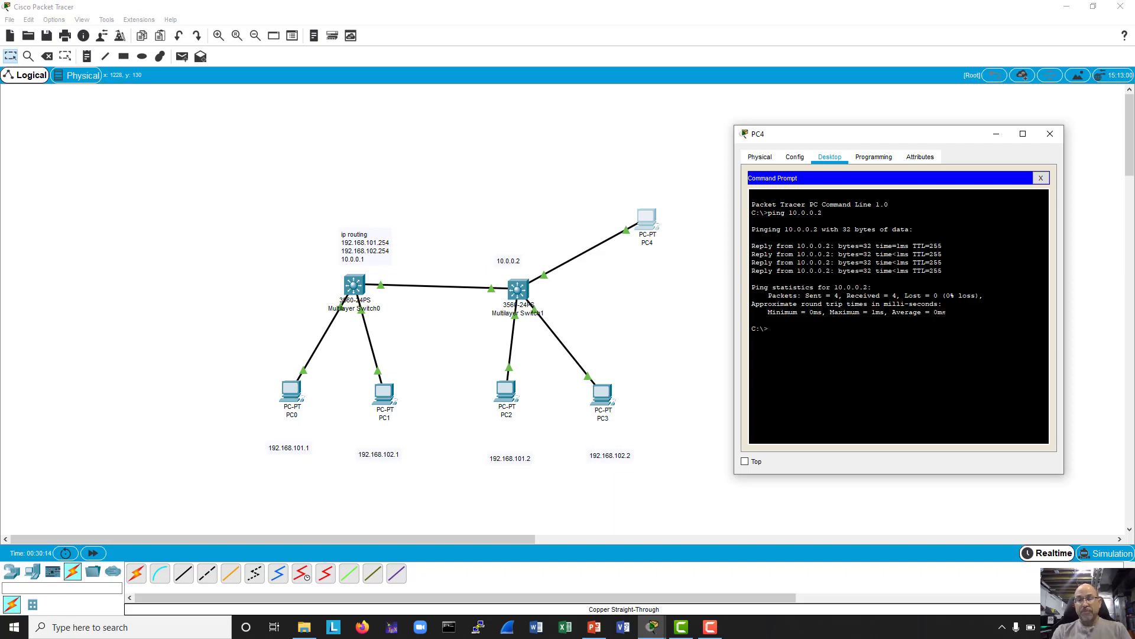
{"action": "key", "text": "Return"}
{"action": "key", "text": "Return"}
{"action": "type", "text": "ip"}
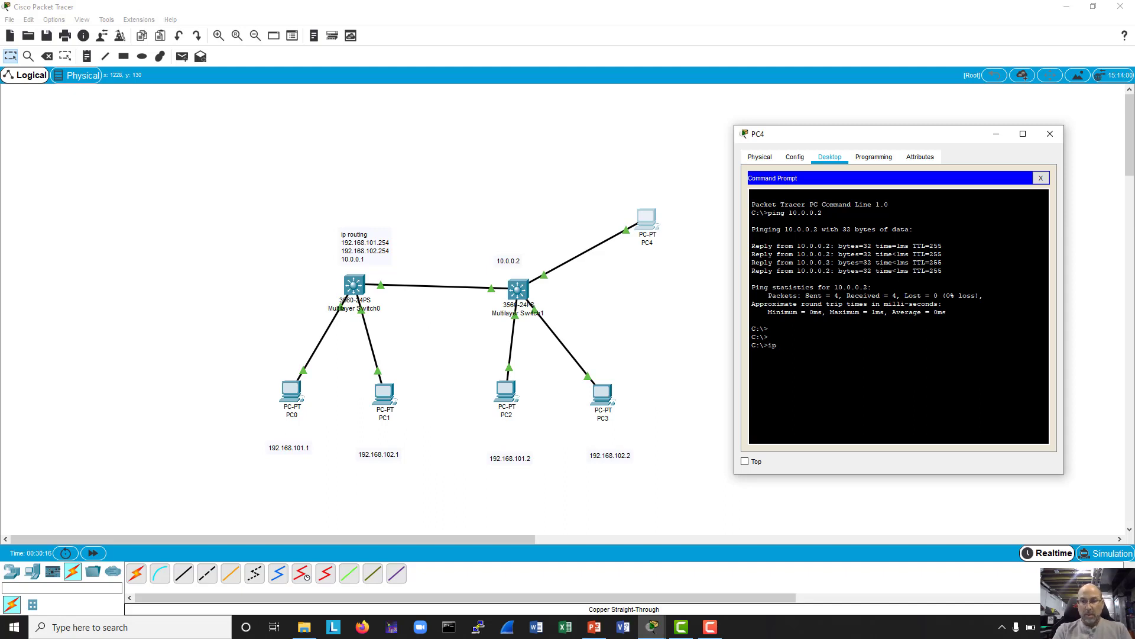
{"action": "type", "text": "ocnfig"}
{"action": "key", "text": "Return"}
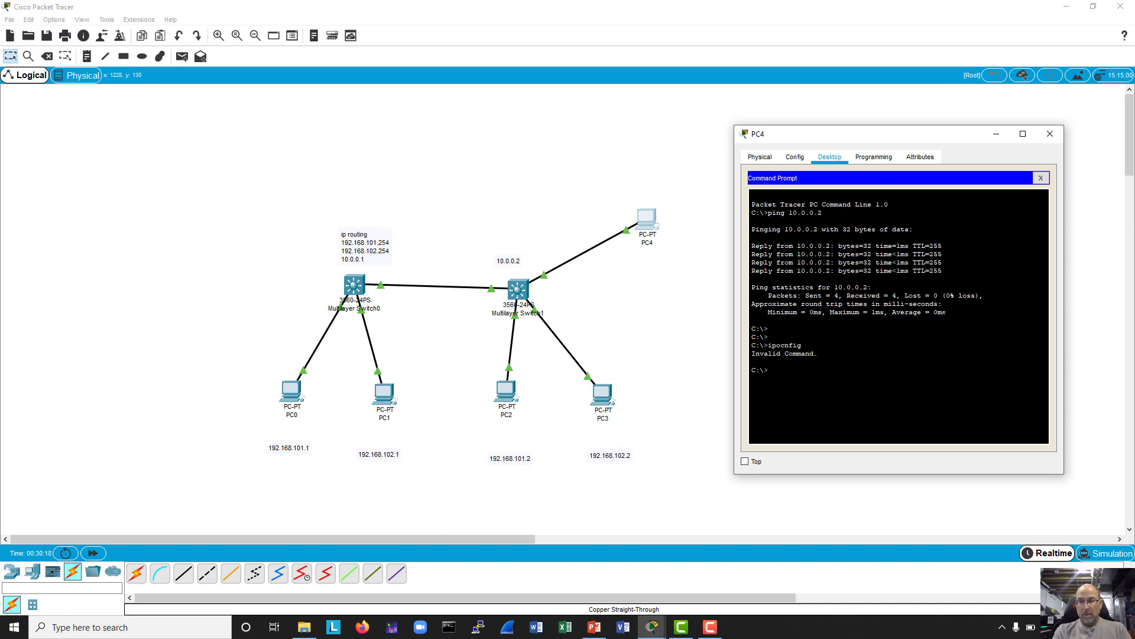
{"action": "key", "text": "Up"}
{"action": "key", "text": "BackSpace"}
{"action": "key", "text": "BackSpace"}
{"action": "key", "text": "BackSpace"}
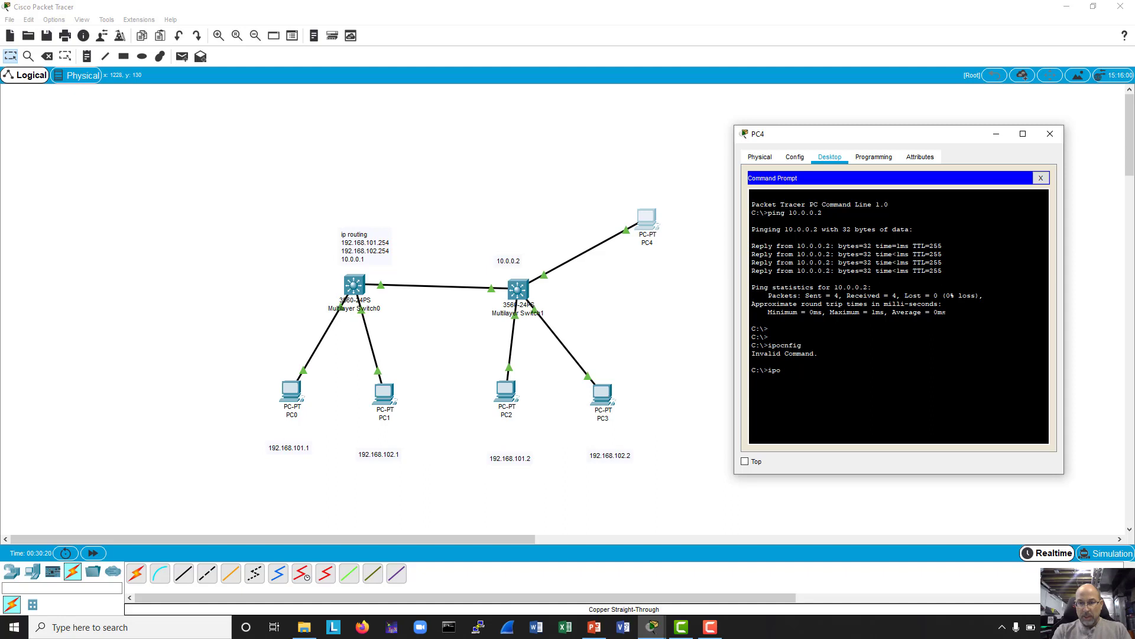
{"action": "type", "text": "cnfig"}
{"action": "key", "text": "Return"}
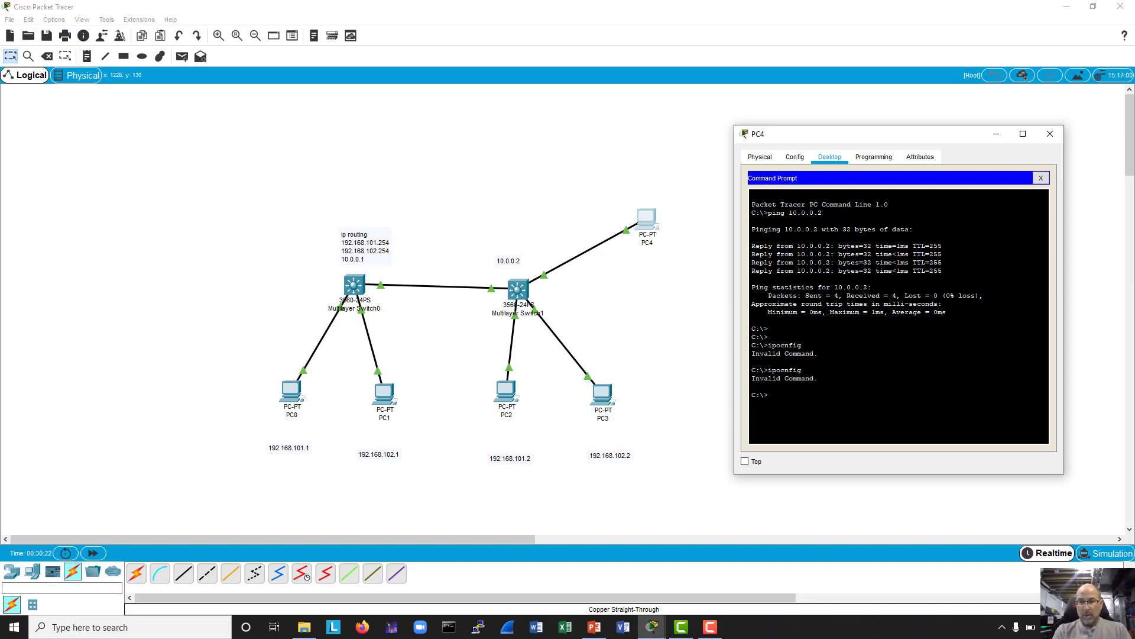
- Run ipconfig in PC4's command prompt to check its IP address, subnet mask and default gateway
{"action": "key", "text": "Up"}
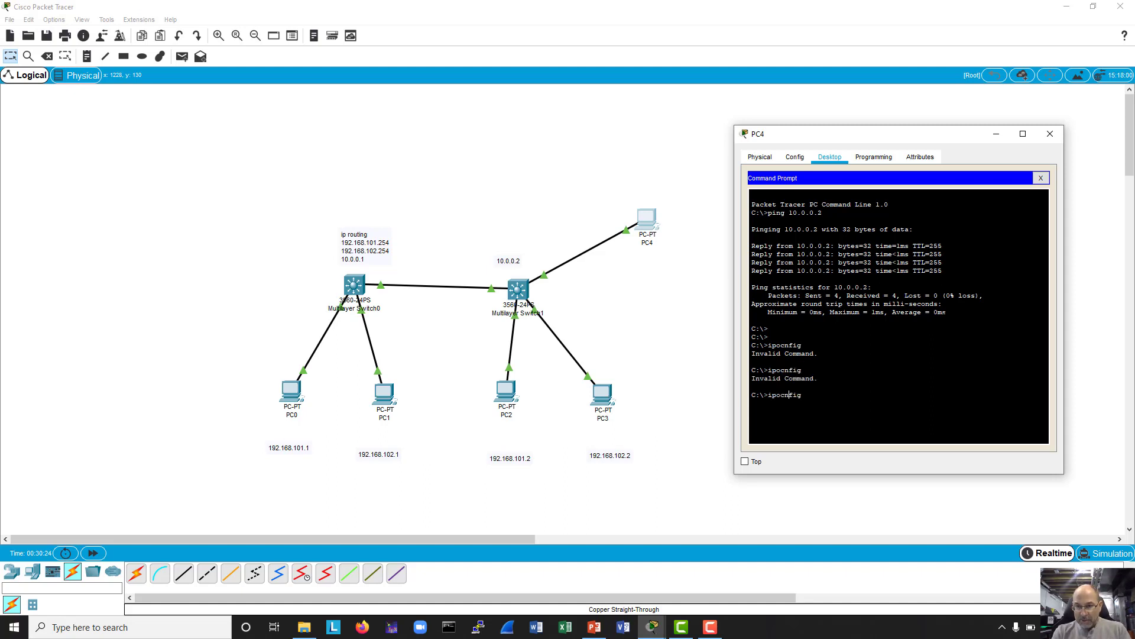
{"action": "key", "text": "BackSpace"}
{"action": "key", "text": "BackSpace"}
{"action": "key", "text": "BackSpace"}
{"action": "key", "text": "BackSpace"}
{"action": "key", "text": "BackSpace"}
{"action": "key", "text": "BackSpace"}
{"action": "type", "text": "config"}
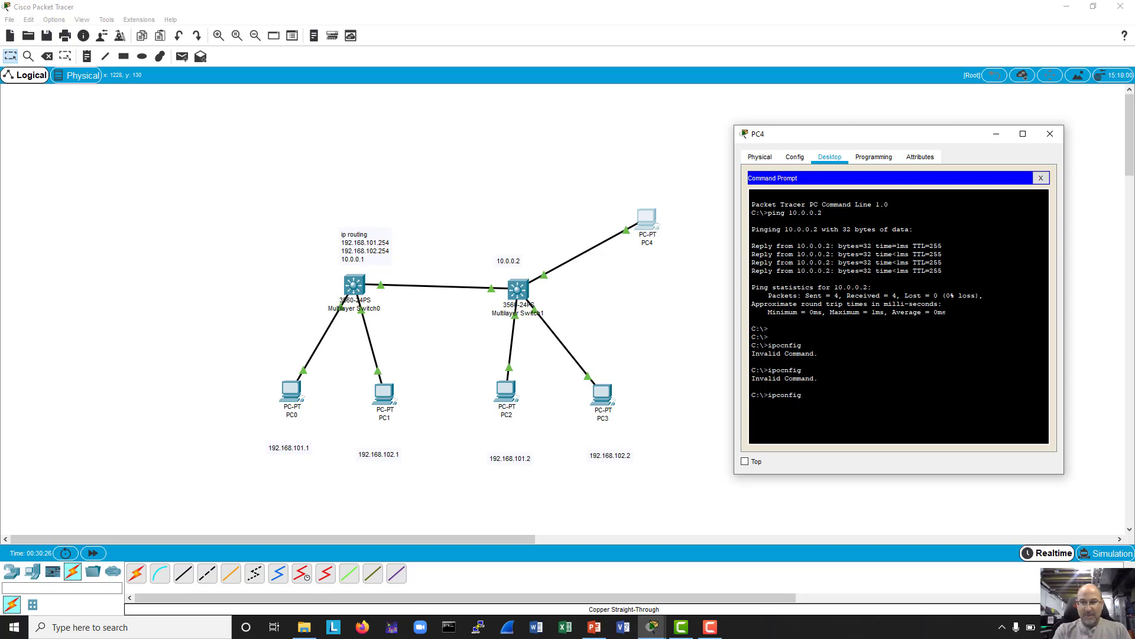
{"action": "key", "text": "BackSpace"}
{"action": "key", "text": "BackSpace"}
{"action": "type", "text": "co"}
{"action": "key", "text": "Return"}
{"action": "key", "text": "Return"}
{"action": "key", "text": "Return"}
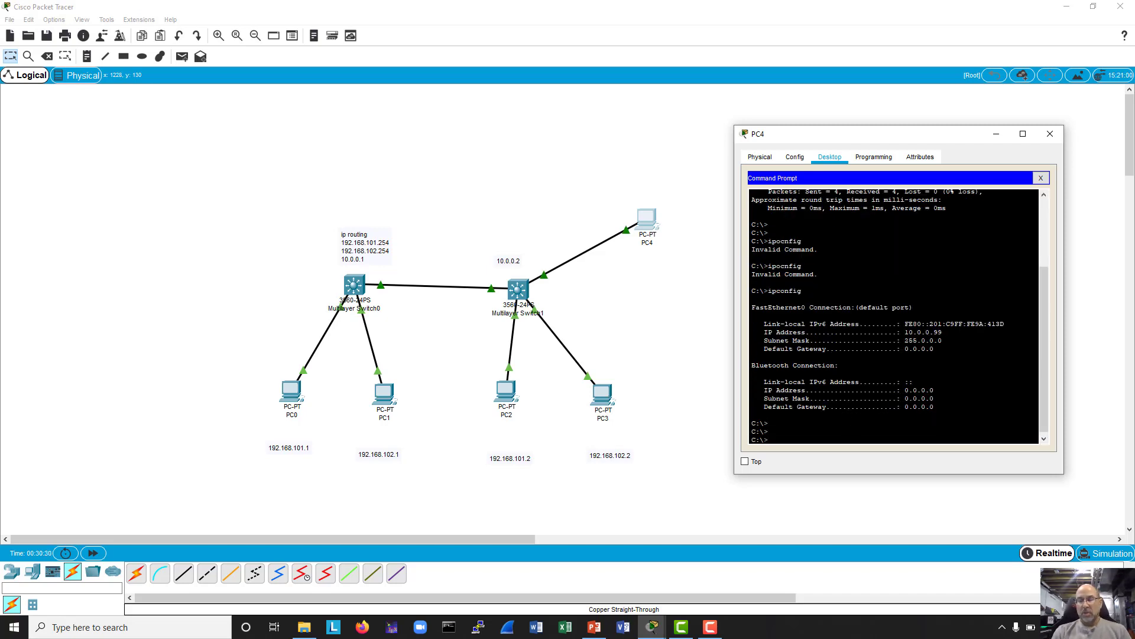
- Ping Multilayer Switch0's management address 10.0.0.1 from PC4
{"action": "key", "text": "Up"}
{"action": "key", "text": "Up"}
{"action": "key", "text": "Up"}
{"action": "key", "text": "Up"}
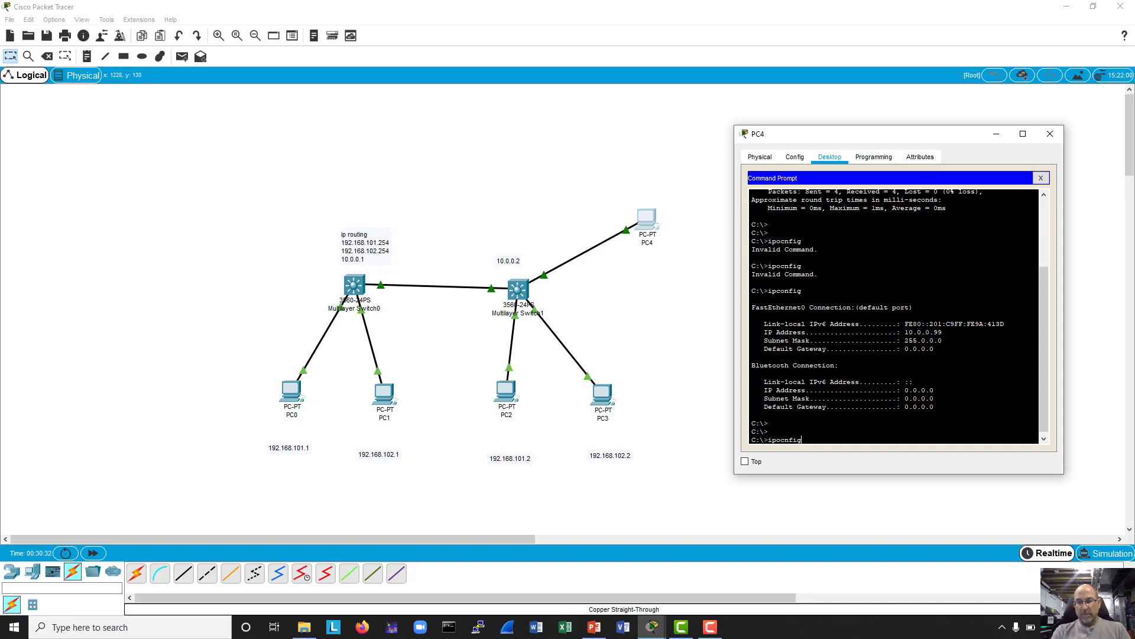
{"action": "key", "text": "BackSpace"}
{"action": "type", "text": "10.0.0.1"}
{"action": "key", "text": "Return"}
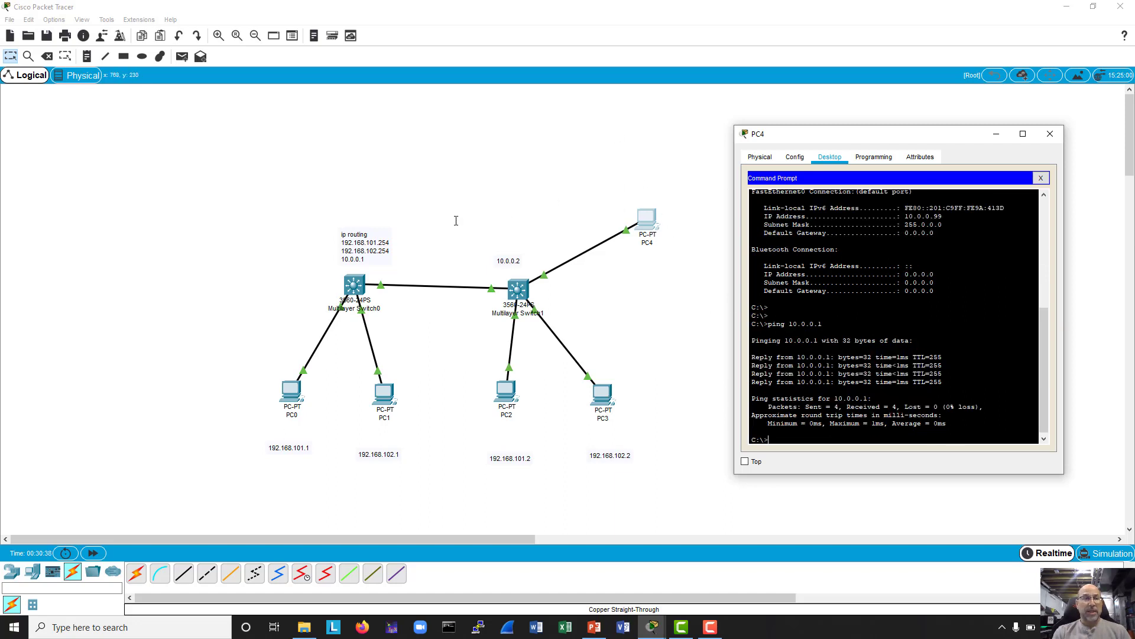
- Place a note above PC4 with the lines 10.0.0.99 and "vlan 1"
{"action": "left_click", "coordinate": [87, 56]}
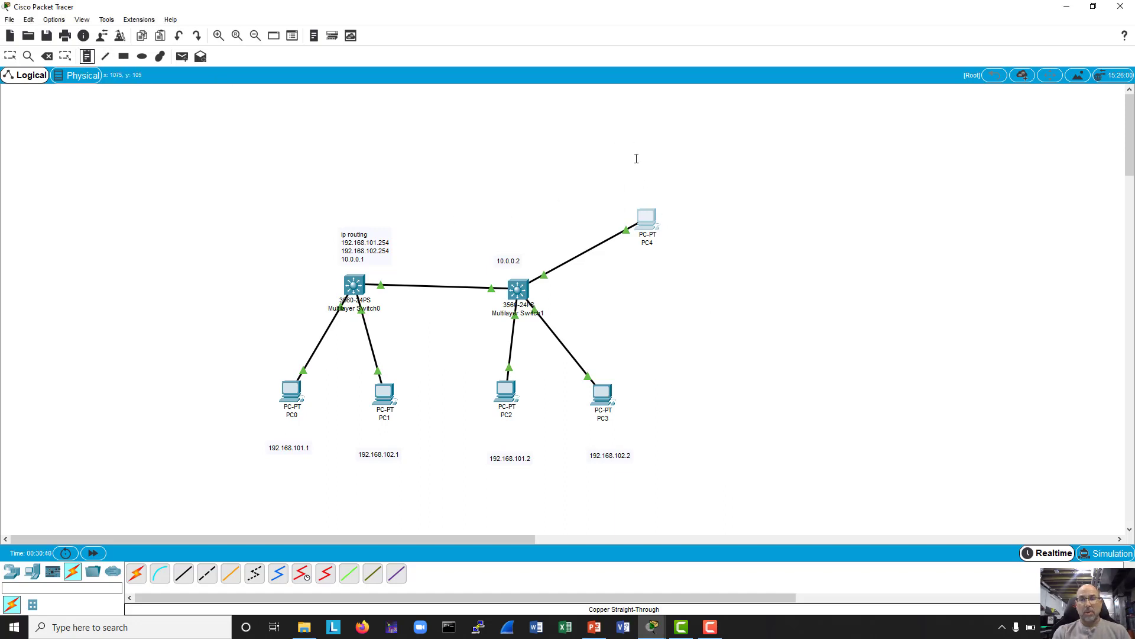
{"action": "left_click", "coordinate": [638, 186]}
{"action": "type", "text": "10"}
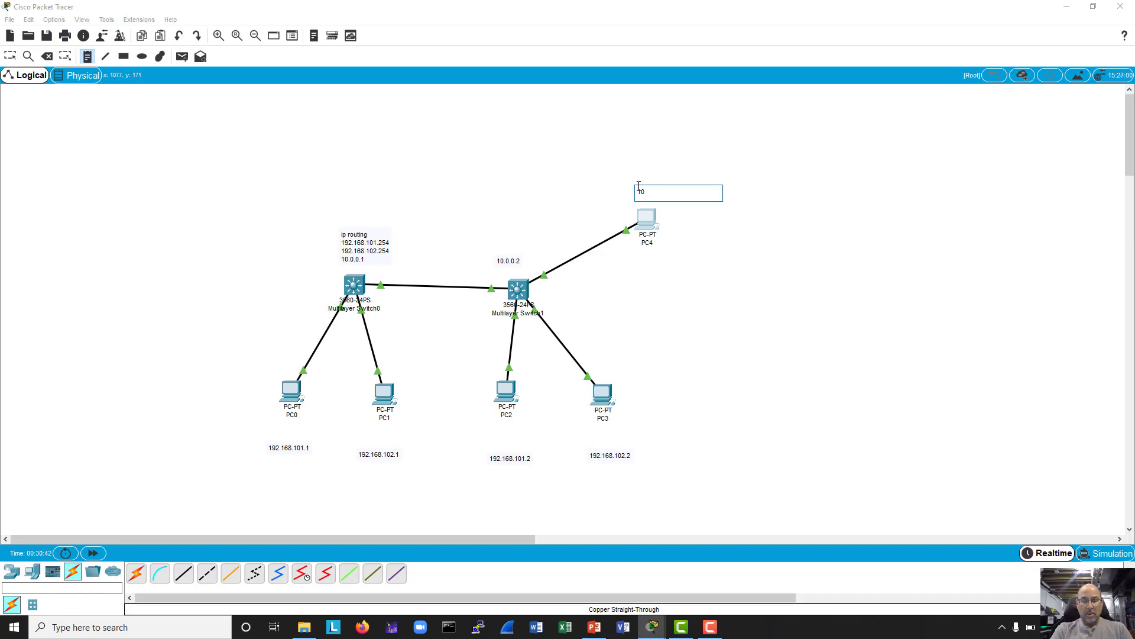
{"action": "type", "text": ".0.0.99"}
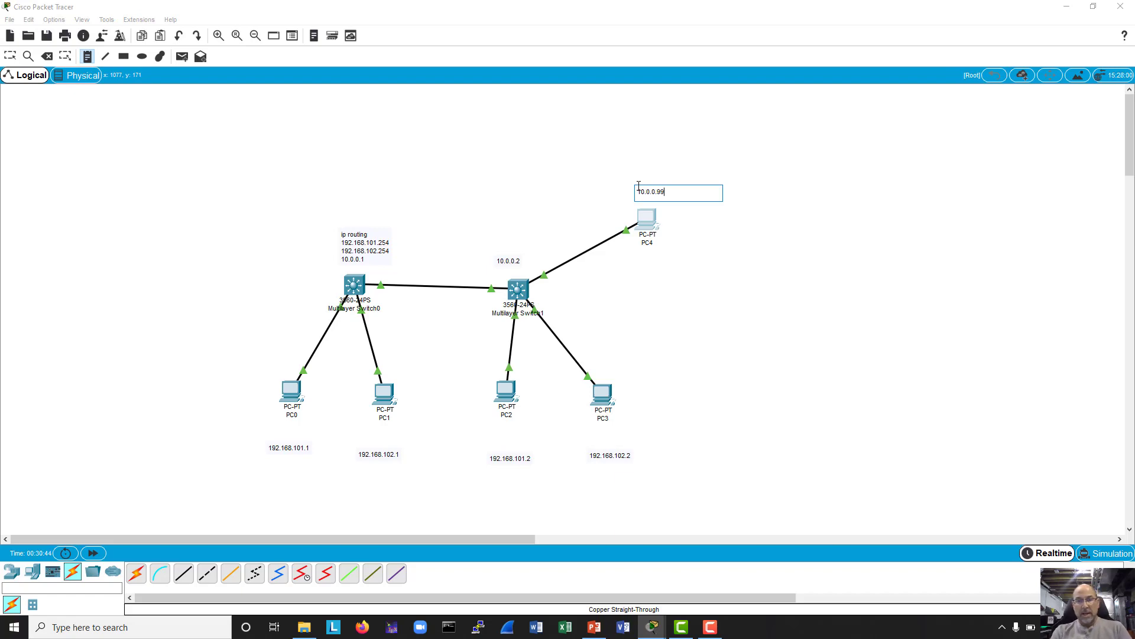
{"action": "key", "text": "Return"}
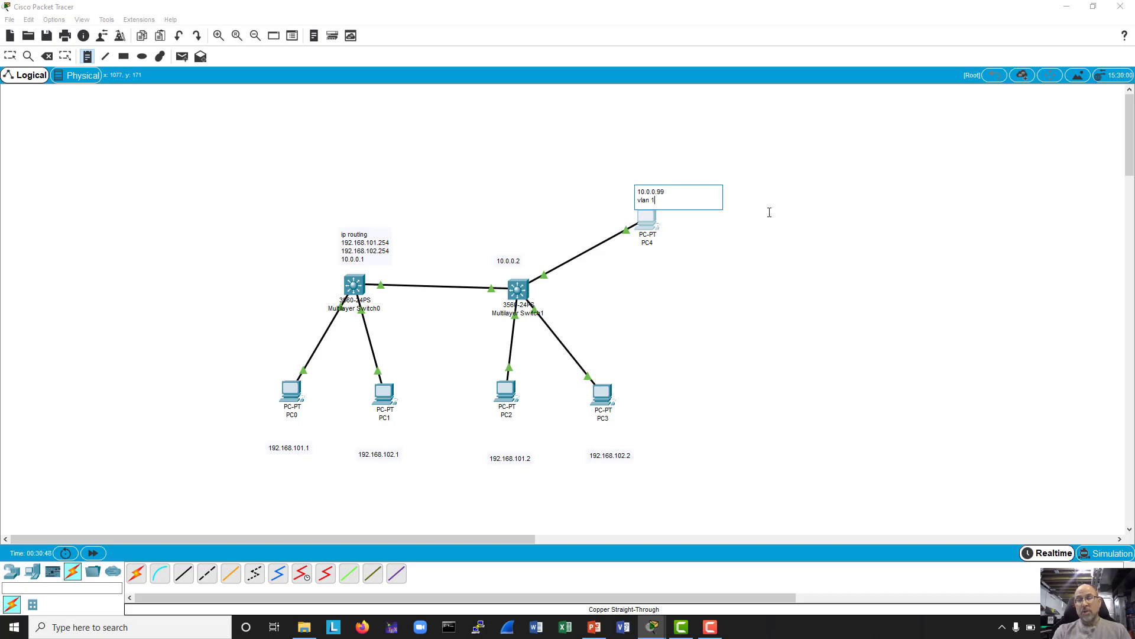
{"action": "left_click", "coordinate": [808, 259]}
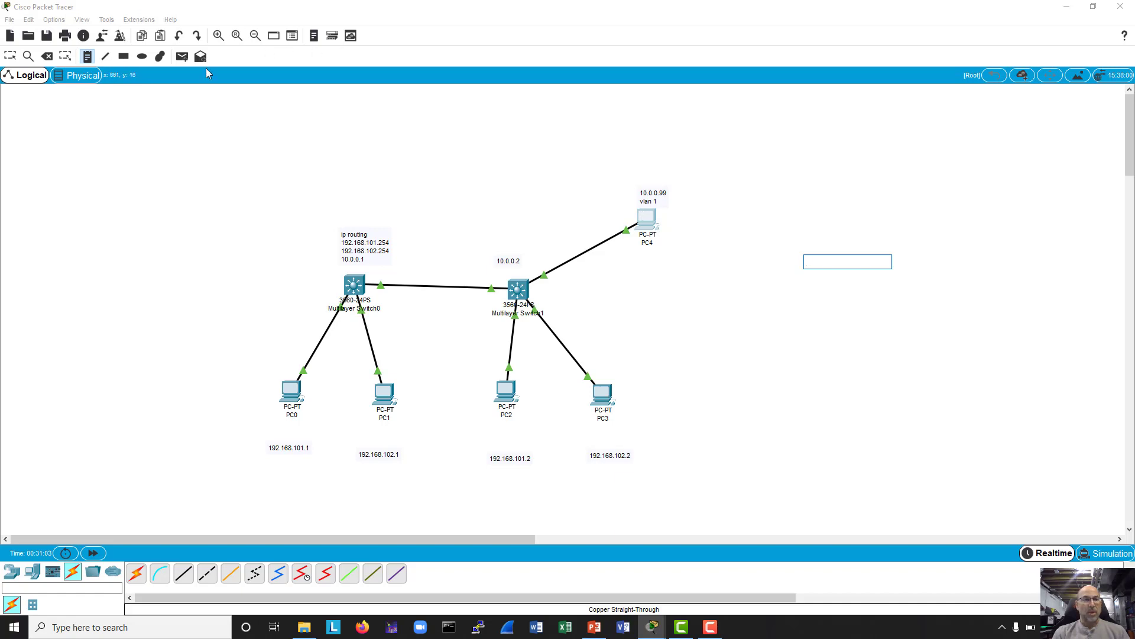
- Place a note beside PC4 with the lines "management node" and "ssh, https, etc." and leave the note tool
{"action": "left_click", "coordinate": [93, 62]}
{"action": "left_click", "coordinate": [675, 219]}
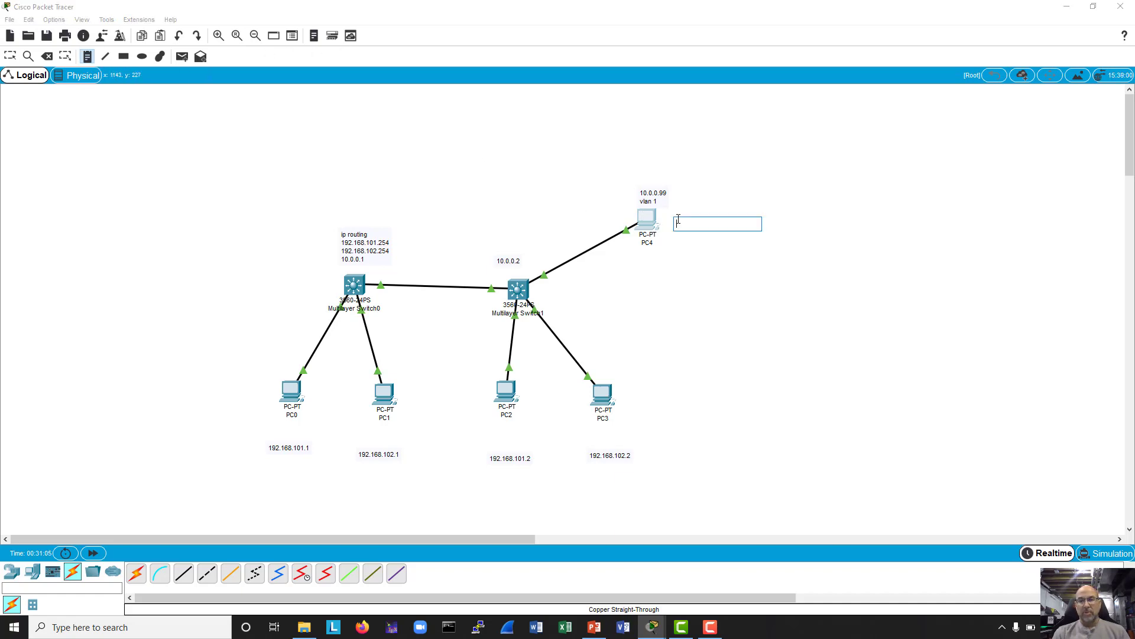
{"action": "type", "text": "ma"}
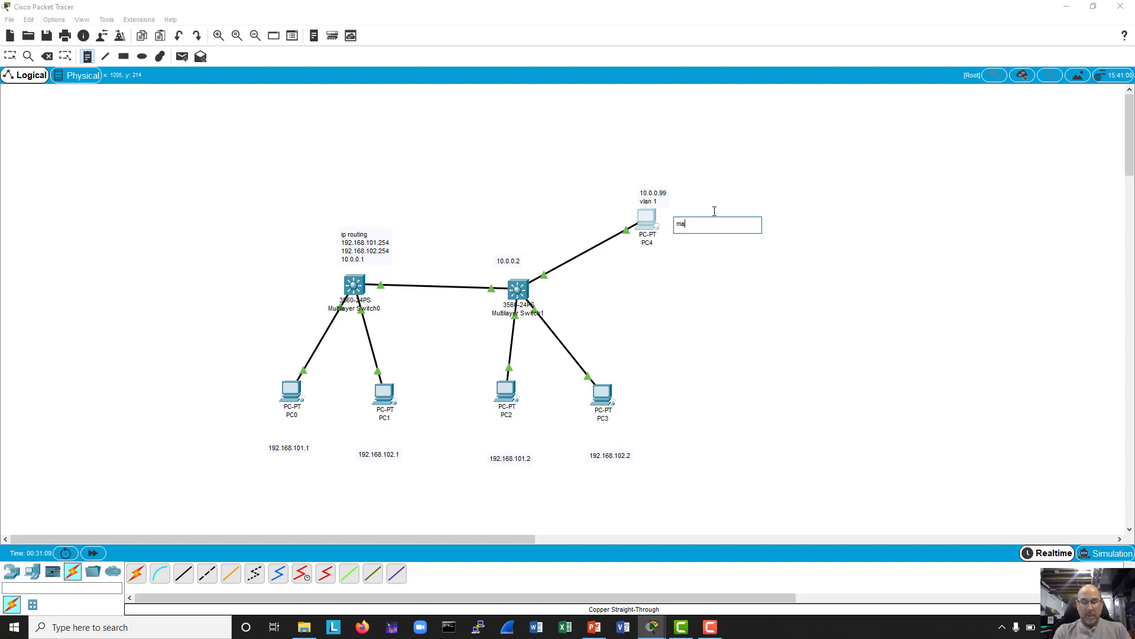
{"action": "type", "text": "nagement node"}
{"action": "key", "text": "Return"}
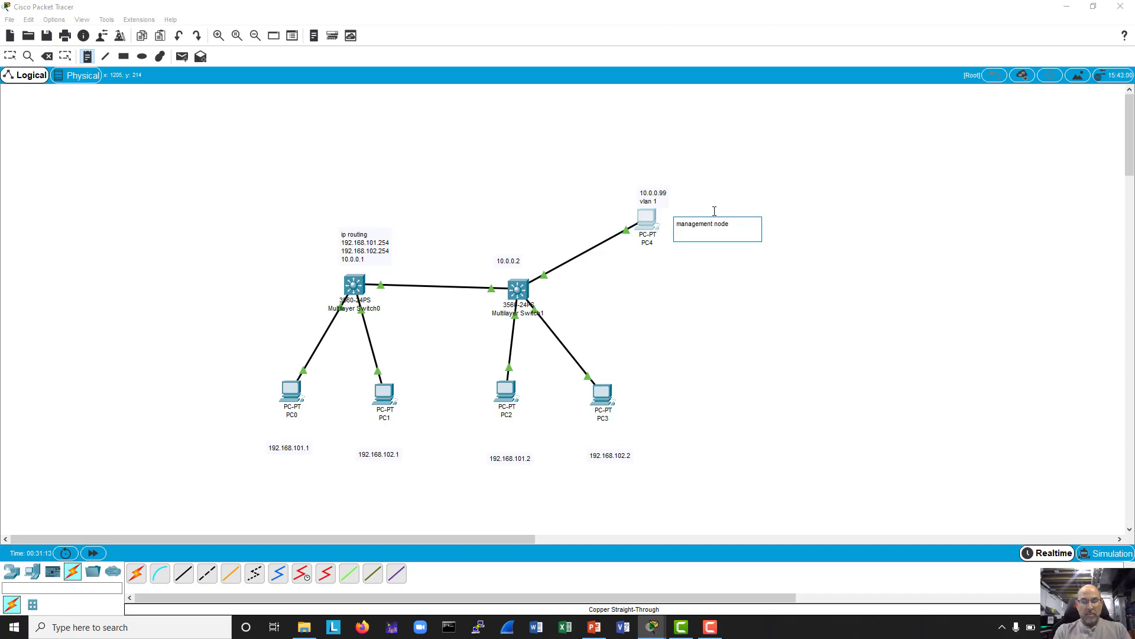
{"action": "type", "text": "ssh, hhtps"}
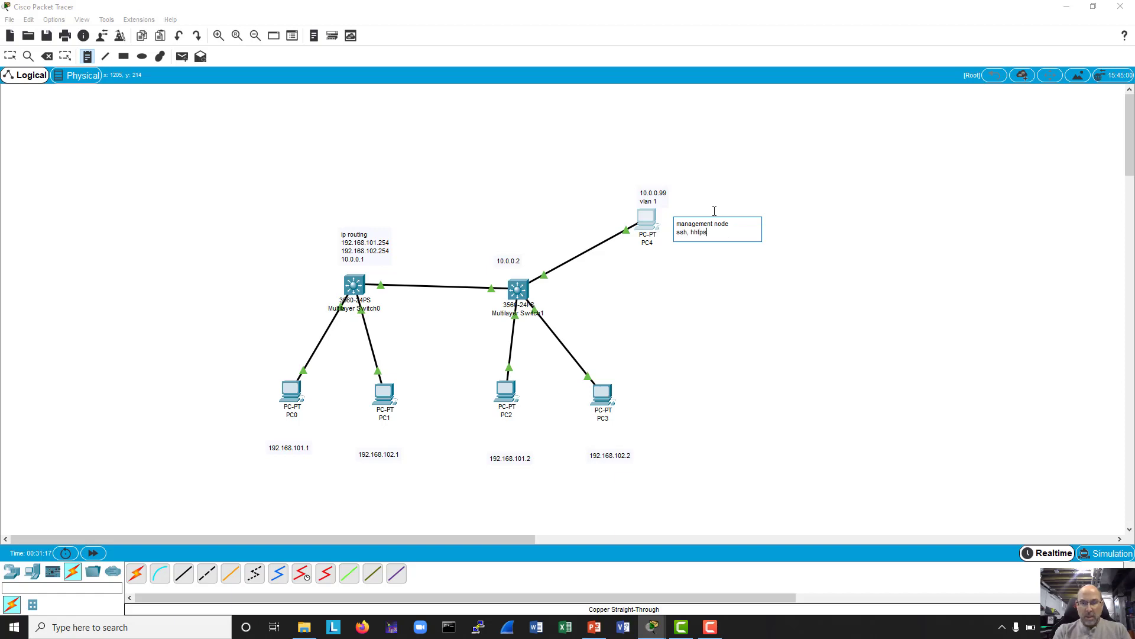
{"action": "key", "text": "BackSpace"}
{"action": "key", "text": "BackSpace"}
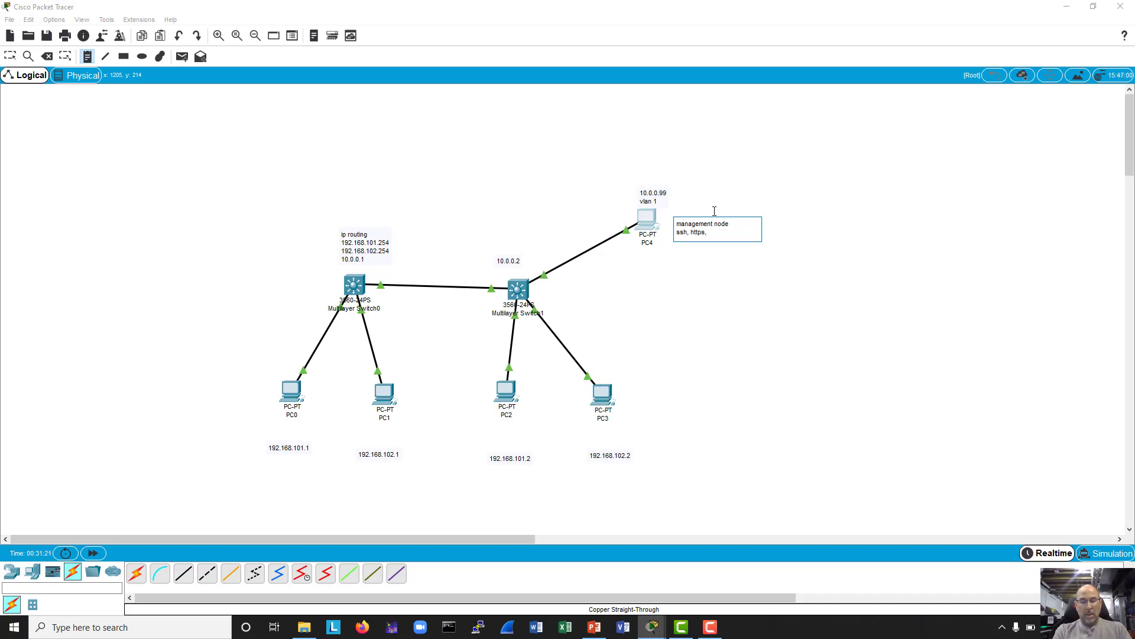
{"action": "type", "text": "c."}
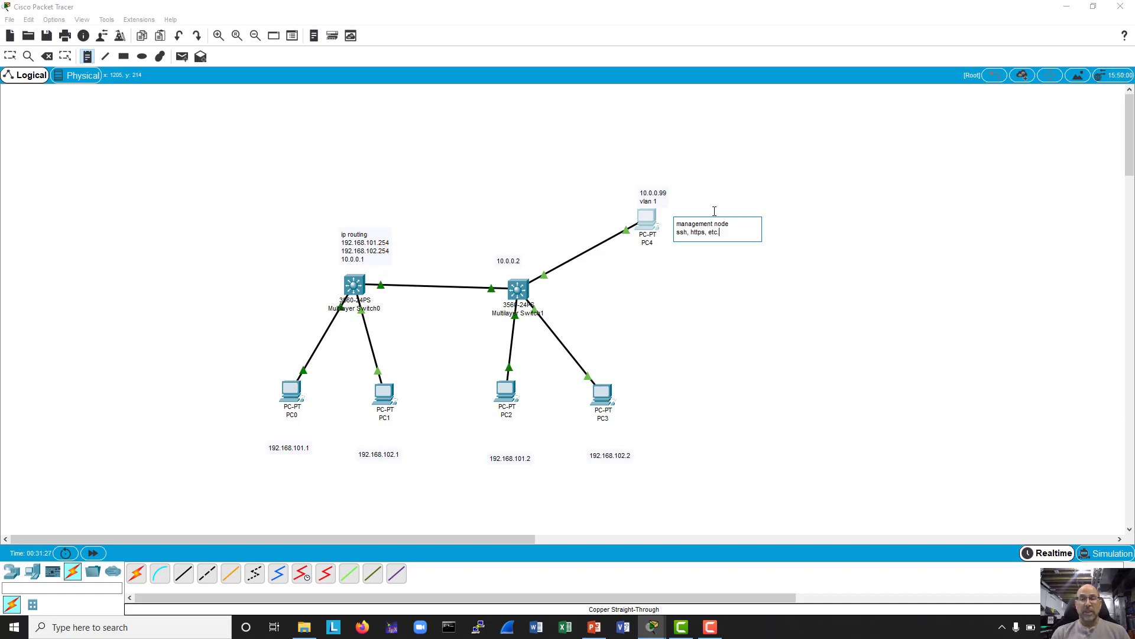
{"action": "left_click", "coordinate": [693, 294]}
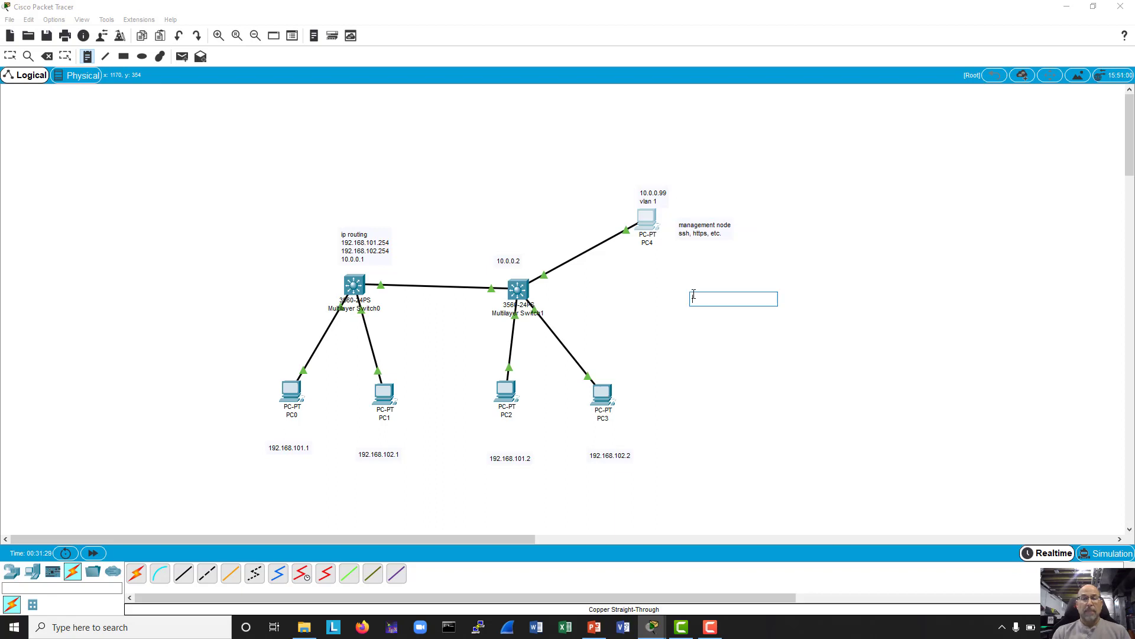
{"action": "key", "text": "Escape"}
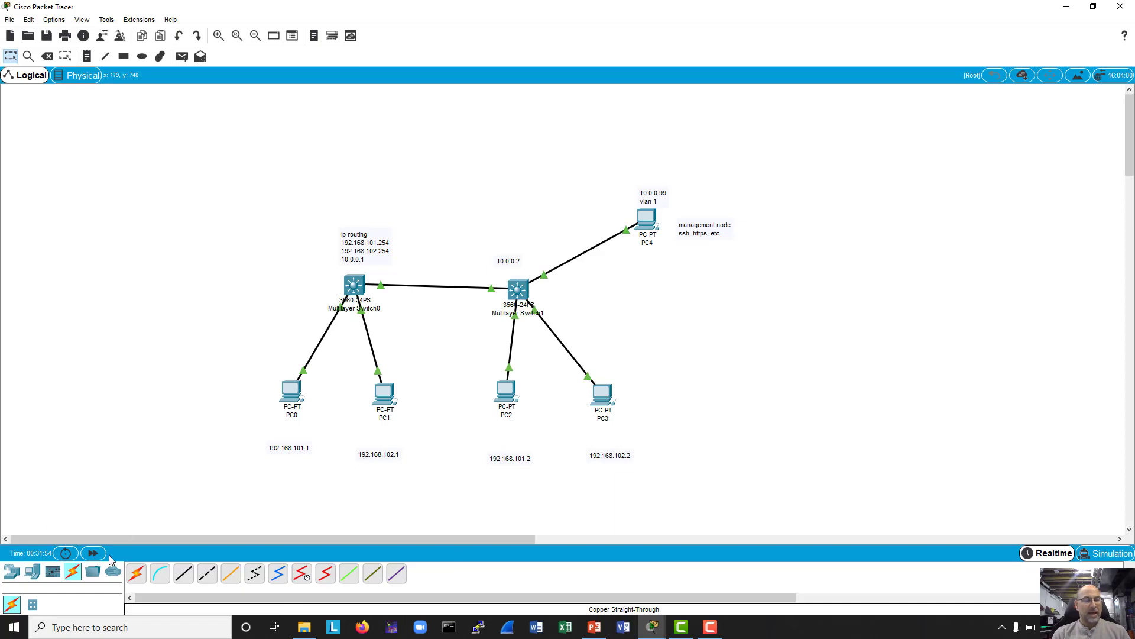
- Add a 2811 router above Multilayer Switch0 and connect its FastEthernet0/0 to the switch's FastEthernet0/3 with a copper straight-through cable
{"action": "left_click", "coordinate": [11, 570]}
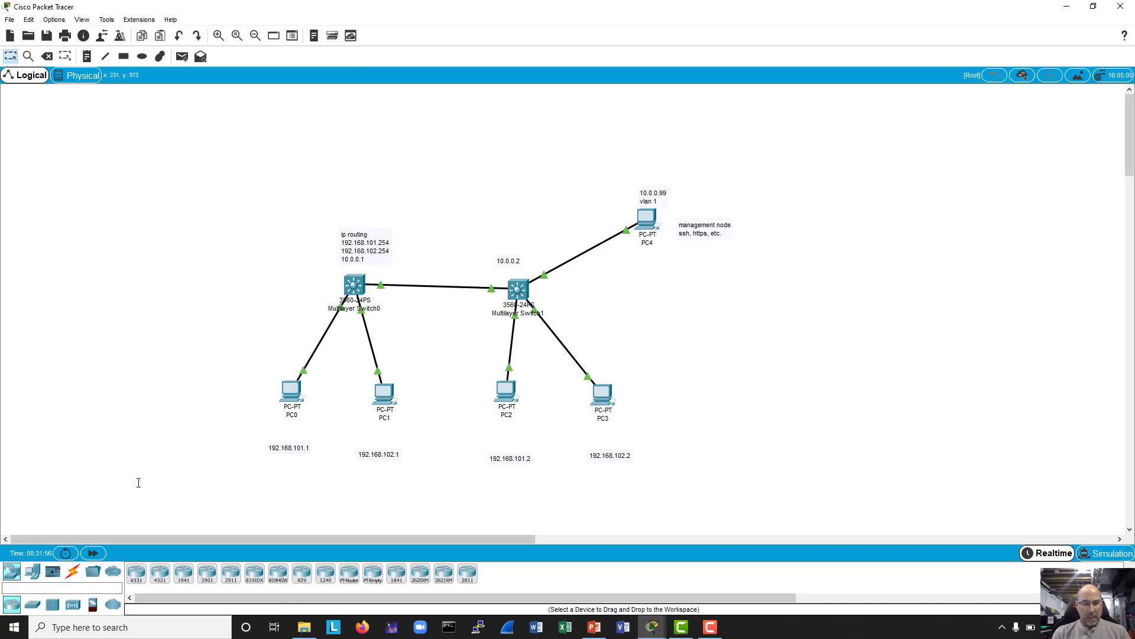
{"action": "left_click_drag", "start_coordinate": [467, 573], "coordinate": [270, 162]}
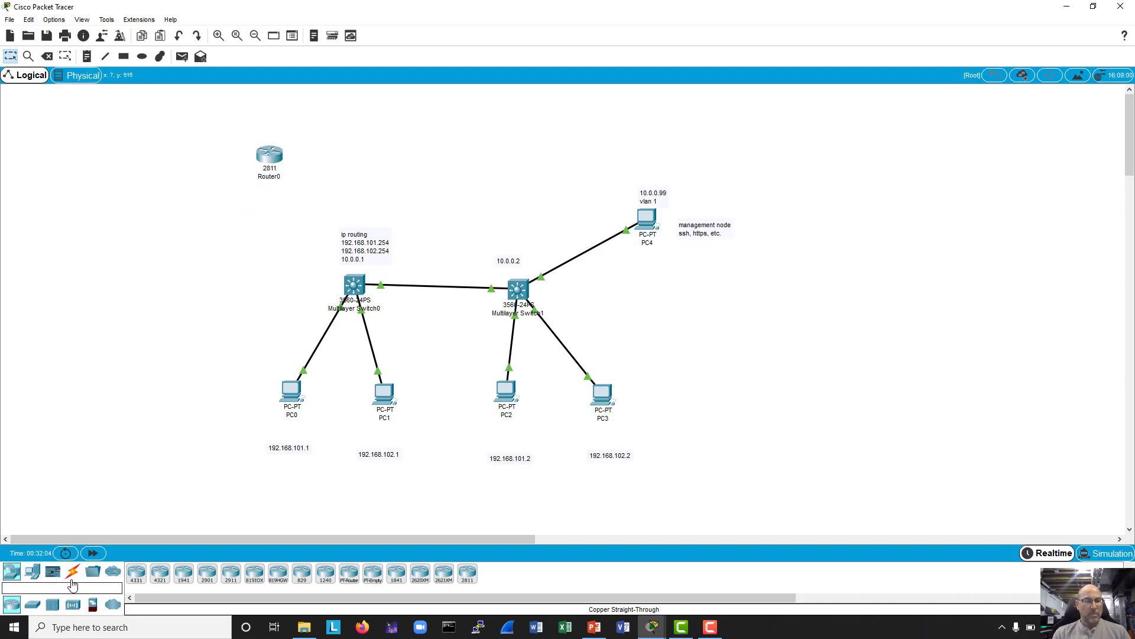
{"action": "left_click", "coordinate": [72, 571]}
{"action": "left_click", "coordinate": [184, 573]}
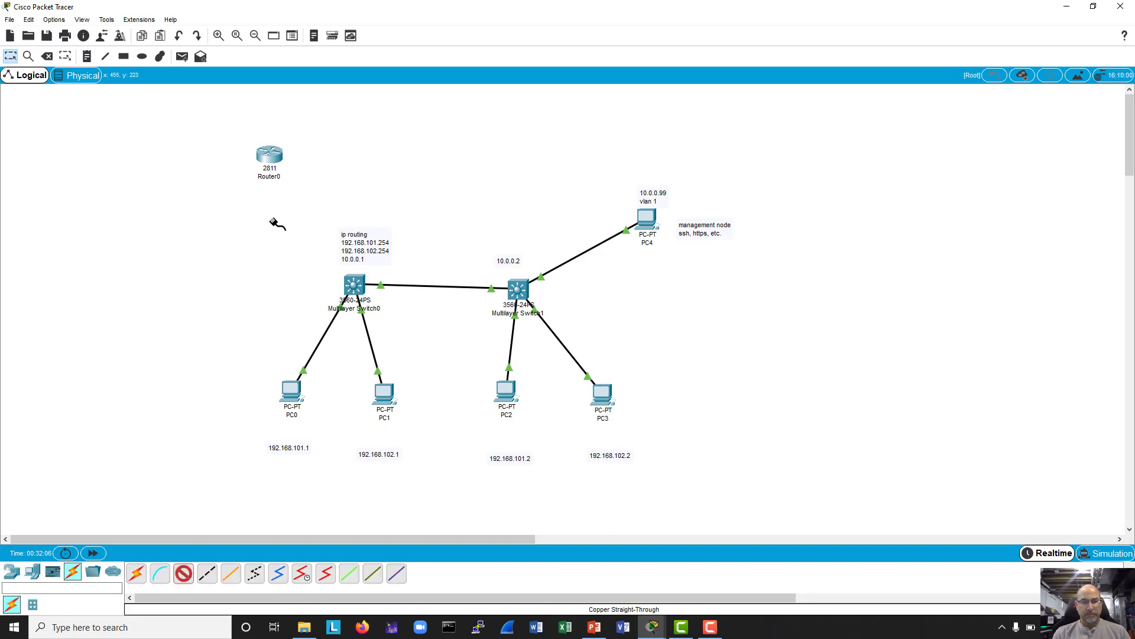
{"action": "left_click", "coordinate": [275, 154]}
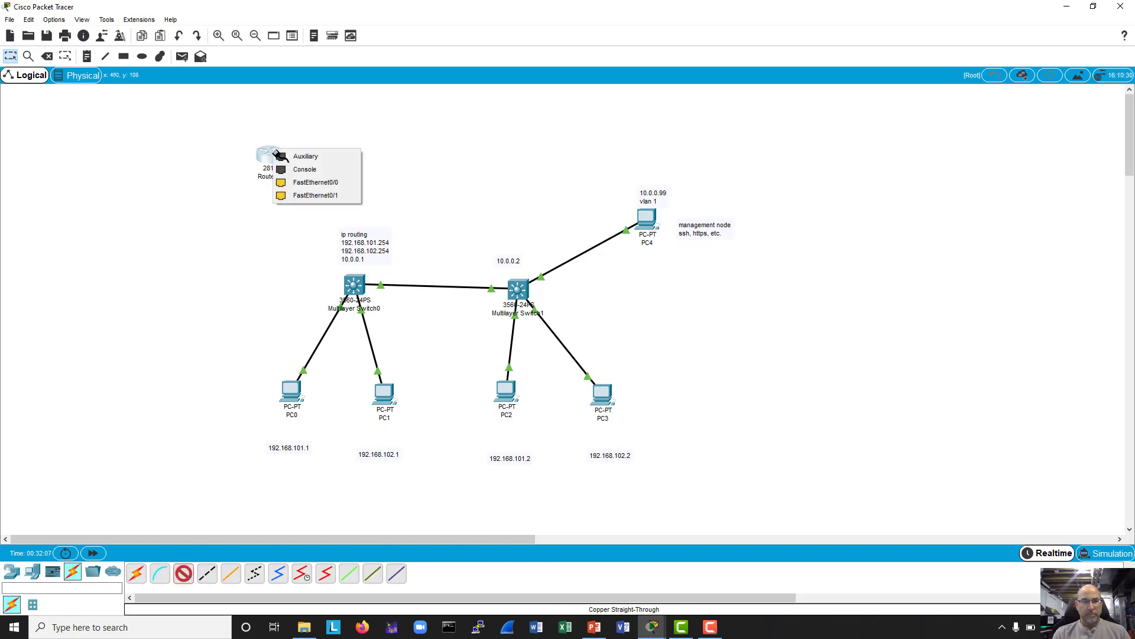
{"action": "left_click", "coordinate": [299, 182]}
{"action": "left_click", "coordinate": [355, 285]}
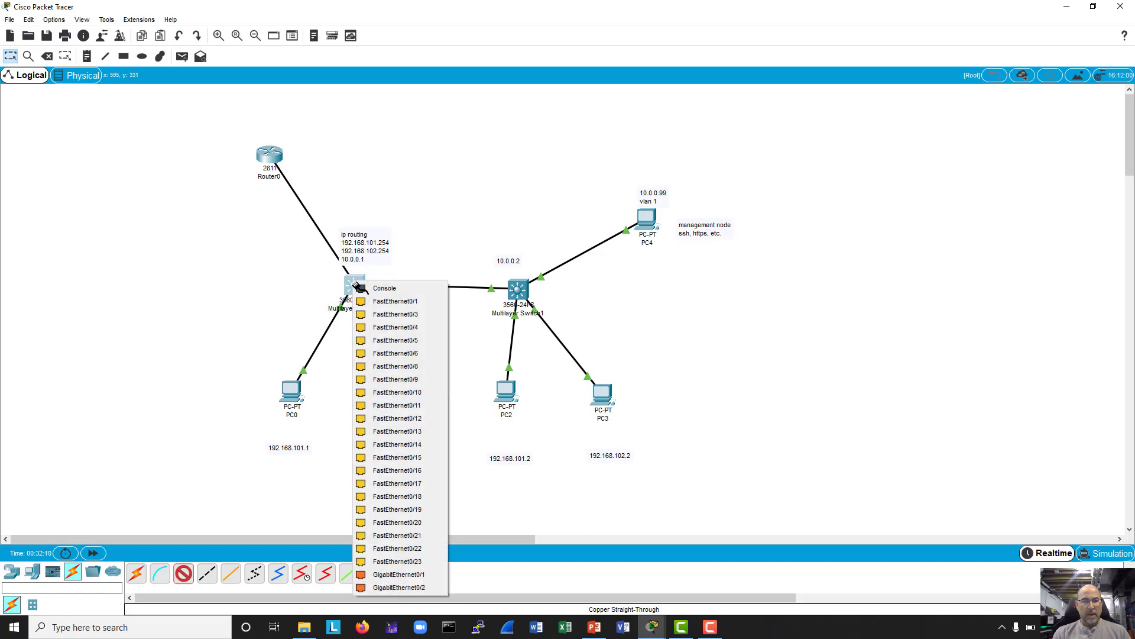
{"action": "left_click", "coordinate": [378, 314]}
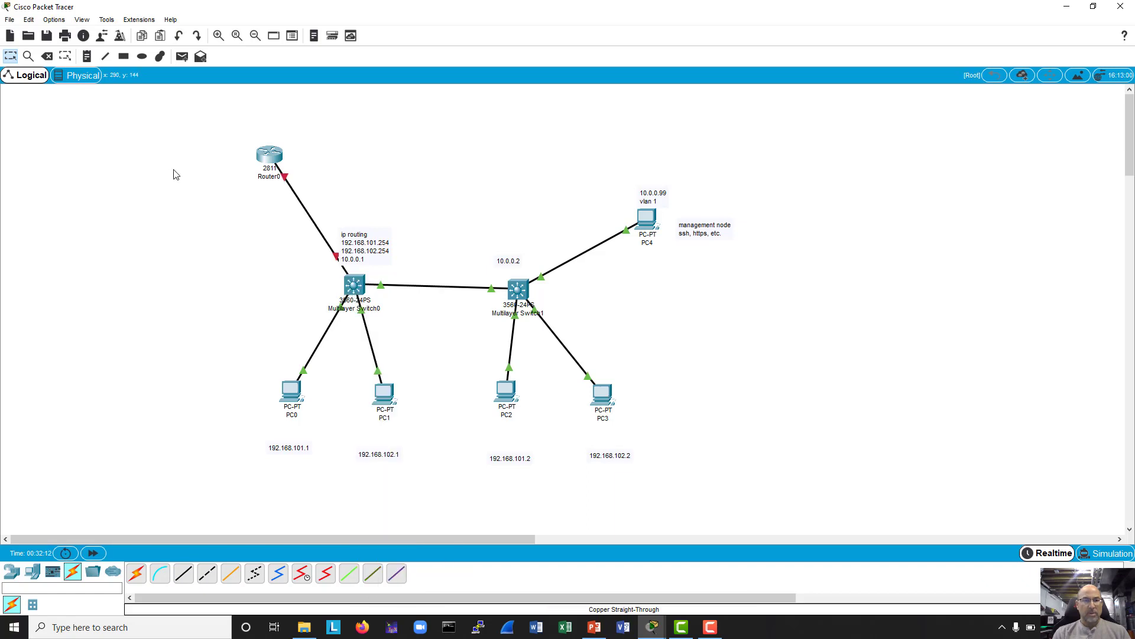
- Open Router0's command line beside the topology and decline the initial configuration dialog
{"action": "left_click", "coordinate": [260, 156]}
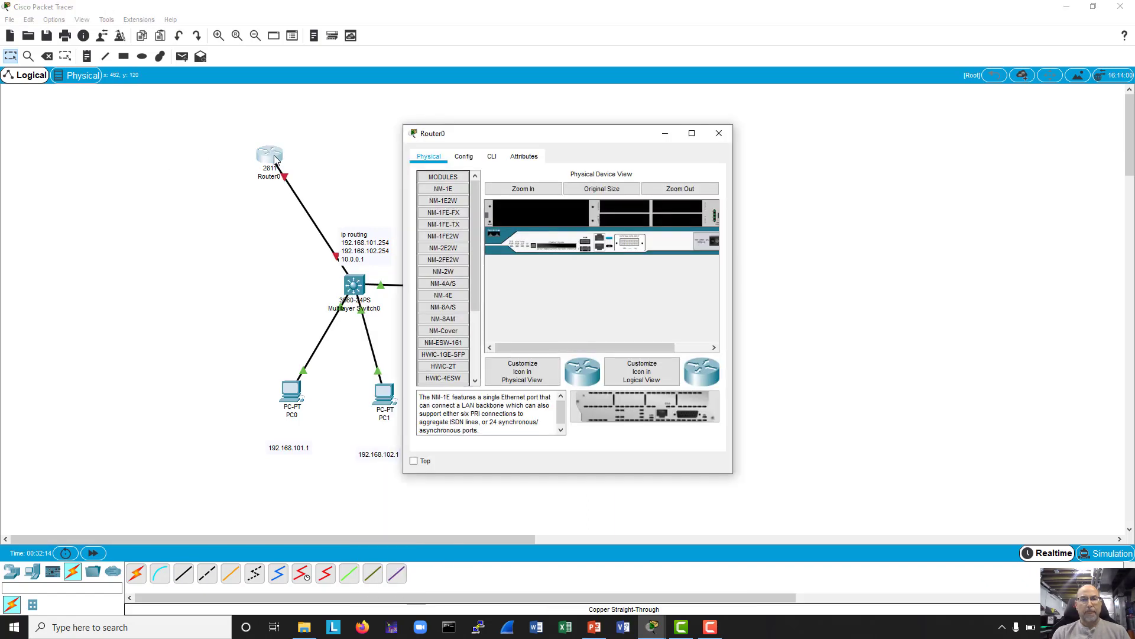
{"action": "left_click_drag", "start_coordinate": [588, 139], "coordinate": [886, 135]}
{"action": "left_click", "coordinate": [790, 153]}
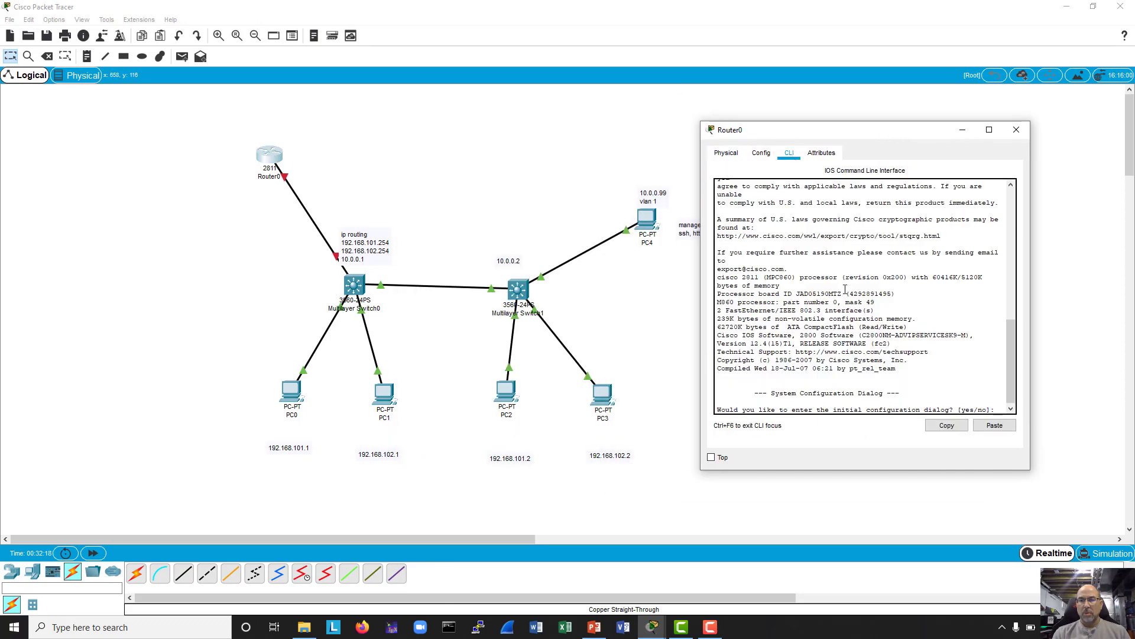
{"action": "double_click", "coordinate": [850, 294]}
{"action": "type", "text": "n"}
{"action": "key", "text": "Return"}
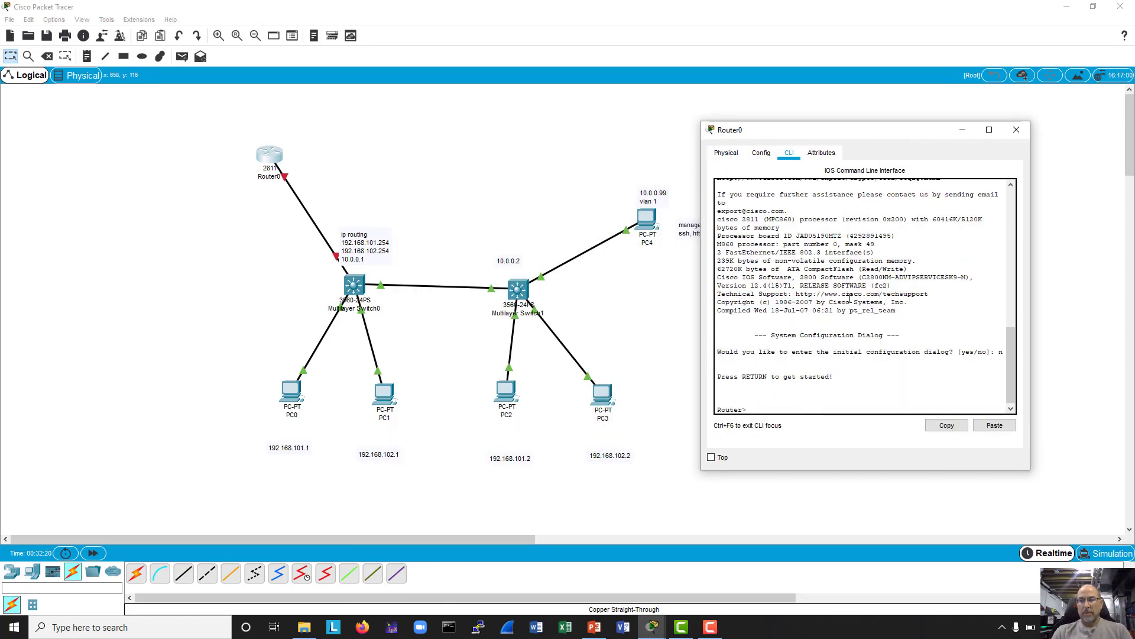
- Enter privileged mode on Router0 and start global configuration mode with conf t
{"action": "key", "text": "Return"}
{"action": "key", "text": "Return"}
{"action": "key", "text": "Return"}
{"action": "type", "text": "ena"}
{"action": "key", "text": "Return"}
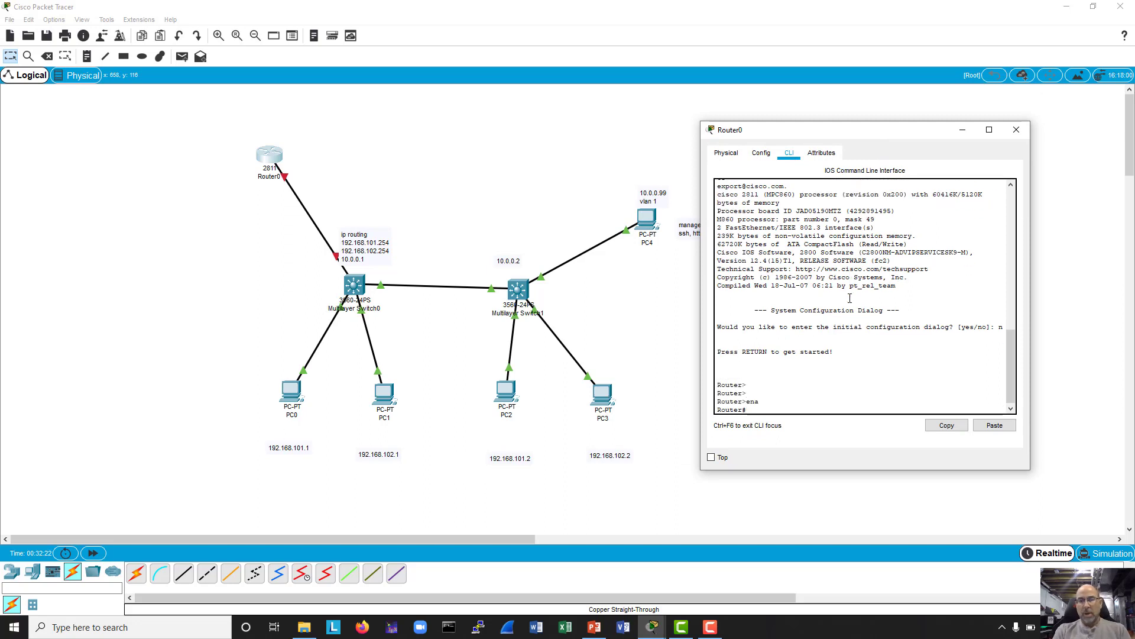
{"action": "key", "text": "Return"}
{"action": "key", "text": "Return"}
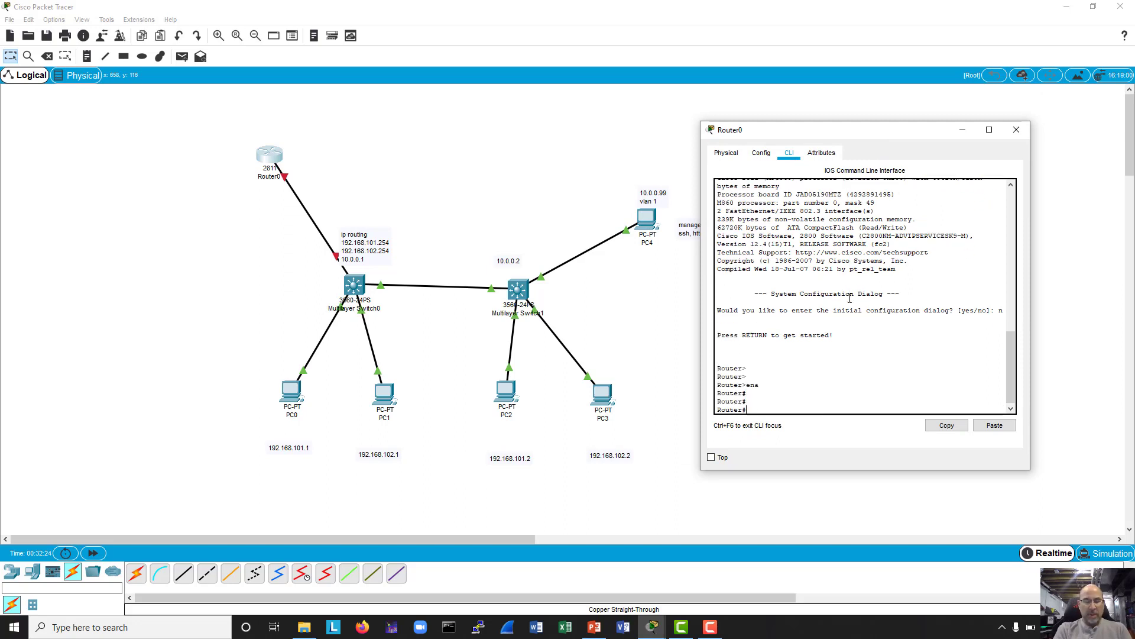
{"action": "type", "text": "ocnf t"}
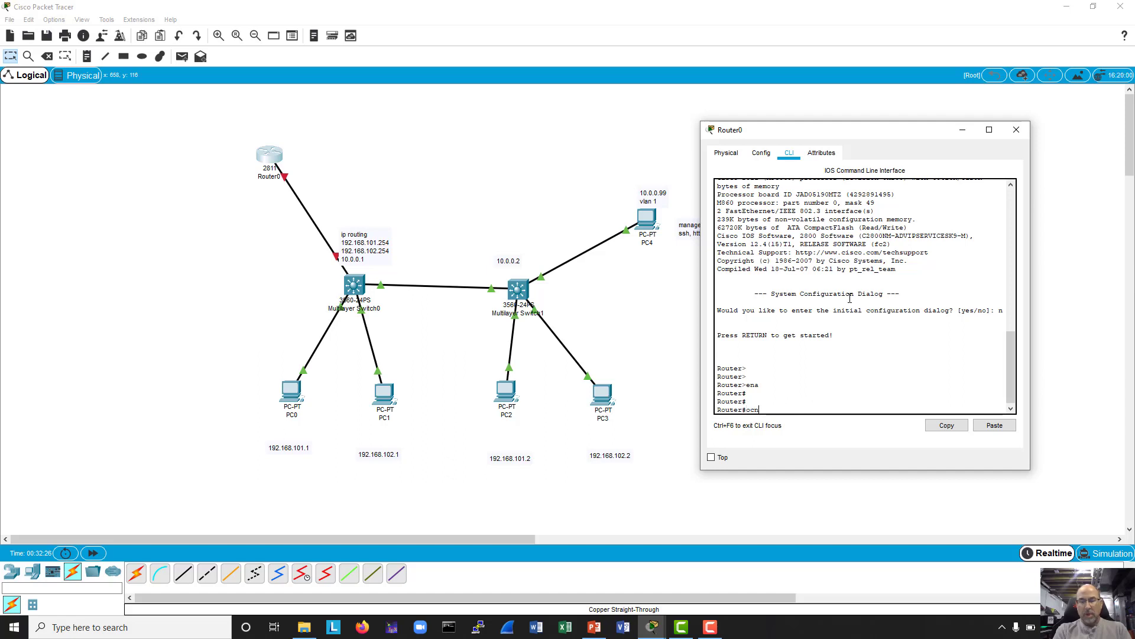
{"action": "key", "text": "Return"}
{"action": "type", "text": "conf t"}
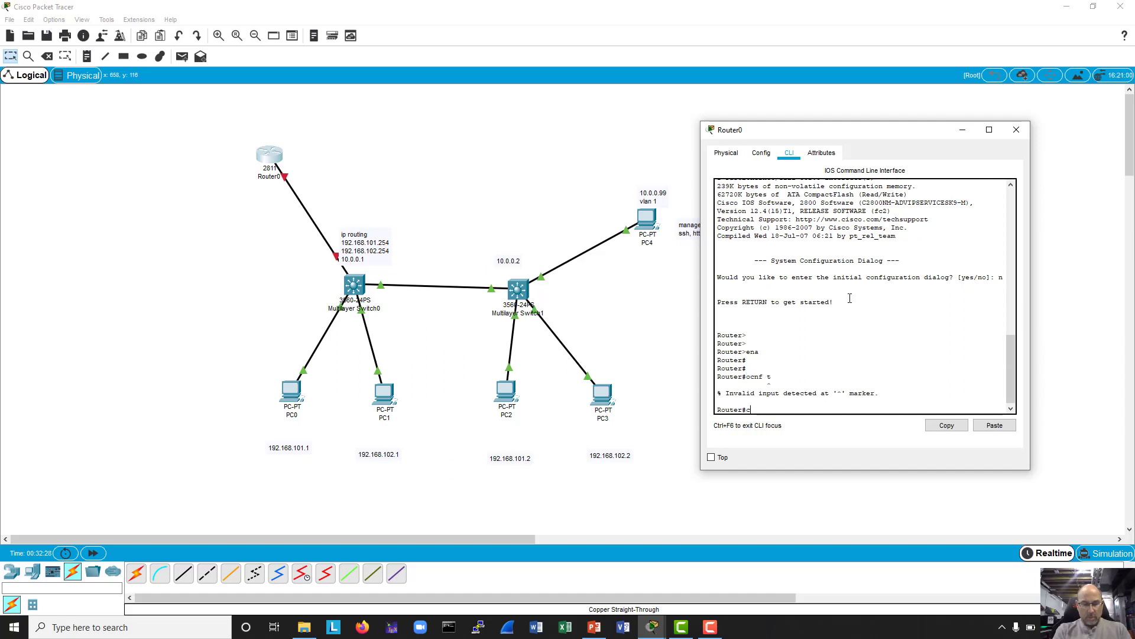
{"action": "key", "text": "Return"}
{"action": "key", "text": "Return"}
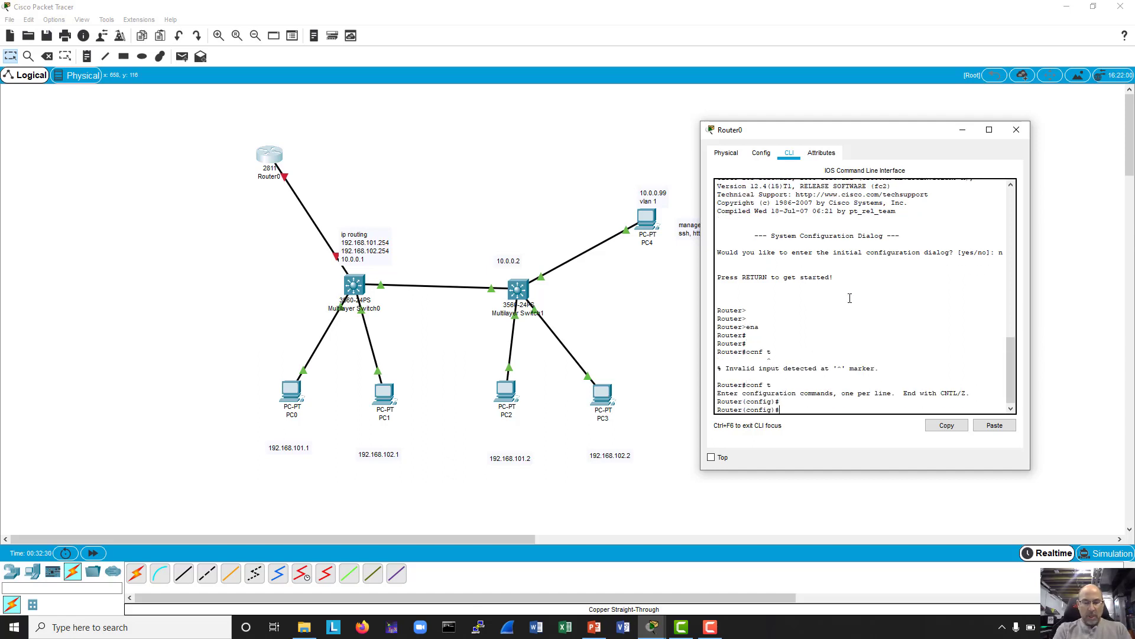
- Assign IP address 192.168.101.253 with mask 255.255.255.0 to Router0's FastEthernet0/0 interface
{"action": "type", "text": "int f"}
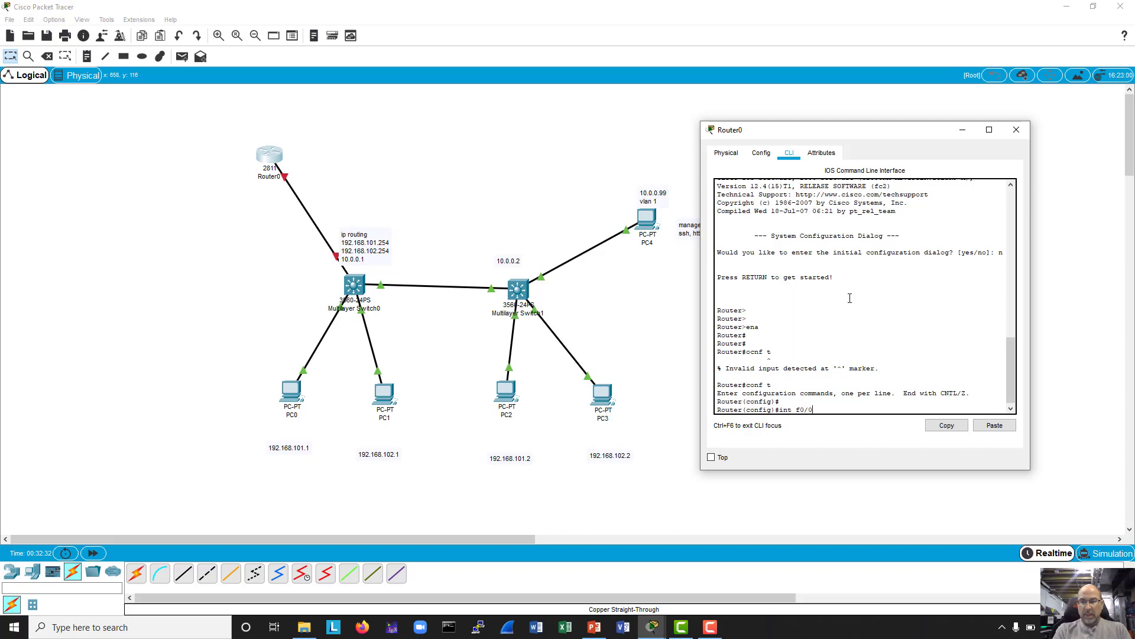
{"action": "type", "text": "0/0"}
{"action": "key", "text": "Return"}
{"action": "key", "text": "Return"}
{"action": "type", "text": "ip"}
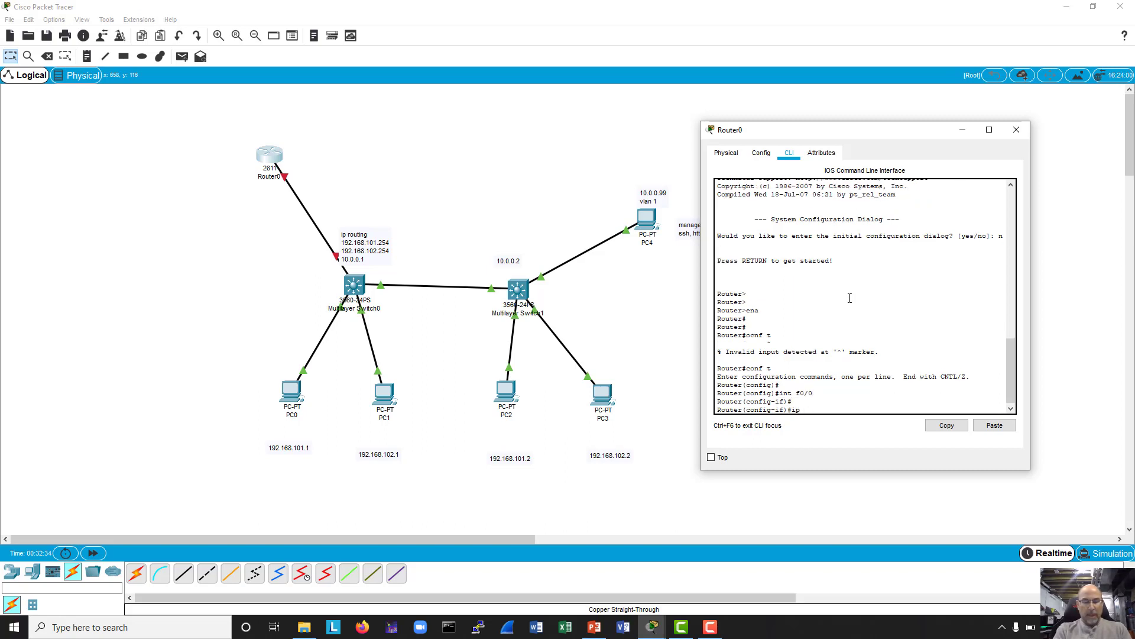
{"action": "type", "text": " addr 192.168.101"}
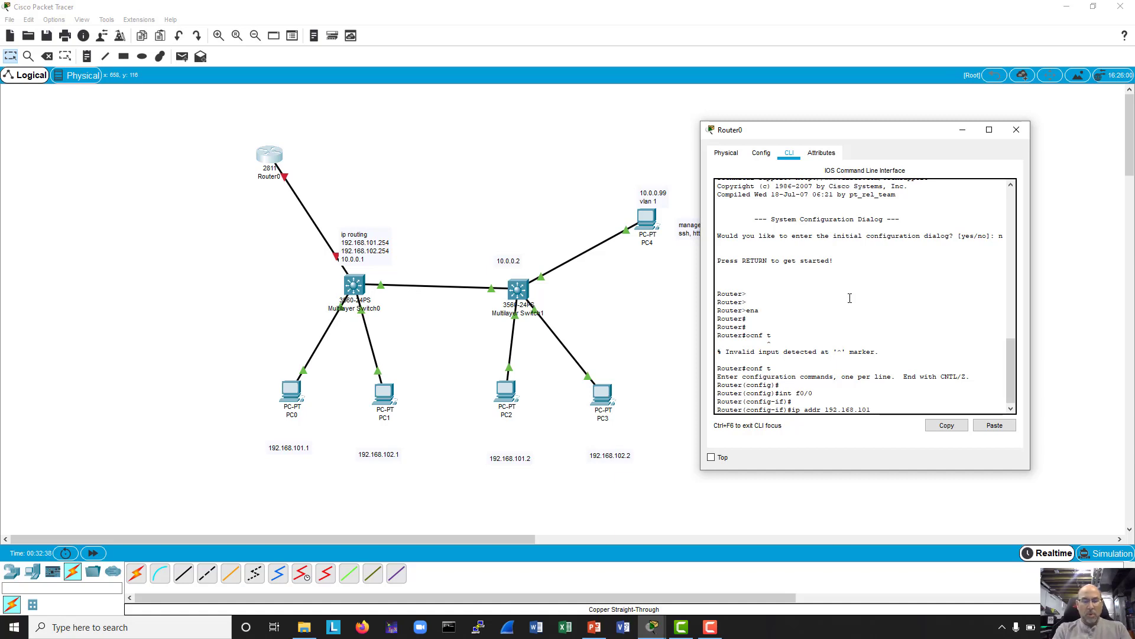
{"action": "type", "text": ".253"}
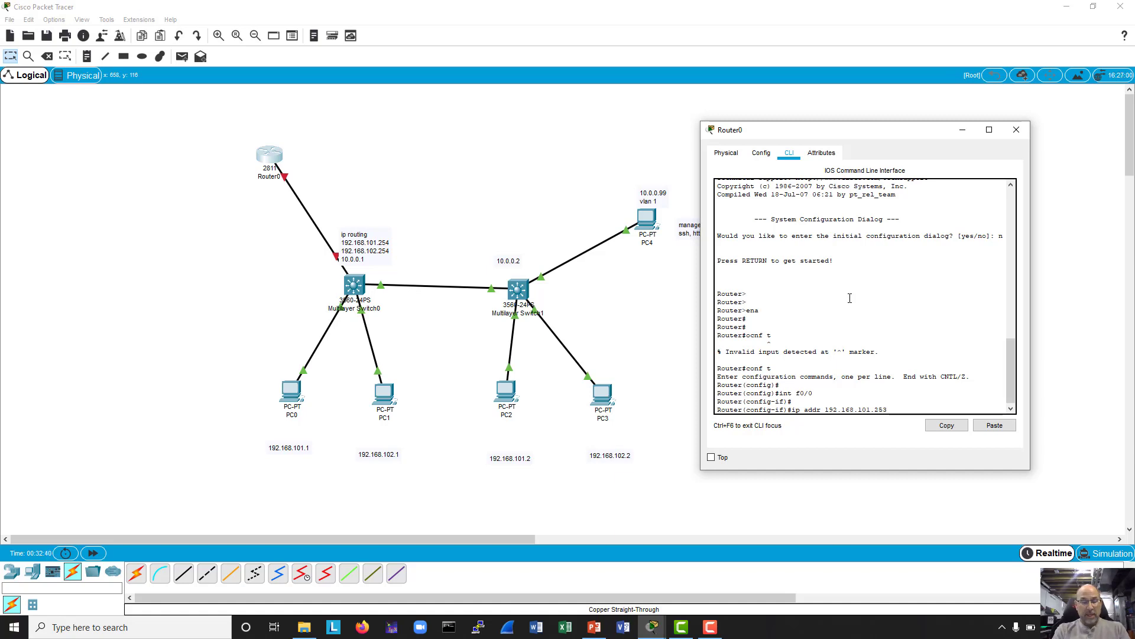
{"action": "type", "text": " 255.25"}
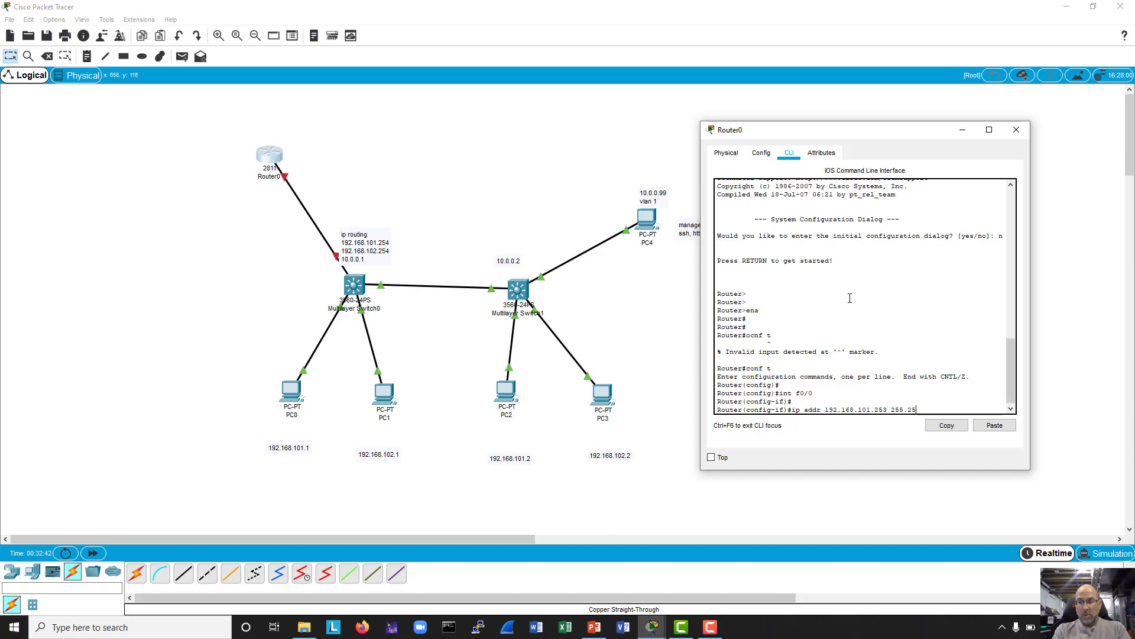
{"action": "type", "text": "5.255.0"}
{"action": "key", "text": "Return"}
- Enable Router0's FastEthernet0/0 interface with no shut and return to privileged mode
{"action": "type", "text": "no shut"}
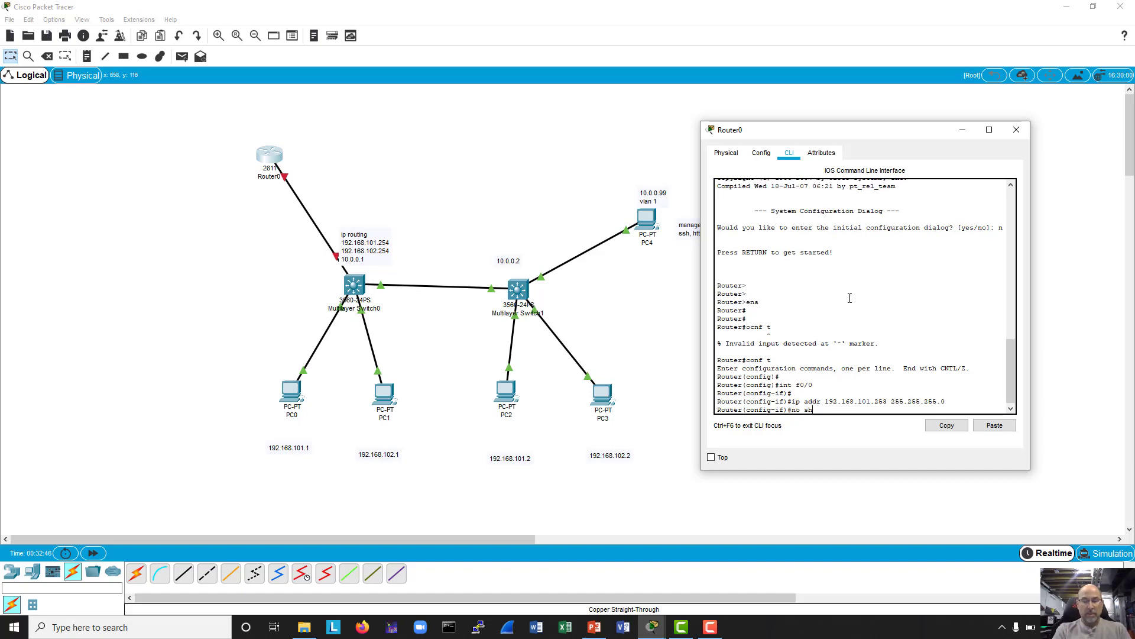
{"action": "key", "text": "Return"}
{"action": "key", "text": "ctrl+z"}
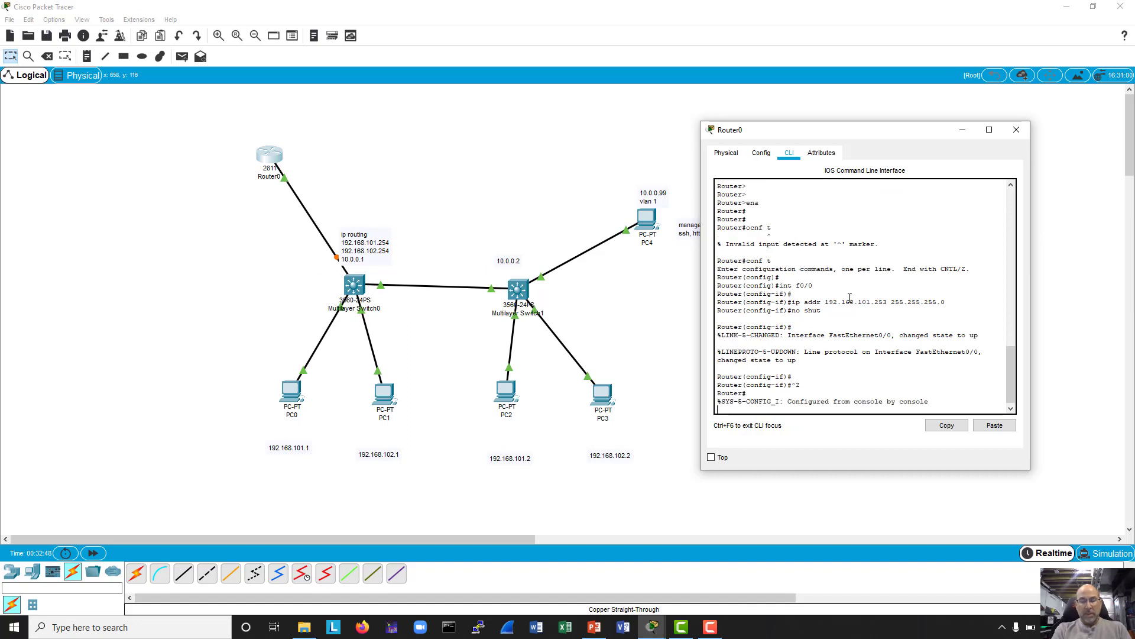
{"action": "key", "text": "Return"}
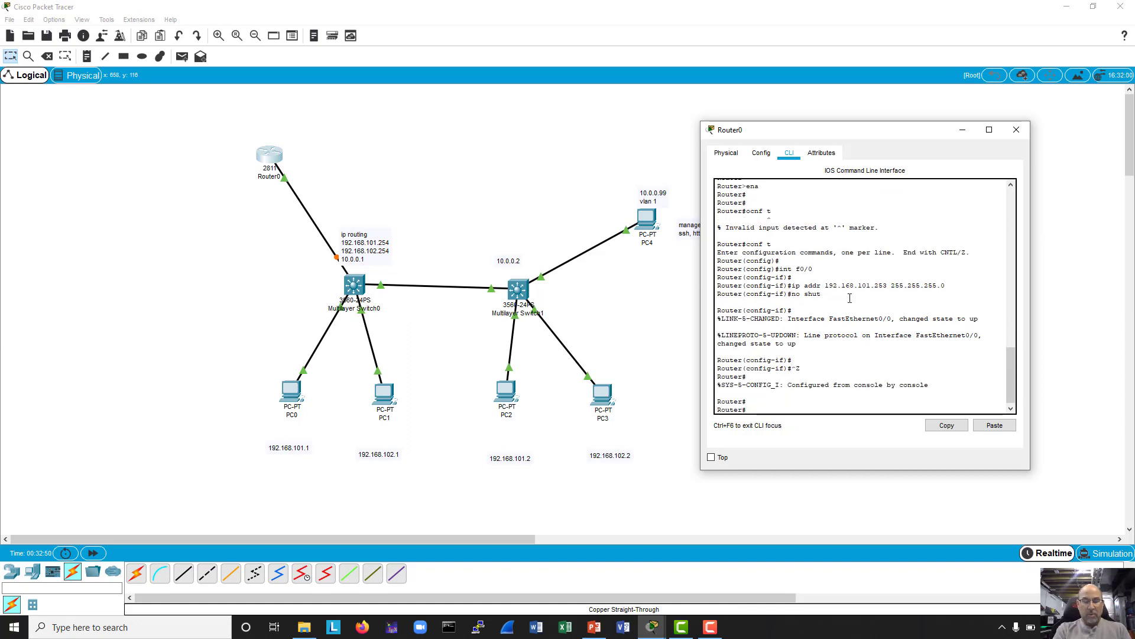
- Ping the switch address 192.168.101.254 from Router0, and widen and move the router's window clear of PC4
{"action": "type", "text": "ping 192."}
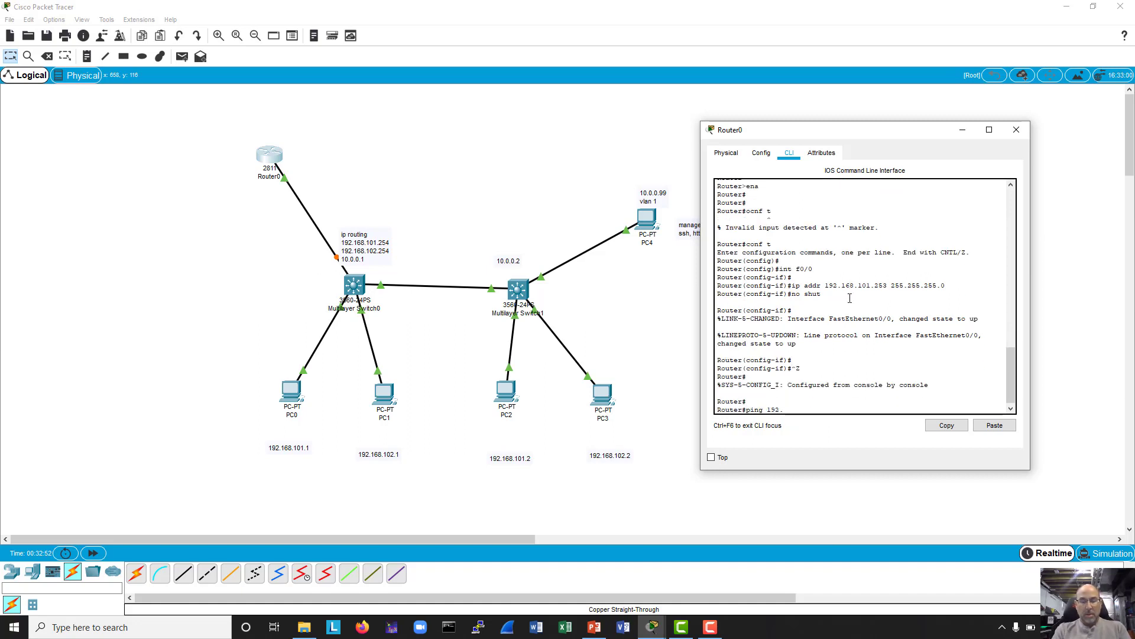
{"action": "type", "text": "168.101.254"}
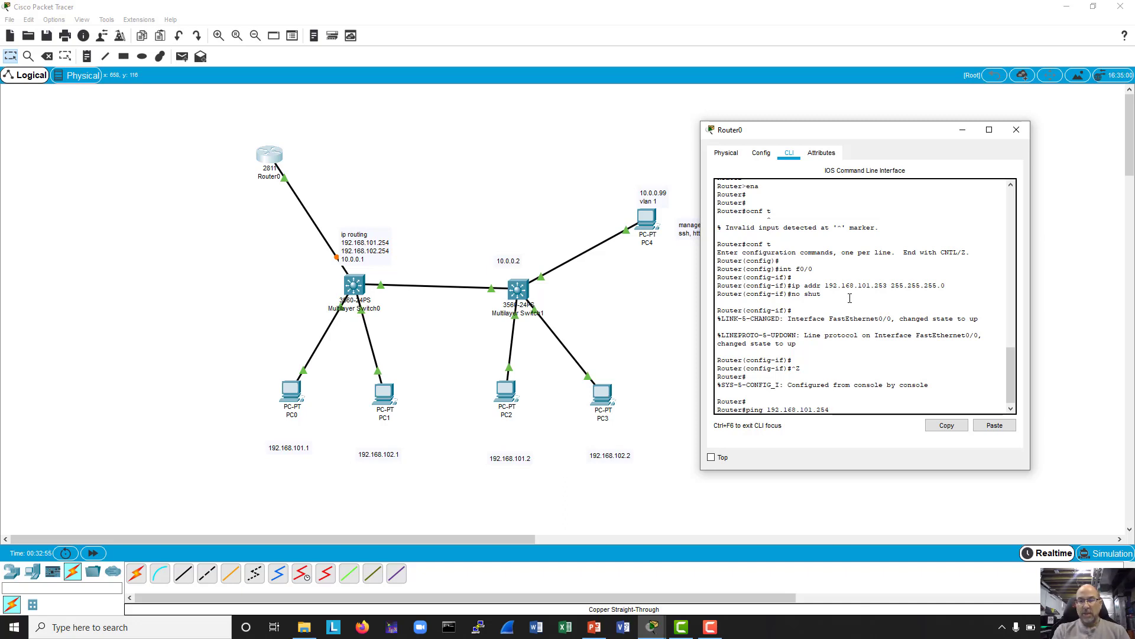
{"action": "key", "text": "Return"}
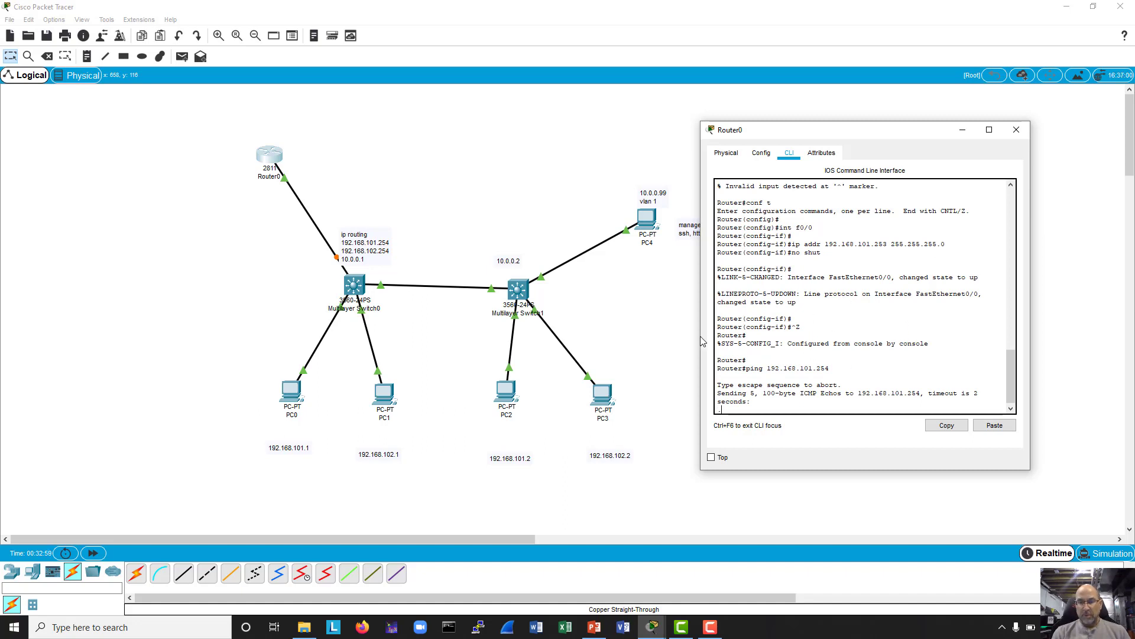
{"action": "left_click_drag", "start_coordinate": [701, 340], "coordinate": [617, 330]}
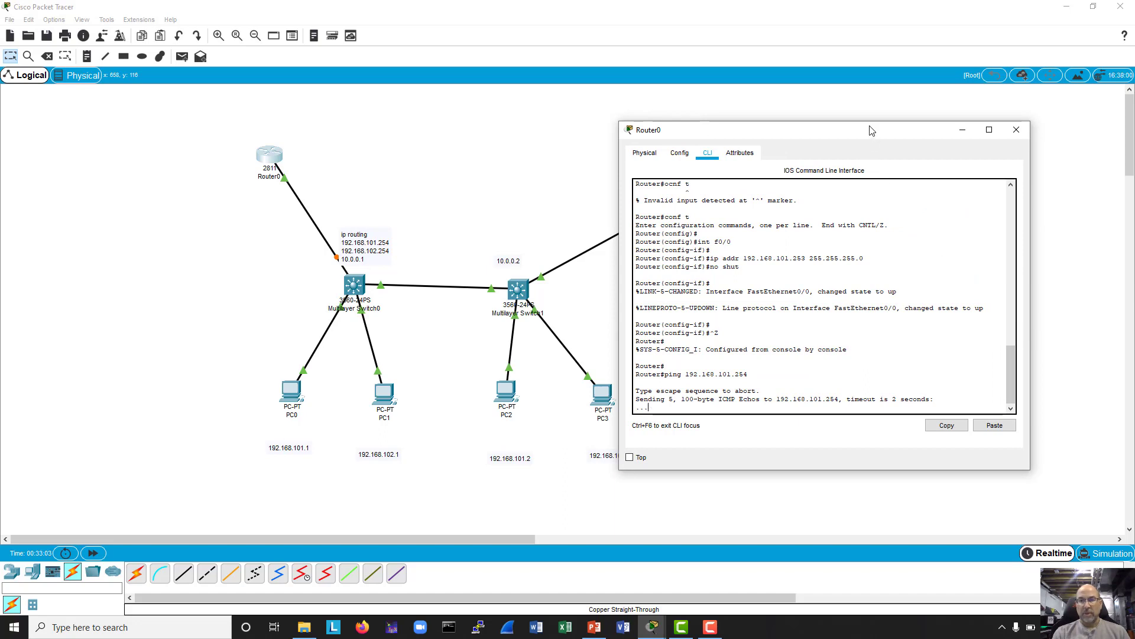
{"action": "left_click_drag", "start_coordinate": [872, 132], "coordinate": [939, 118]}
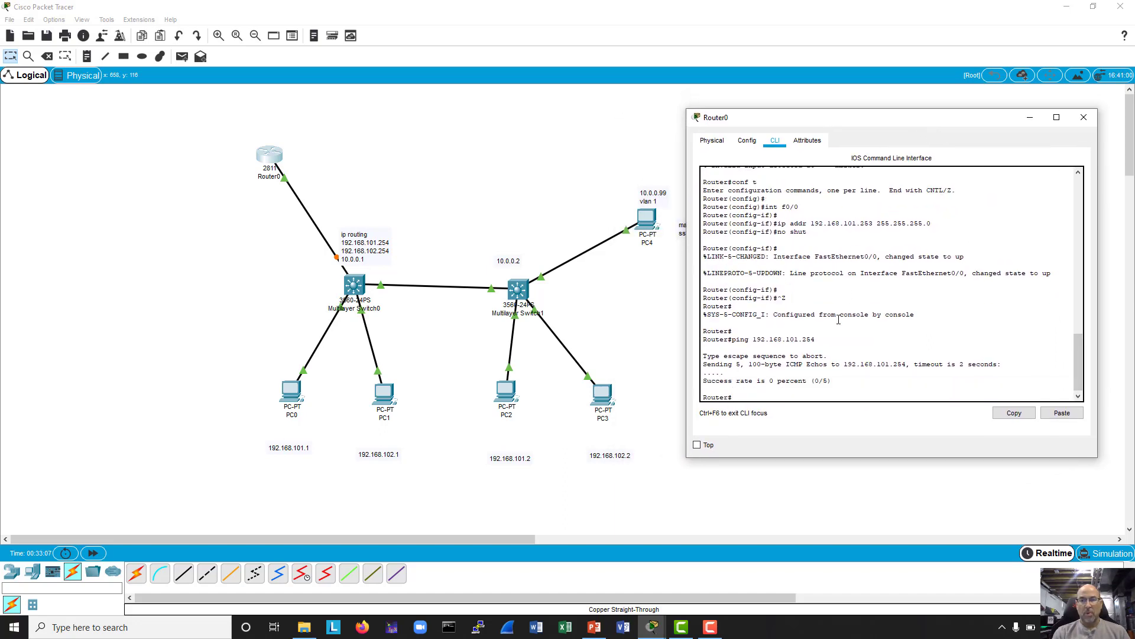
- Return to global configuration mode on Router0 and create the interface loopback 0
{"action": "type", "text": "conf "}
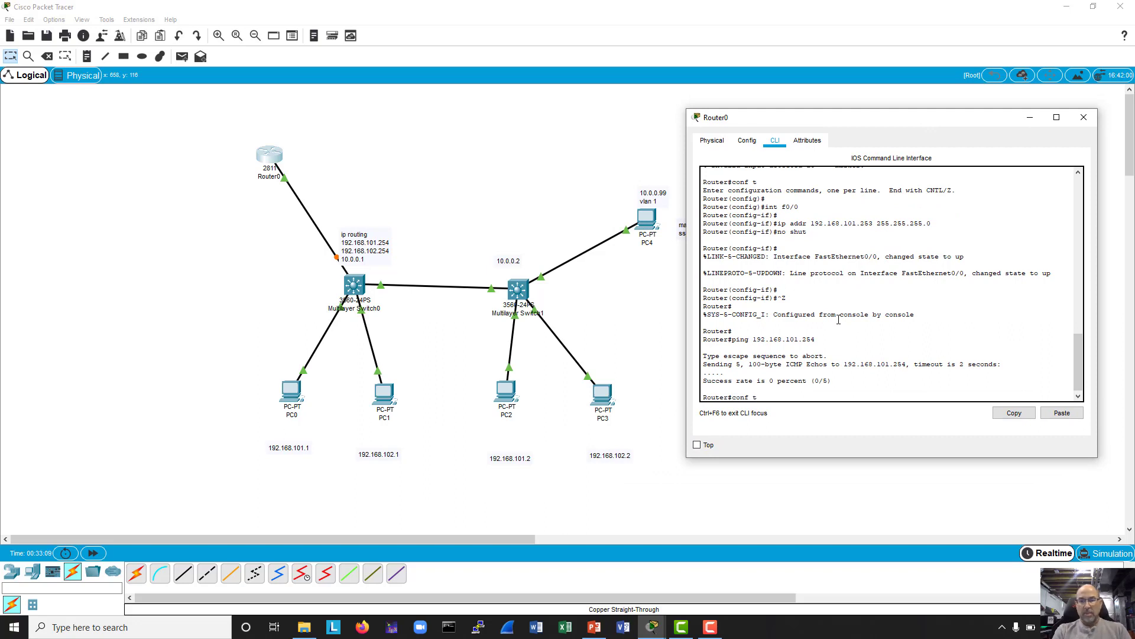
{"action": "type", "text": "t"}
{"action": "key", "text": "Return"}
{"action": "key", "text": "Return"}
{"action": "key", "text": "Return"}
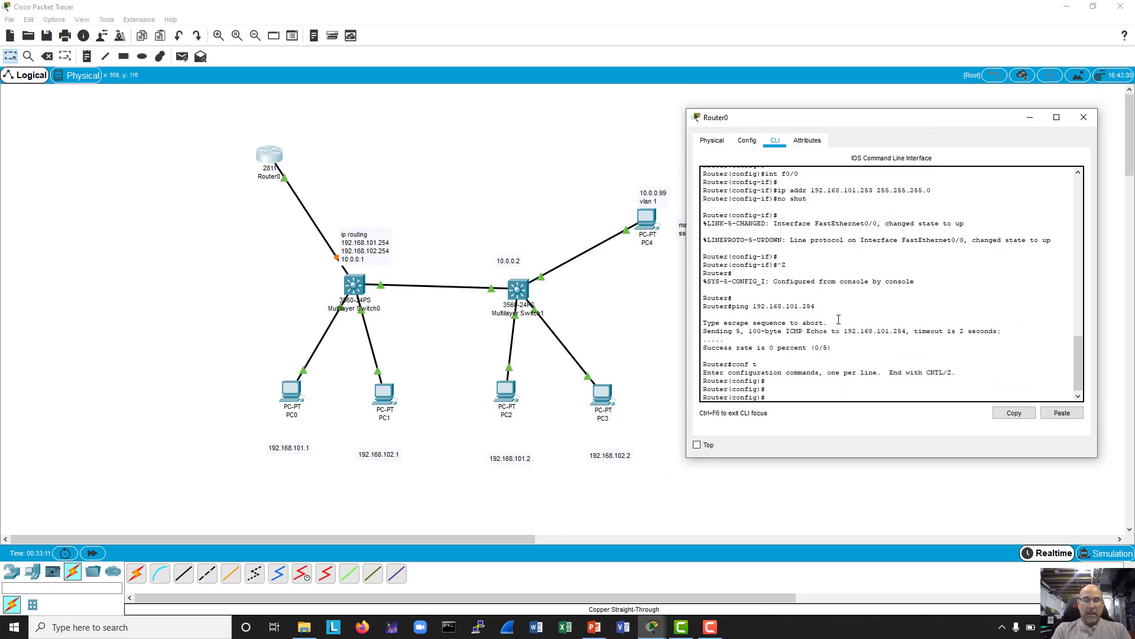
{"action": "type", "text": "int lo"}
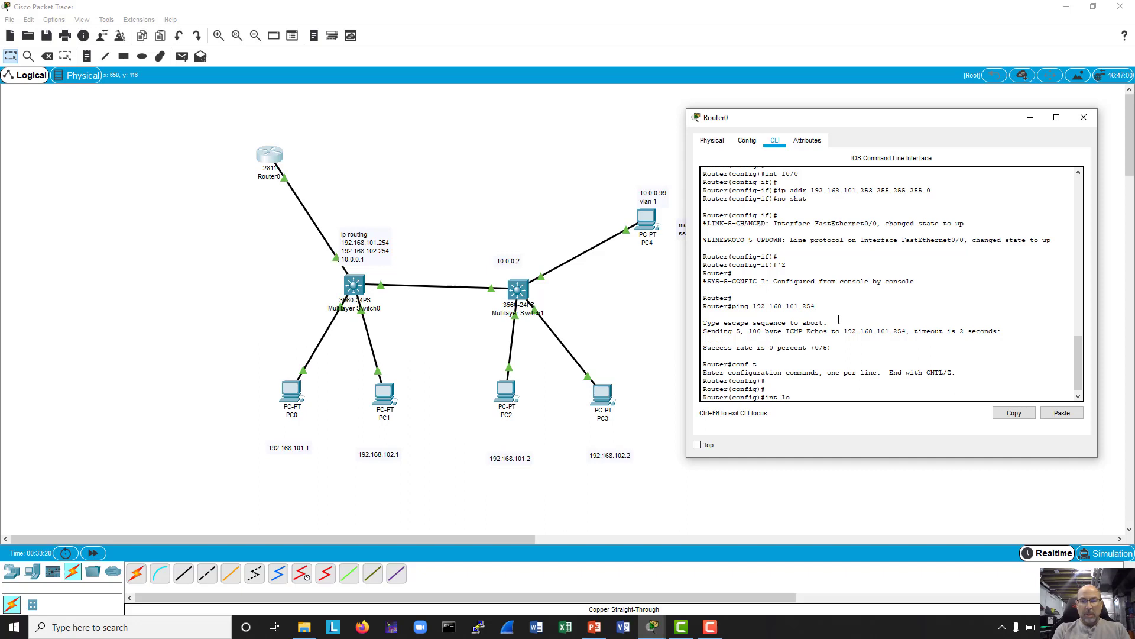
{"action": "key", "text": "Tab"}
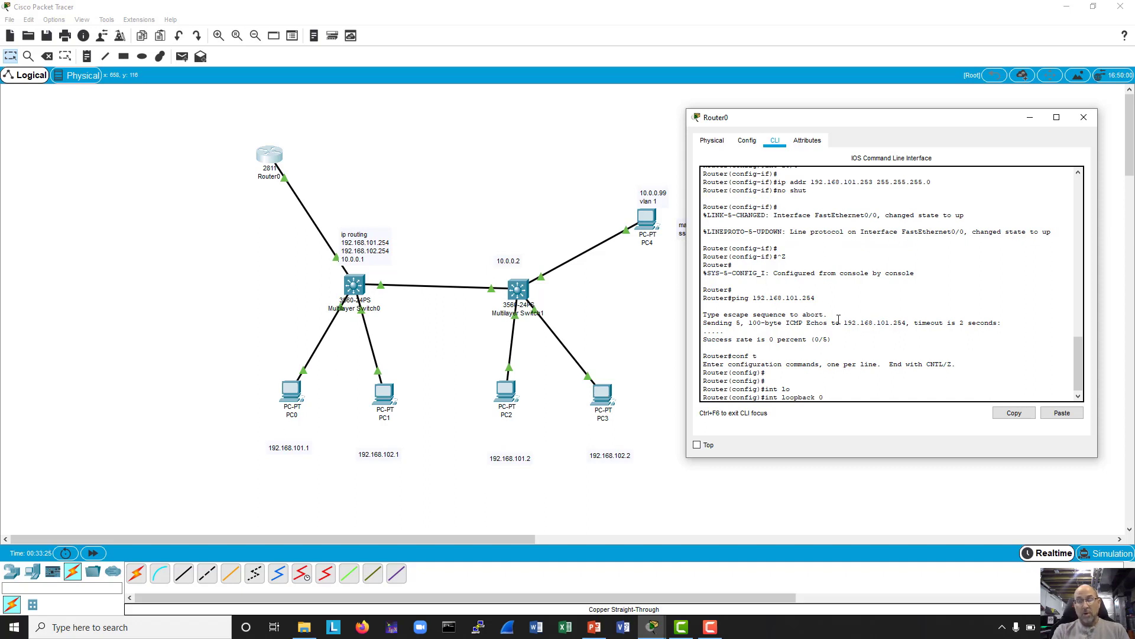
{"action": "key", "text": "Return"}
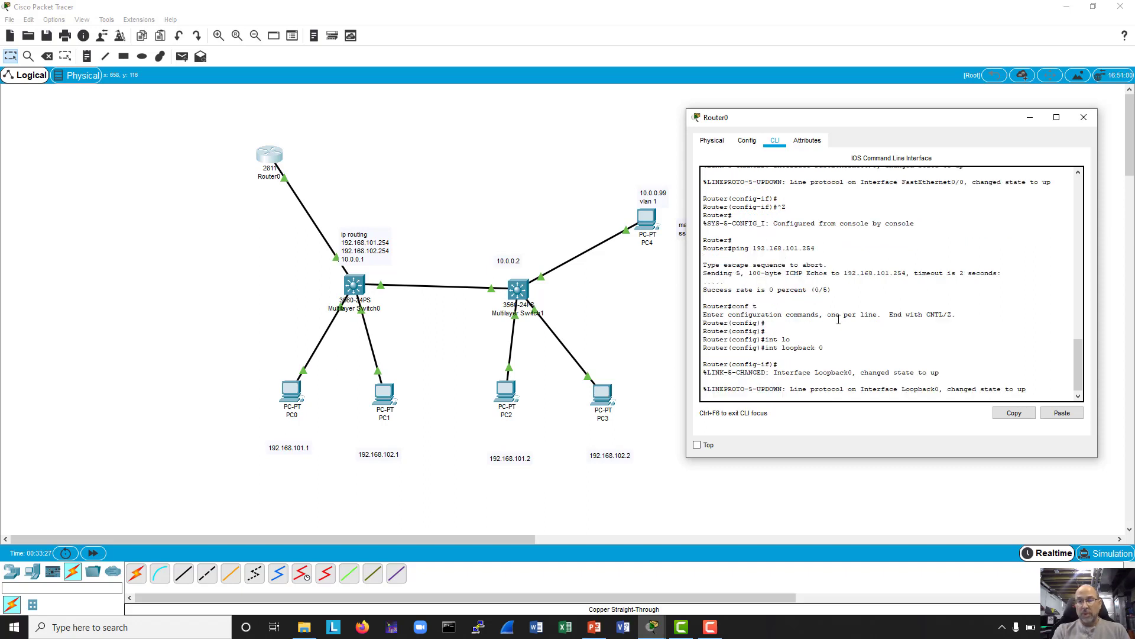
{"action": "key", "text": "Return"}
{"action": "key", "text": "Return"}
- Assign IP address 10.0.0.3 with mask 255.0.0.0 to loopback 0 and return to privileged mode
{"action": "type", "text": "ip"}
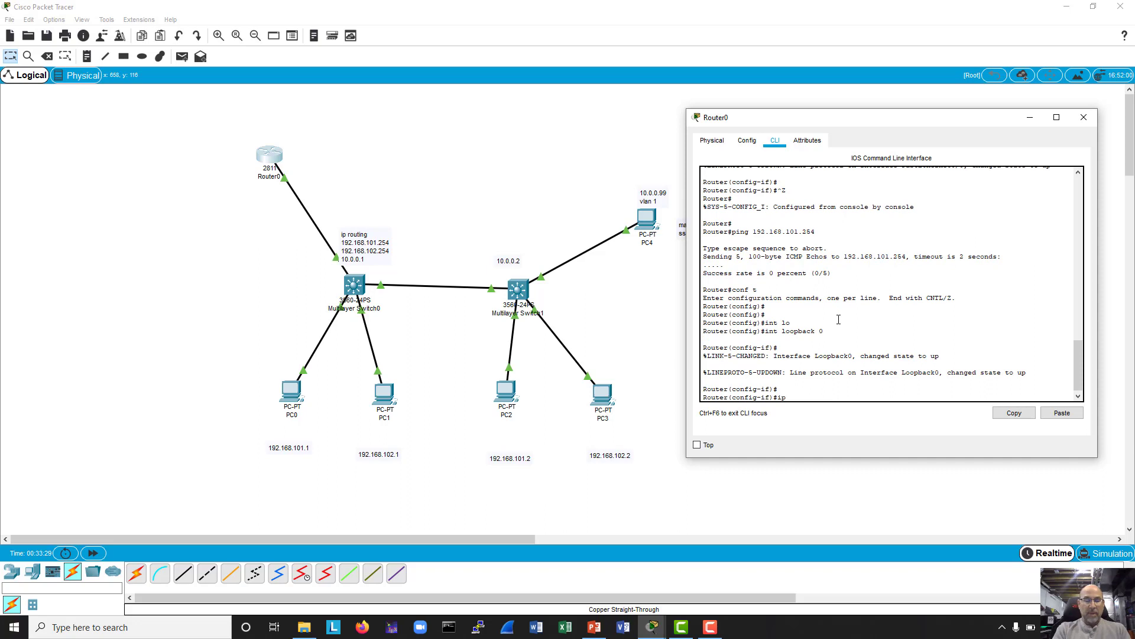
{"action": "type", "text": " addr"}
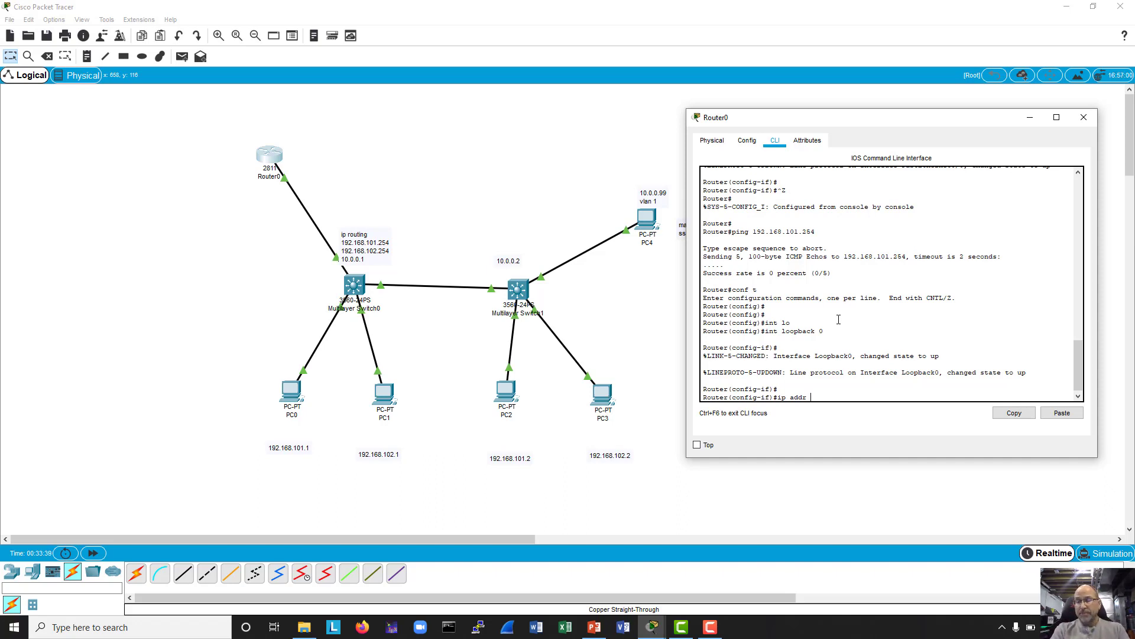
{"action": "type", "text": "10.0.0.3"}
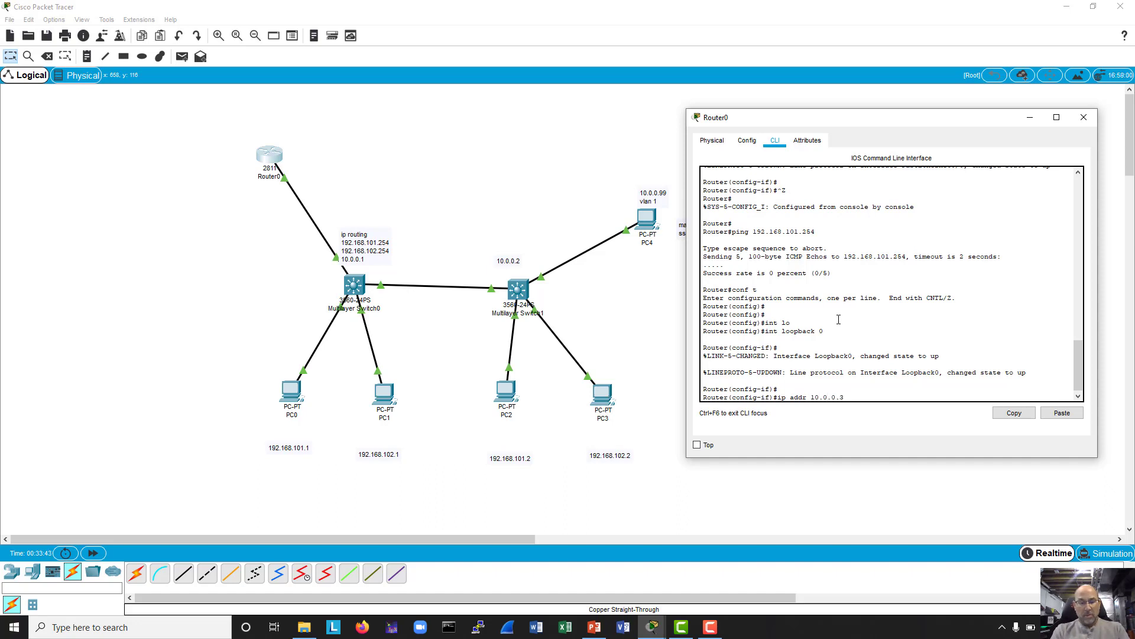
{"action": "type", "text": " 255."}
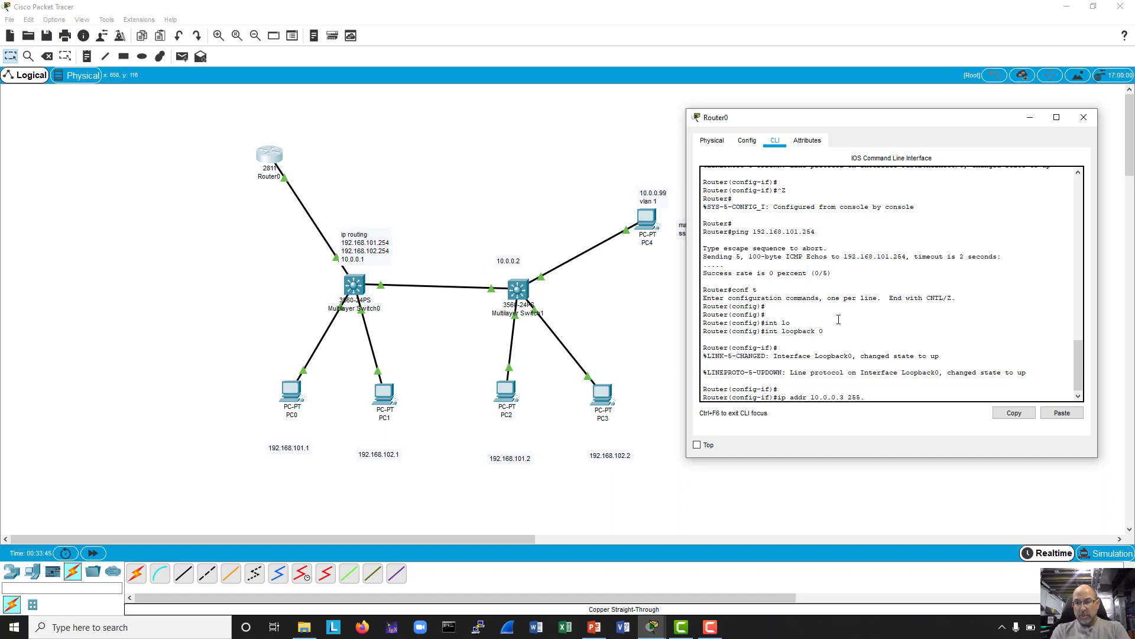
{"action": "type", "text": "0.0.0"}
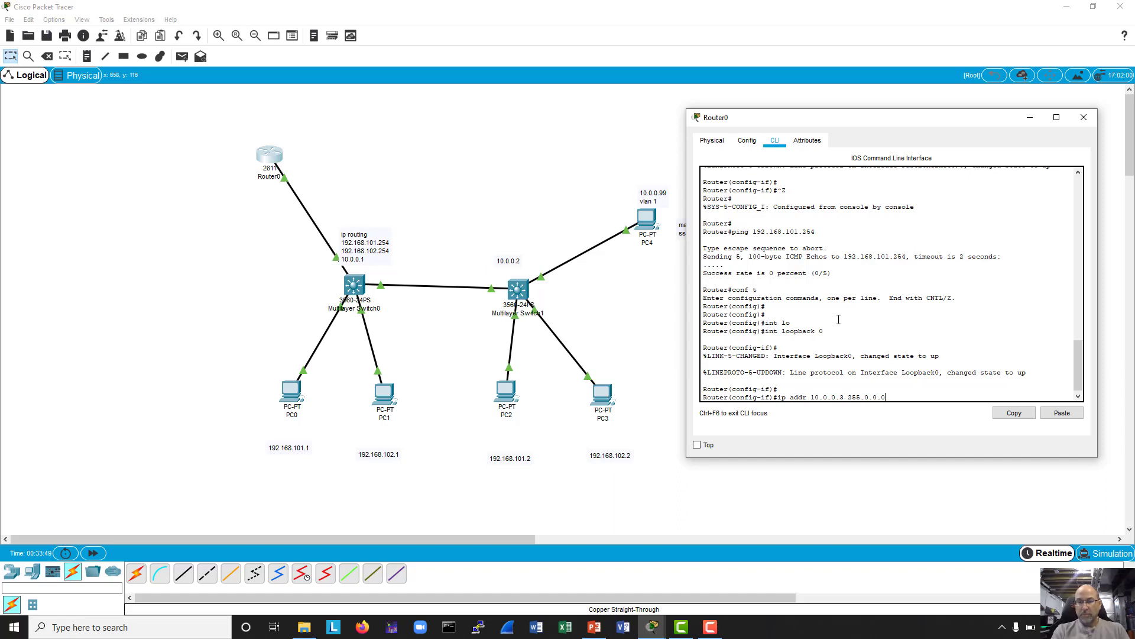
{"action": "key", "text": "Return"}
{"action": "key", "text": "Return"}
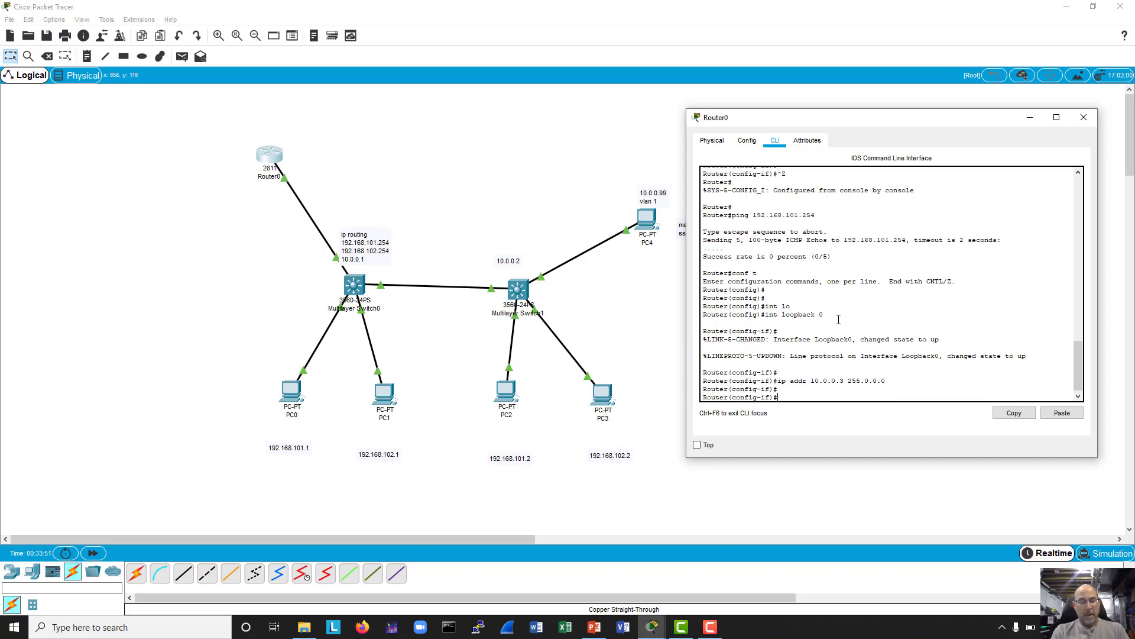
{"action": "key", "text": "ctrl+z"}
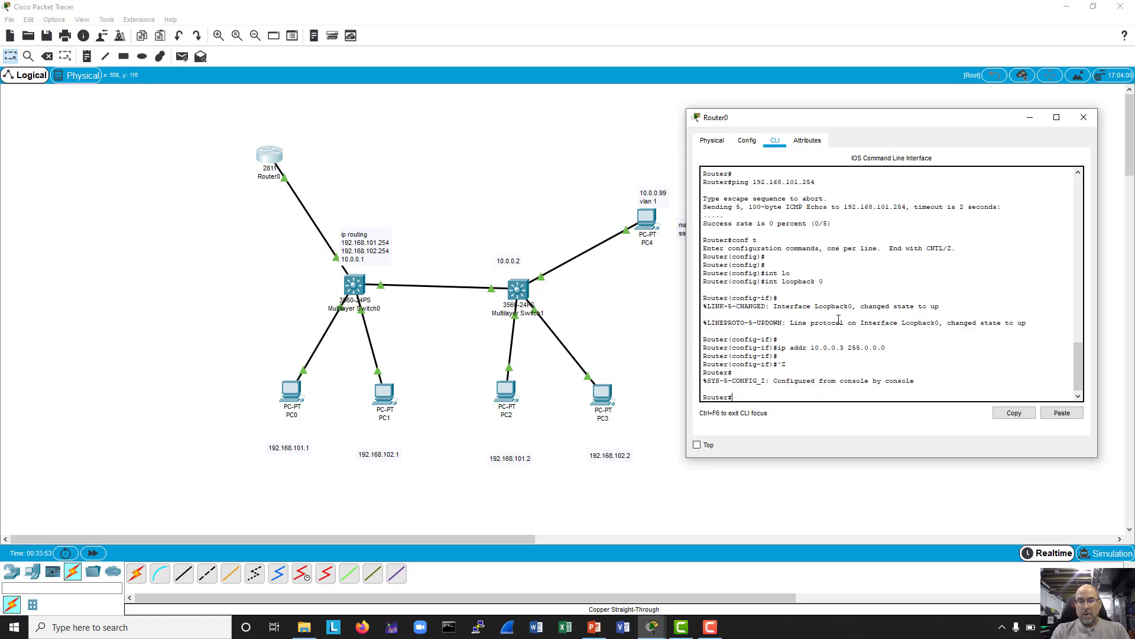
{"action": "key", "text": "Return"}
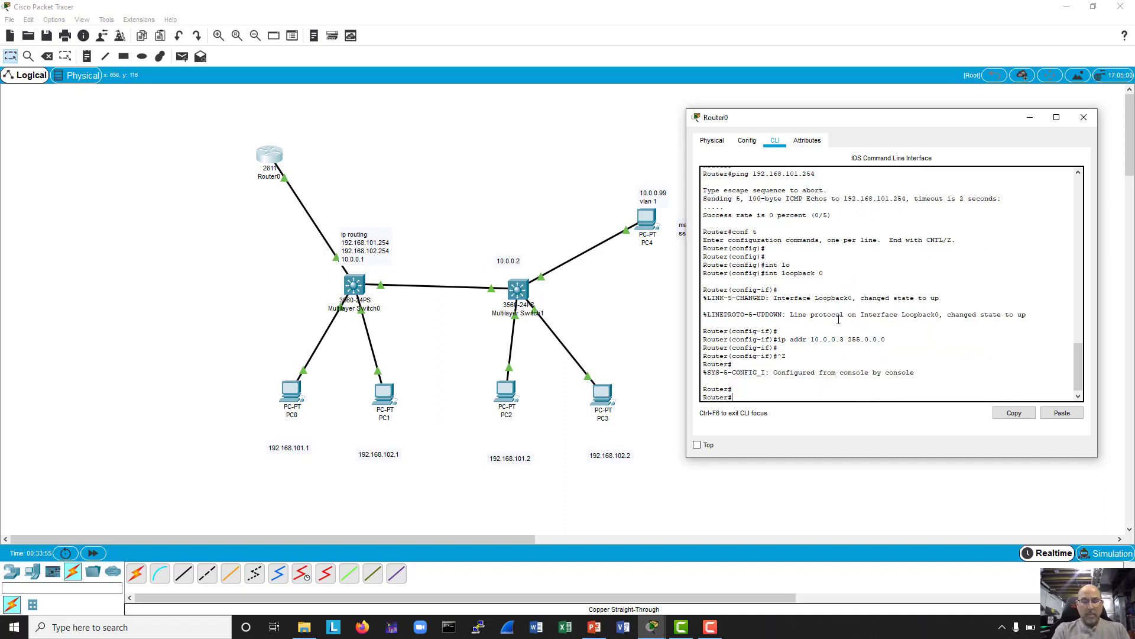
- Ping the router's own loopback address 10.0.0.3 from Router0
{"action": "type", "text": "ping 10.0."}
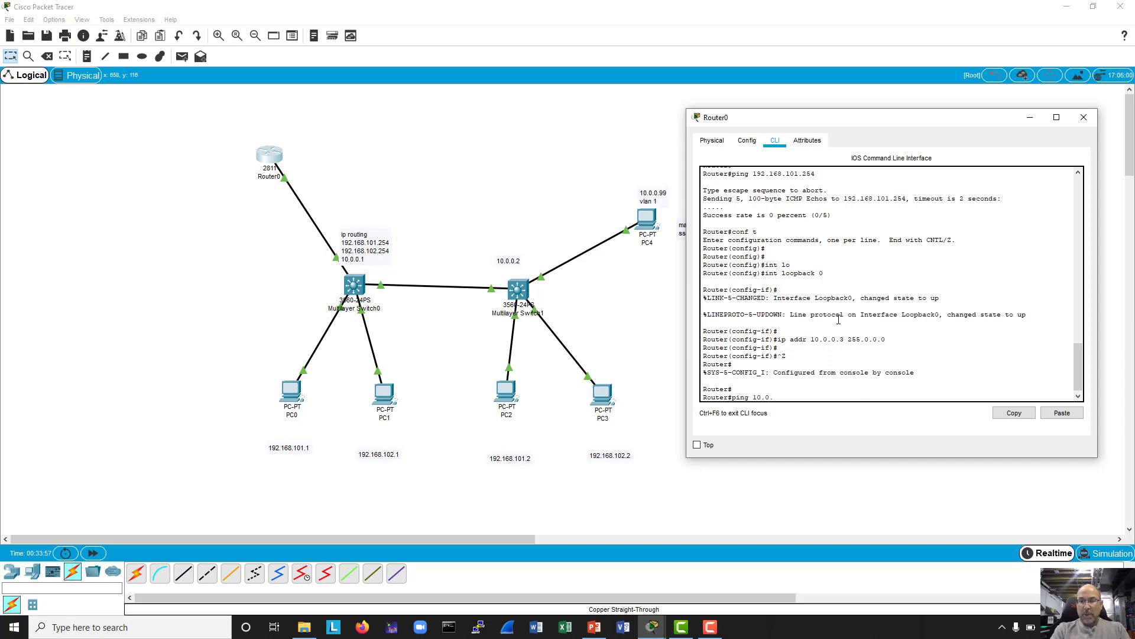
{"action": "type", "text": "0."}
{"action": "type", "text": "3"}
{"action": "key", "text": "Return"}
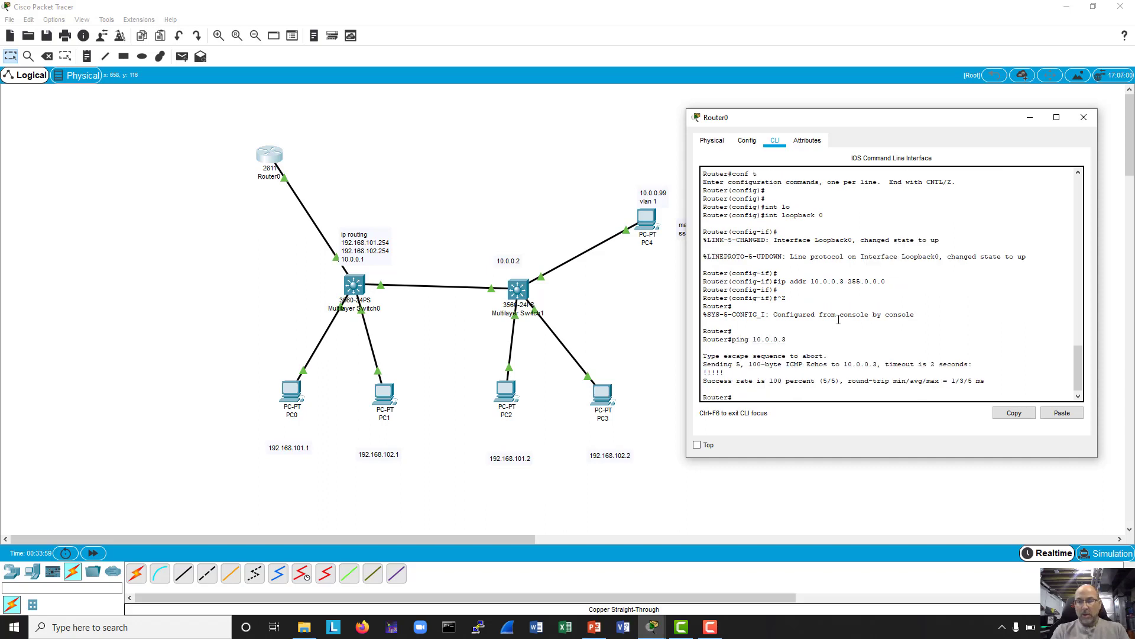
- Repeat the ping from Router0 to the switch address 192.168.101.254
{"action": "key", "text": "Return"}
{"action": "key", "text": "Return"}
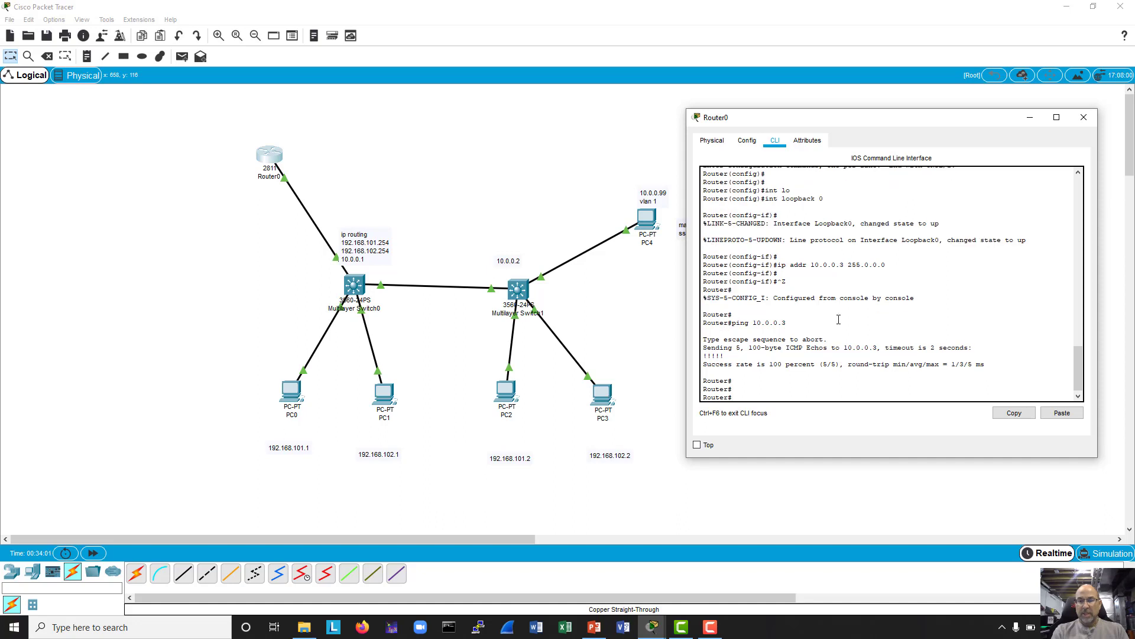
{"action": "type", "text": "ping 192.168.101.254"}
{"action": "key", "text": "Return"}
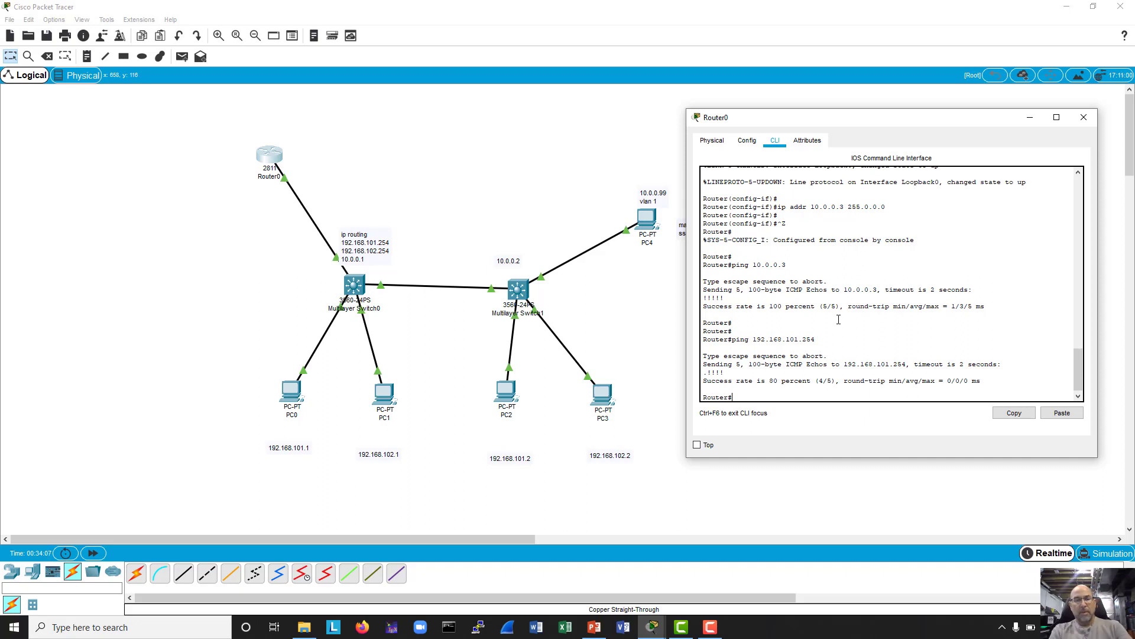
- Return Multilayer Switch0 to privileged mode and ping the router address 192.168.101.253
{"action": "left_click", "coordinate": [353, 287]}
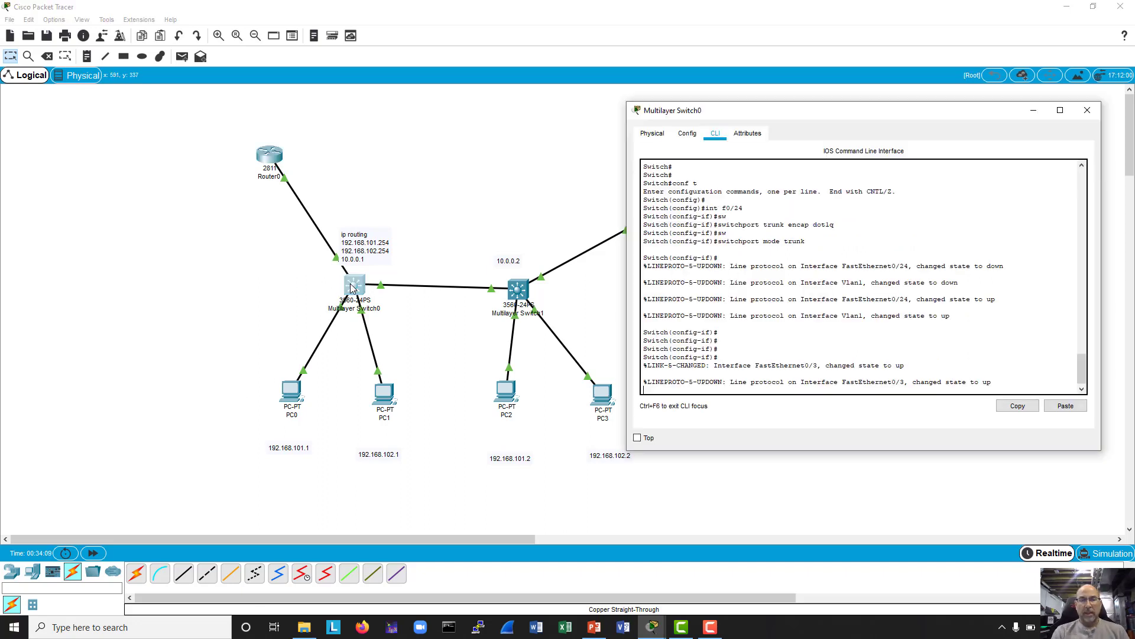
{"action": "key", "text": "Return"}
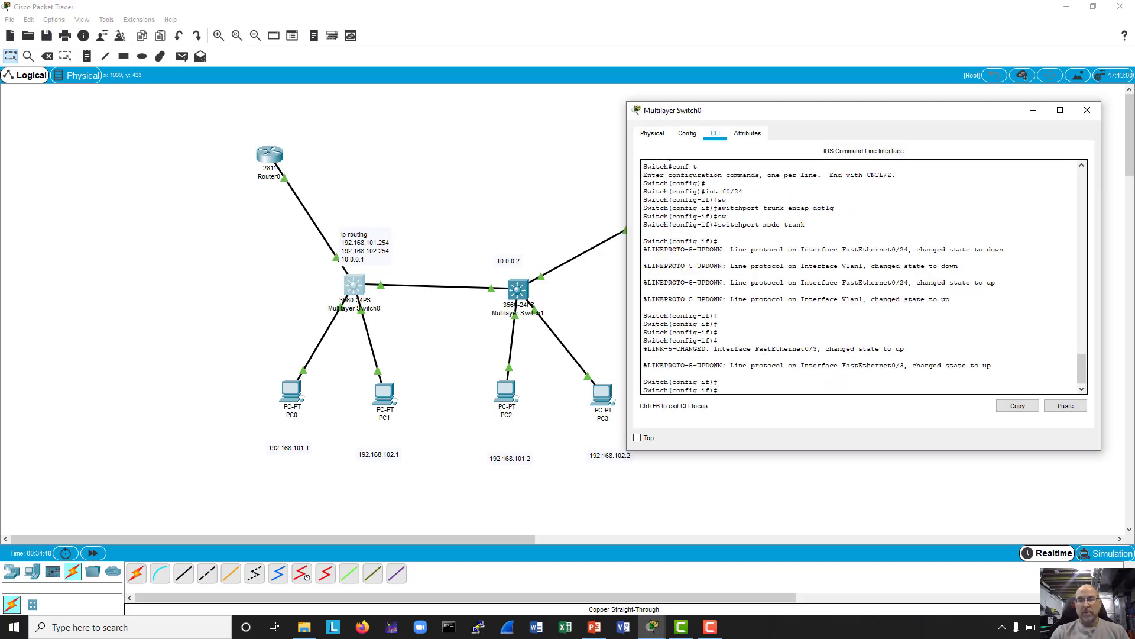
{"action": "key", "text": "Up"}
{"action": "key", "text": "Down"}
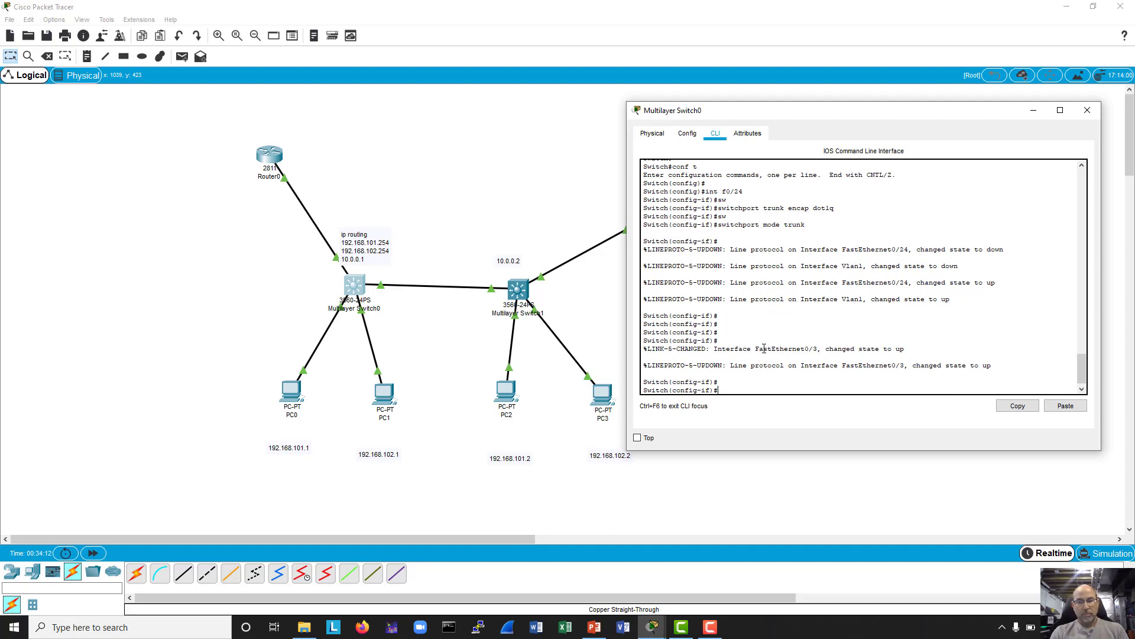
{"action": "key", "text": "ctrl+z"}
{"action": "key", "text": "Return"}
{"action": "key", "text": "Return"}
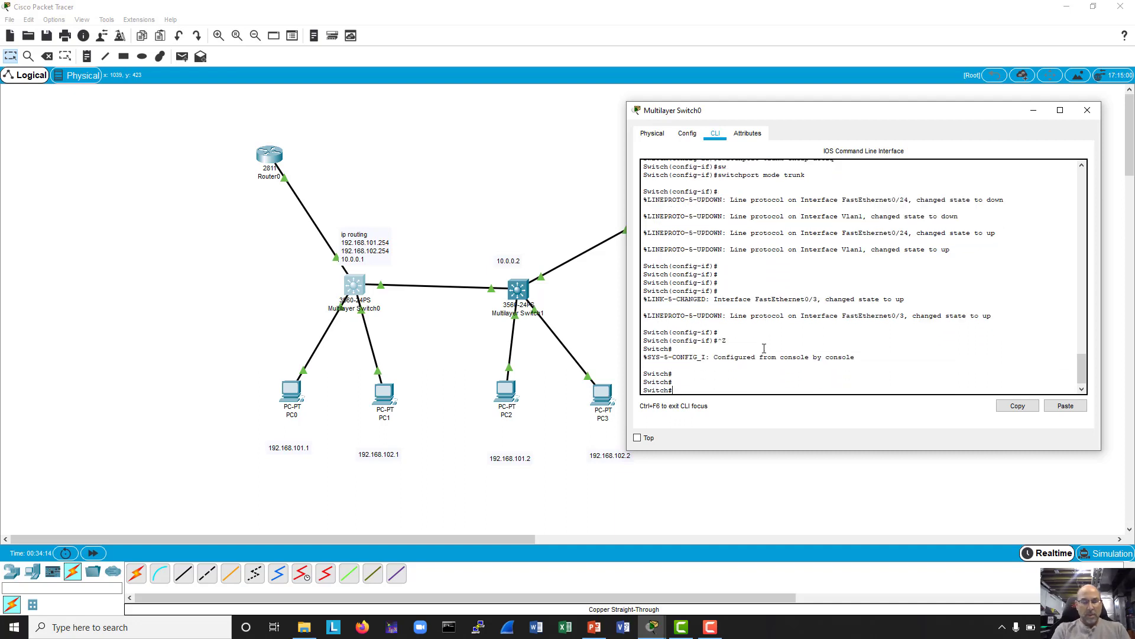
{"action": "type", "text": "ping 192.168.101.253"}
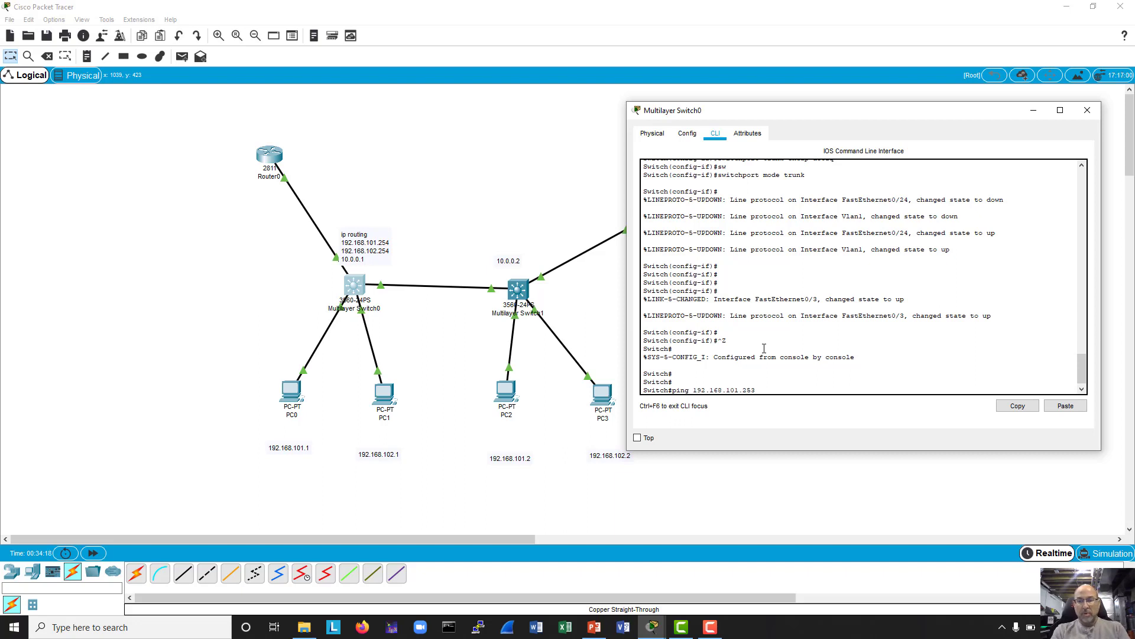
{"action": "key", "text": "Return"}
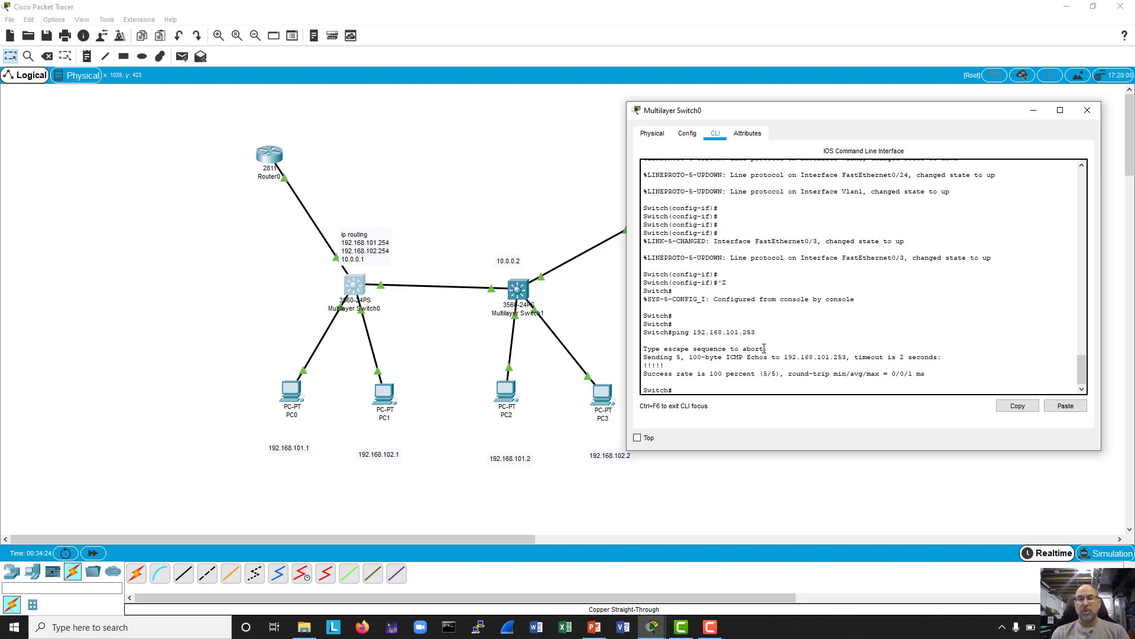
- Ping the router's loopback address 10.0.0.3 from Multilayer Switch0
{"action": "key", "text": "Up"}
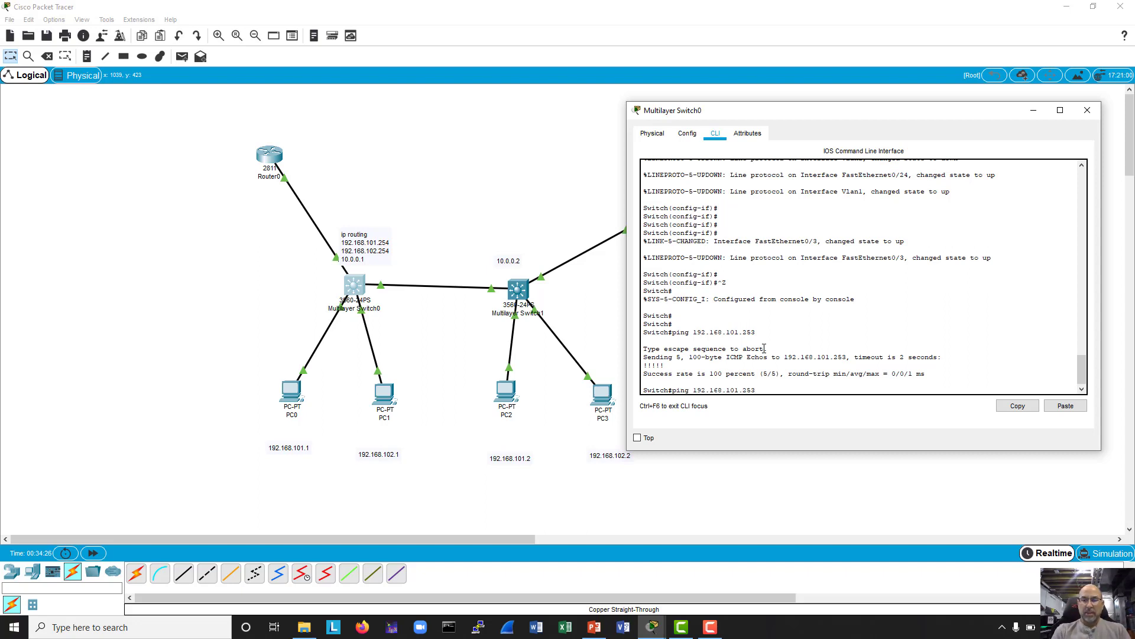
{"action": "key", "text": "BackSpace"}
{"action": "key", "text": "BackSpace"}
{"action": "key", "text": "BackSpace"}
{"action": "key", "text": "BackSpace"}
{"action": "key", "text": "BackSpace"}
{"action": "key", "text": "BackSpace"}
{"action": "key", "text": "BackSpace"}
{"action": "key", "text": "BackSpace"}
{"action": "key", "text": "BackSpace"}
{"action": "key", "text": "BackSpace"}
{"action": "key", "text": "BackSpace"}
{"action": "key", "text": "BackSpace"}
{"action": "key", "text": "BackSpace"}
{"action": "key", "text": "BackSpace"}
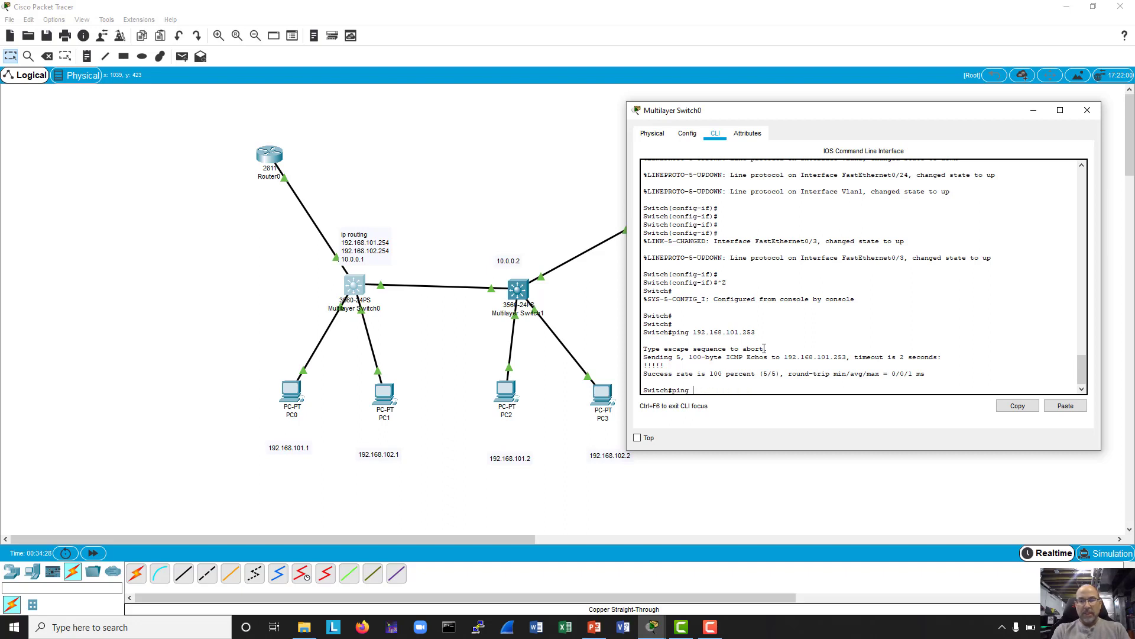
{"action": "type", "text": "10.0.0."}
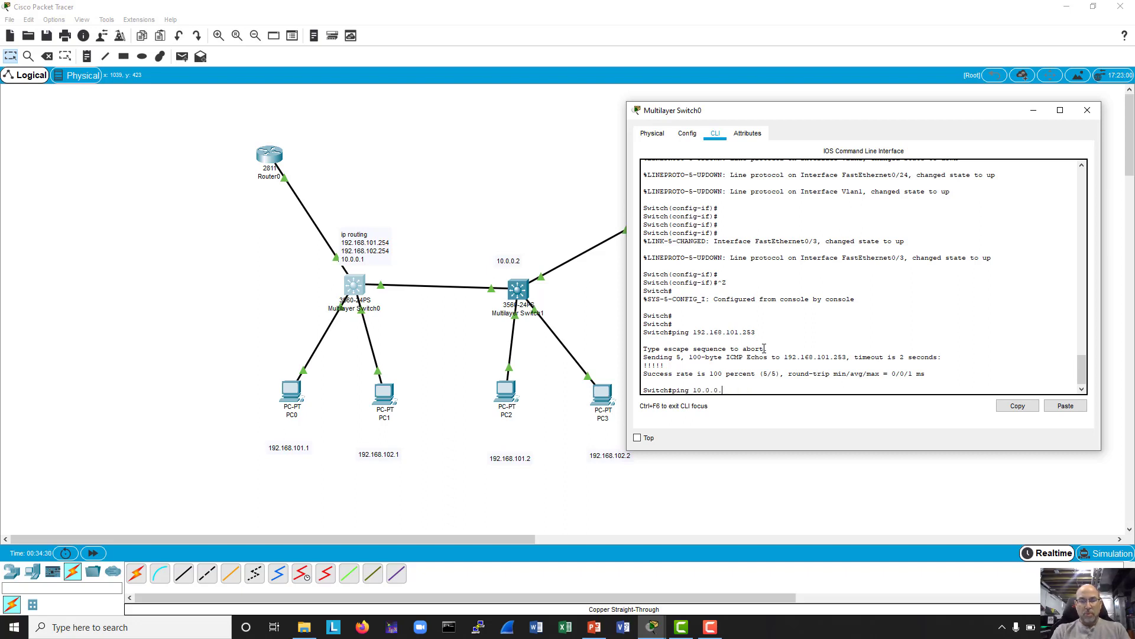
{"action": "type", "text": "3"}
{"action": "key", "text": "Return"}
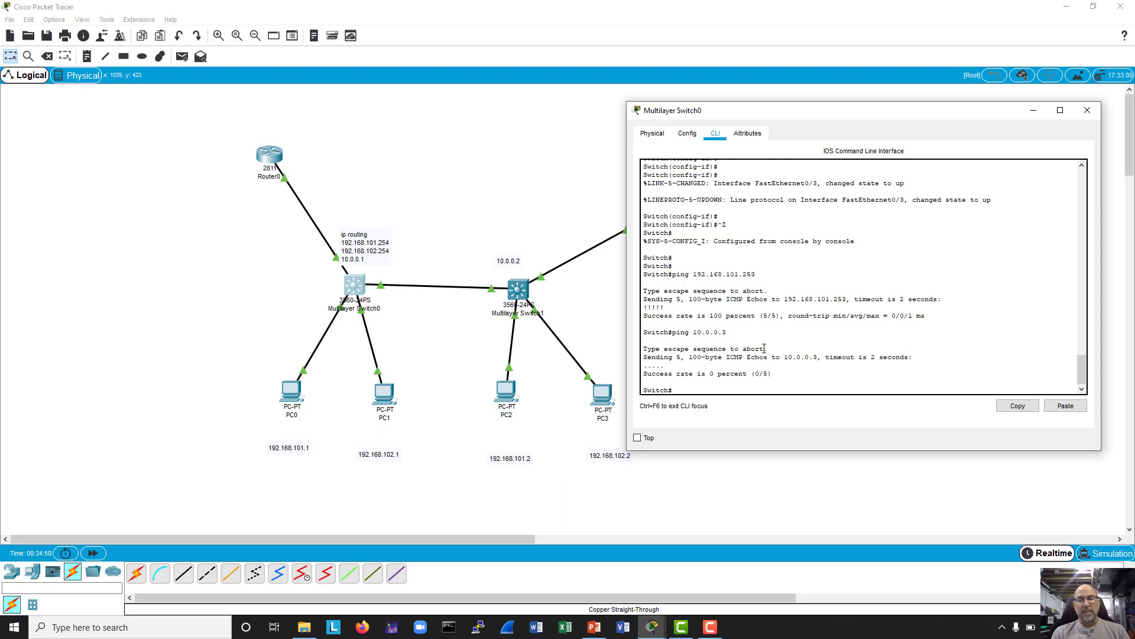
- Display the IP routing table of Multilayer Switch0
{"action": "type", "text": "route"}
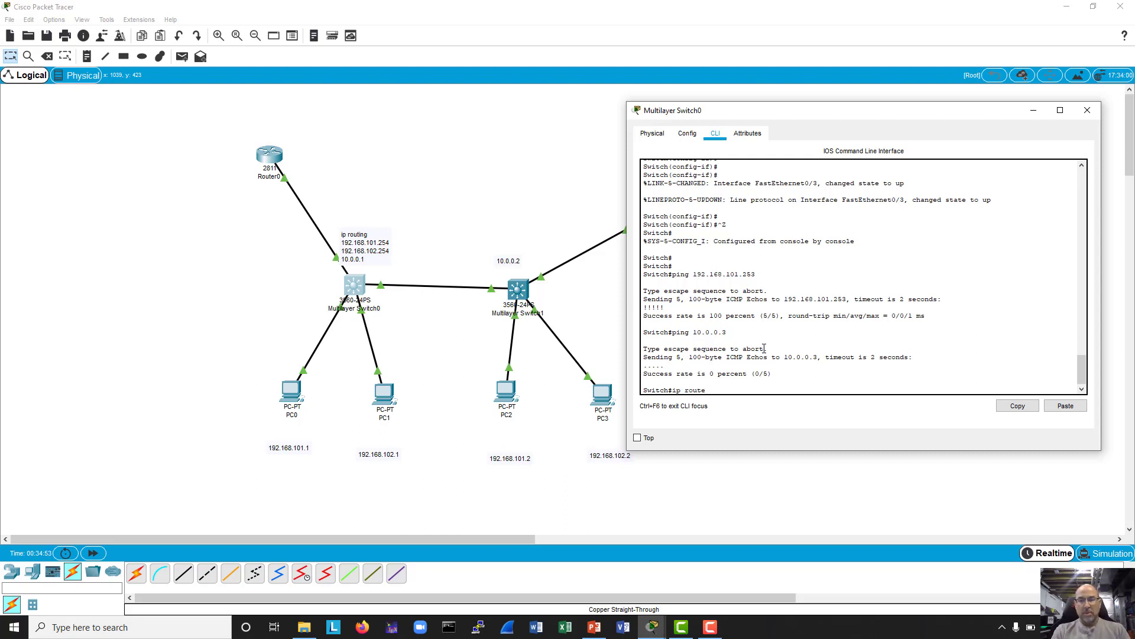
{"action": "key", "text": "Return"}
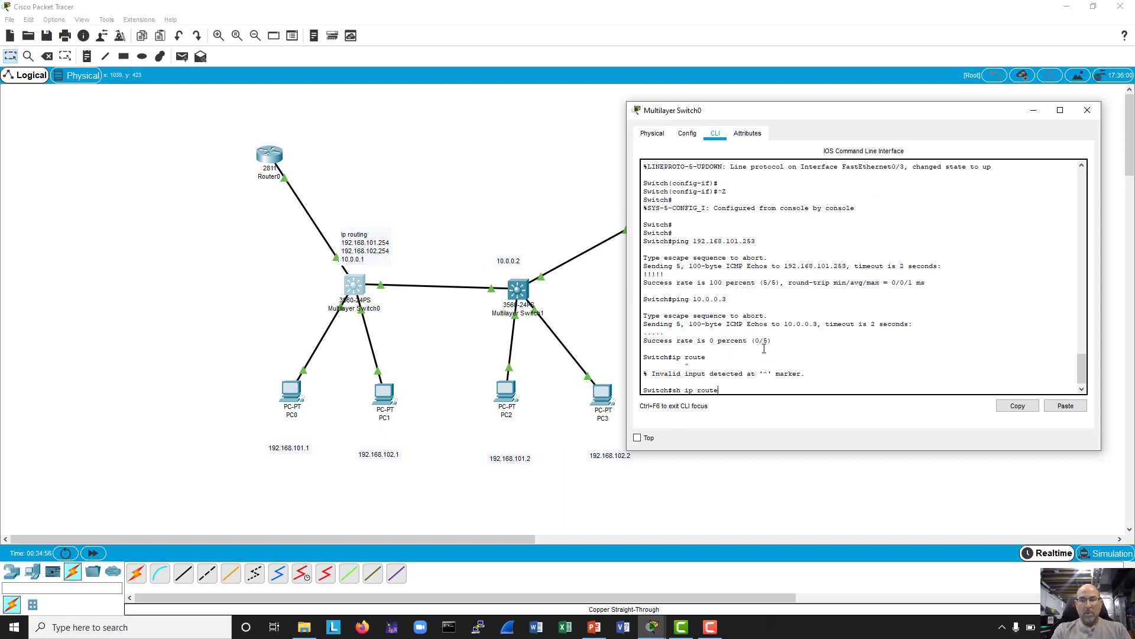
{"action": "type", "text": "sh ip route"}
{"action": "key", "text": "Return"}
{"action": "key", "text": "Return"}
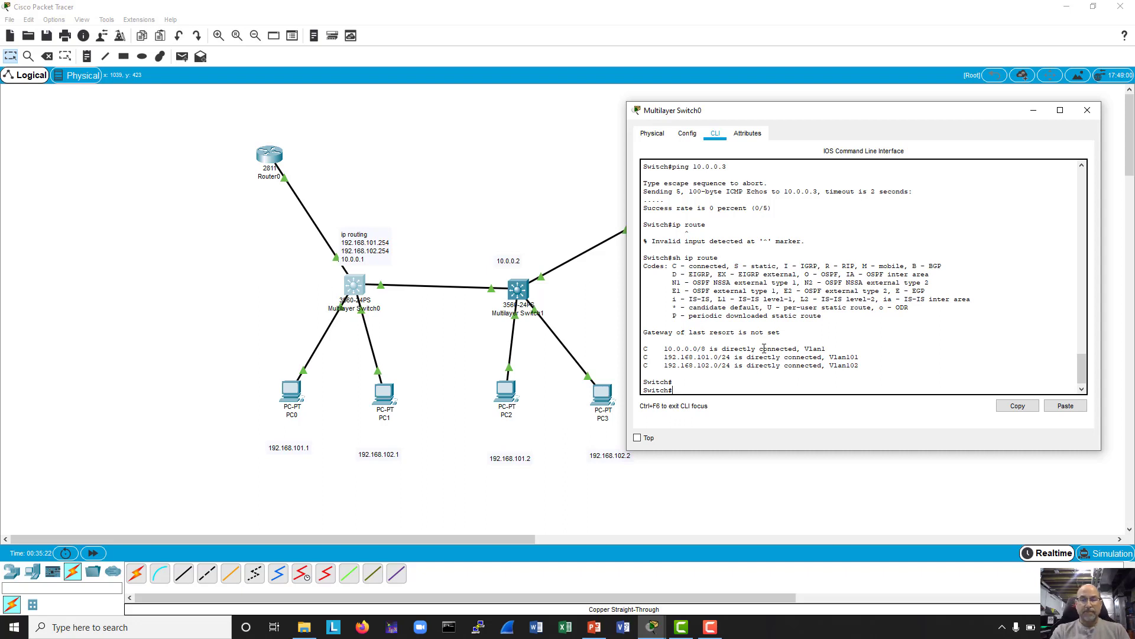
- Ping the second switch's address 10.0.0.2 from Multilayer Switch0
{"action": "key", "text": "Up"}
{"action": "key", "text": "Up"}
{"action": "key", "text": "Up"}
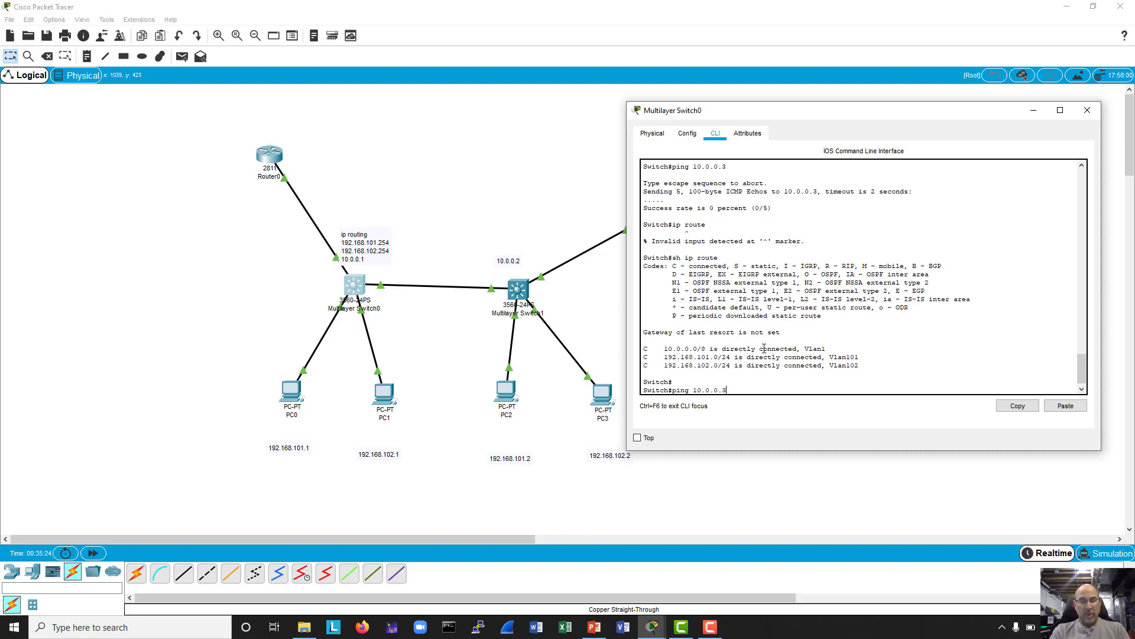
{"action": "key", "text": "Return"}
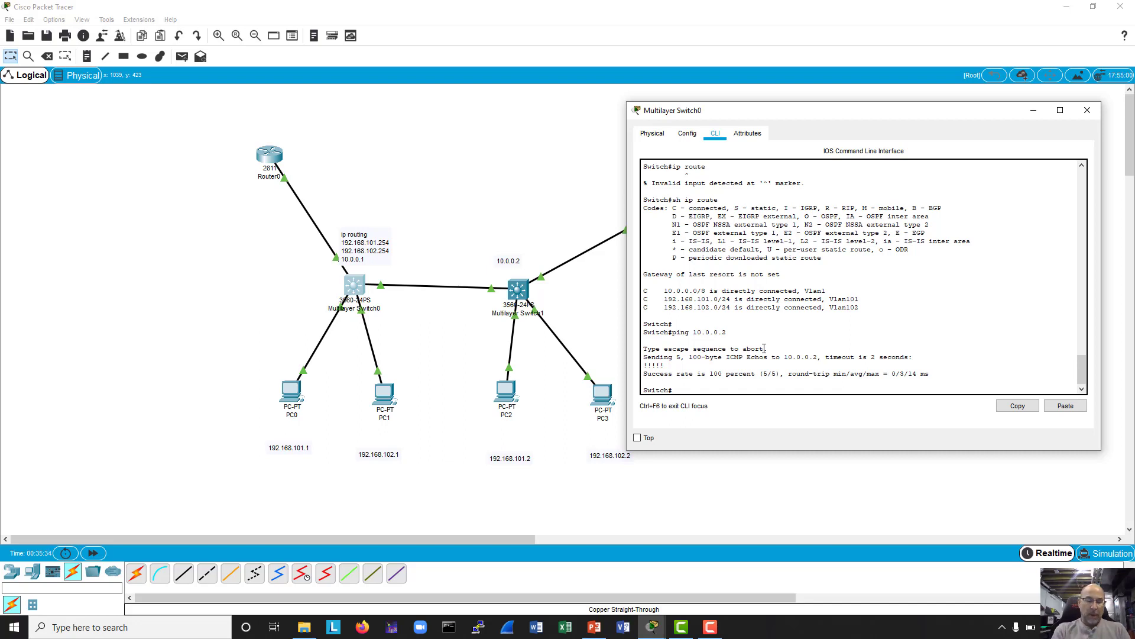
- Add a static route on Multilayer Switch0 to 10.0.0.3 with mask 255.255.255.255 via 192.168.101.253, and return to privileged mode
{"action": "type", "text": "conf t"}
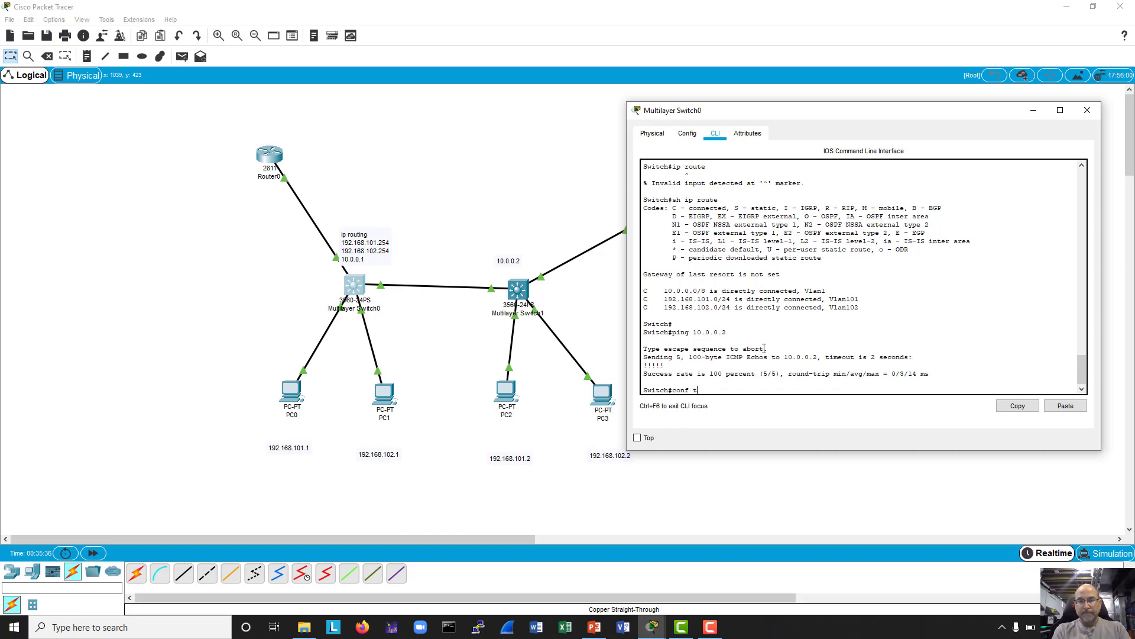
{"action": "key", "text": "Return"}
{"action": "key", "text": "Return"}
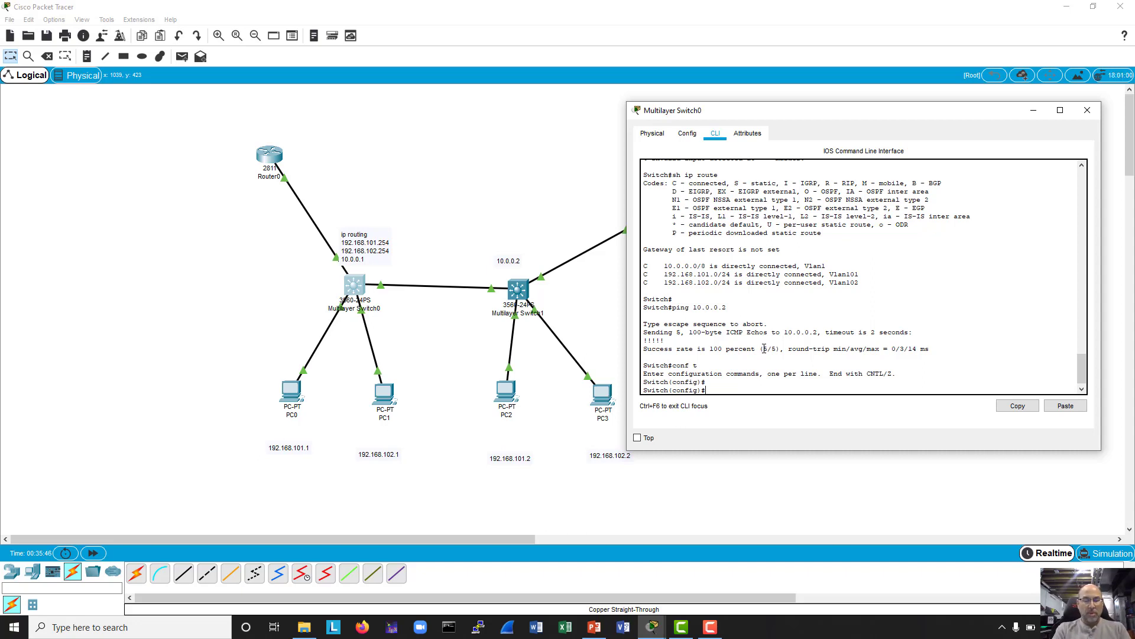
{"action": "type", "text": "ip route 10.0.0.3"}
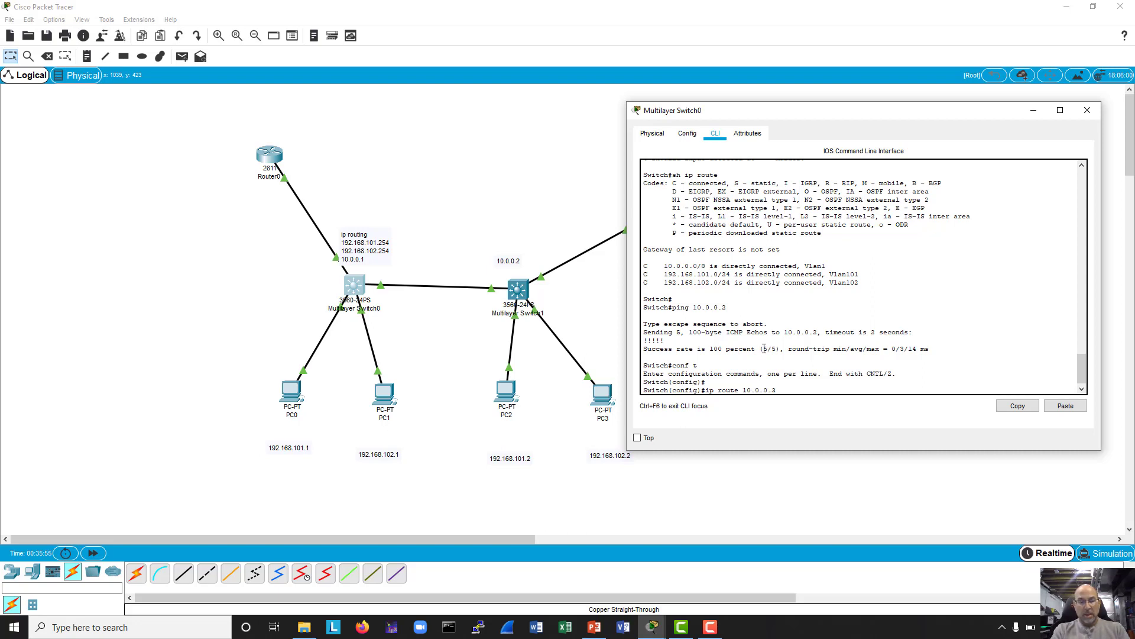
{"action": "type", "text": ".255.255.255"}
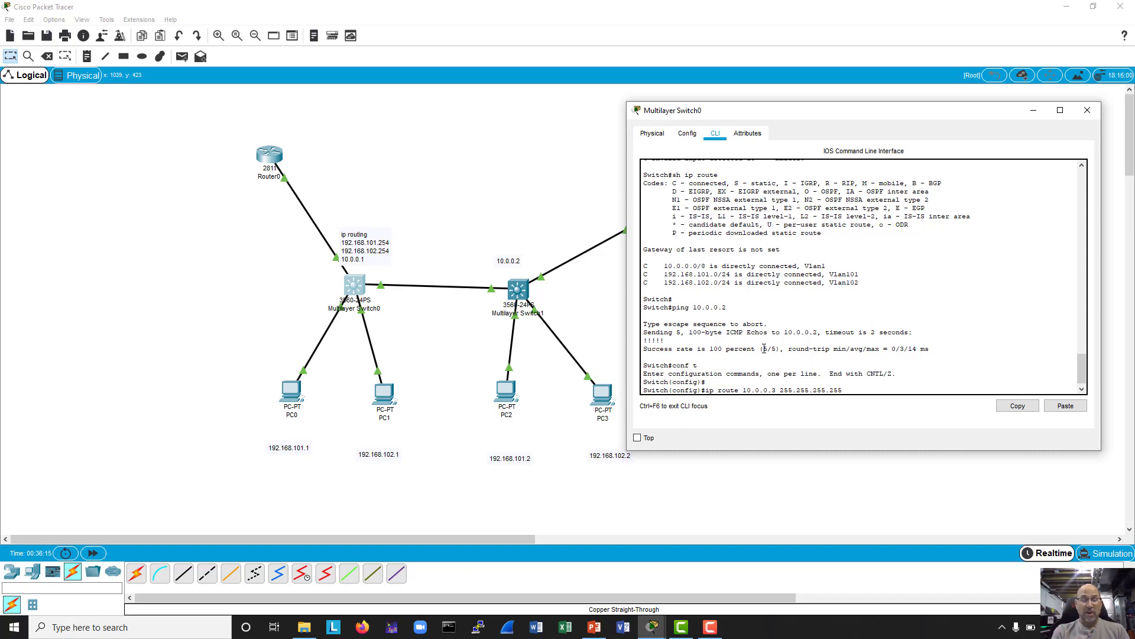
{"action": "type", "text": "192.16"}
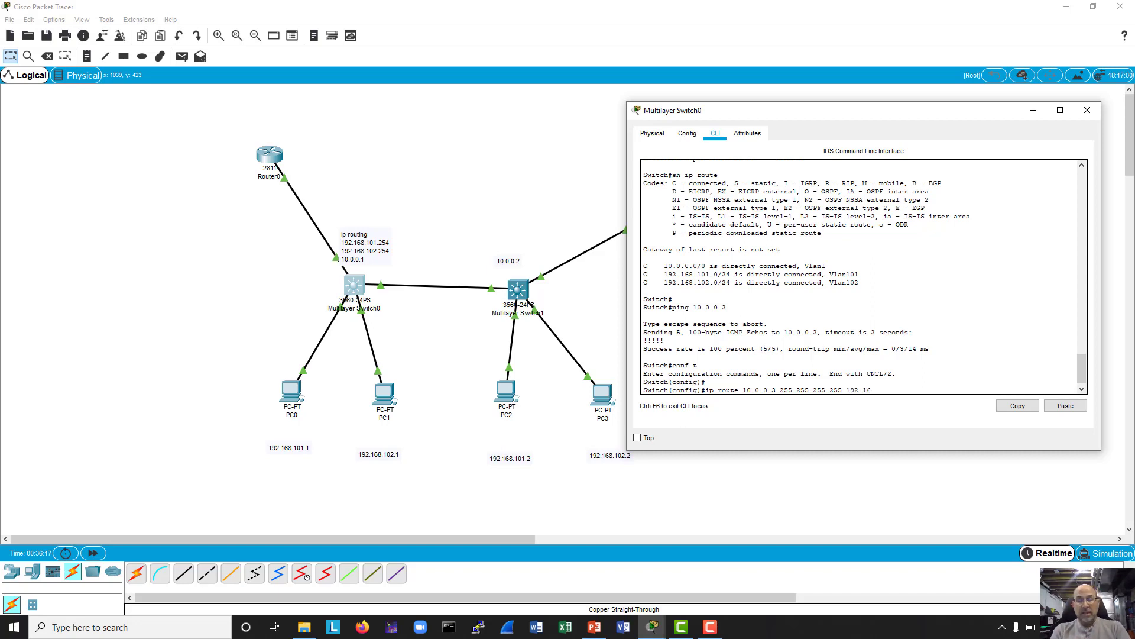
{"action": "type", "text": "8.1"}
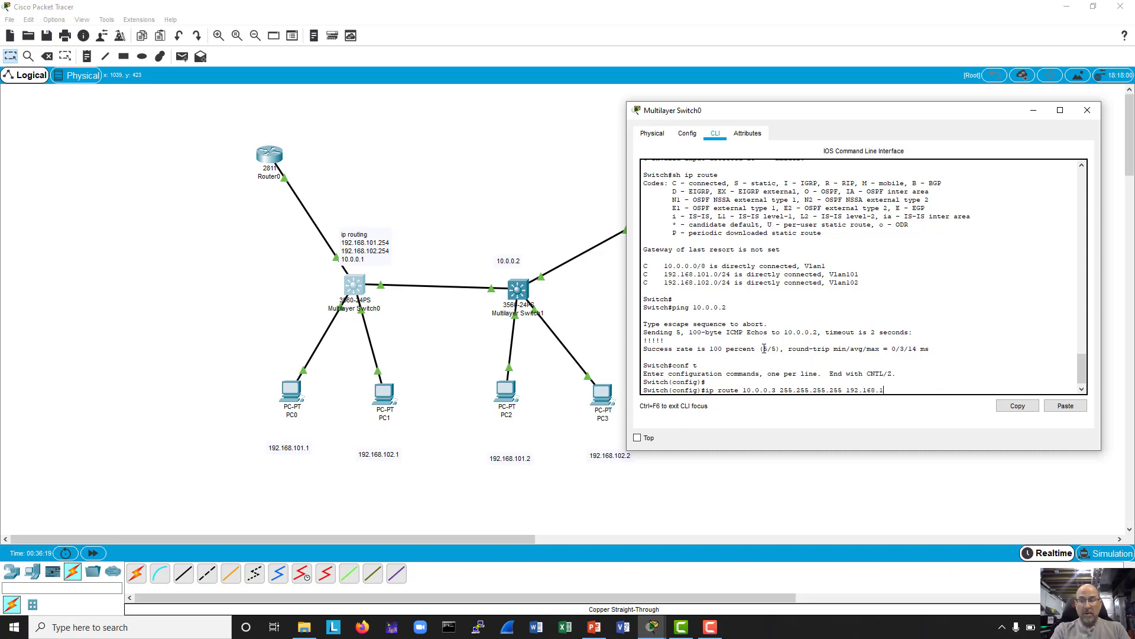
{"action": "type", "text": "01.253"}
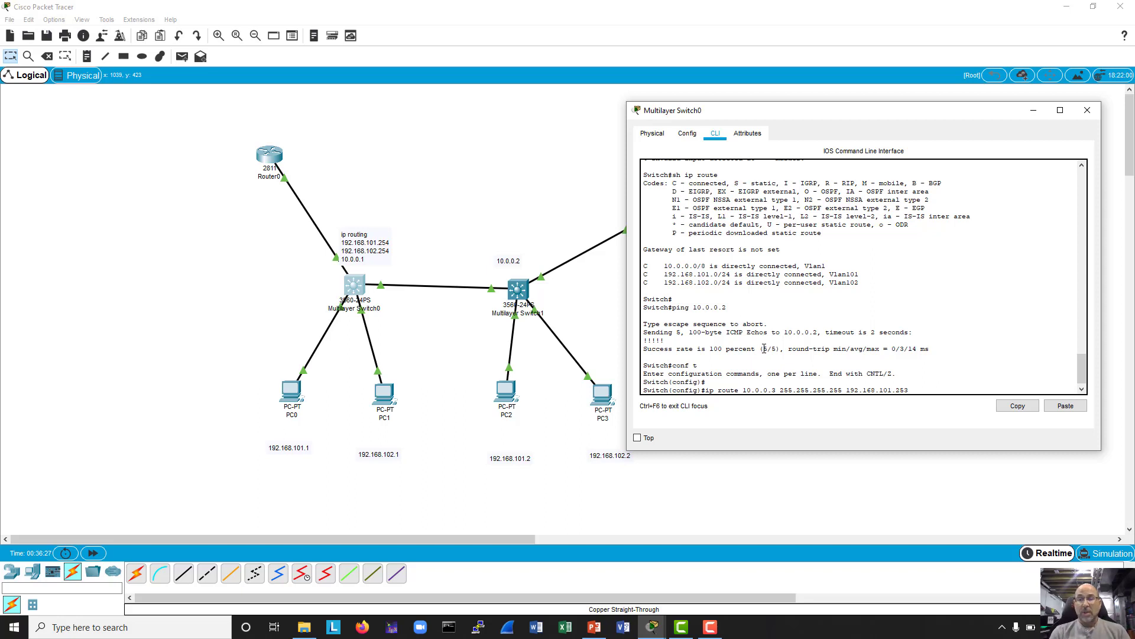
{"action": "key", "text": "Return"}
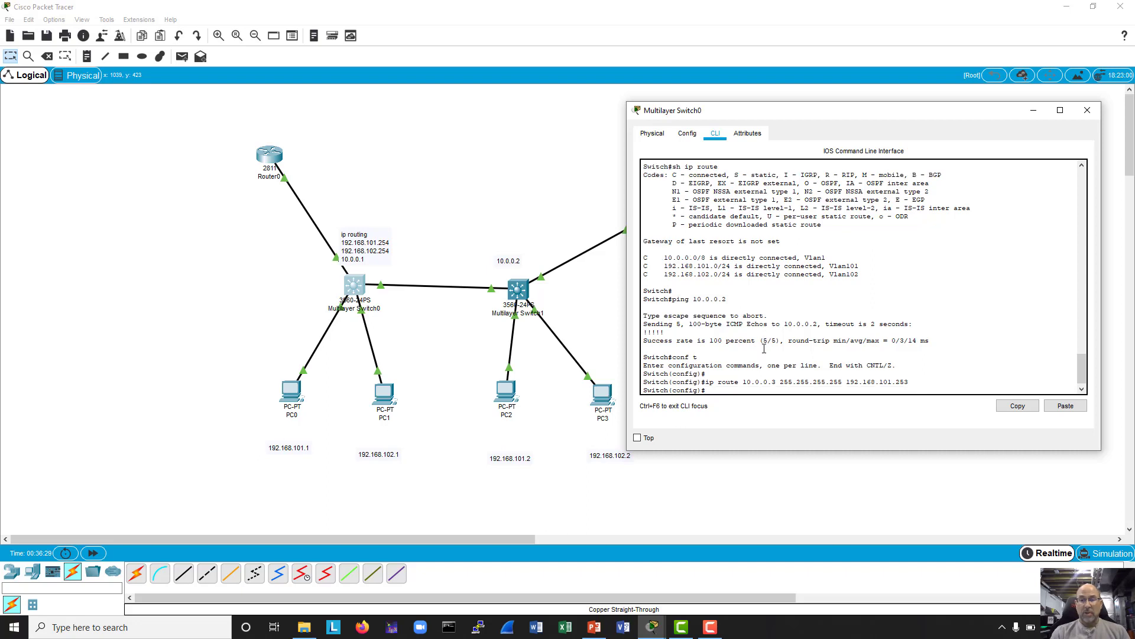
{"action": "key", "text": "ctrl+z"}
{"action": "key", "text": "Return"}
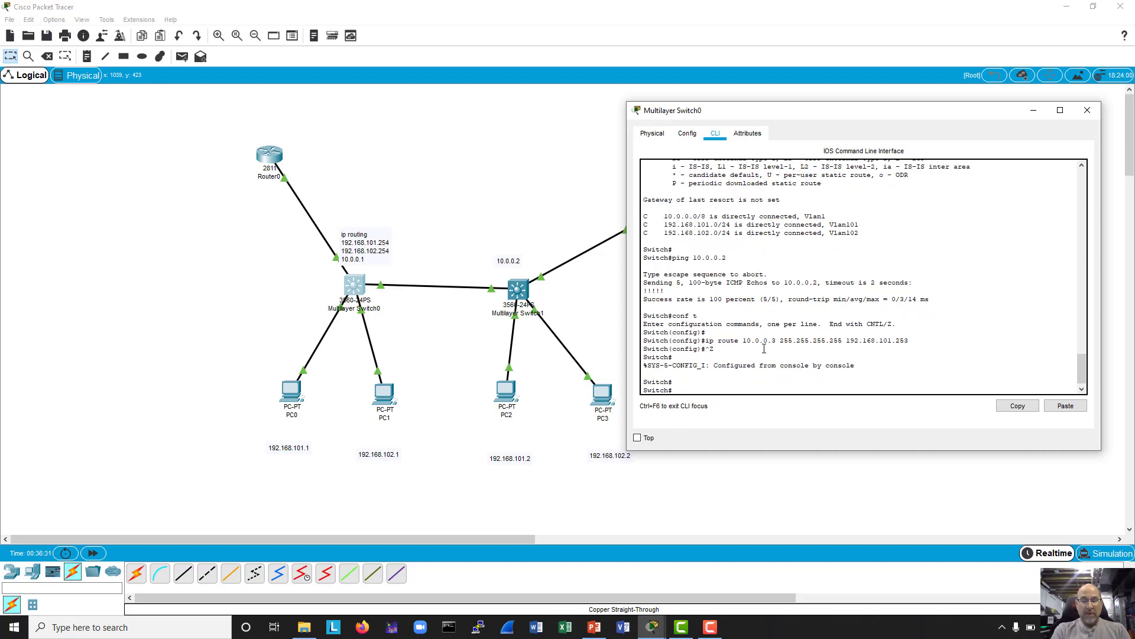
- Show Multilayer Switch0's routing table again, highlight the static route entry for 10.0.0.3, and close the switch window
{"action": "type", "text": "sh ip rotue"}
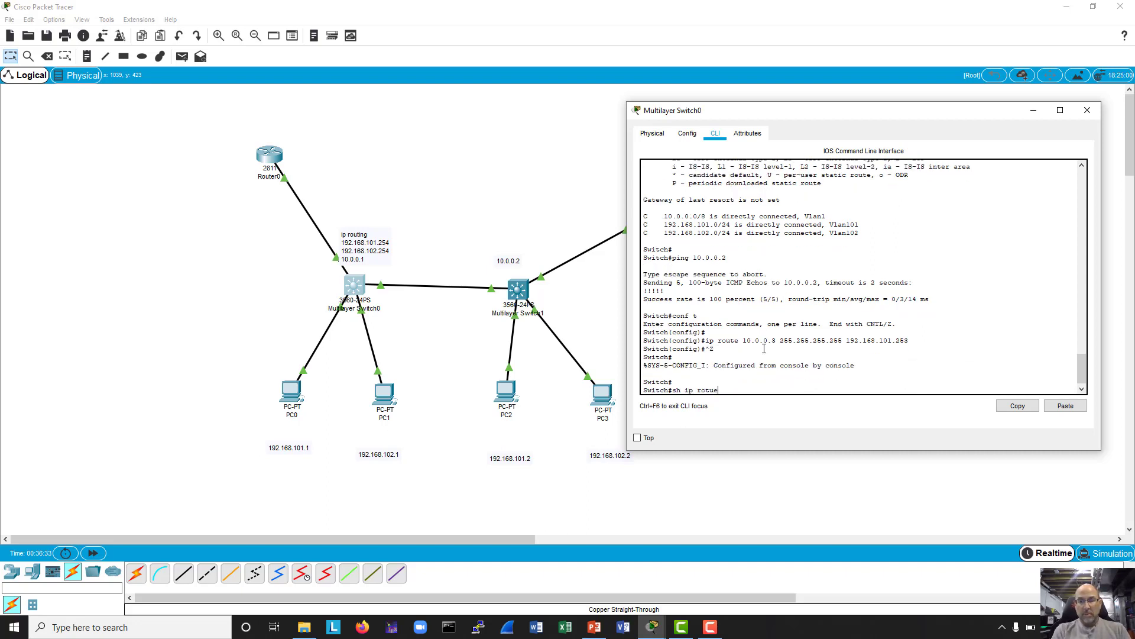
{"action": "key", "text": "BackSpace"}
{"action": "key", "text": "Return"}
{"action": "key", "text": "Return"}
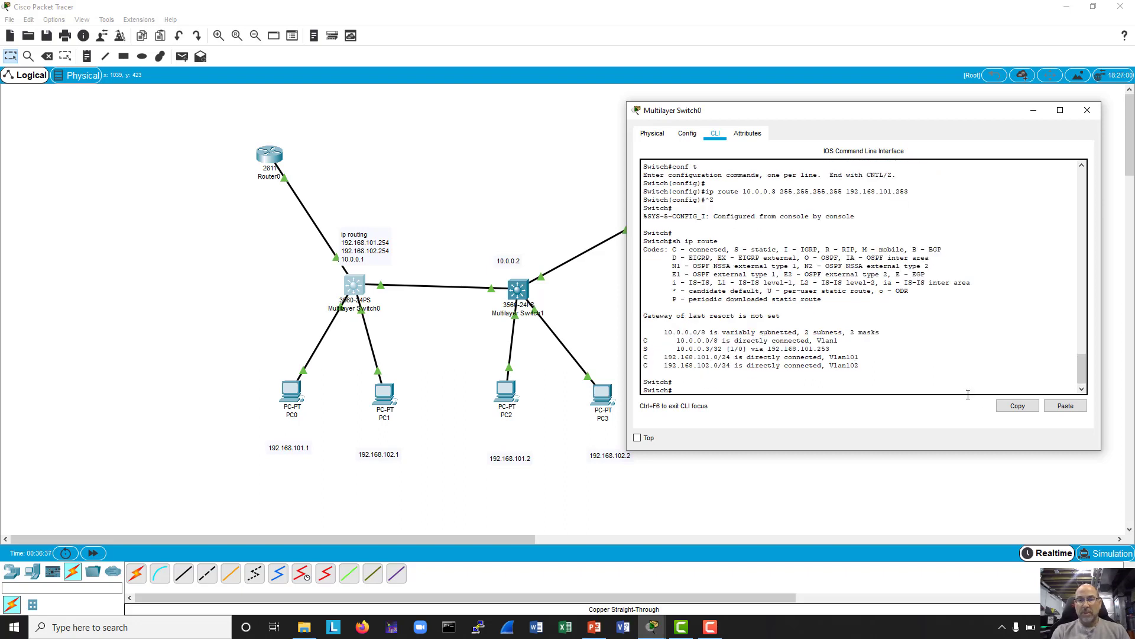
{"action": "left_click_drag", "start_coordinate": [831, 349], "coordinate": [638, 349]}
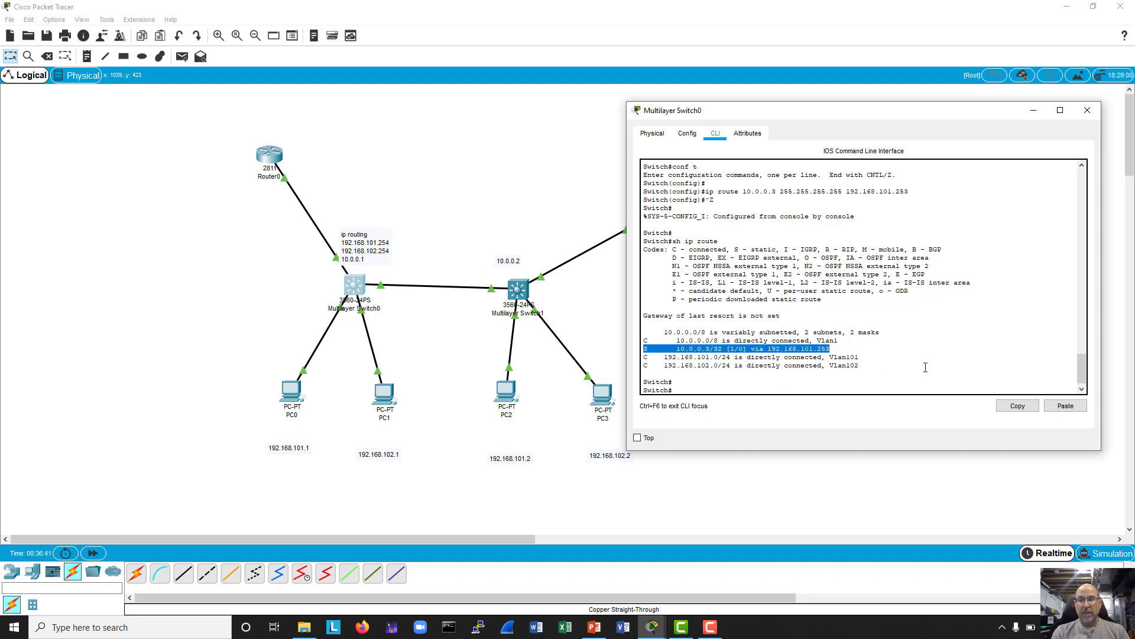
{"action": "left_click", "coordinate": [1086, 110]}
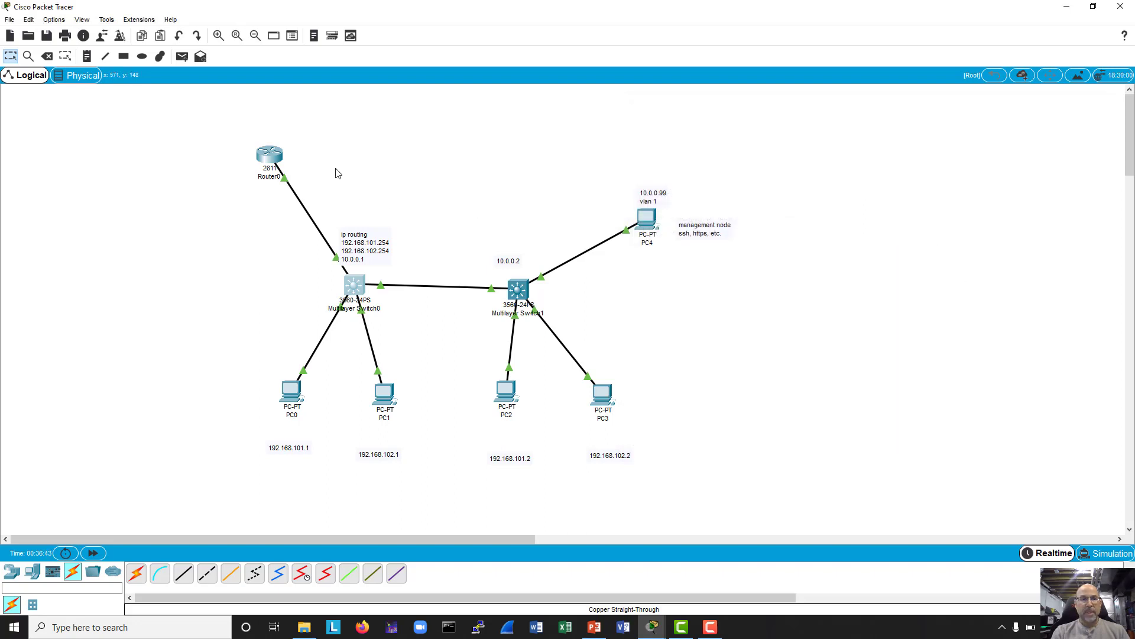
- Open Router0's command line and enter global configuration mode
{"action": "left_click", "coordinate": [269, 155]}
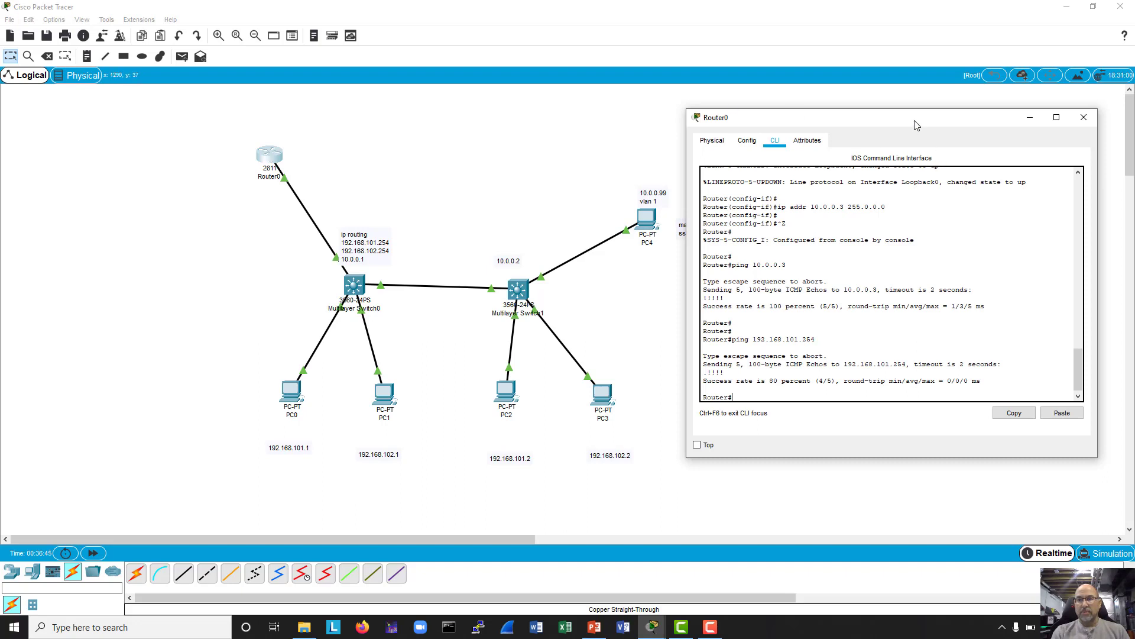
{"action": "left_click_drag", "start_coordinate": [915, 124], "coordinate": [917, 118]}
{"action": "key", "text": "Return"}
{"action": "key", "text": "Return"}
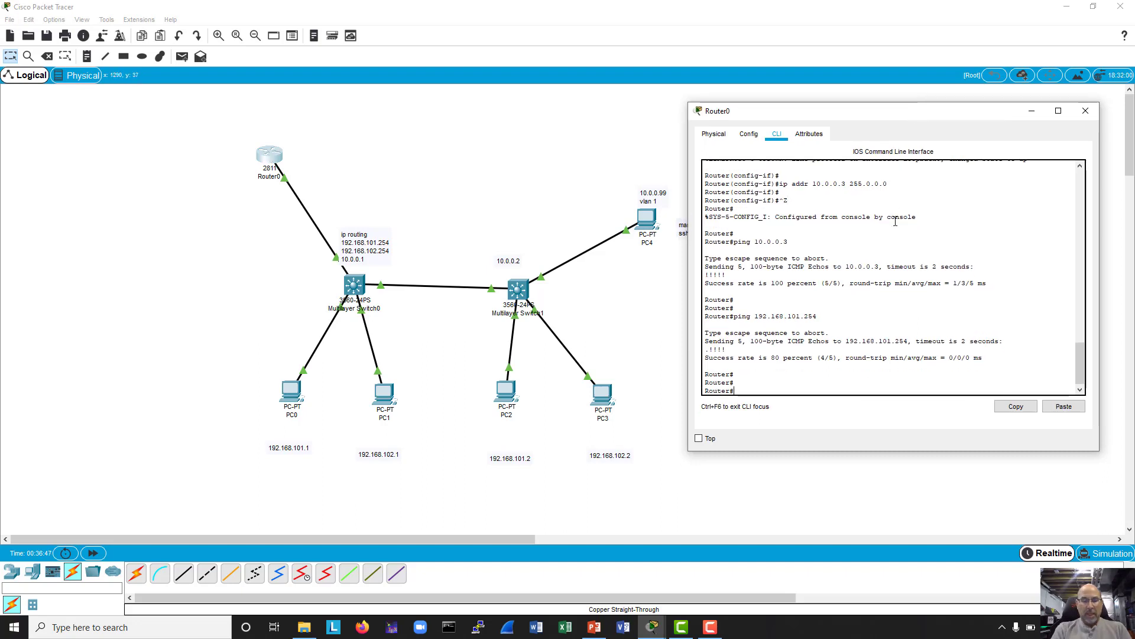
{"action": "type", "text": "ocnf t"}
{"action": "key", "text": "Return"}
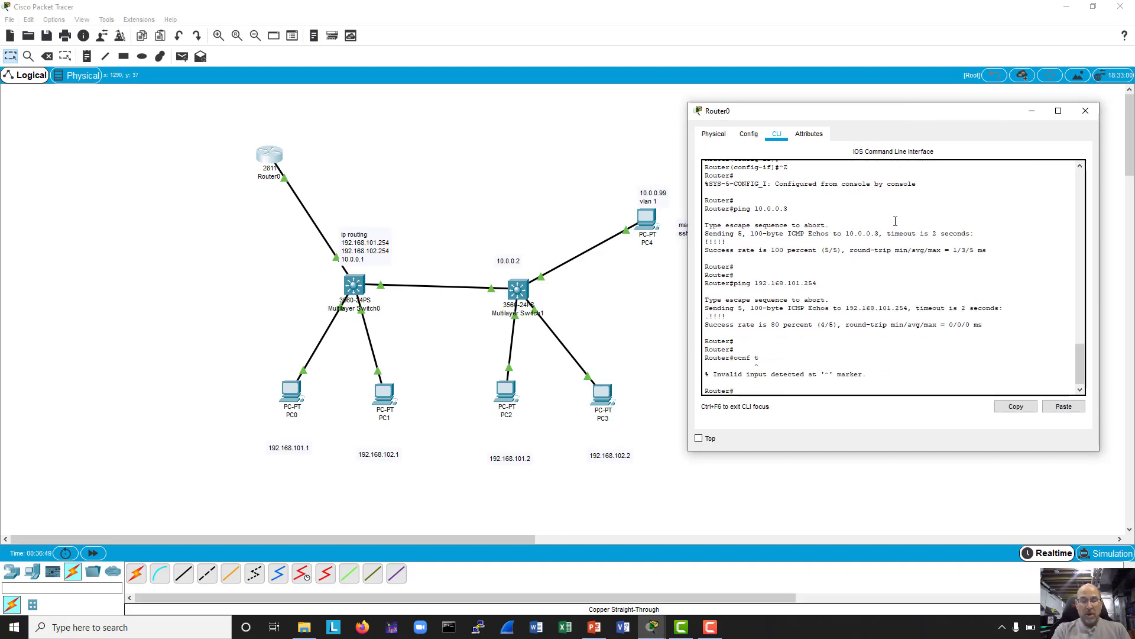
{"action": "type", "text": "conf t"}
{"action": "key", "text": "Return"}
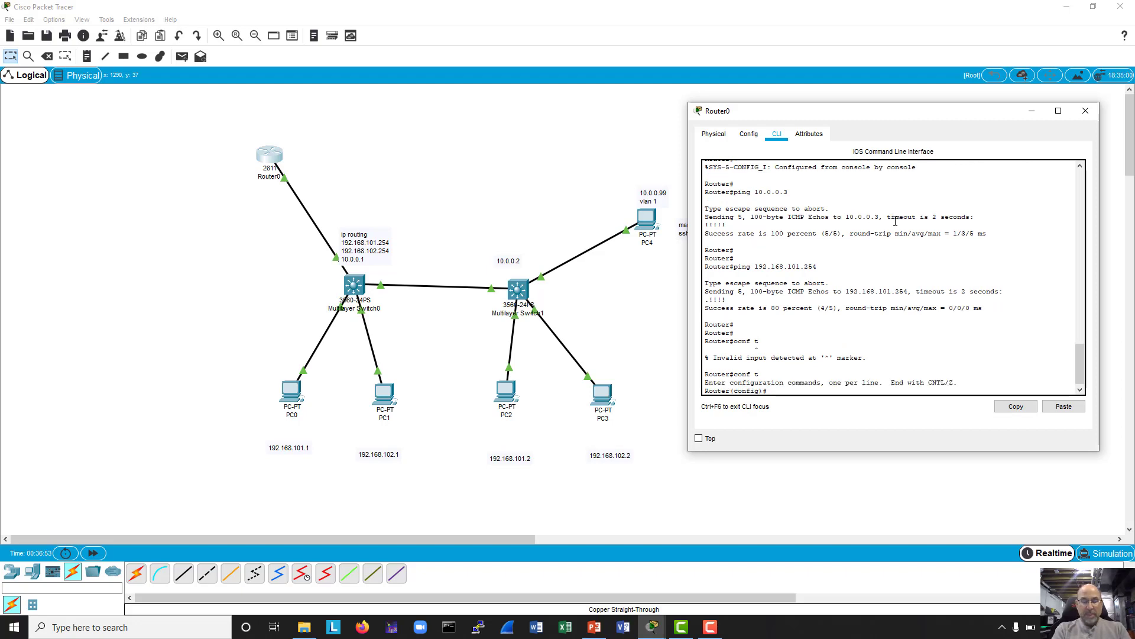
- Add a static route on Router0 to 10.0.0.1 with mask 255.255.255.255 via 192.168.101.254, and return to privileged mode
{"action": "type", "text": "ip route 10.0.0.1"}
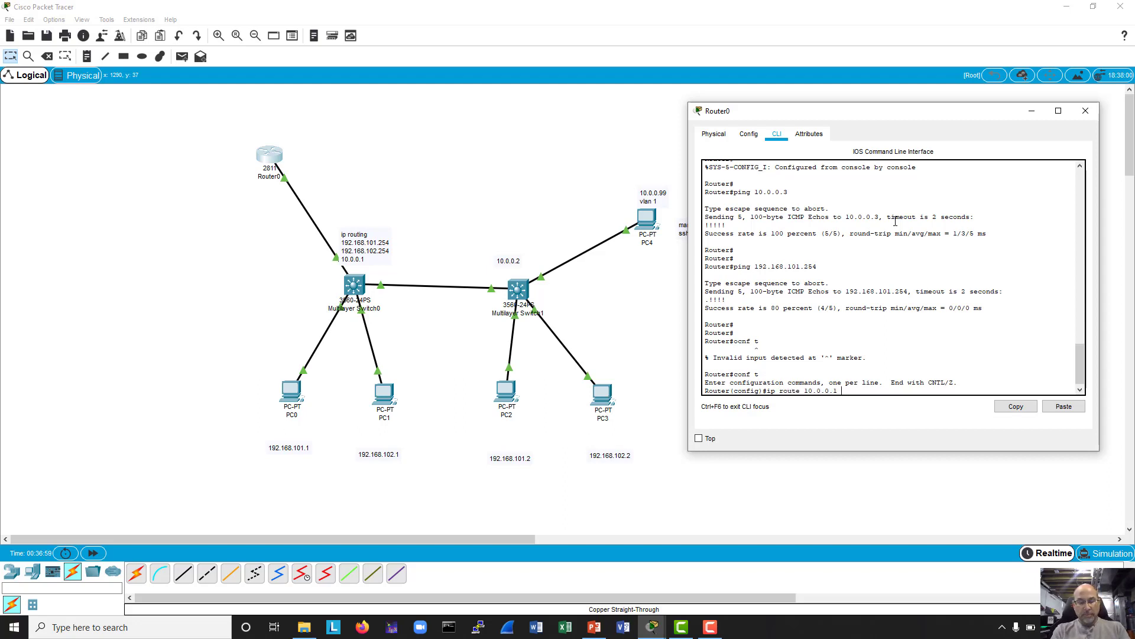
{"action": "type", "text": " 255.255.25"}
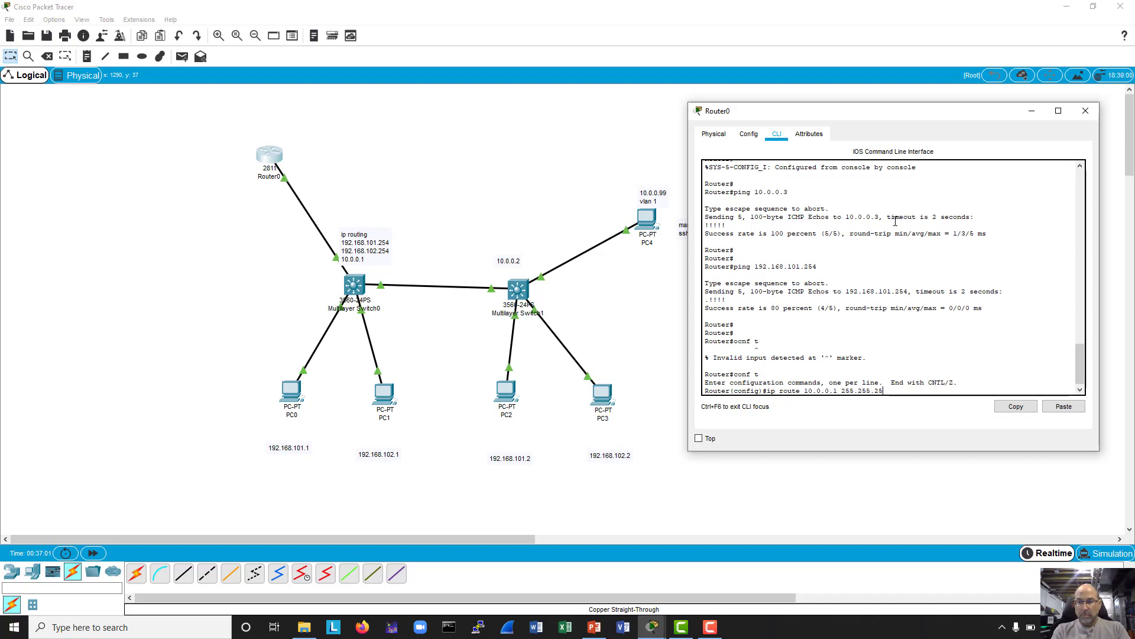
{"action": "type", "text": "5.255 "}
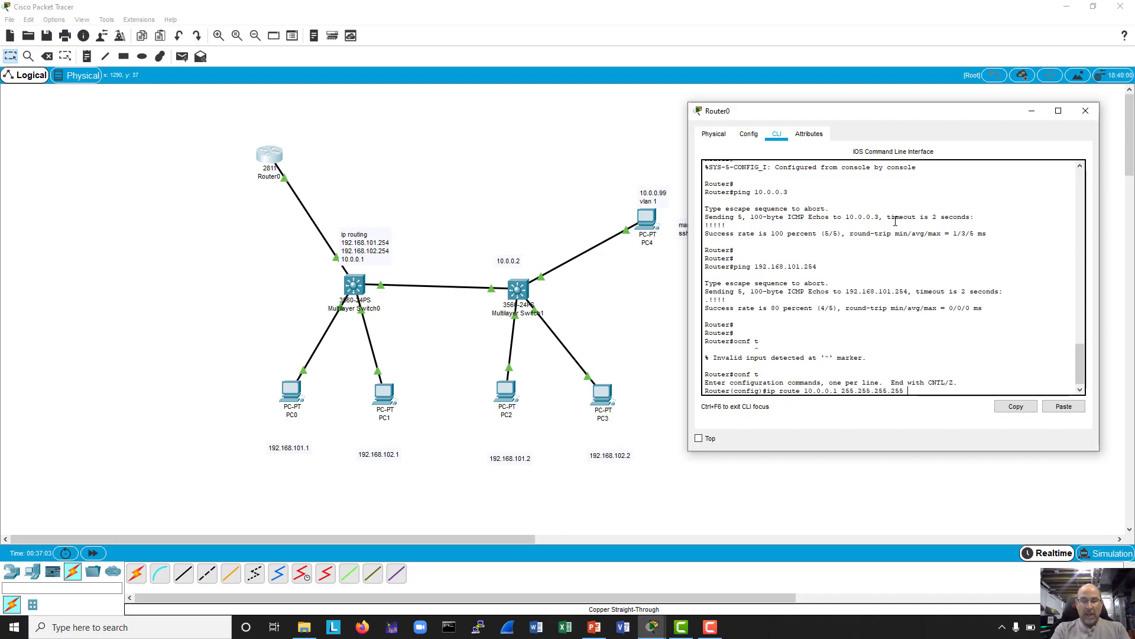
{"action": "type", "text": "192.168.101.254"}
{"action": "key", "text": "Return"}
{"action": "key", "text": "Return"}
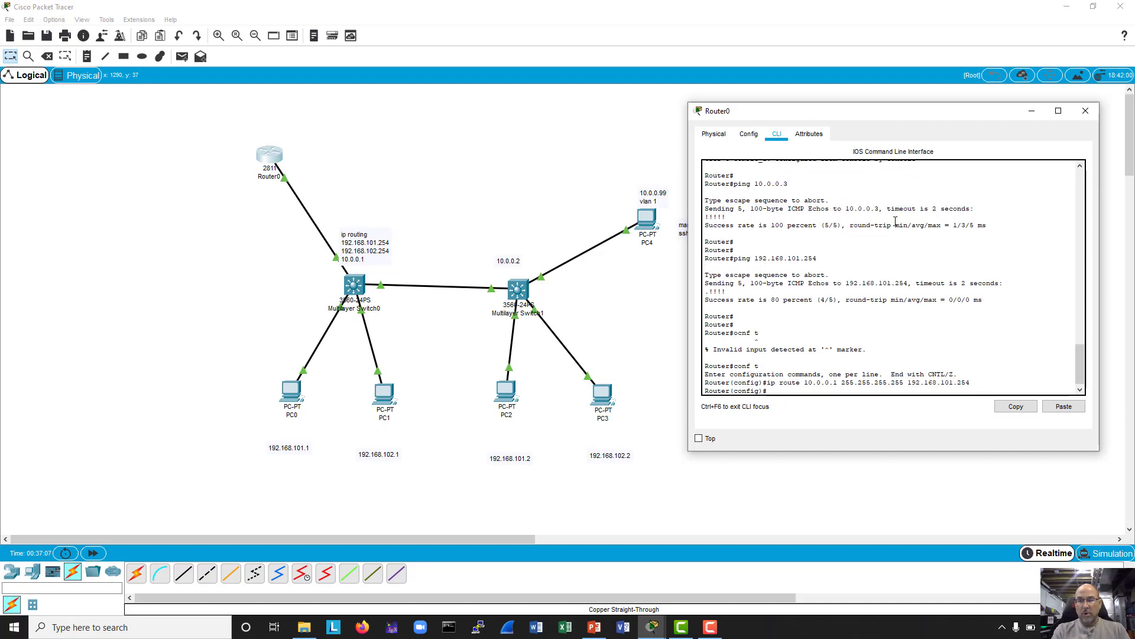
{"action": "key", "text": "ctrl+z"}
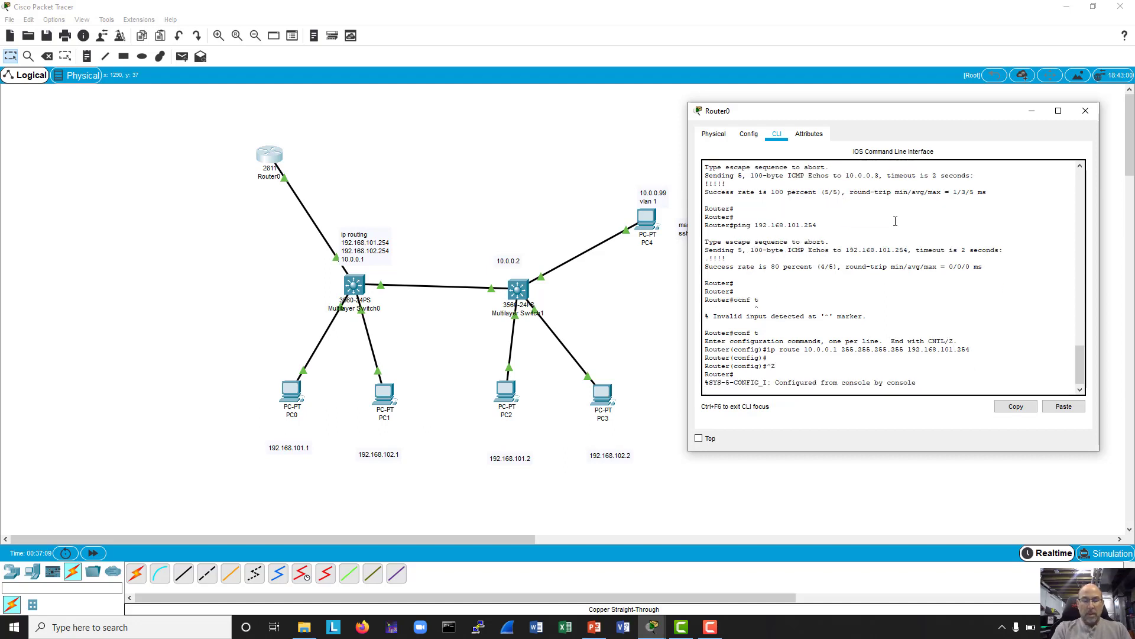
- Display Router0's IP routing table
{"action": "type", "text": "sh ipr to"}
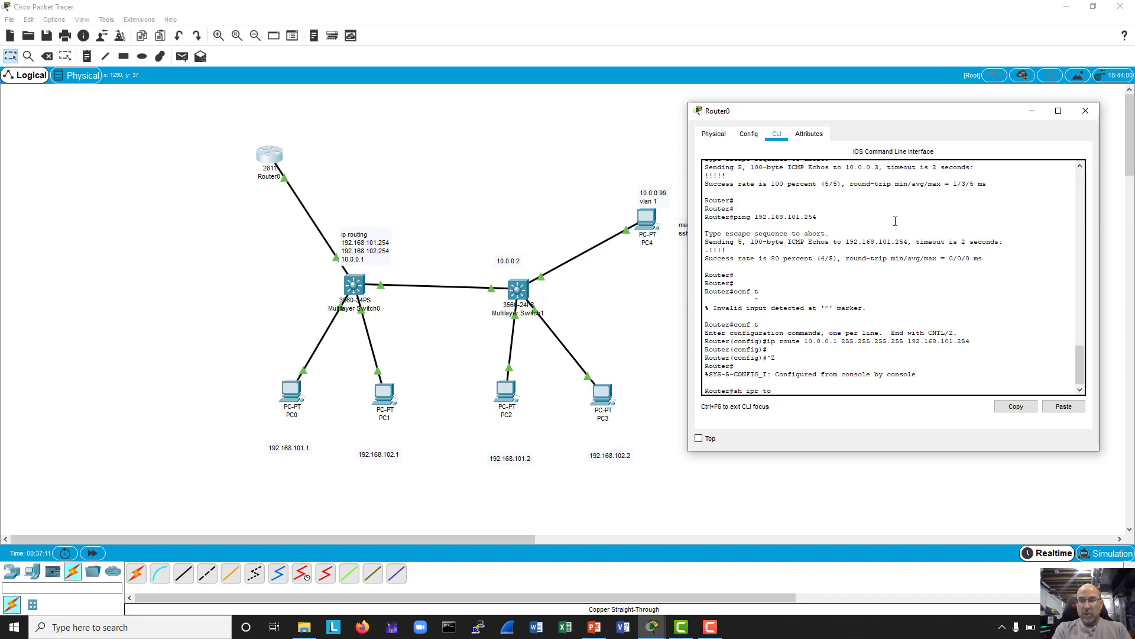
{"action": "type", "text": "ue"}
{"action": "key", "text": "BackSpace"}
{"action": "key", "text": "BackSpace"}
{"action": "key", "text": "BackSpace"}
{"action": "key", "text": "BackSpace"}
{"action": "key", "text": "BackSpace"}
{"action": "key", "text": "BackSpace"}
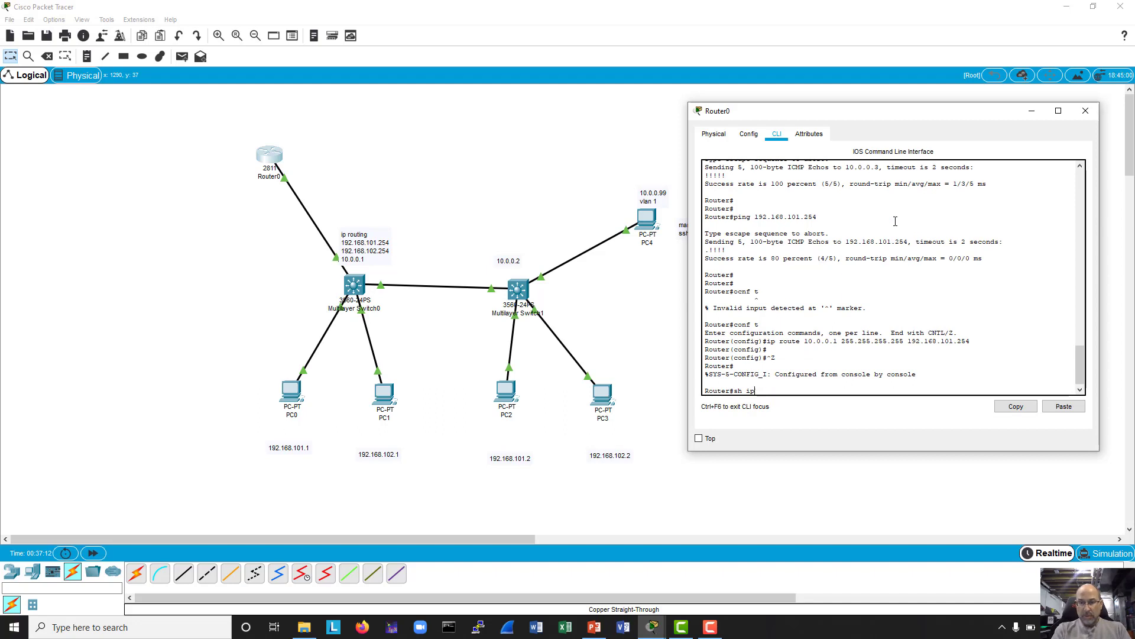
{"action": "type", "text": "rput"}
{"action": "key", "text": "BackSpace"}
{"action": "key", "text": "BackSpace"}
{"action": "key", "text": "BackSpace"}
{"action": "type", "text": "oute"}
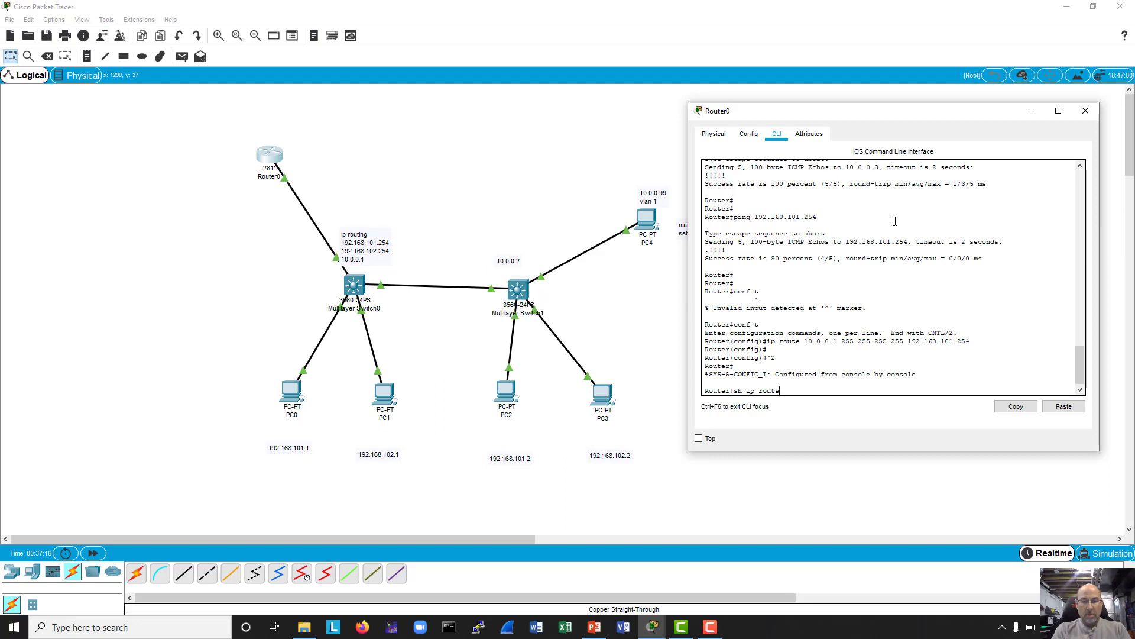
{"action": "key", "text": "Return"}
{"action": "key", "text": "Return"}
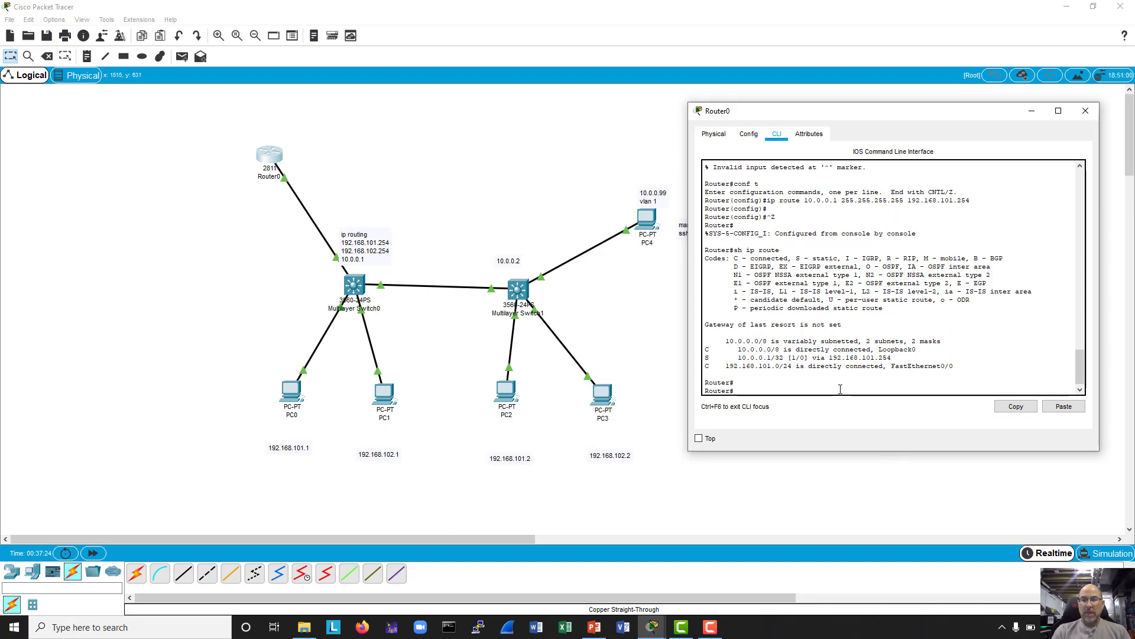
- Ping Multilayer Switch0's address 10.0.0.1 from Router0 twice
{"action": "type", "text": "conf t"}
{"action": "key", "text": "Up"}
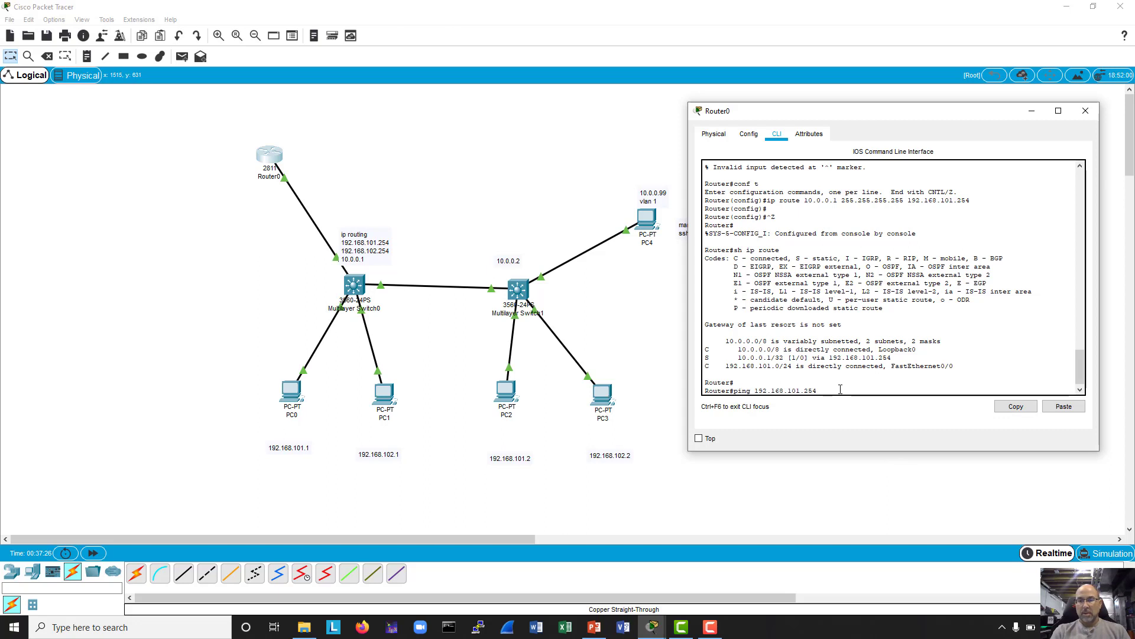
{"action": "key", "text": "BackSpace"}
{"action": "key", "text": "BackSpace"}
{"action": "key", "text": "BackSpace"}
{"action": "key", "text": "BackSpace"}
{"action": "key", "text": "BackSpace"}
{"action": "key", "text": "BackSpace"}
{"action": "key", "text": "BackSpace"}
{"action": "key", "text": "BackSpace"}
{"action": "key", "text": "BackSpace"}
{"action": "key", "text": "BackSpace"}
{"action": "key", "text": "BackSpace"}
{"action": "key", "text": "BackSpace"}
{"action": "type", "text": "10.0."}
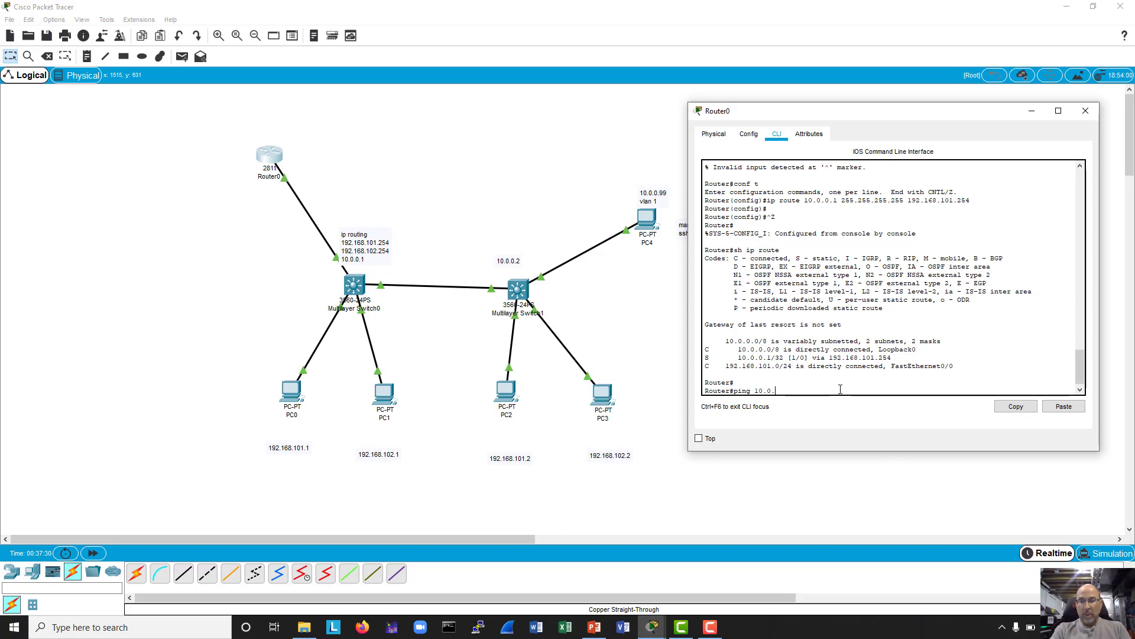
{"action": "type", "text": "0.1"}
{"action": "key", "text": "Return"}
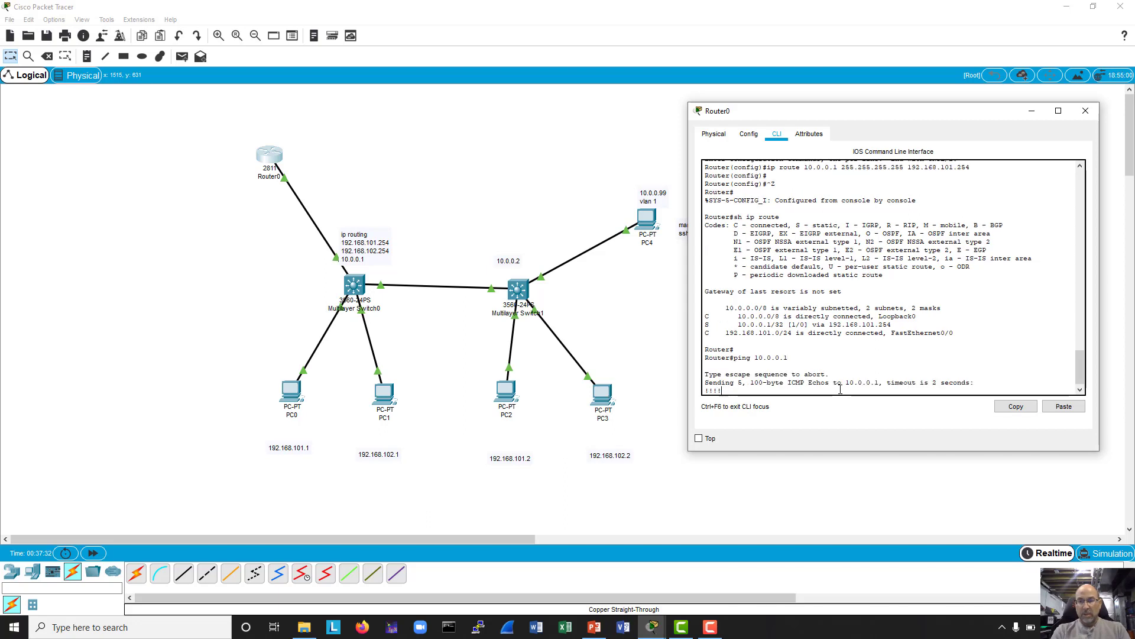
{"action": "key", "text": "Up"}
{"action": "key", "text": "Return"}
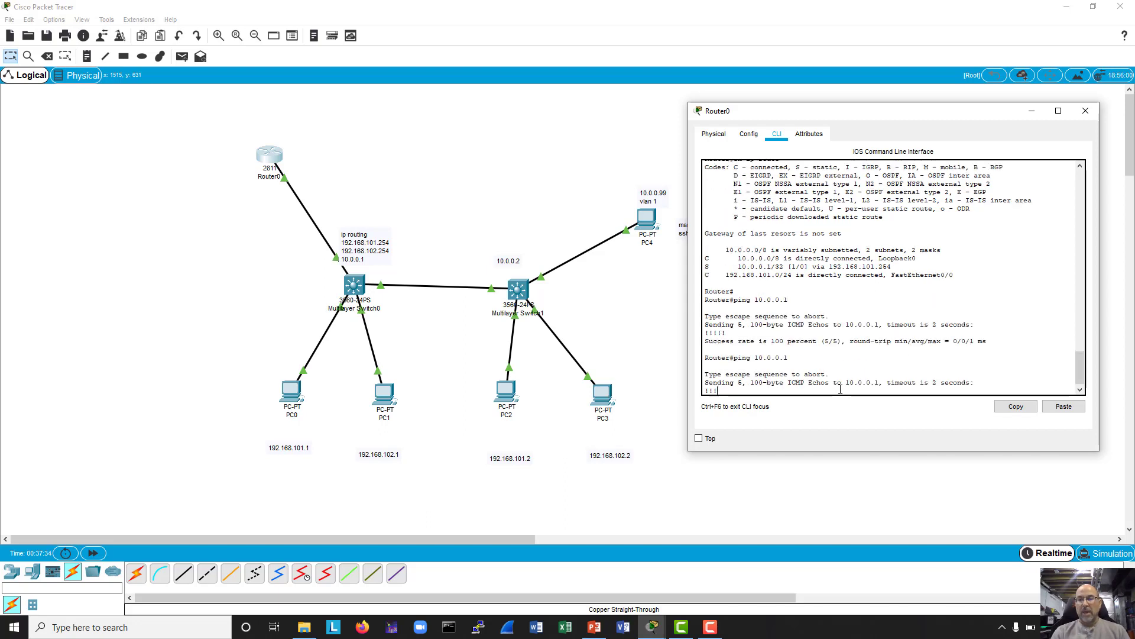